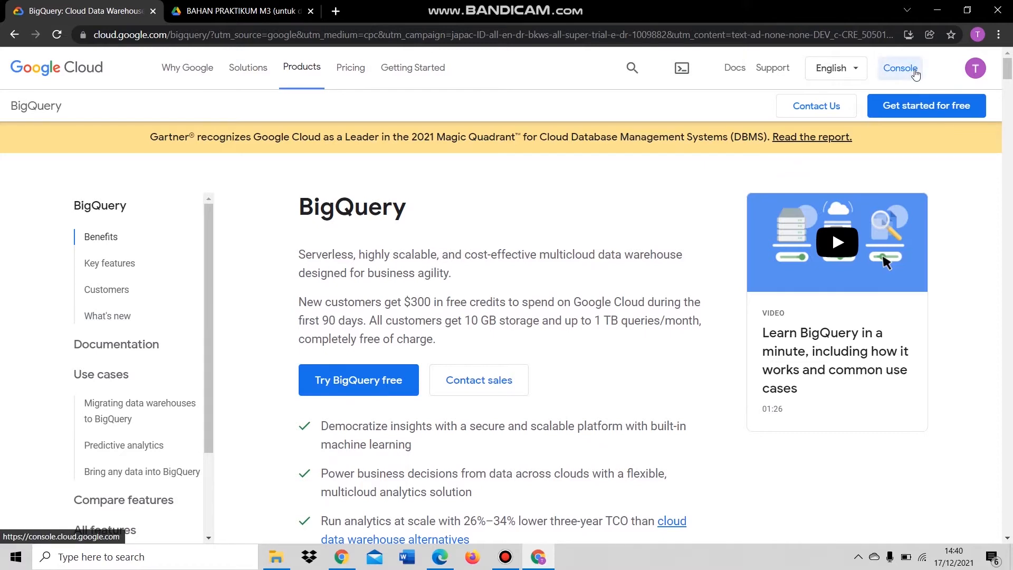
- Glance at the signed-in account, then go to the Google Cloud Console getting-started page
left_click(983, 70)
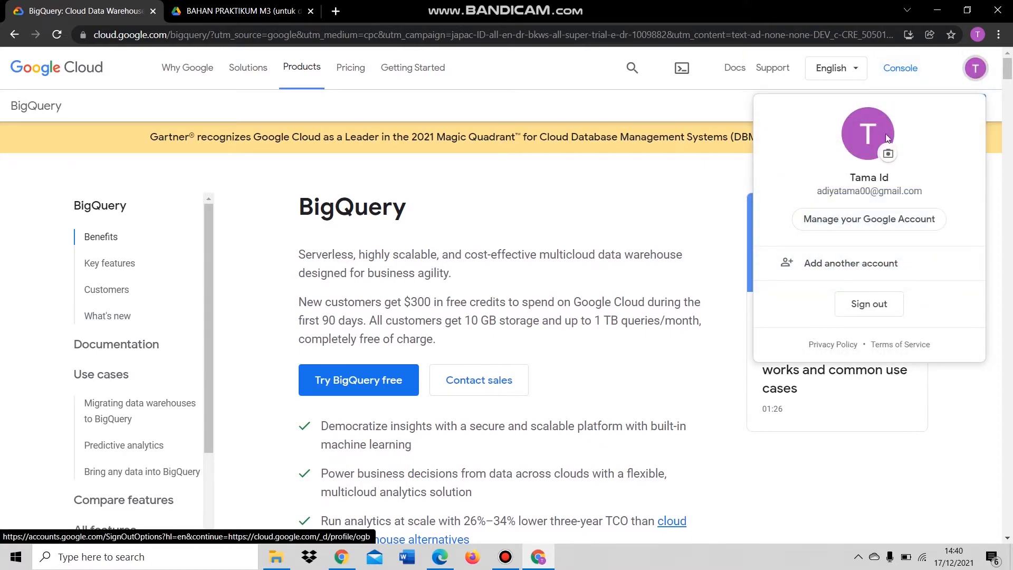
left_click(974, 78)
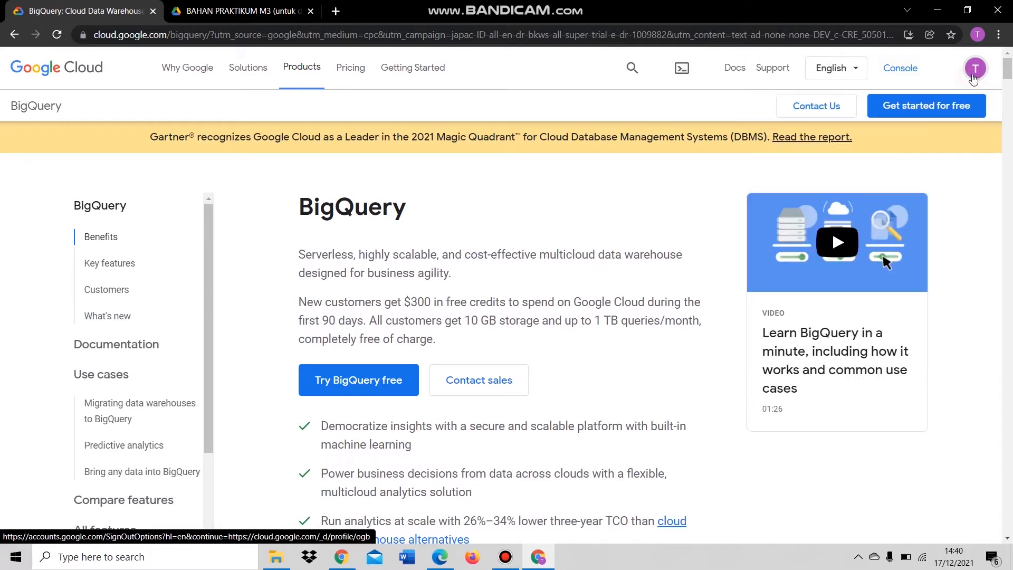
left_click(910, 74)
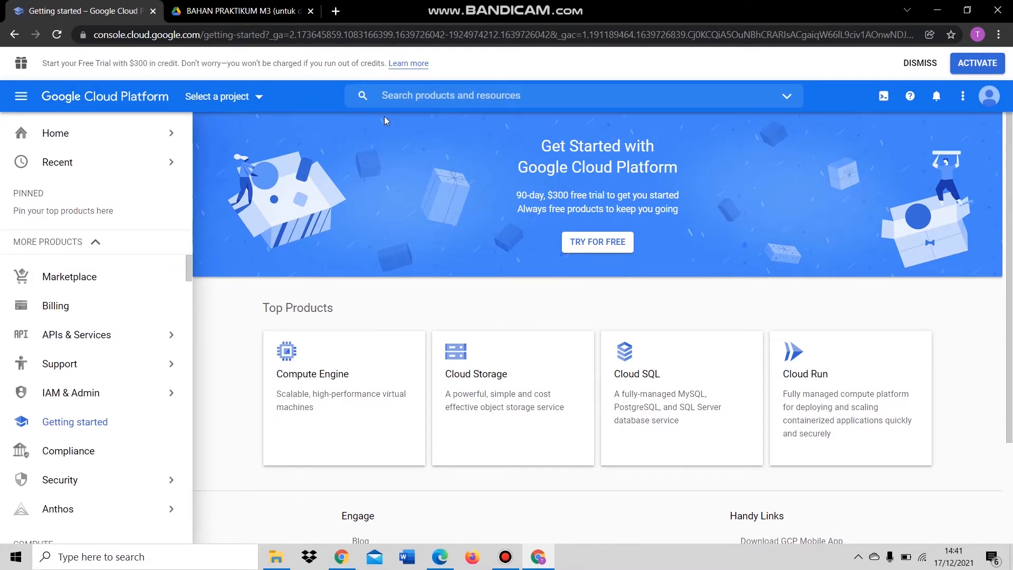
- Create a new Google Cloud project named sbd21-18031 from the project chooser
left_click(262, 101)
left_click(412, 193)
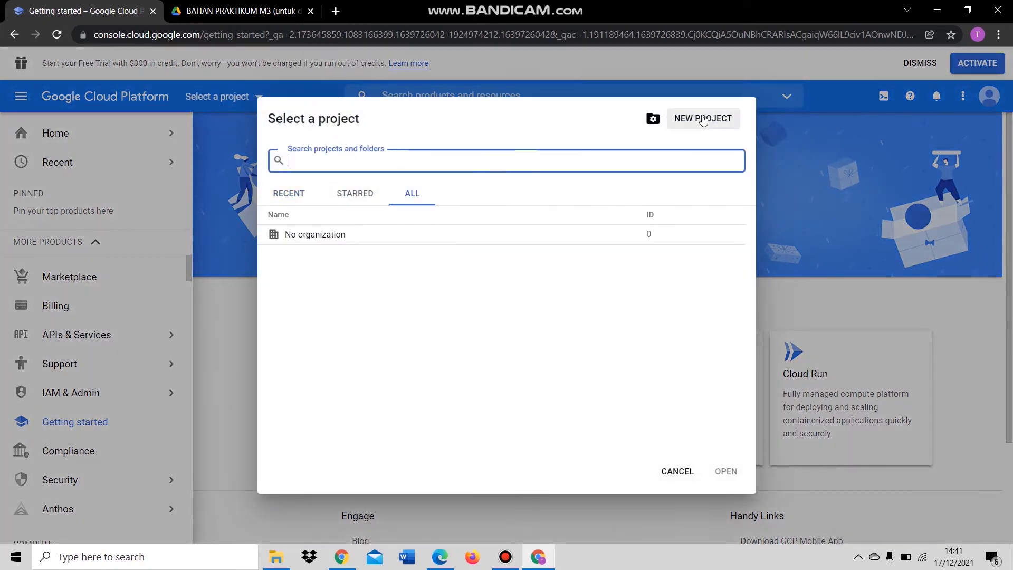
left_click(703, 119)
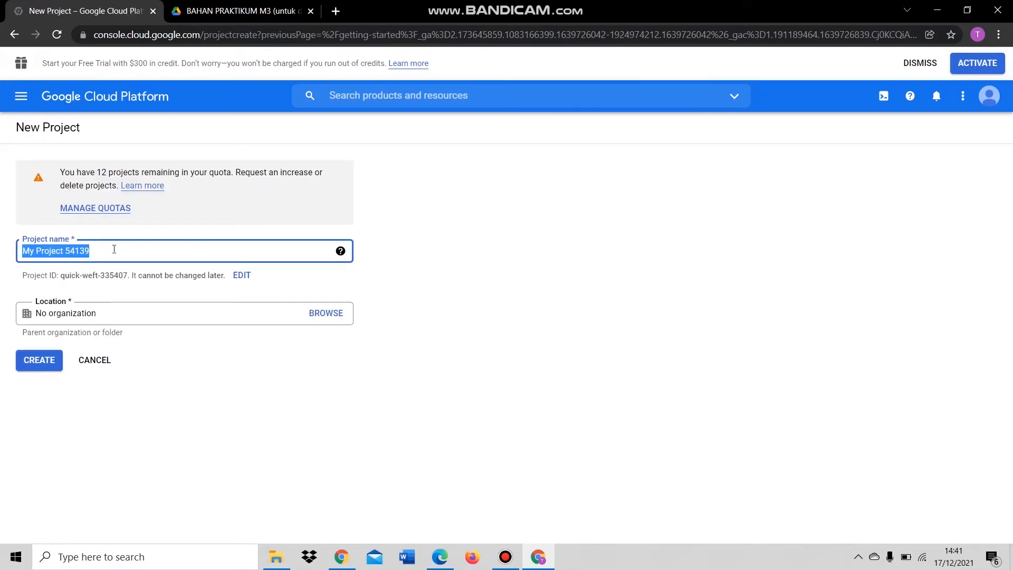
type("sbd21")
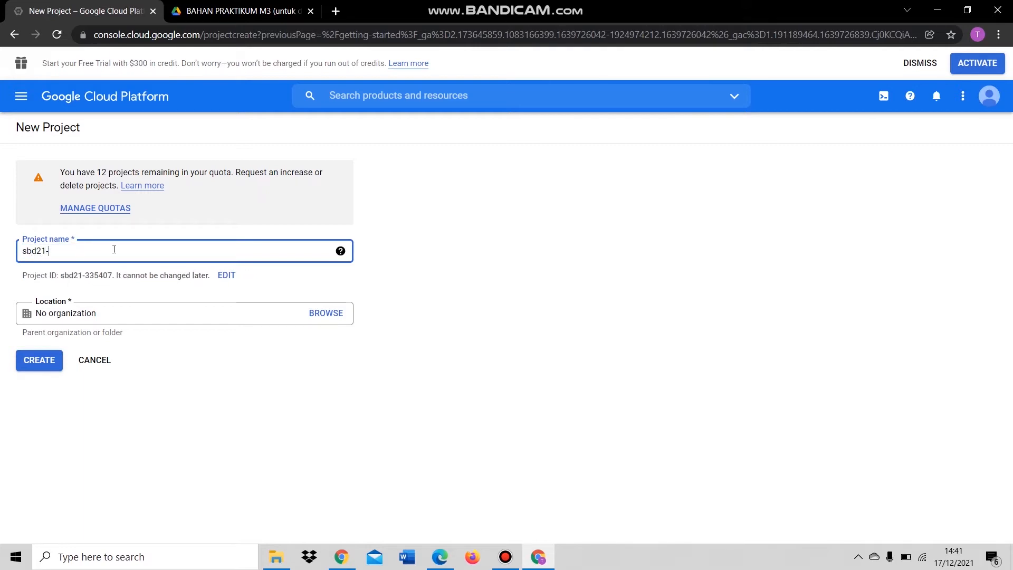
type("-18031")
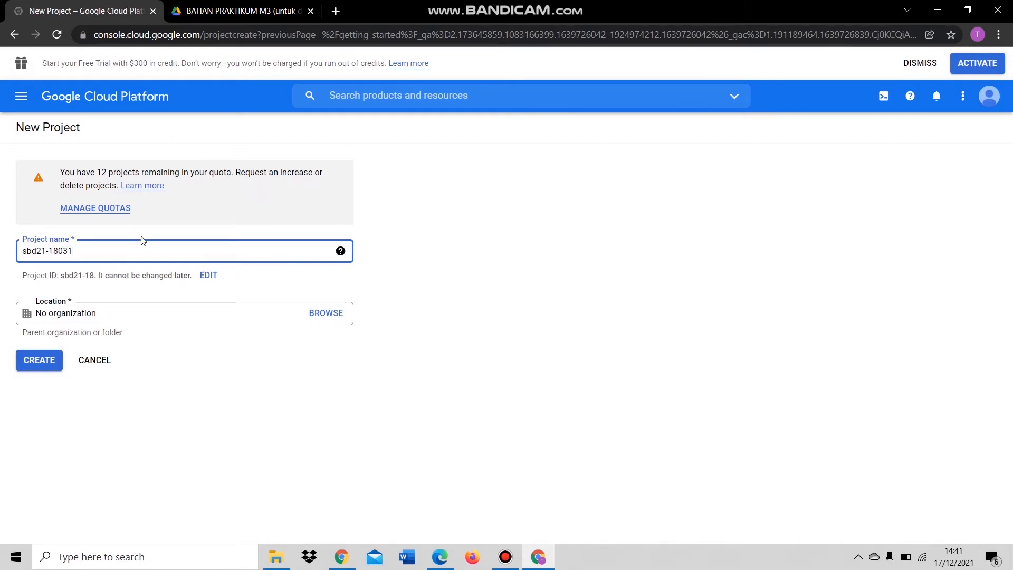
left_click_drag(94, 252, 54, 252)
left_click(95, 252)
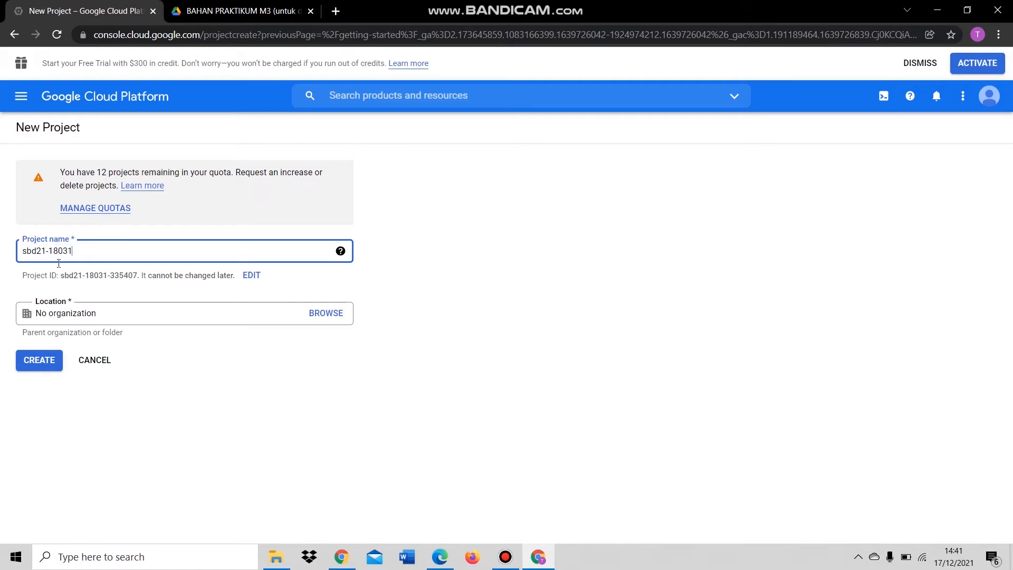
left_click(45, 366)
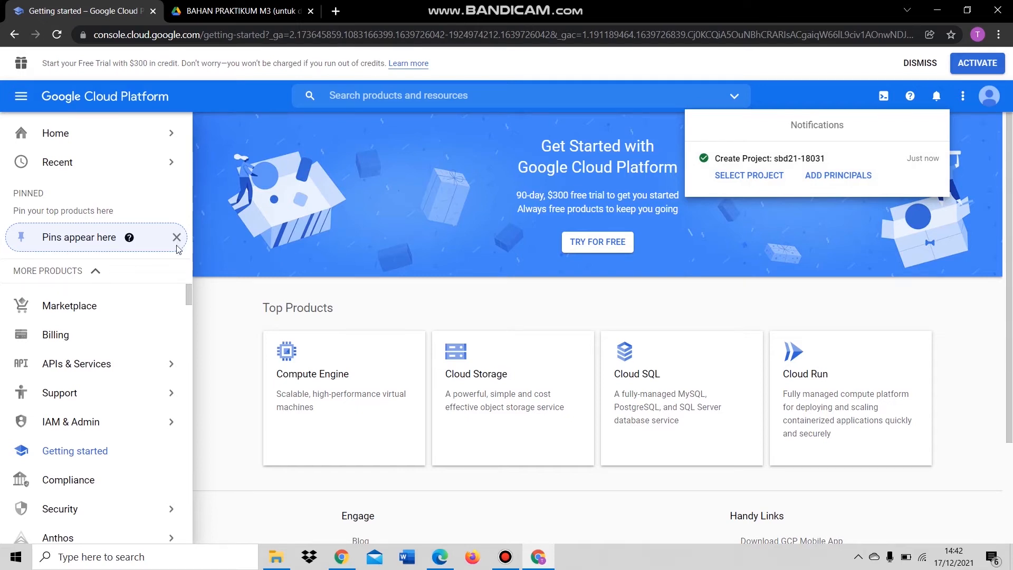
- Search 'bigquery', open BigQuery, and make sbd21-18031 the active project
left_click(437, 96)
left_click(437, 97)
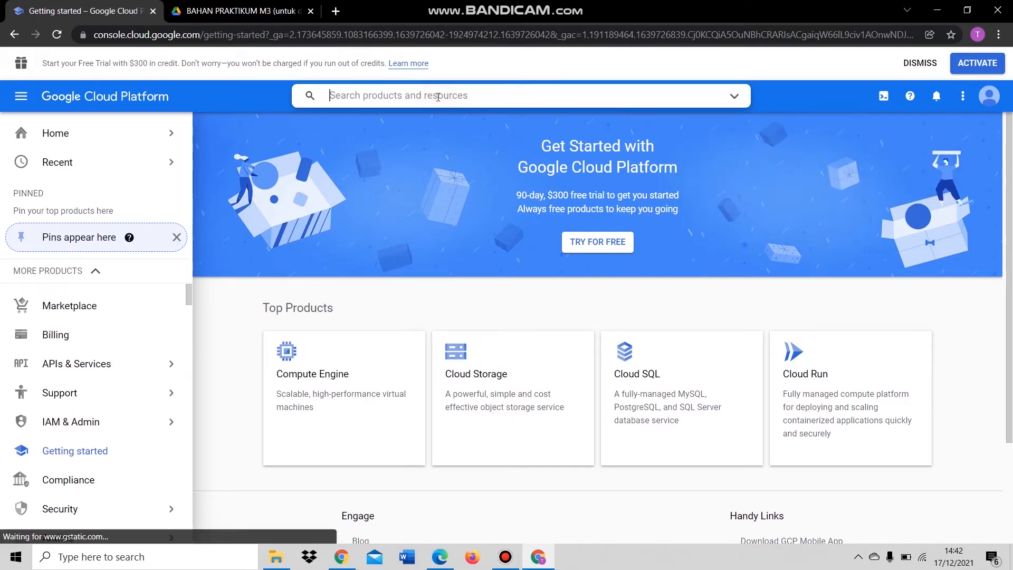
type("bigquery")
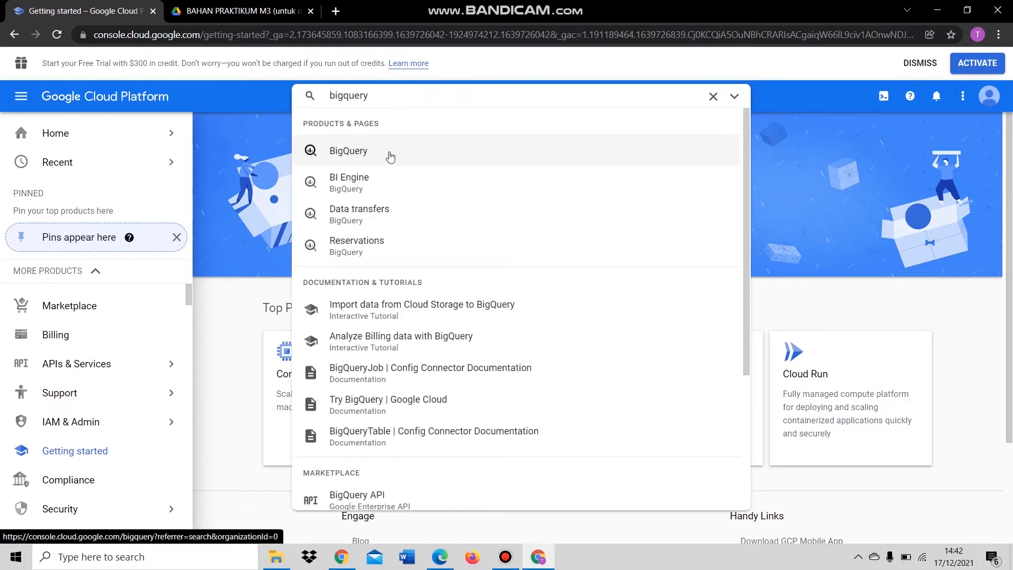
left_click(353, 151)
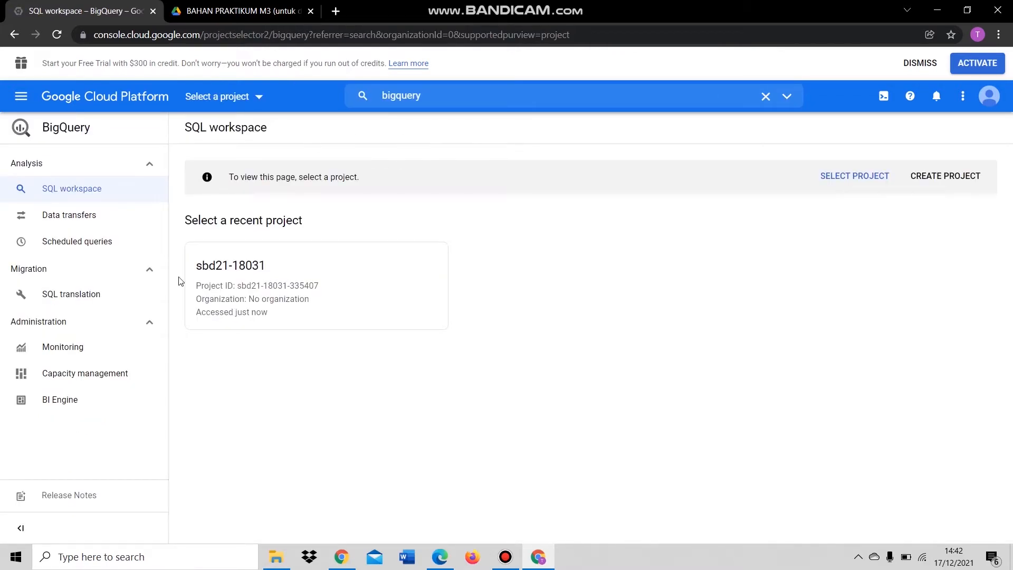
left_click(259, 97)
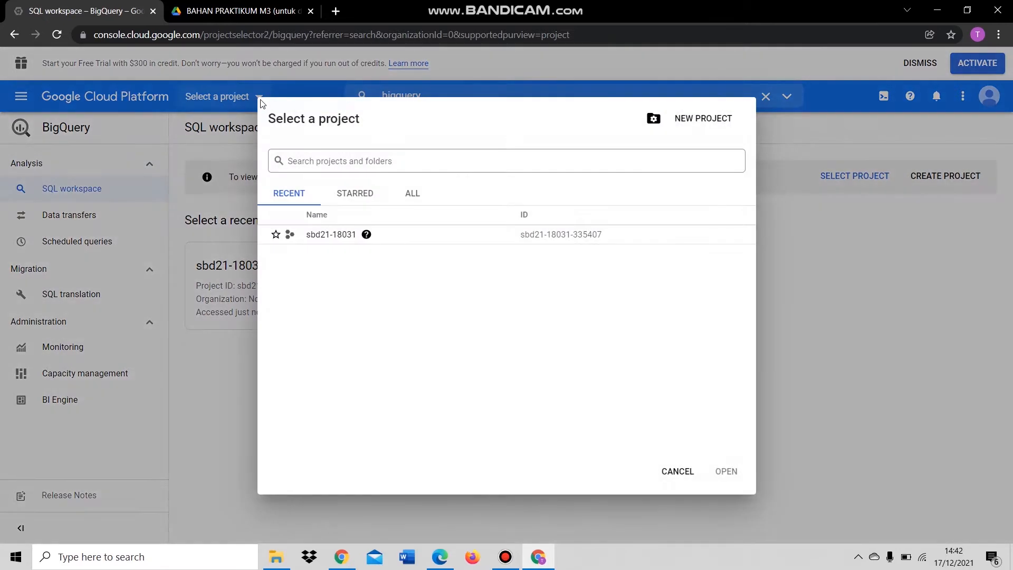
left_click(331, 235)
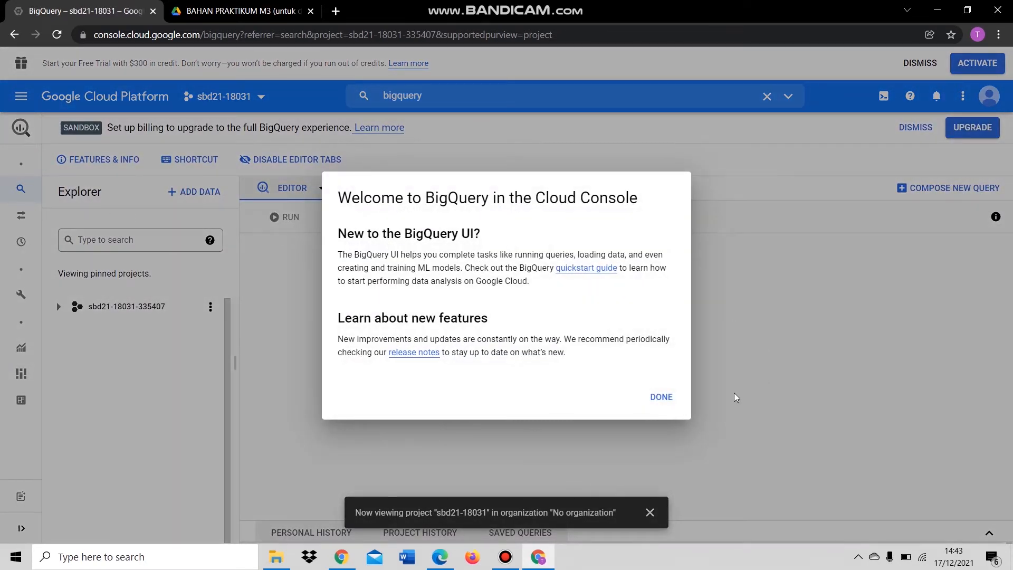
- Dismiss the welcome dialog and create a dataset named Branch_A in sbd21-18031
left_click(660, 402)
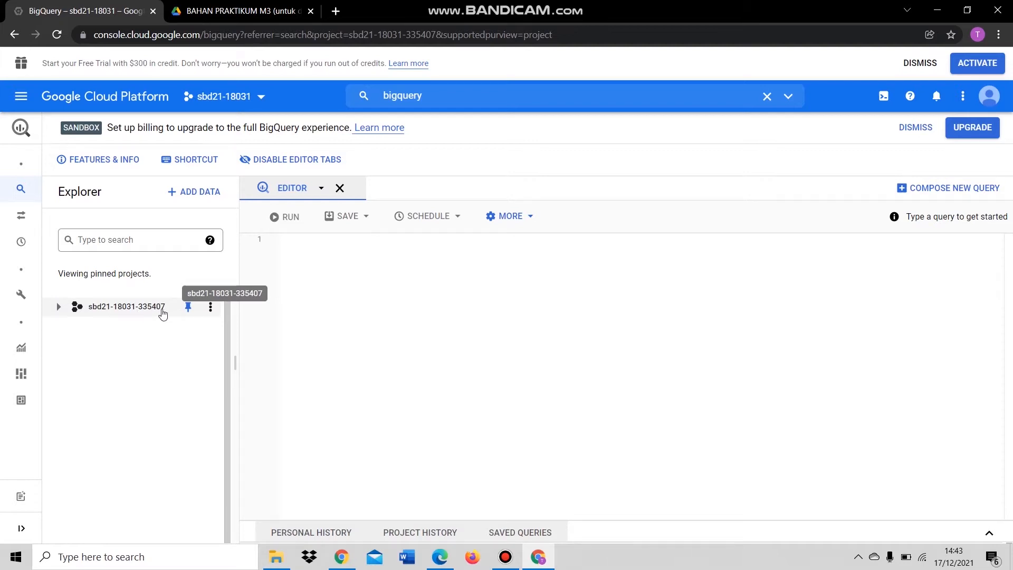
left_click(56, 308)
left_click(209, 312)
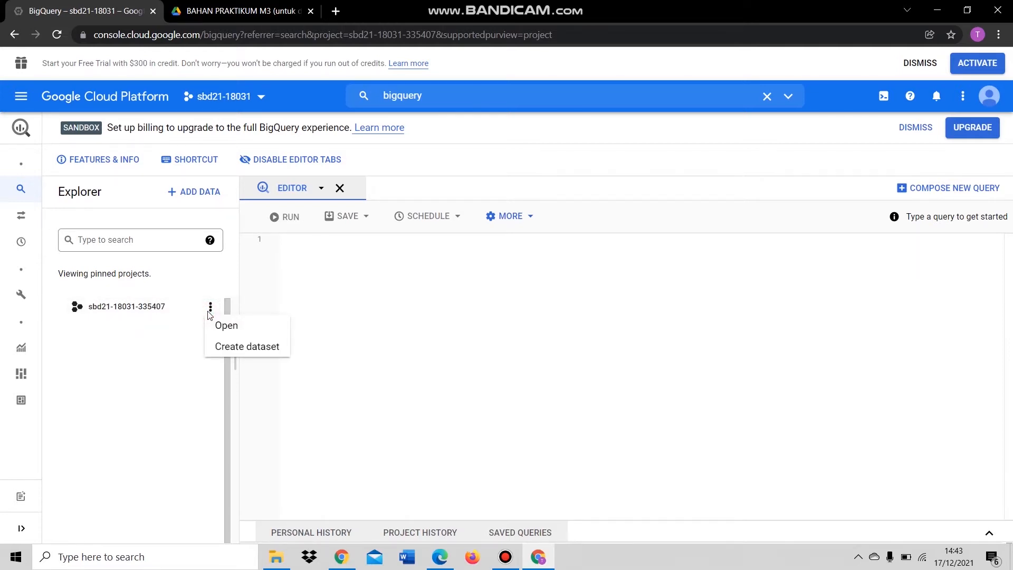
left_click(245, 347)
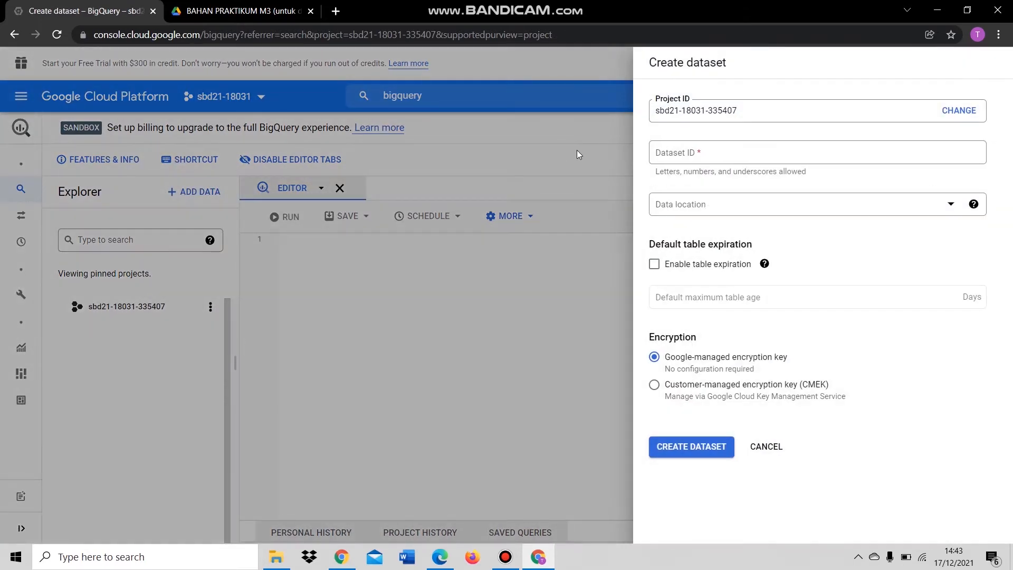
left_click(725, 149)
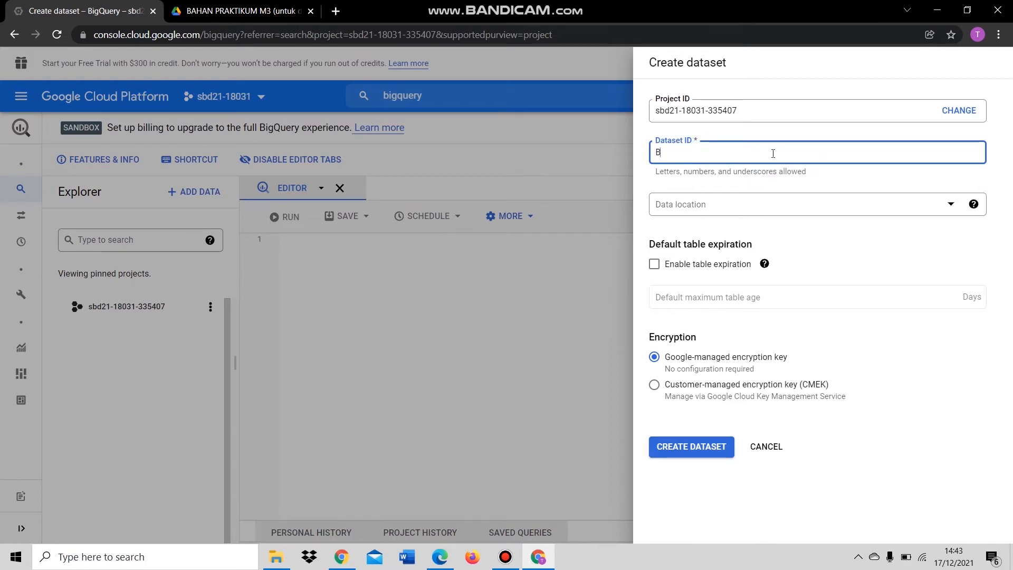
type("Branch_A")
left_click(690, 448)
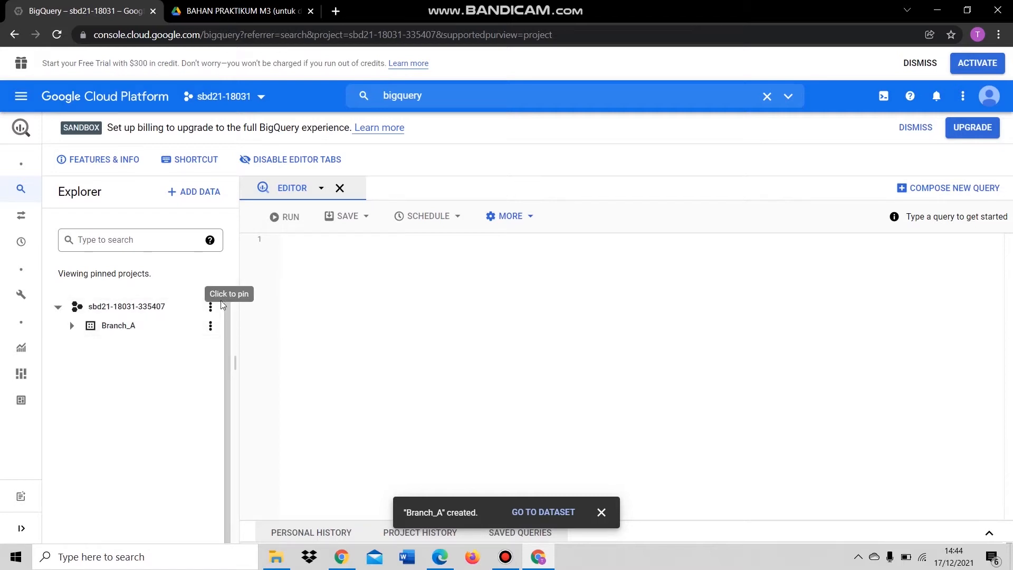
- Create a second dataset named Branch_B in the same project
left_click(211, 307)
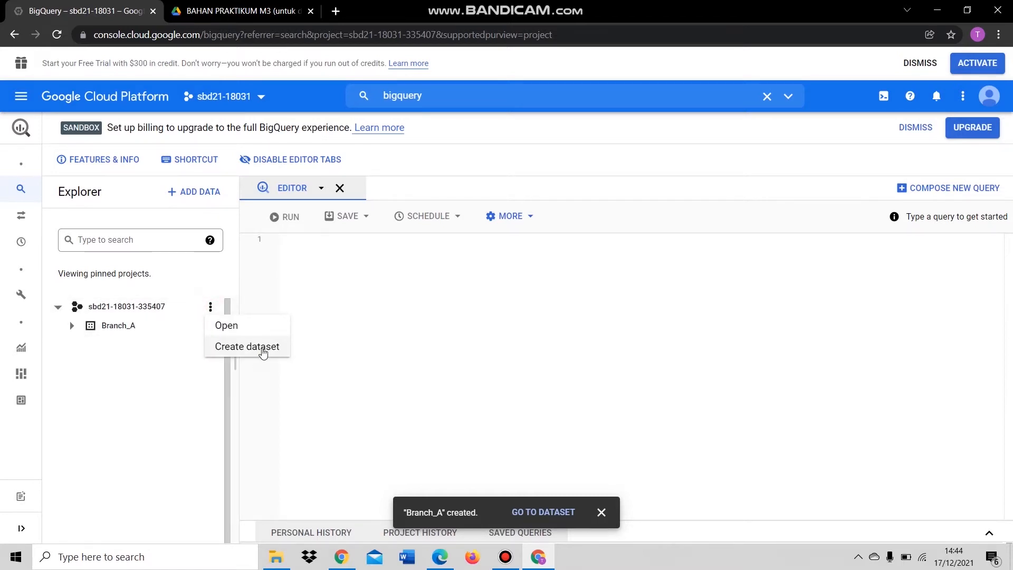
left_click(259, 347)
left_click(669, 154)
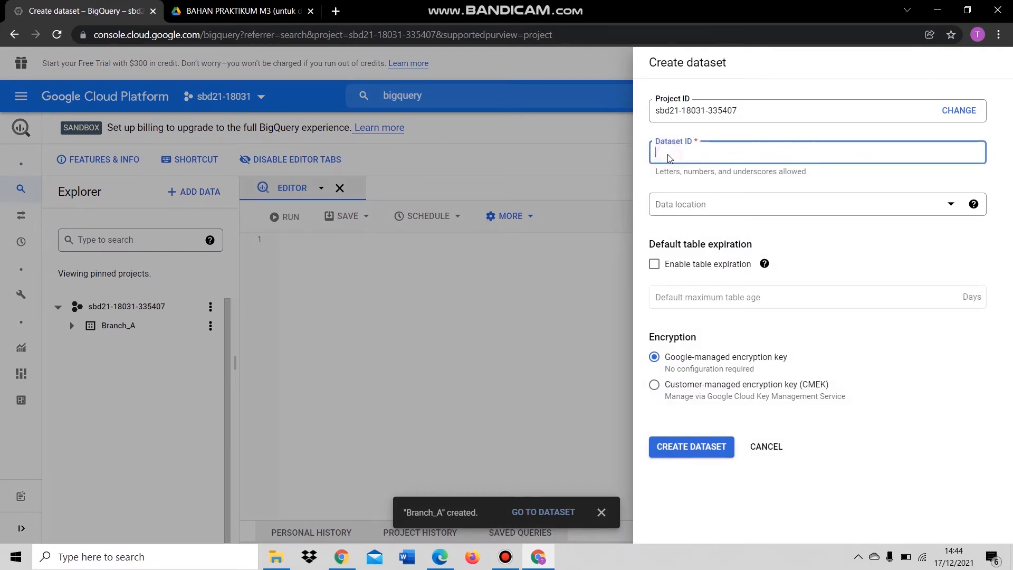
type("Branch_B")
left_click(660, 440)
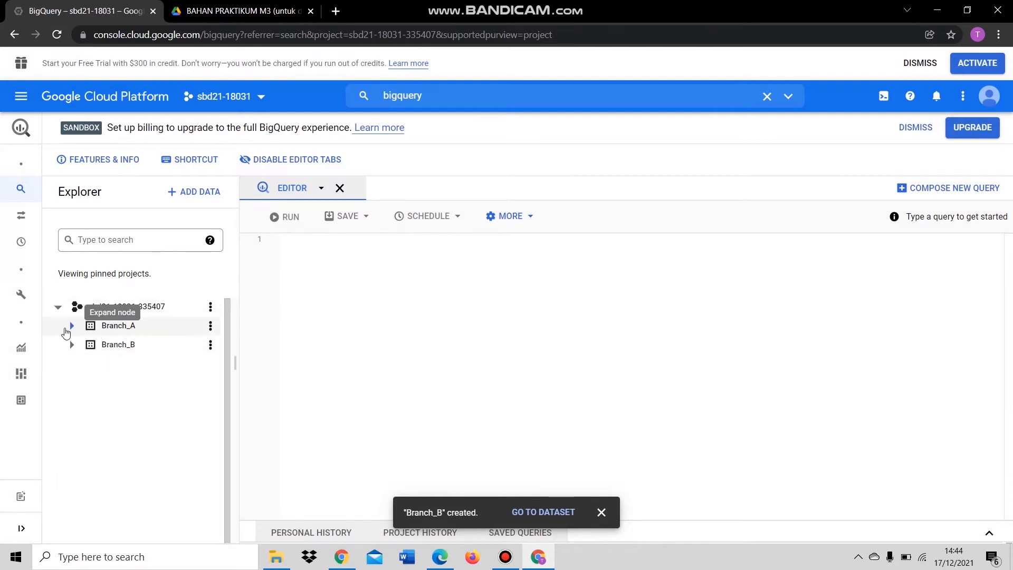
left_click(73, 325)
- Start a new table in Branch_A with Google Drive as its source
left_click(72, 345)
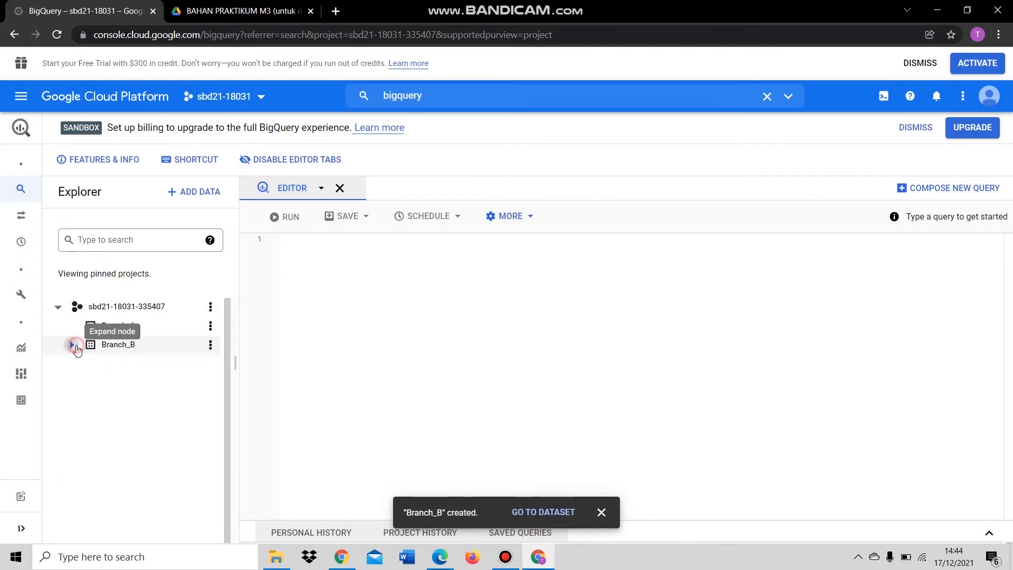
left_click(210, 326)
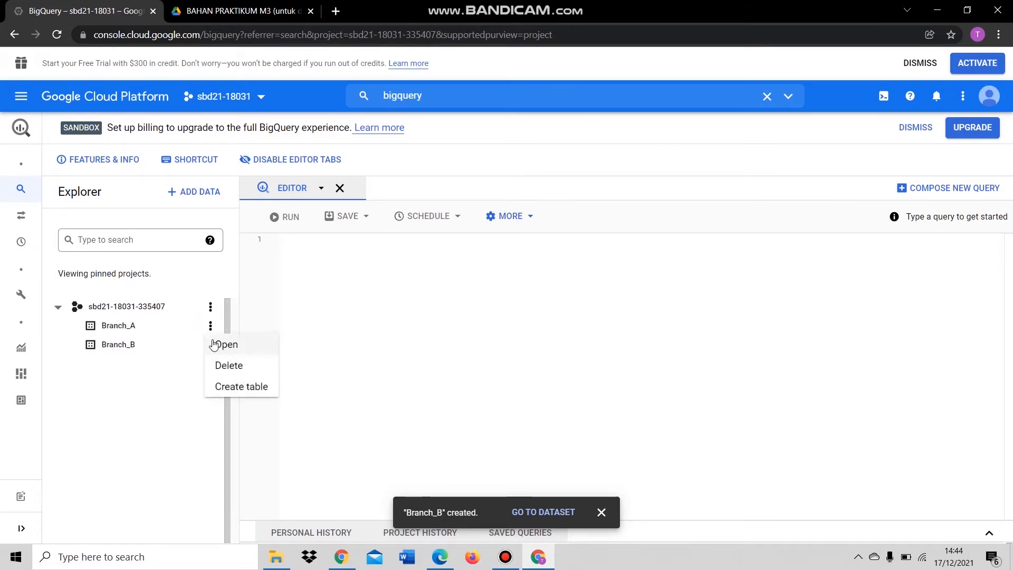
left_click(182, 331)
left_click(211, 327)
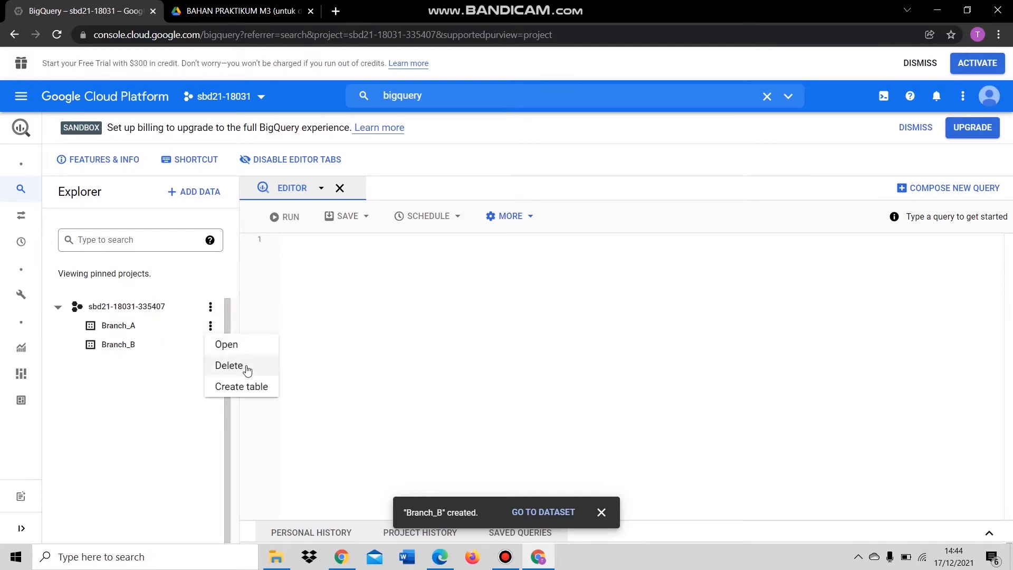
left_click(249, 386)
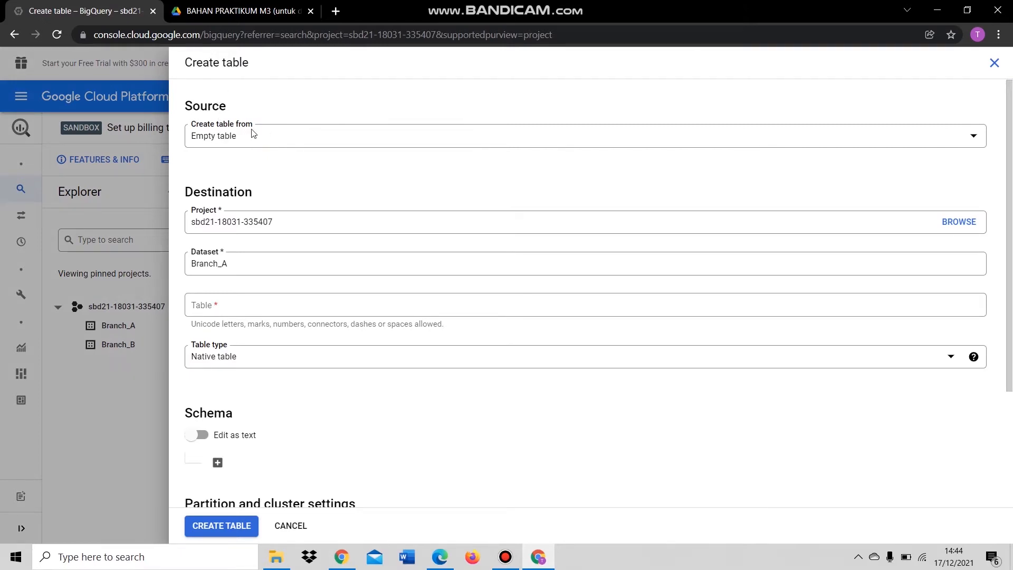
left_click(267, 140)
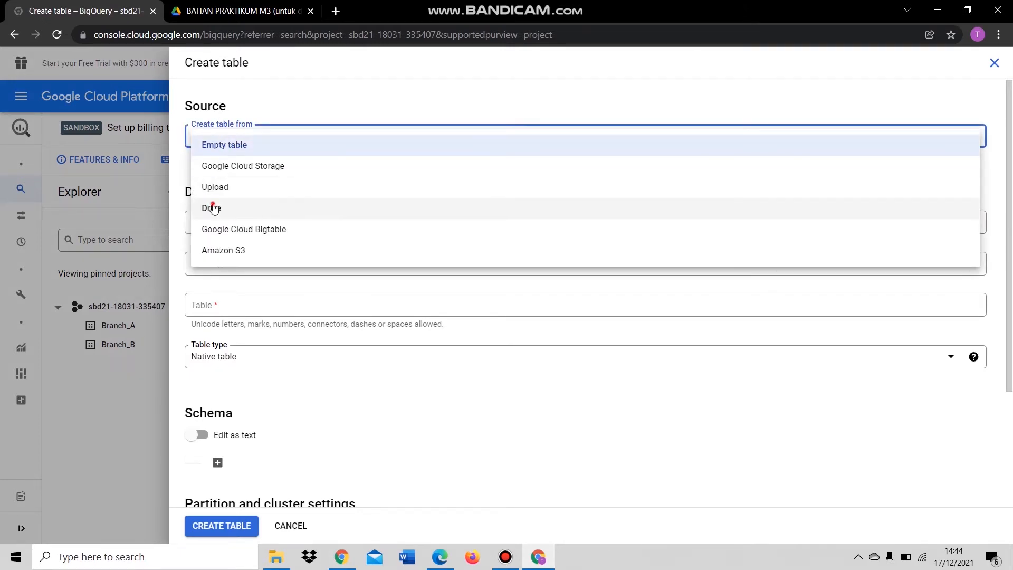
left_click(214, 209)
left_click(254, 176)
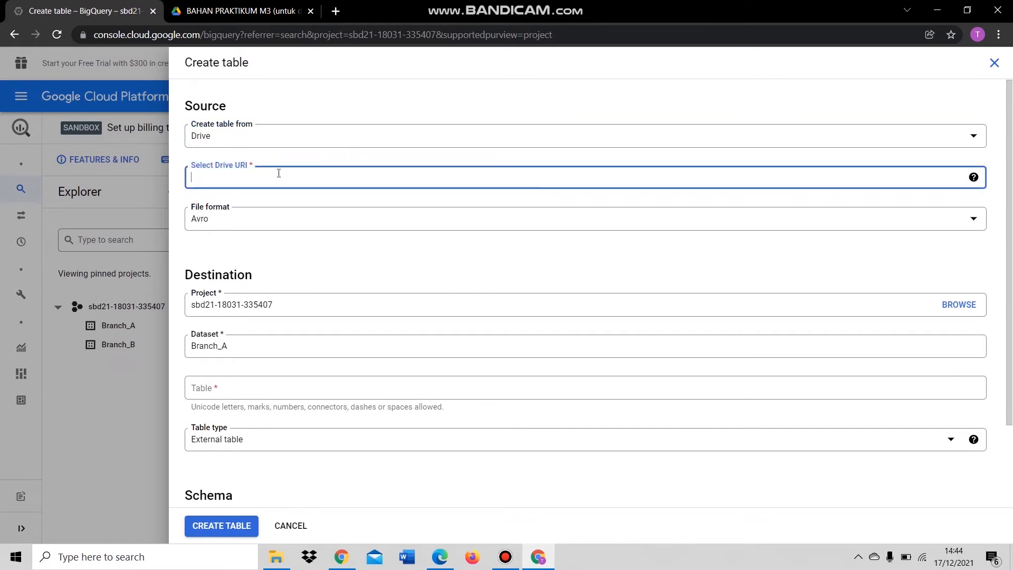
- Keep editing the table form and bring up the BAHAN PRAKTIKUM M3 Drive folder
left_click(242, 12)
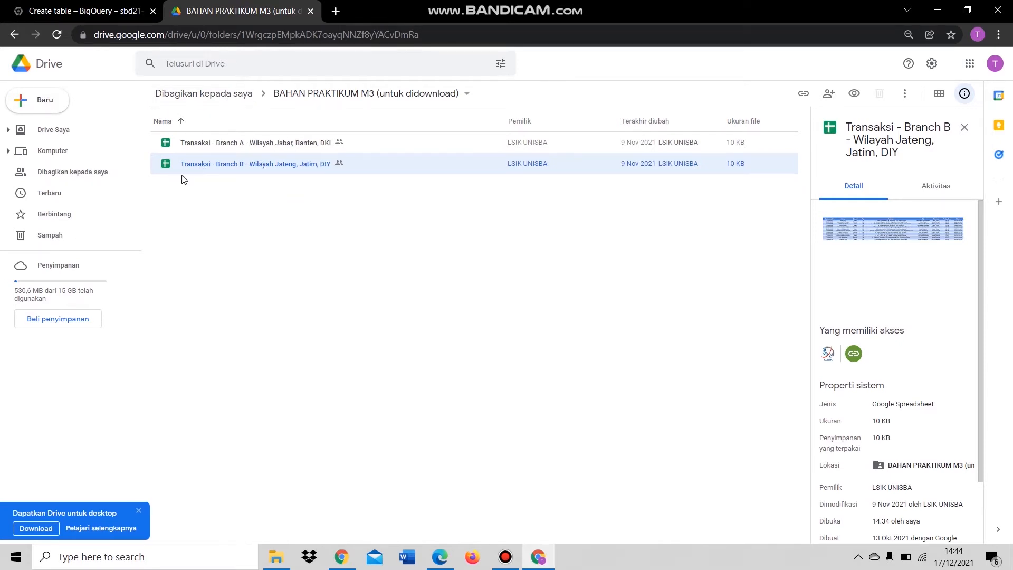
left_click(123, 12)
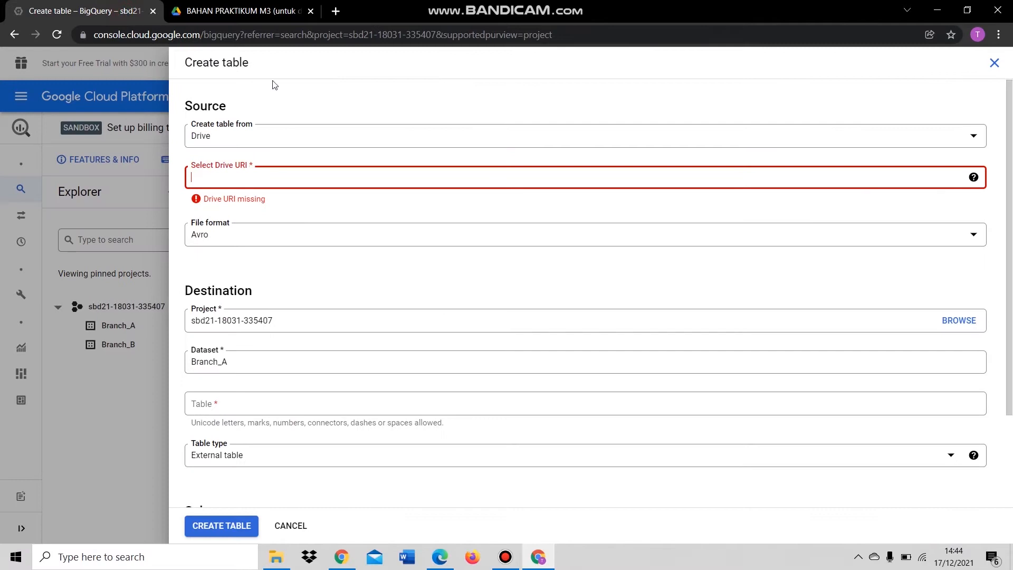
left_click(148, 319)
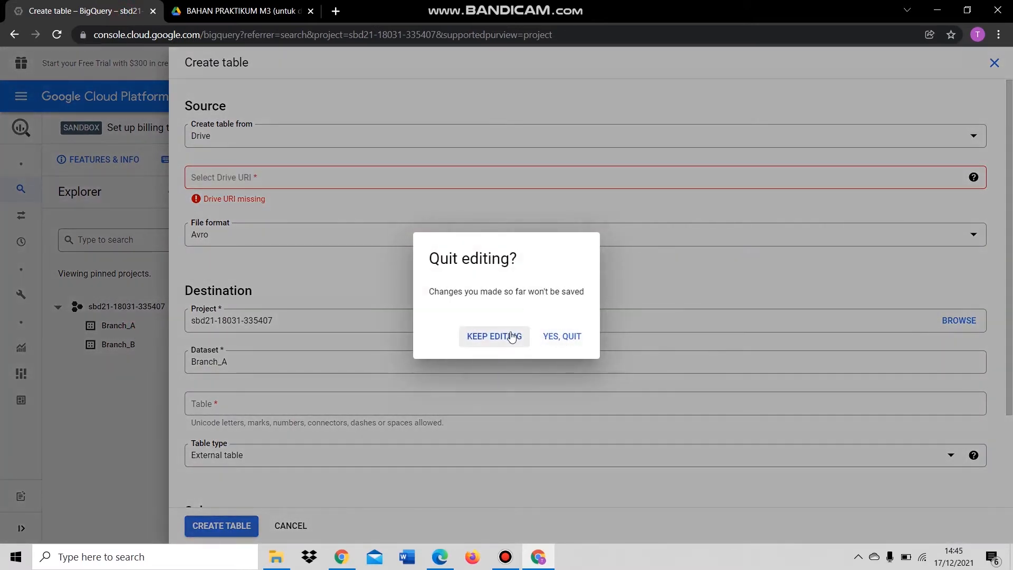
left_click(516, 336)
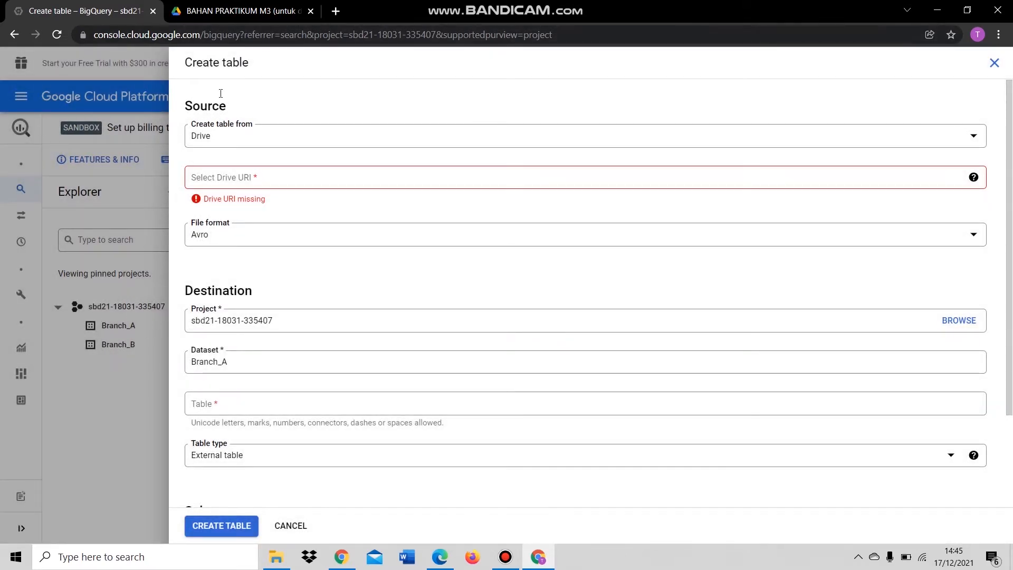
left_click(239, 14)
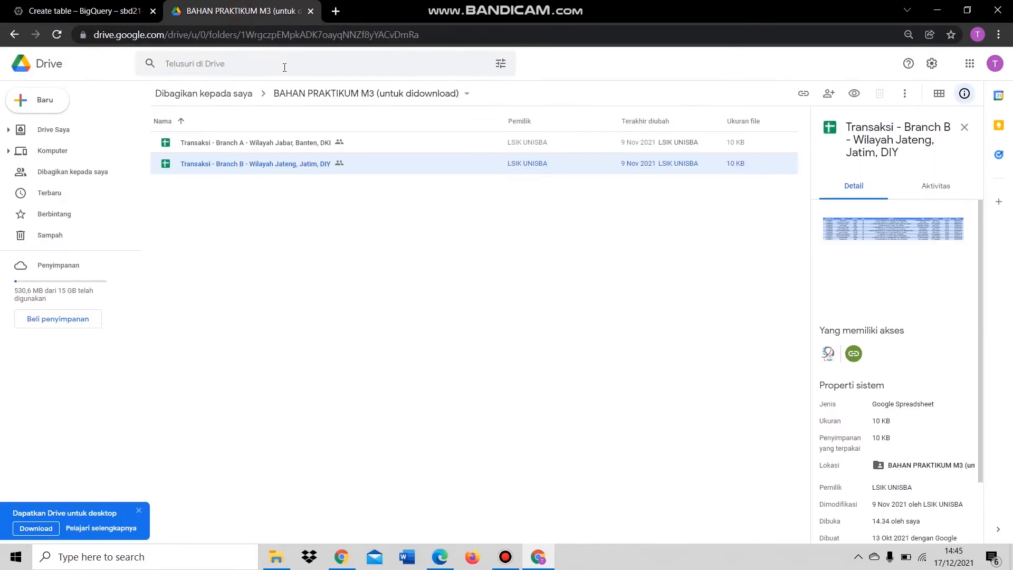
- Open Transaksi - Branch A and review its Transactions, Products, Suppliers, Shippers, Payments and Customers sheets
double_click(257, 142)
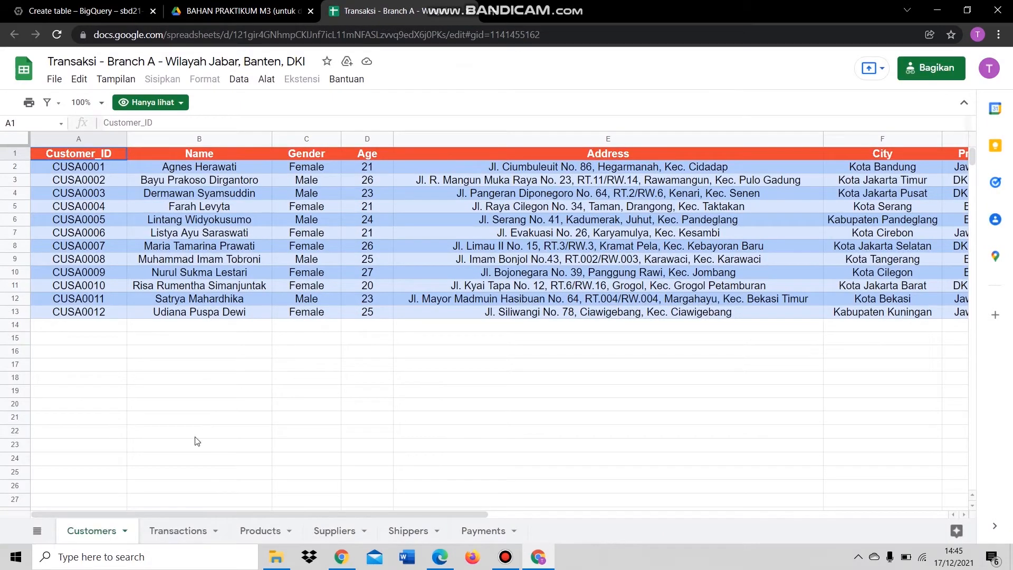
left_click(191, 524)
left_click(262, 525)
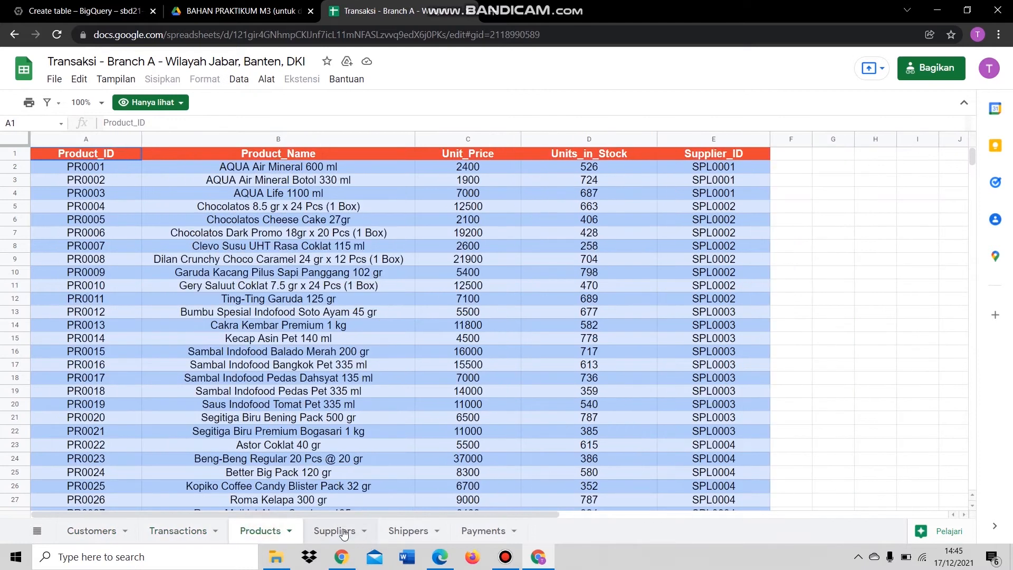
left_click(343, 526)
left_click(391, 535)
left_click(468, 533)
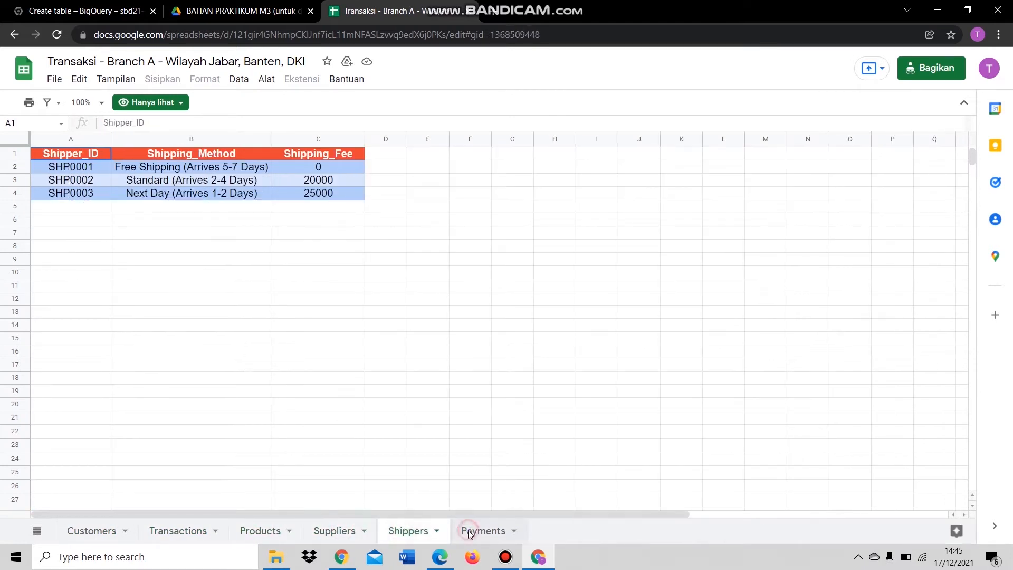
left_click(106, 529)
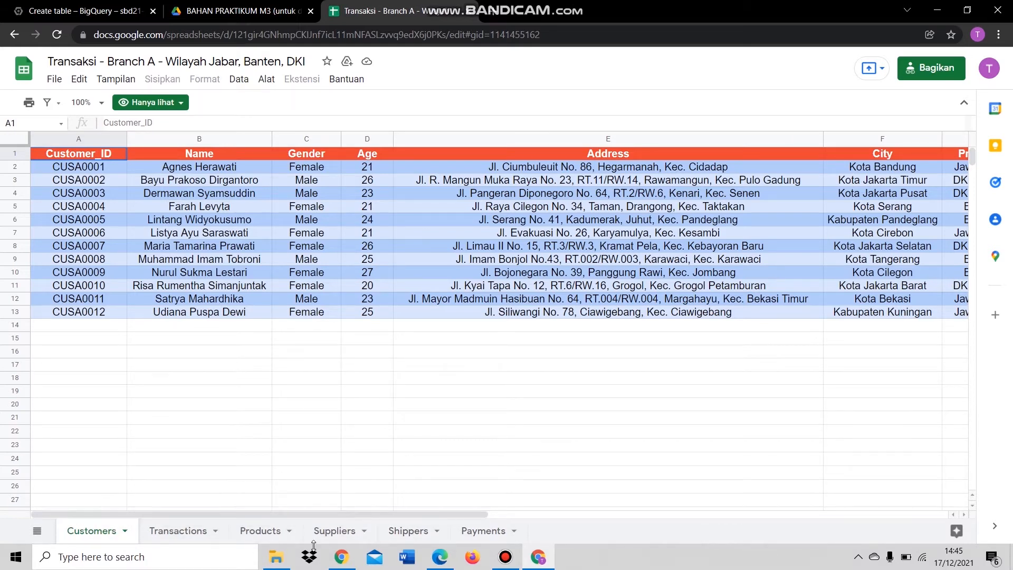
- Copy the spreadsheet's web address and return to BigQuery's Drive URI field
left_click(95, 7)
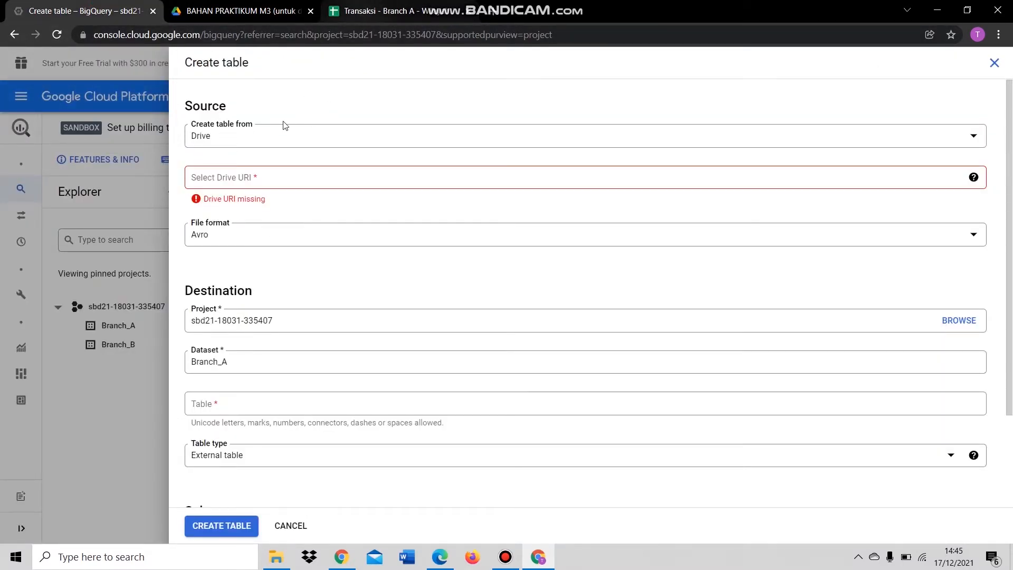
left_click(391, 10)
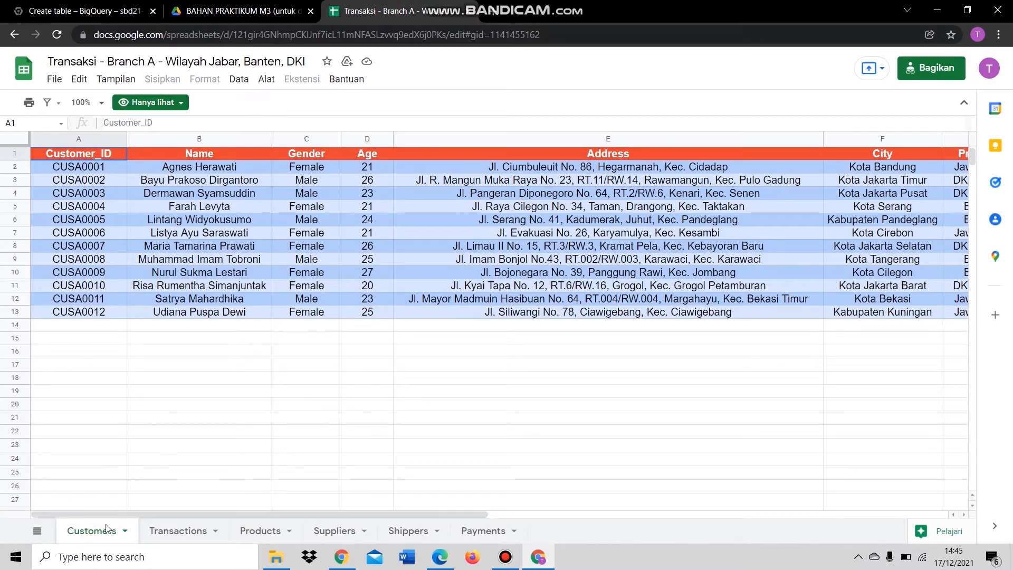
left_click(475, 35)
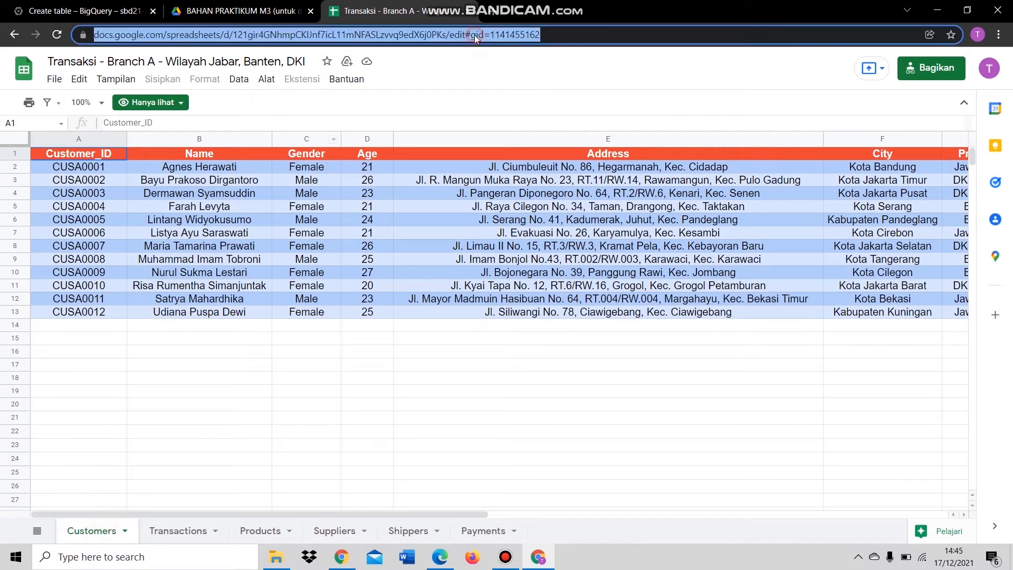
left_click(114, 8)
left_click(231, 180)
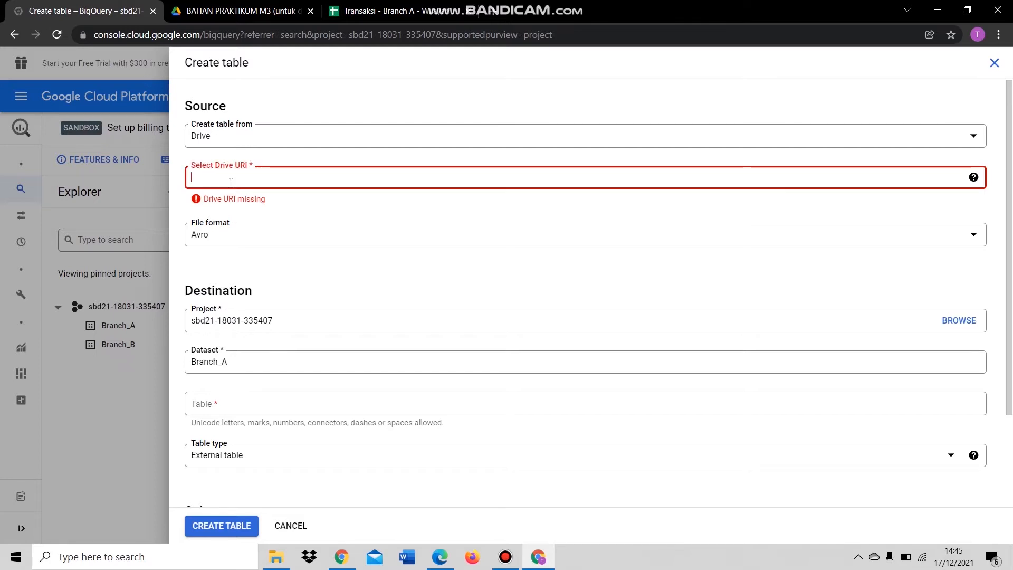
- Paste the Branch A spreadsheet address as Drive URI with Google Sheet file format
key("ctrl+v")
left_click(238, 229)
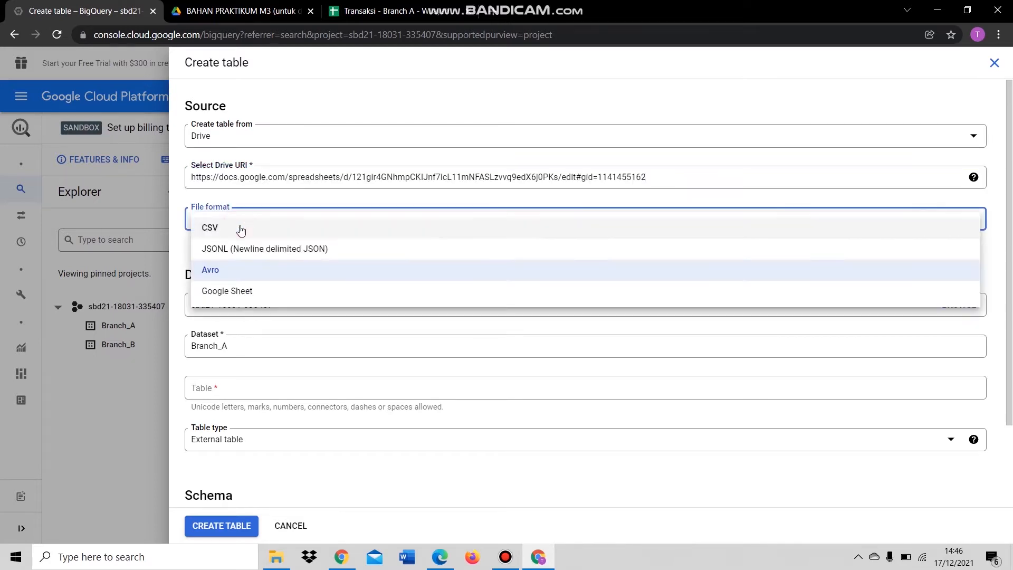
left_click(257, 290)
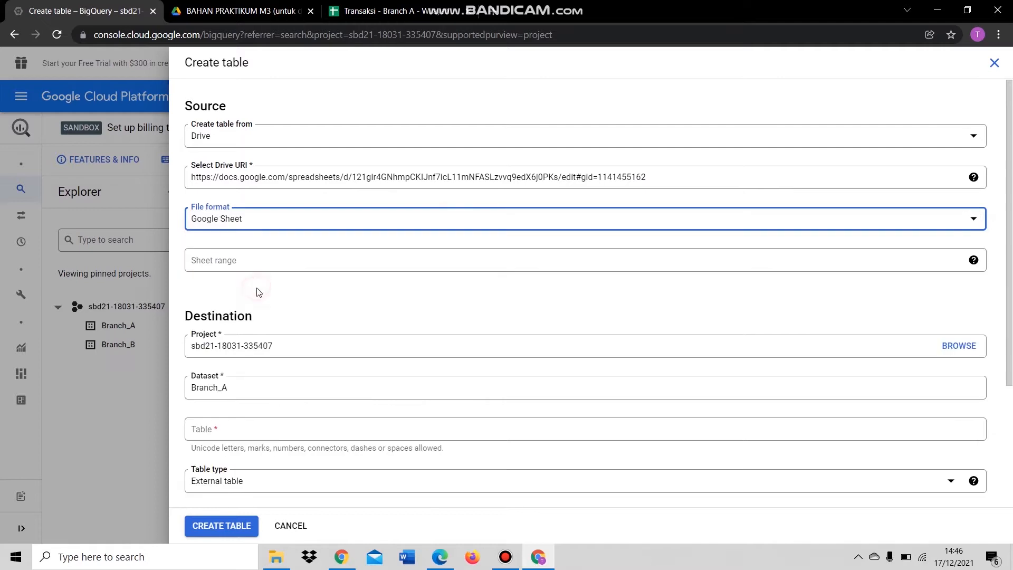
left_click(271, 262)
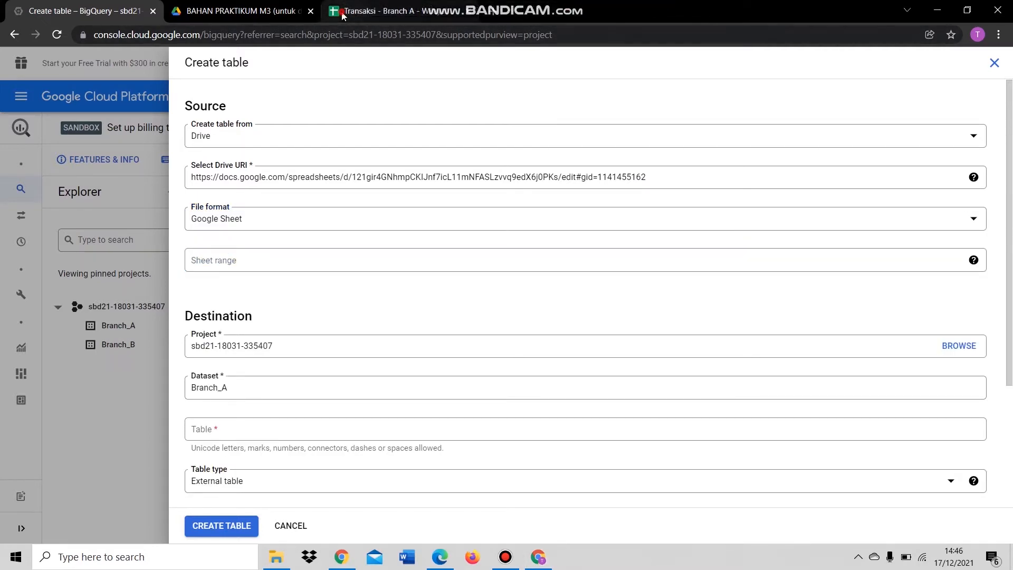
left_click(375, 11)
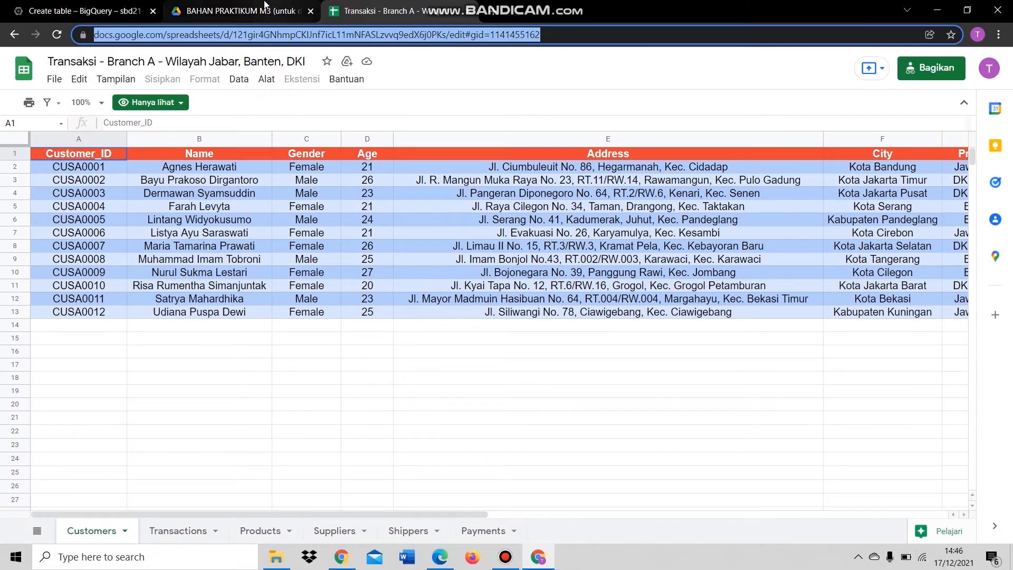
left_click(109, 11)
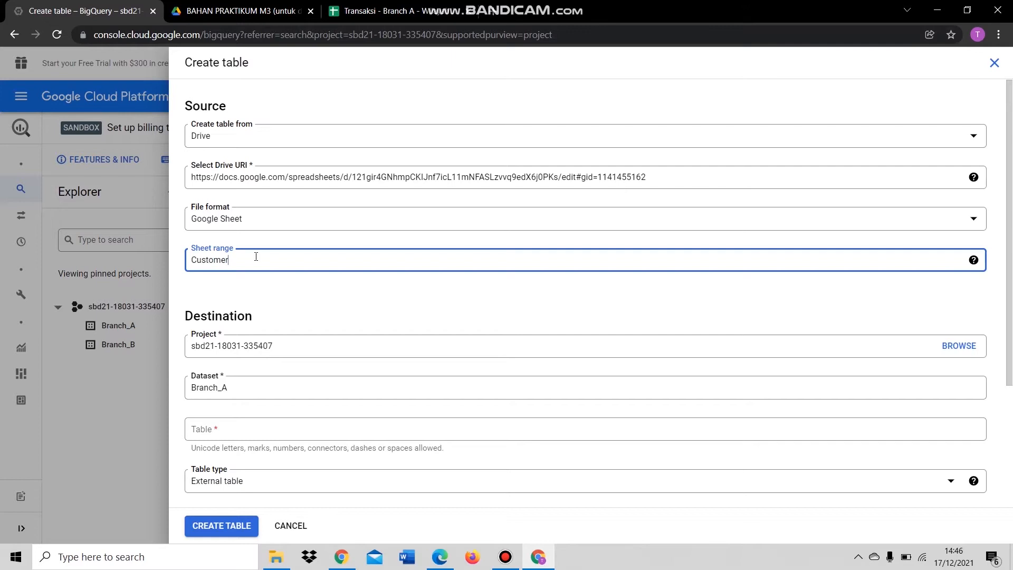
- Name the new table Customers, matching the sheet range
scroll(256, 256, "down", 1)
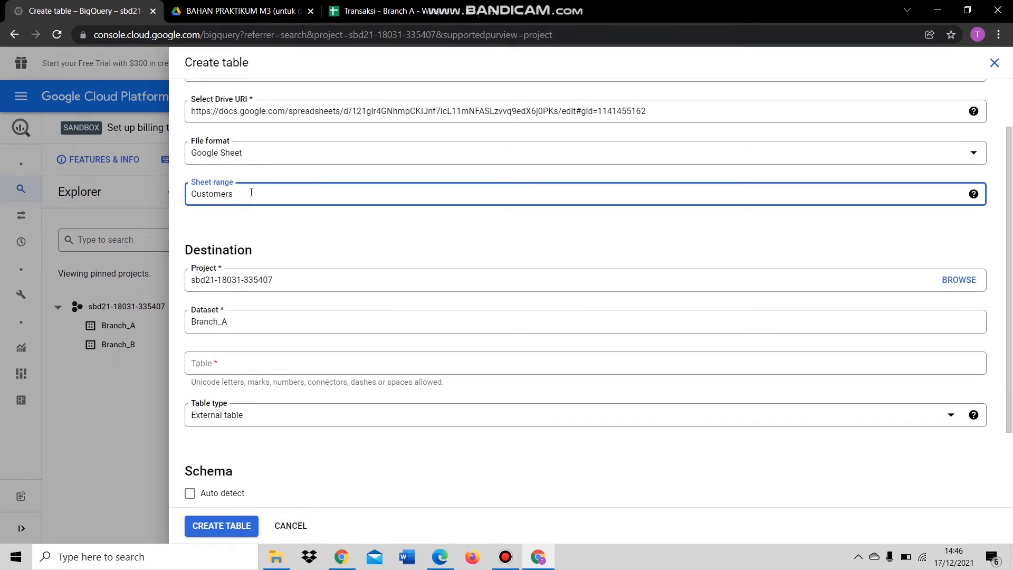
scroll(260, 204, "down", 1)
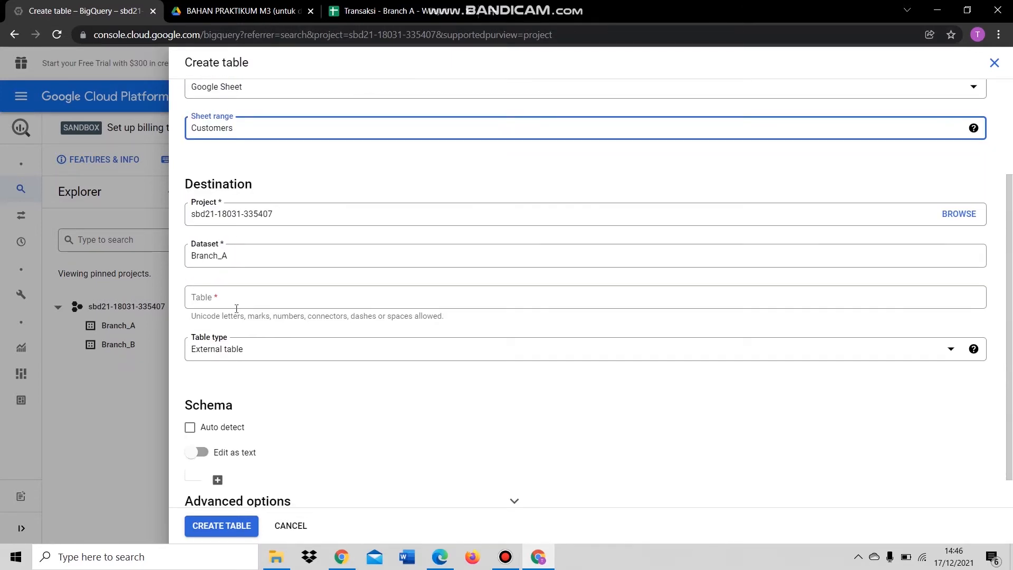
double_click(253, 133)
key("ctrl+c")
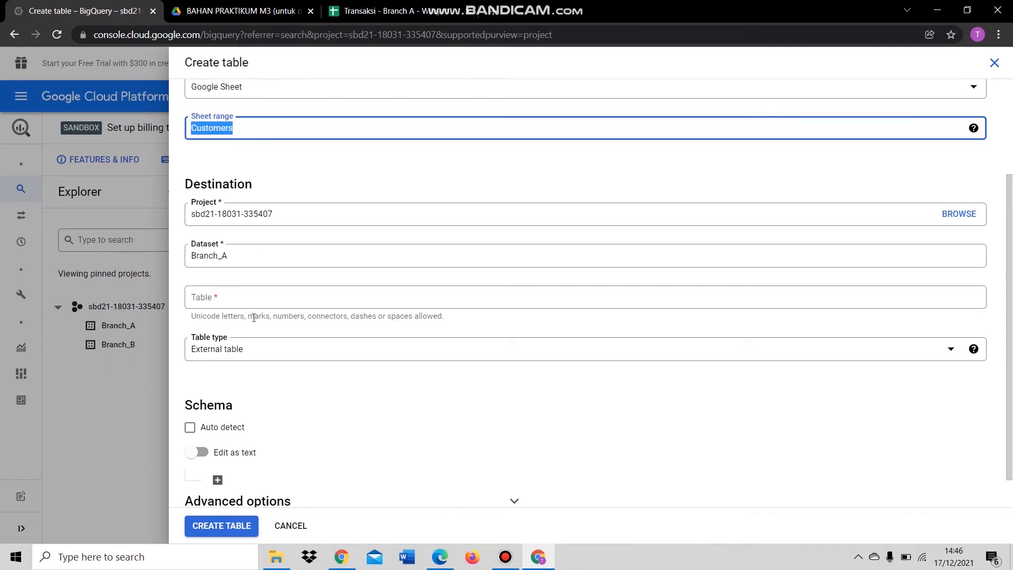
left_click(247, 302)
key("ctrl+v")
- Tick schema Auto detect and set Header rows to skip to 1
scroll(306, 269, "down", 1)
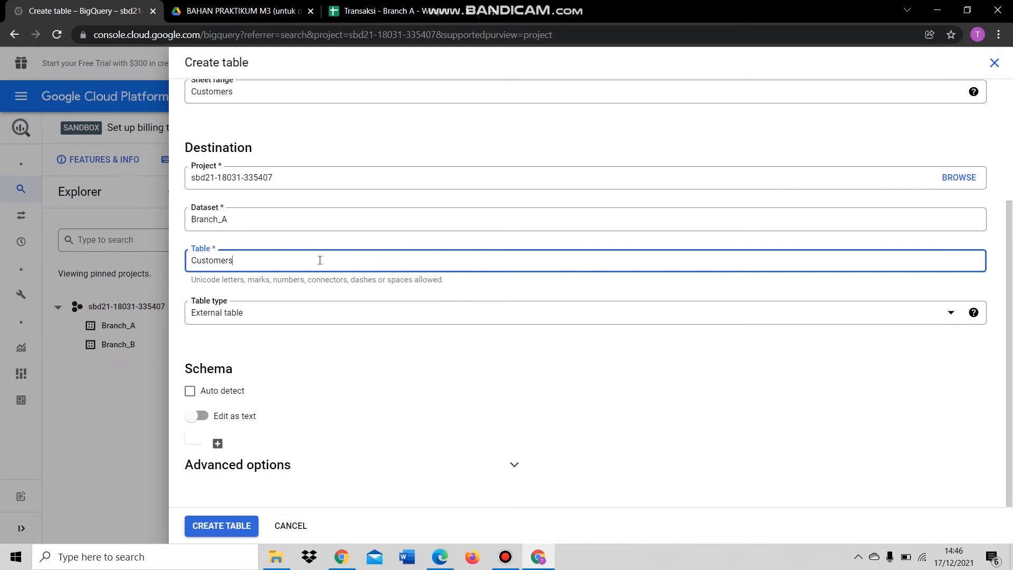
left_click(190, 392)
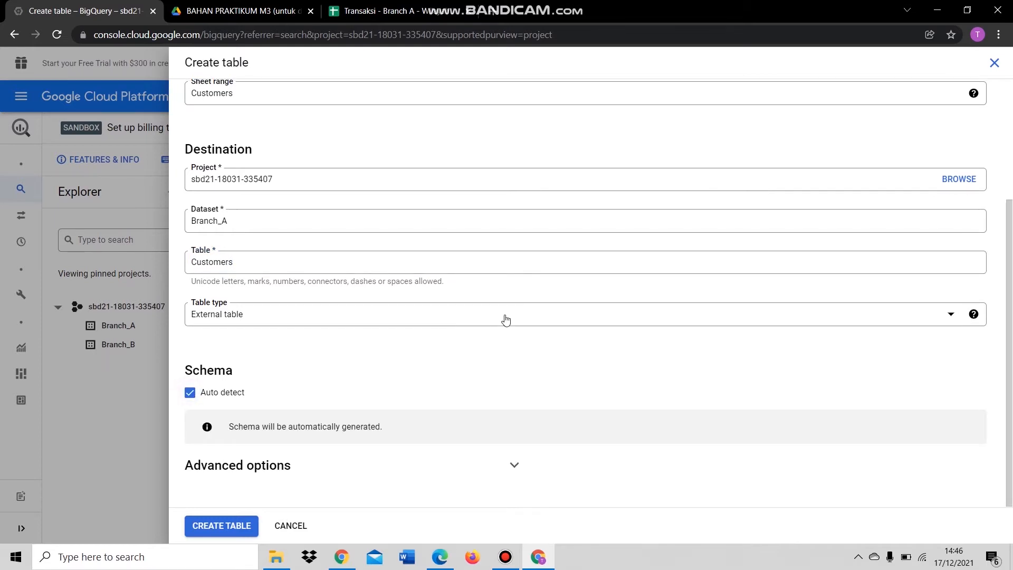
left_click(516, 465)
scroll(544, 391, "down", 2)
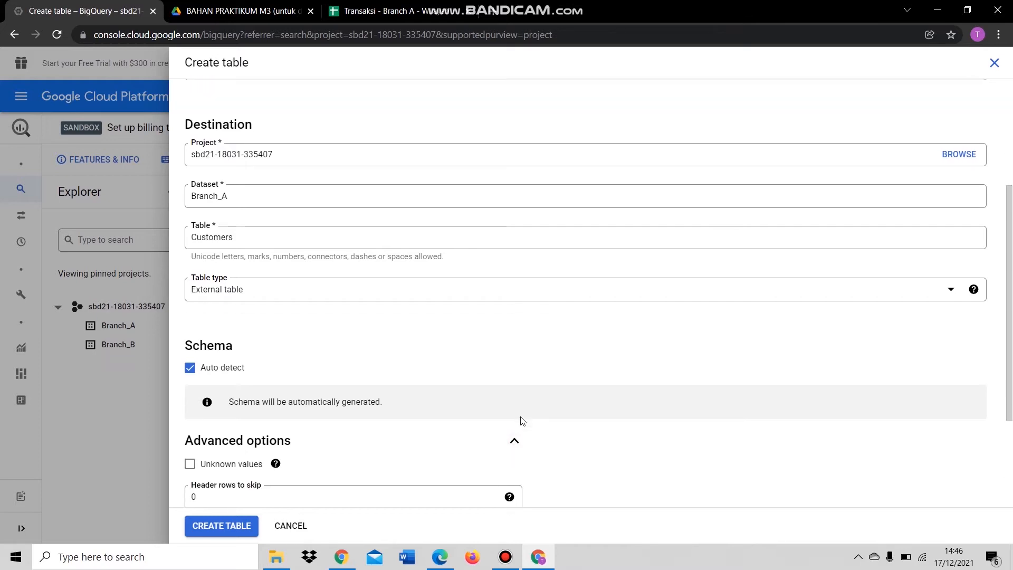
scroll(564, 357, "down", 1)
left_click(193, 342)
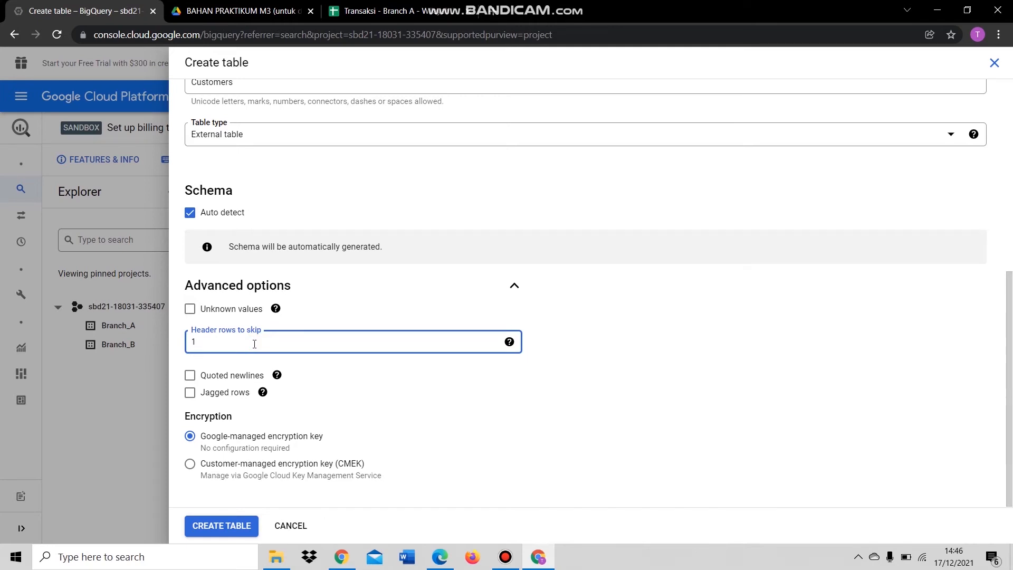
left_click(372, 11)
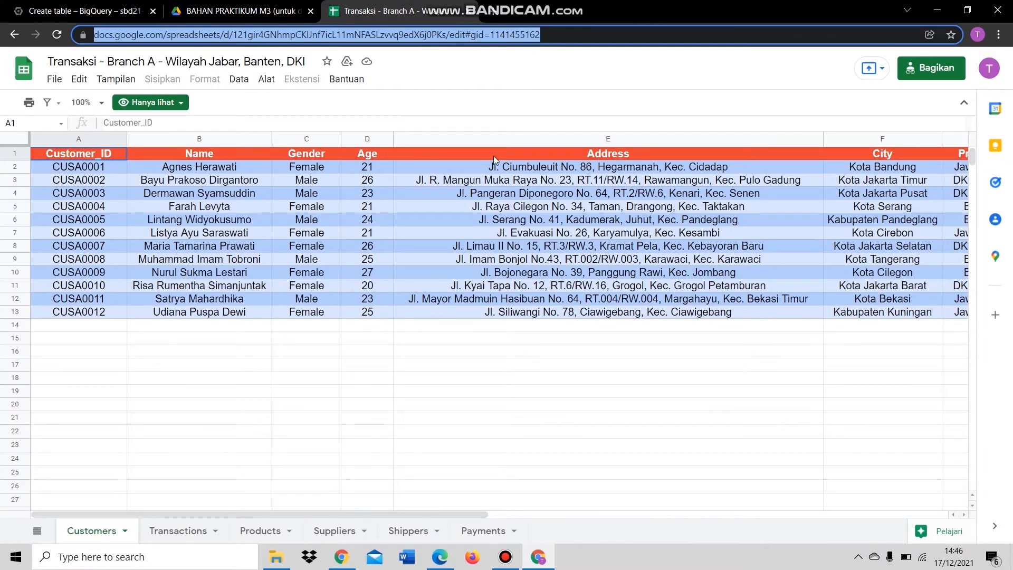
- Confirm the Customers sheet has only row 1 as its header above the records
left_click(14, 154)
left_click(145, 185)
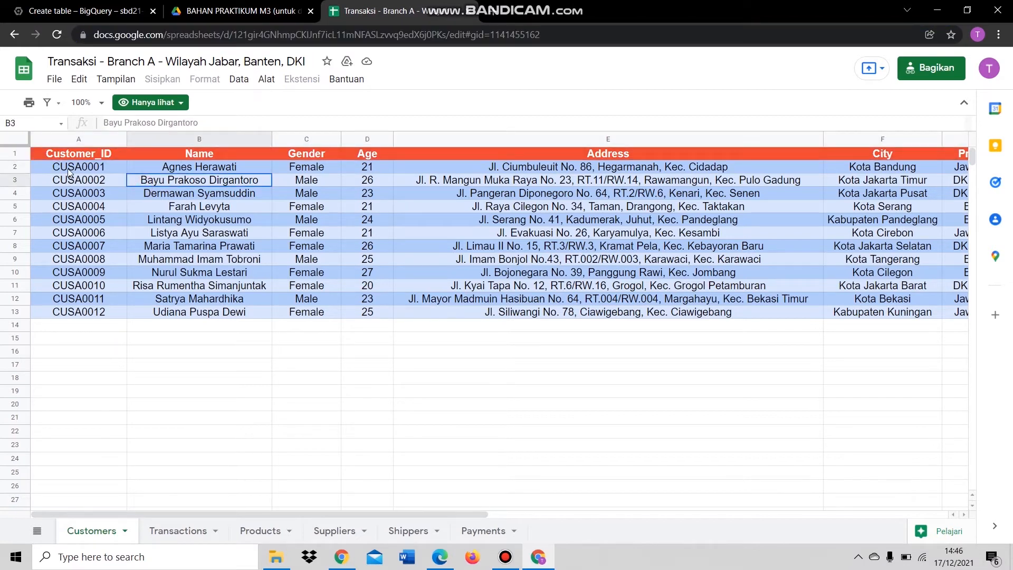
left_click_drag(72, 168, 923, 313)
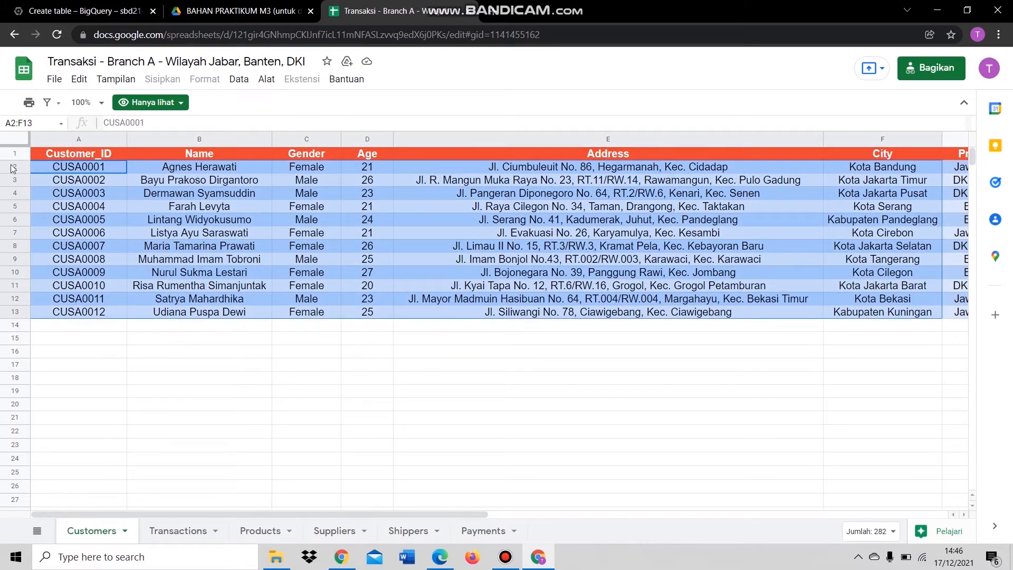
left_click(20, 157)
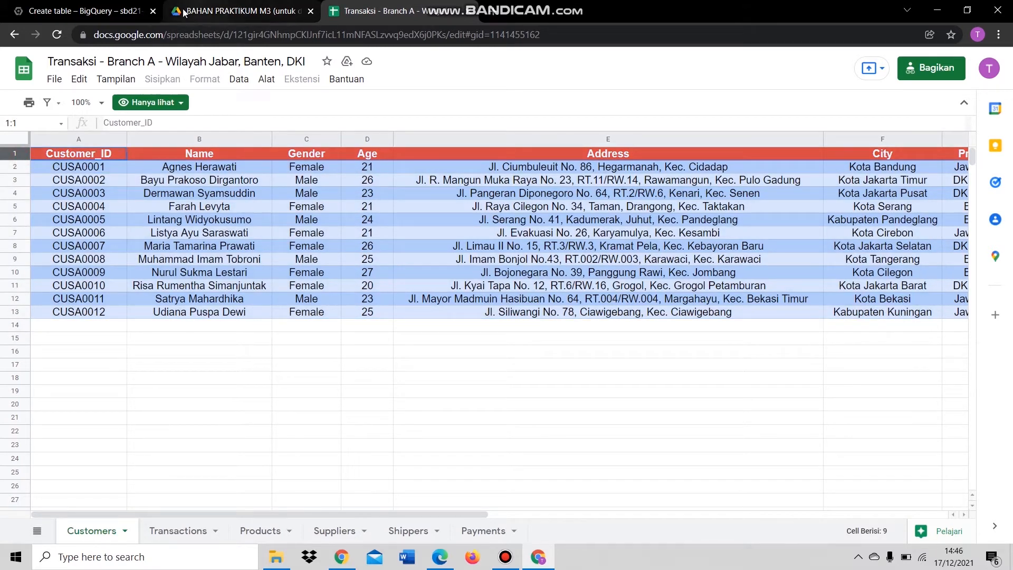
- Create the Customers external table in Branch_A
left_click(101, 7)
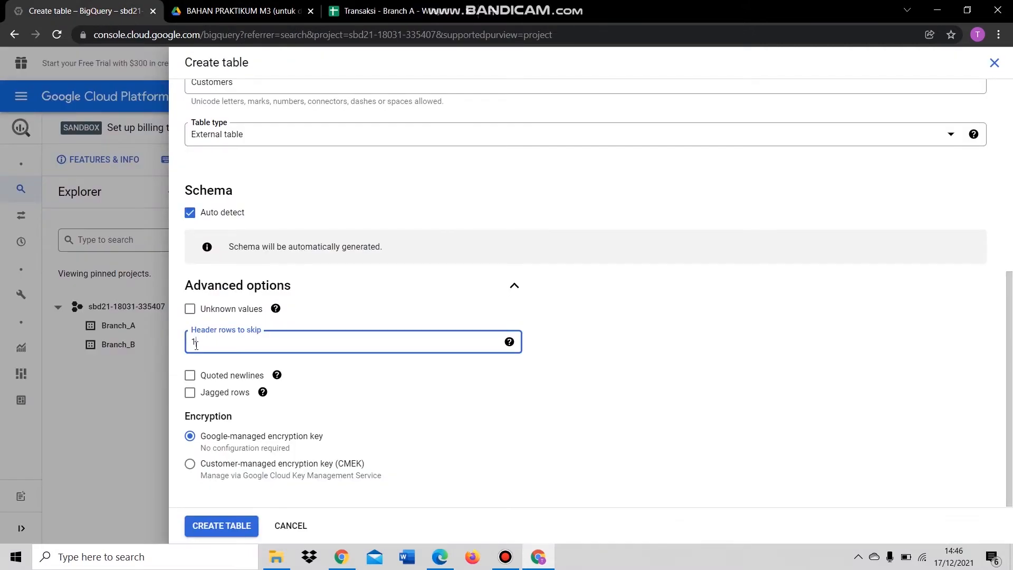
left_click(223, 524)
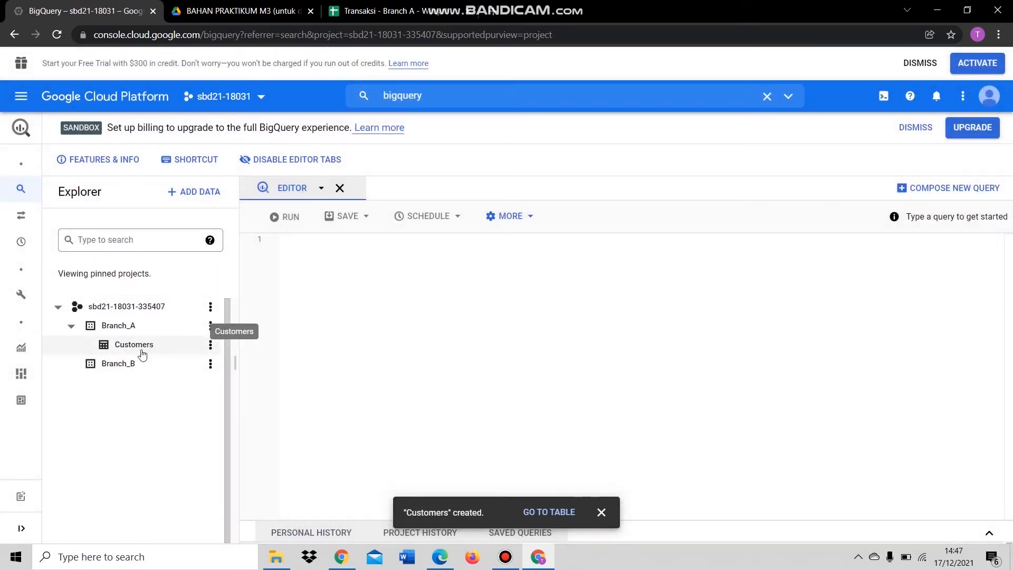
left_click(377, 10)
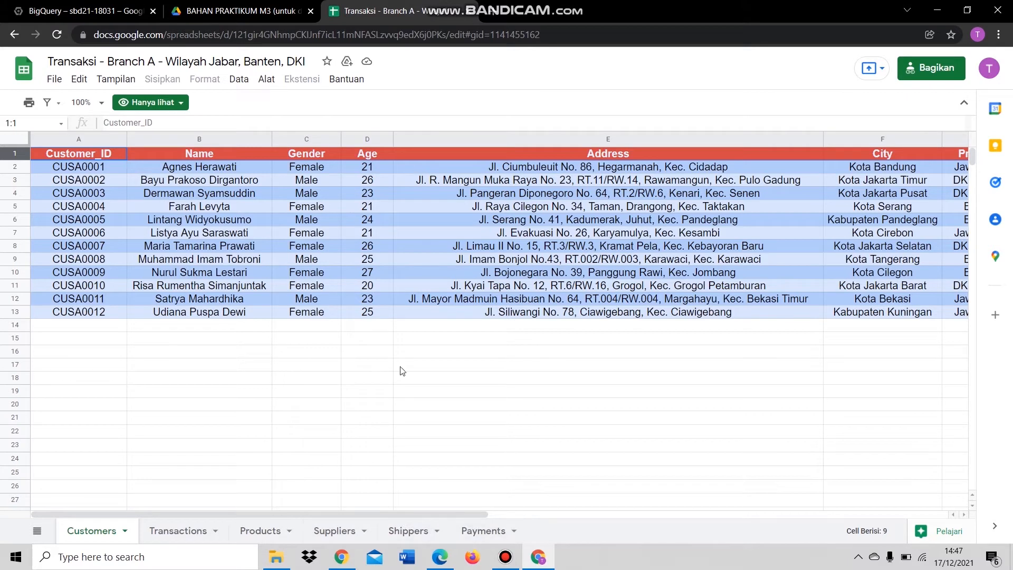
- Start another Branch_A table with Google Drive as its source
left_click(116, 10)
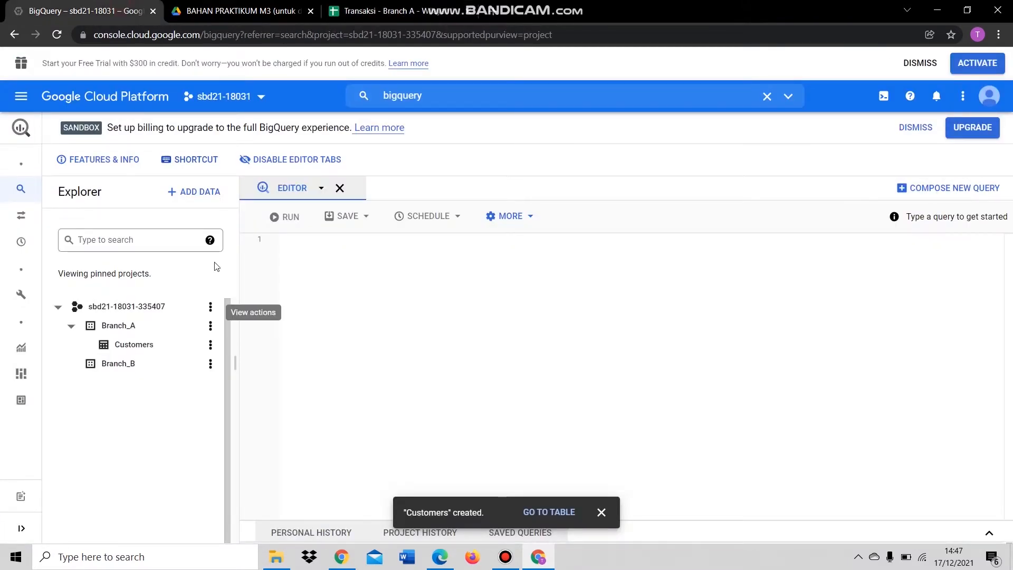
left_click(211, 327)
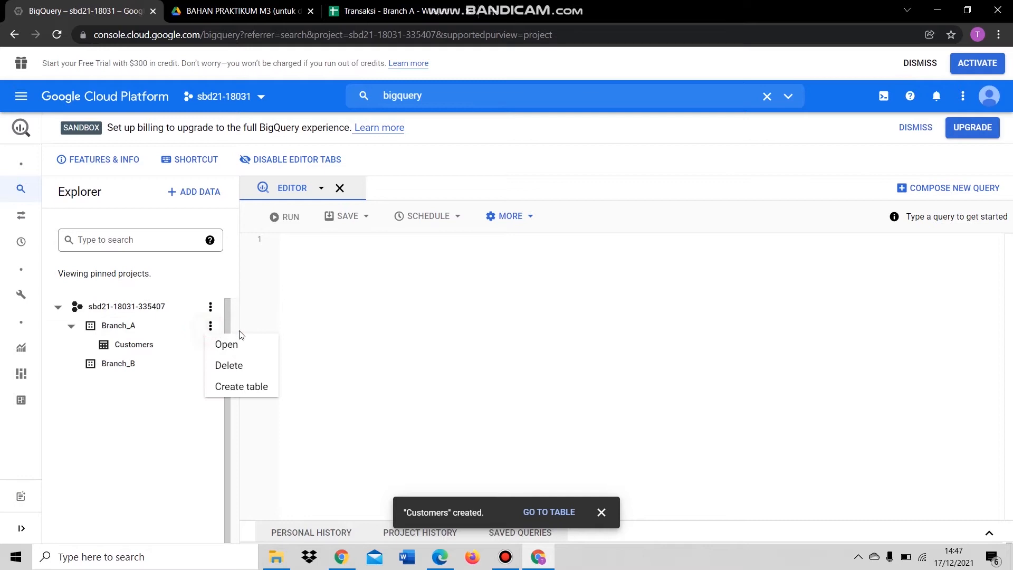
left_click(250, 385)
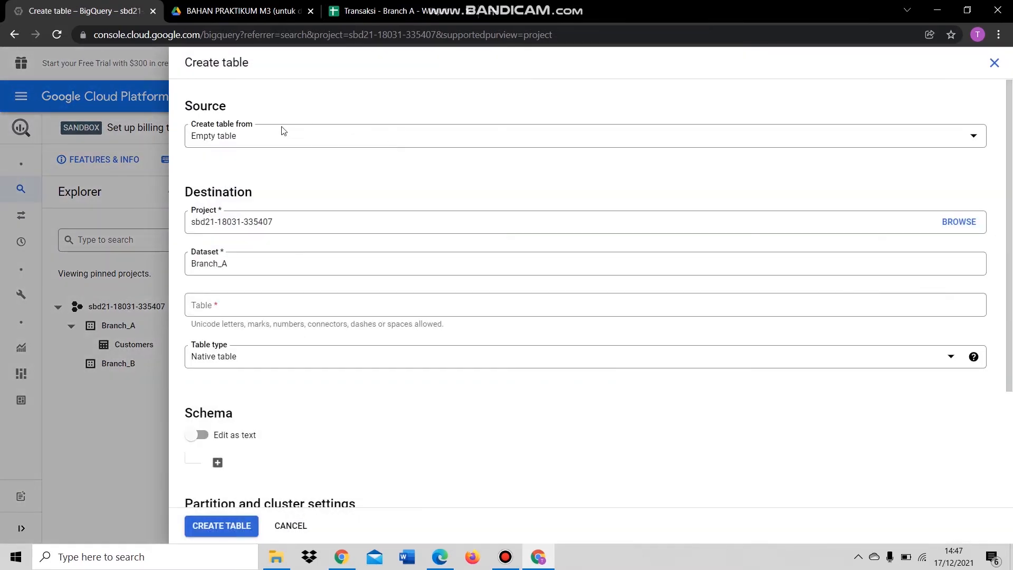
left_click(237, 136)
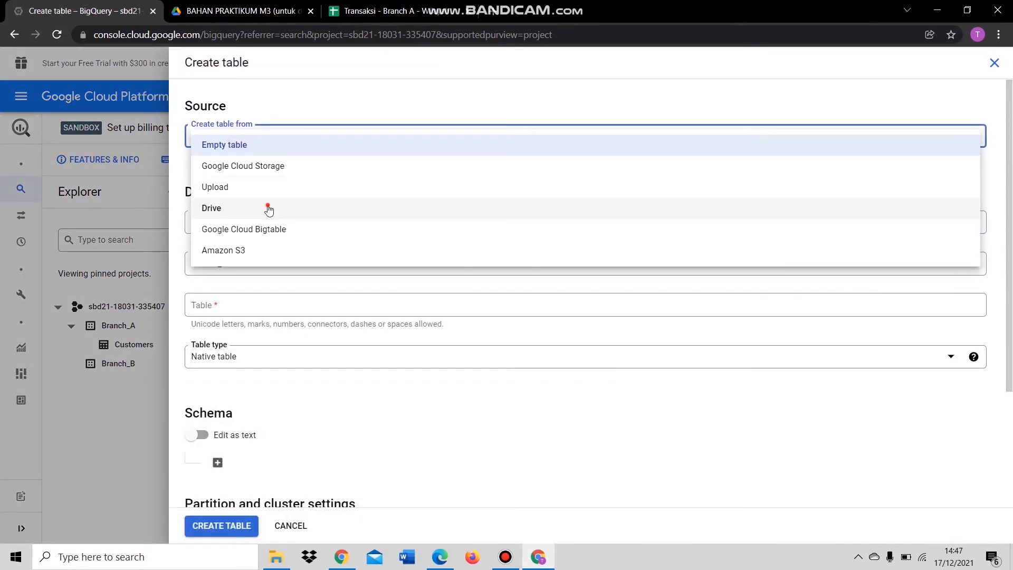
left_click(270, 207)
left_click(256, 180)
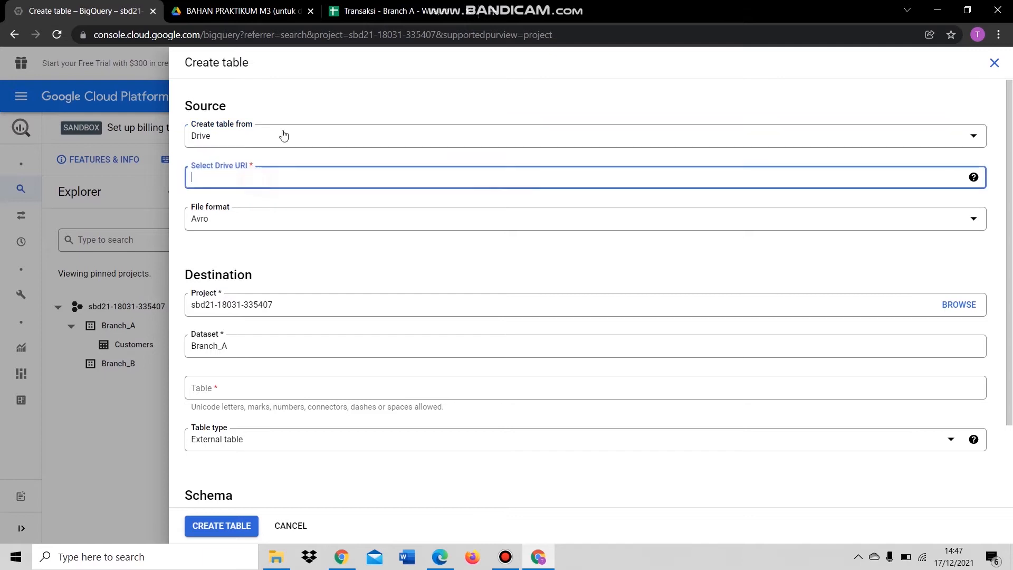
- Copy the Transactions sheet's link from the Branch A spreadsheet for the Drive URI field
left_click(379, 9)
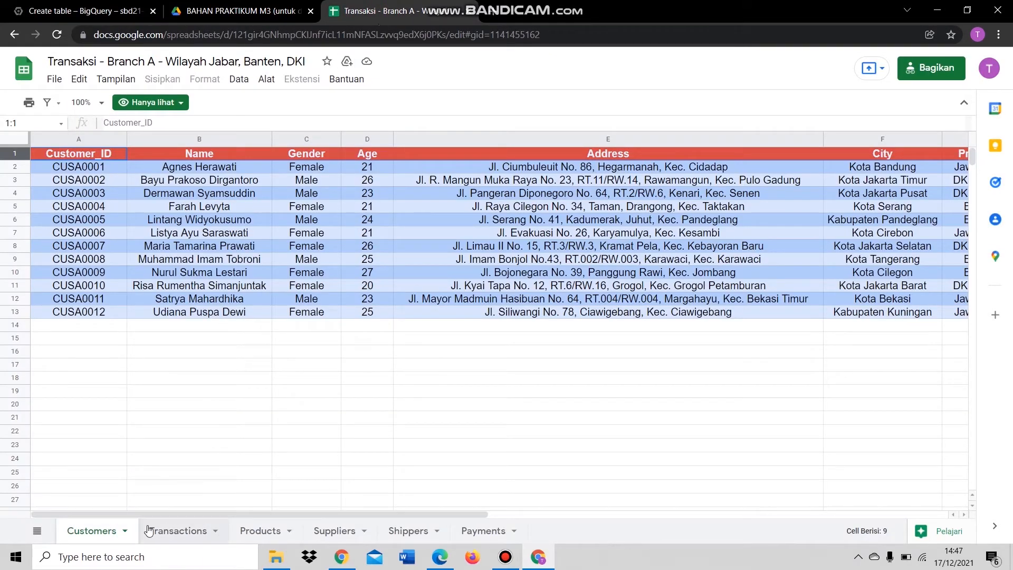
left_click(182, 538)
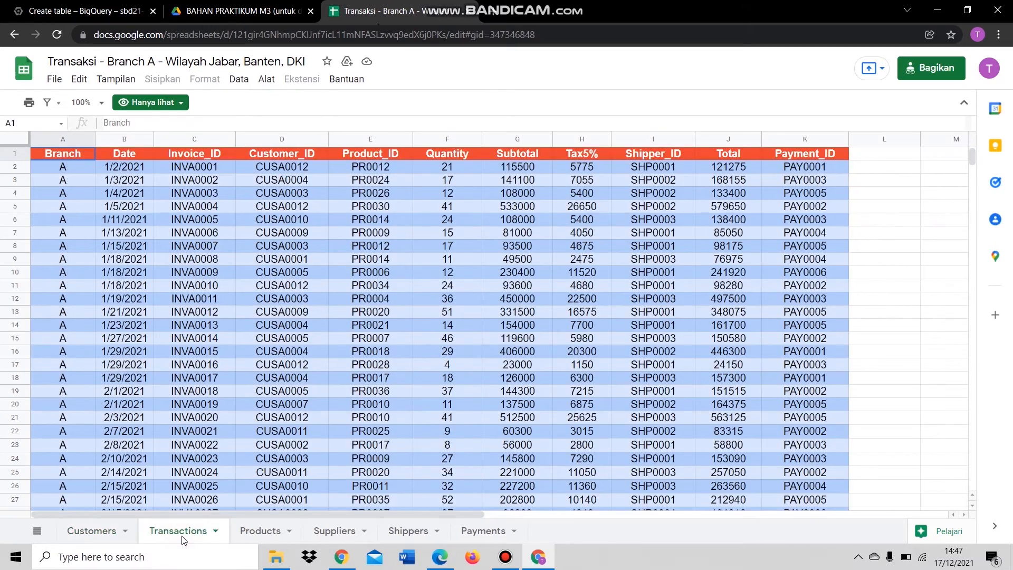
left_click(533, 35)
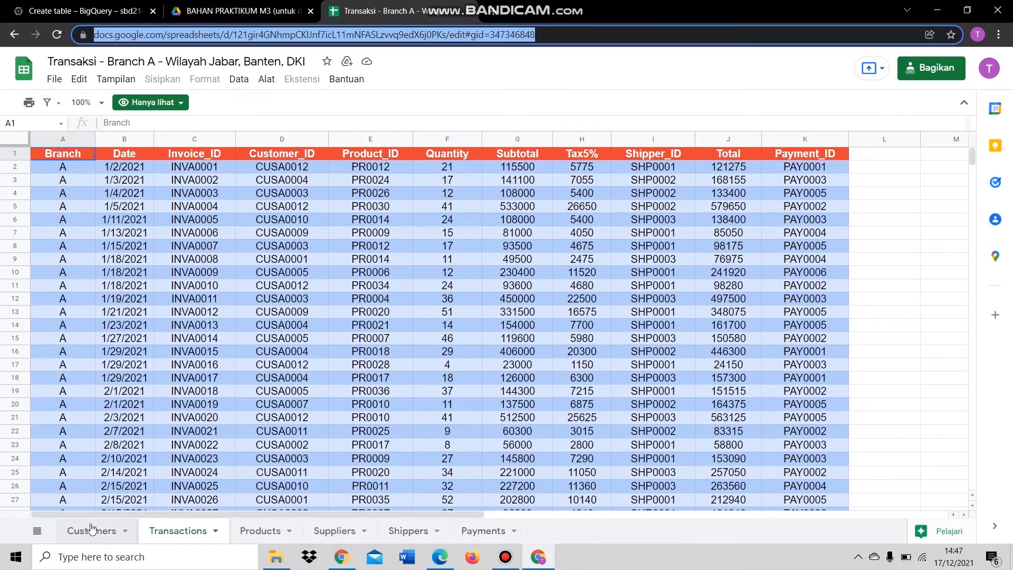
left_click(109, 530)
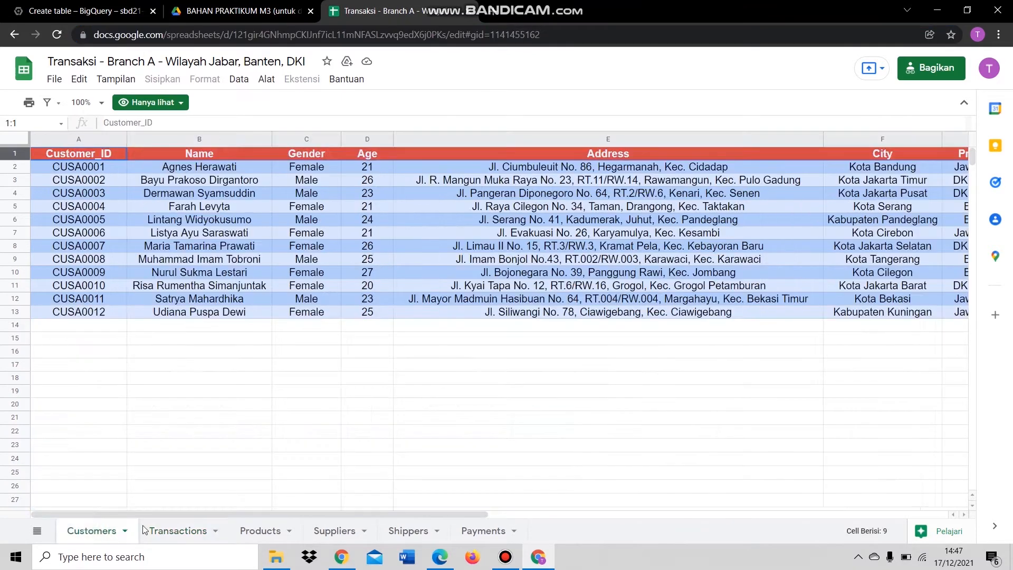
left_click(175, 532)
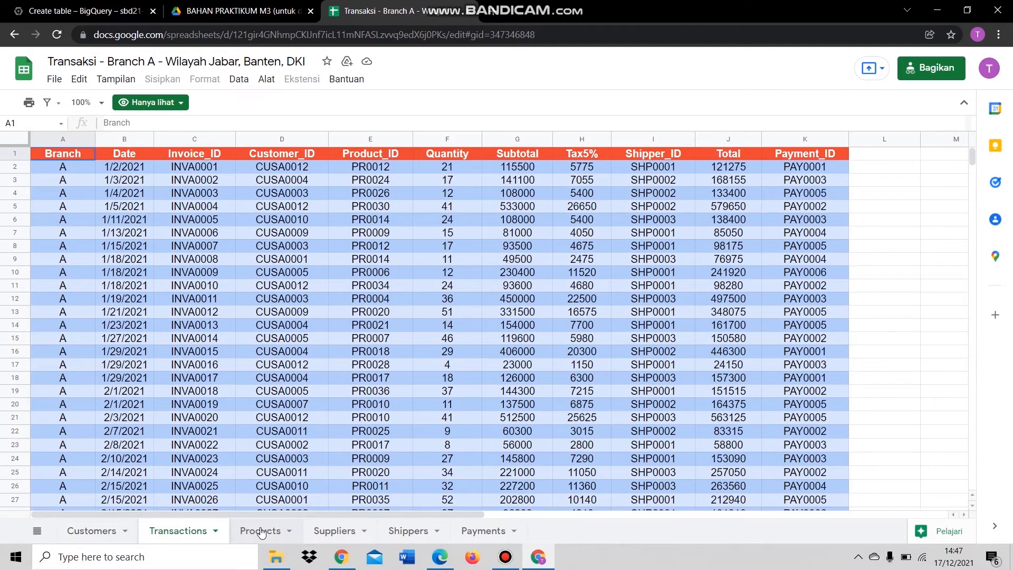
left_click(261, 532)
left_click(324, 530)
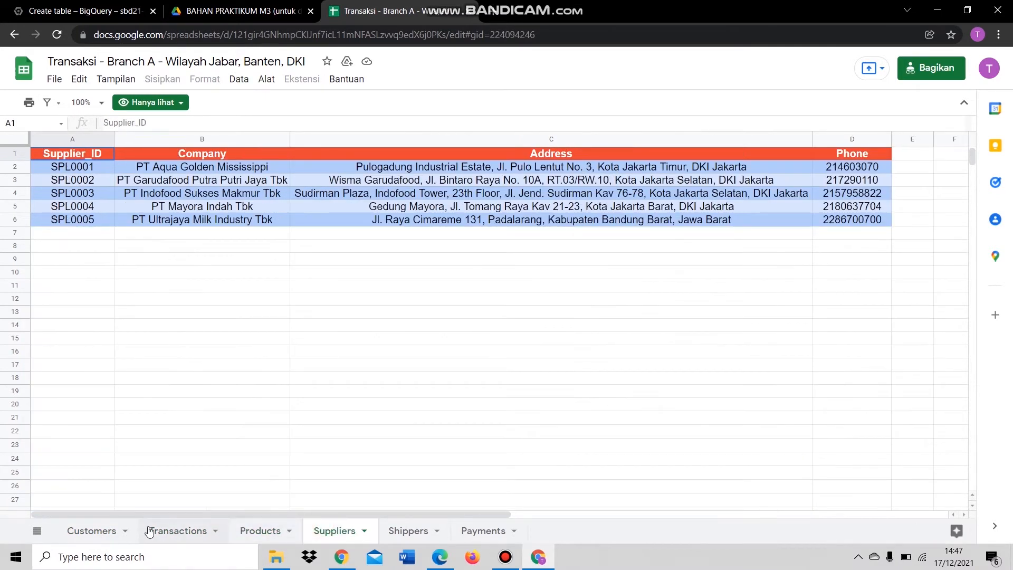
left_click(165, 530)
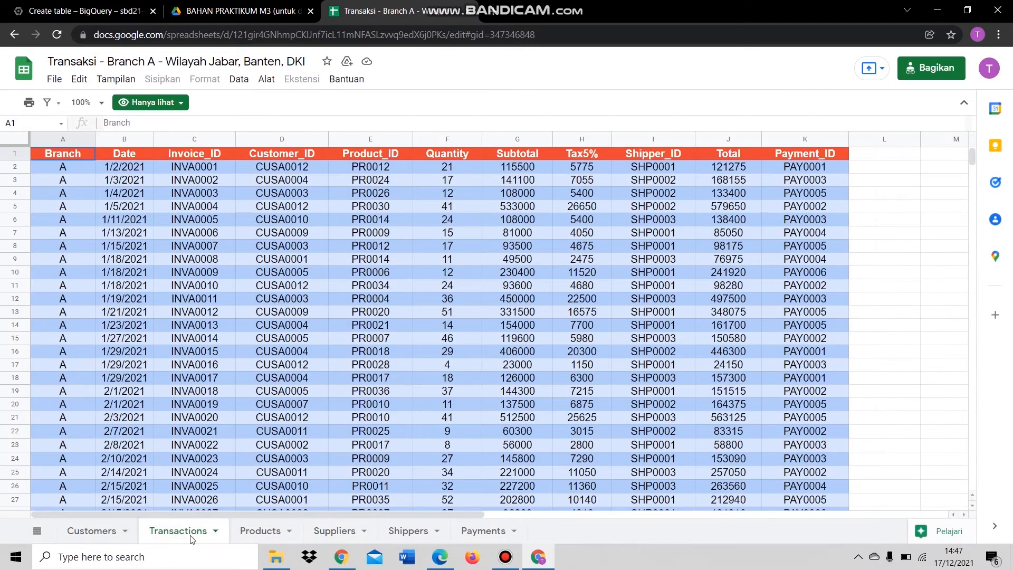
left_click(520, 34)
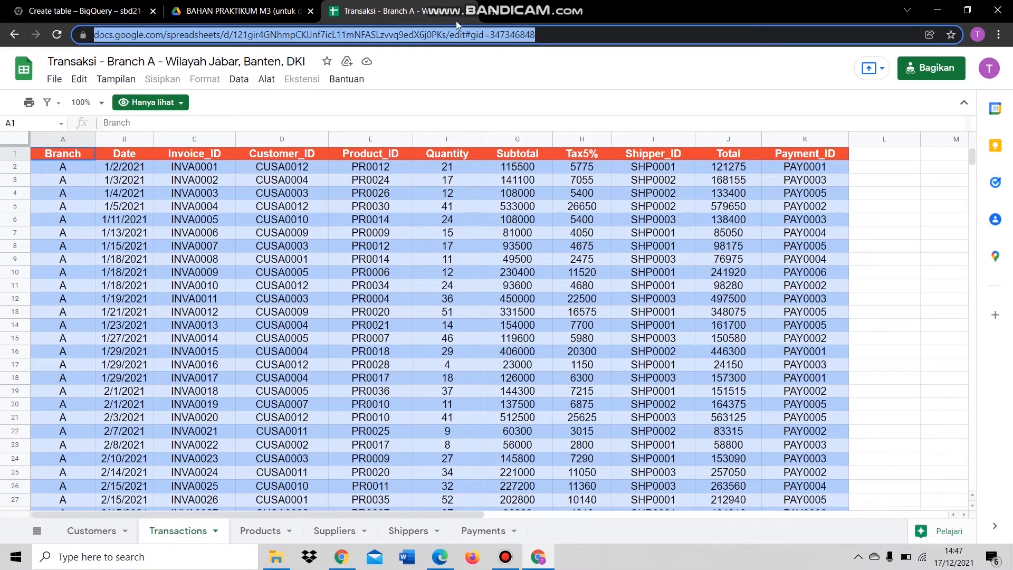
left_click(84, 10)
left_click(269, 183)
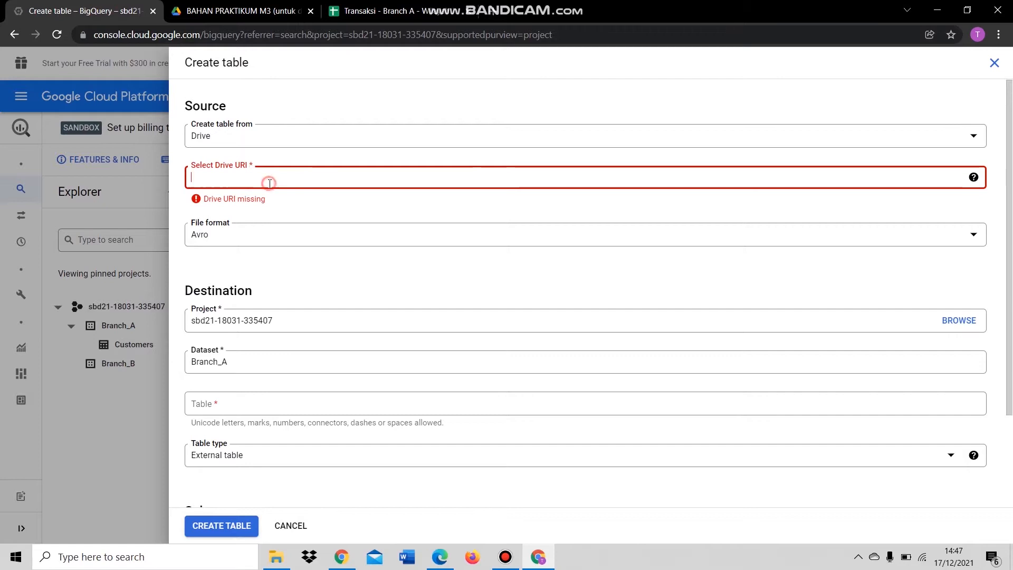
- Paste the Transactions link as Drive URI, Google Sheet format, sheet range Transactions
left_click(274, 218)
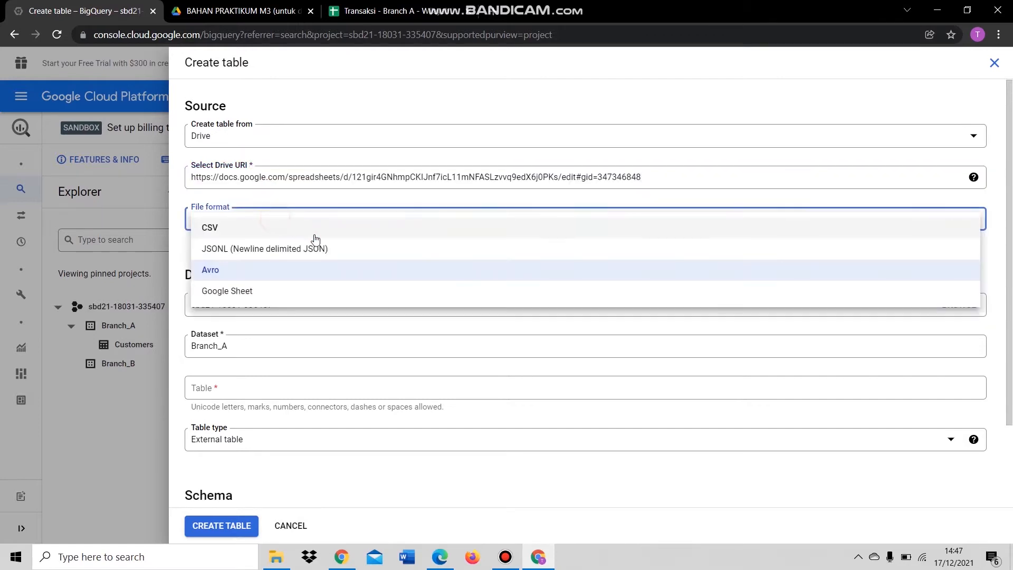
left_click(266, 289)
left_click(238, 269)
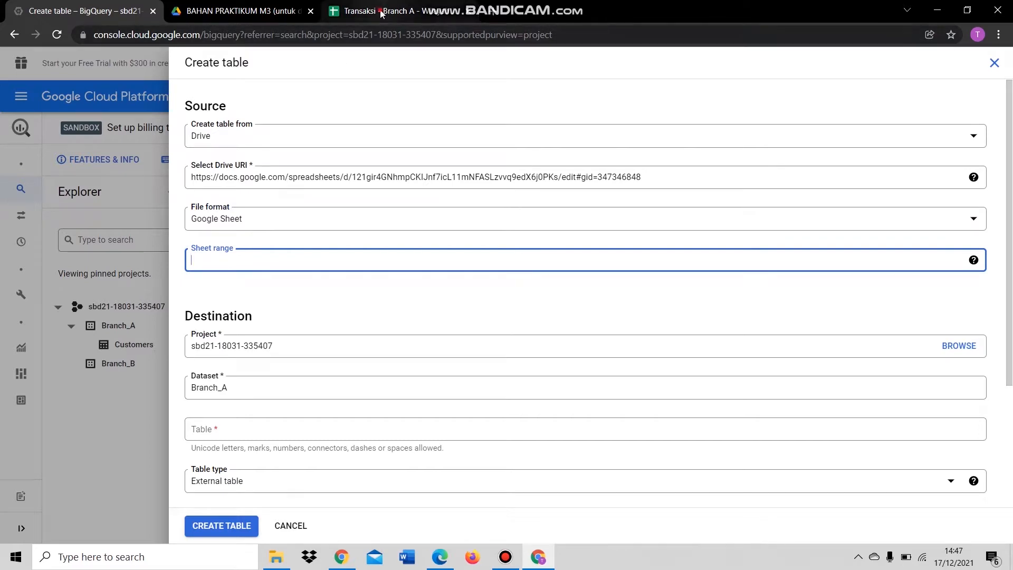
left_click(382, 13)
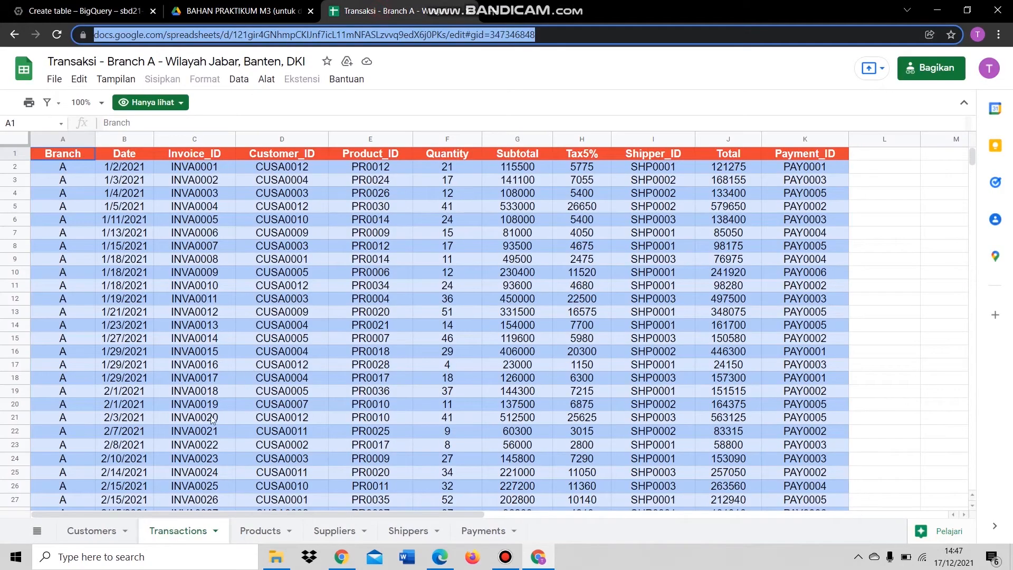
left_click(46, 7)
type("Tr")
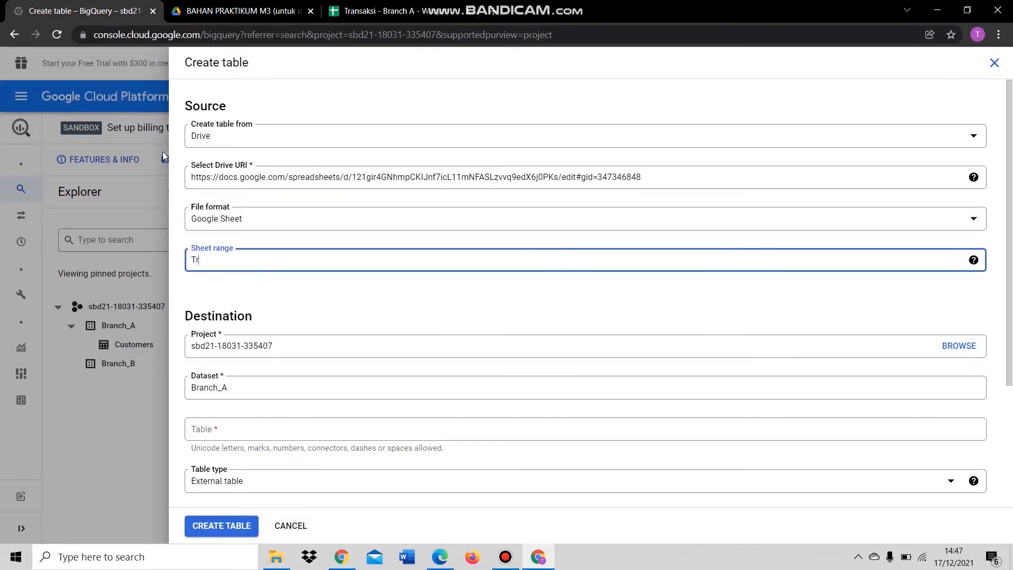
type("ansactions")
left_click_drag(269, 264, 187, 270)
key("ctrl+c")
- Name the table Transactions, auto-detect schema, skip 1 header row, and create it
scroll(275, 264, "down", 2)
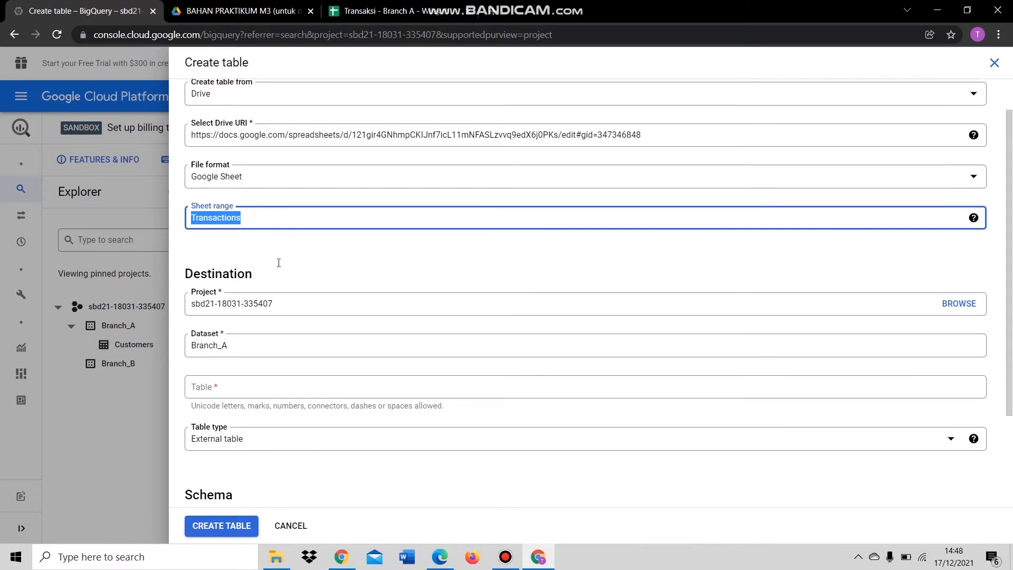
left_click(220, 362)
key("ctrl+v")
scroll(264, 196, "down", 3)
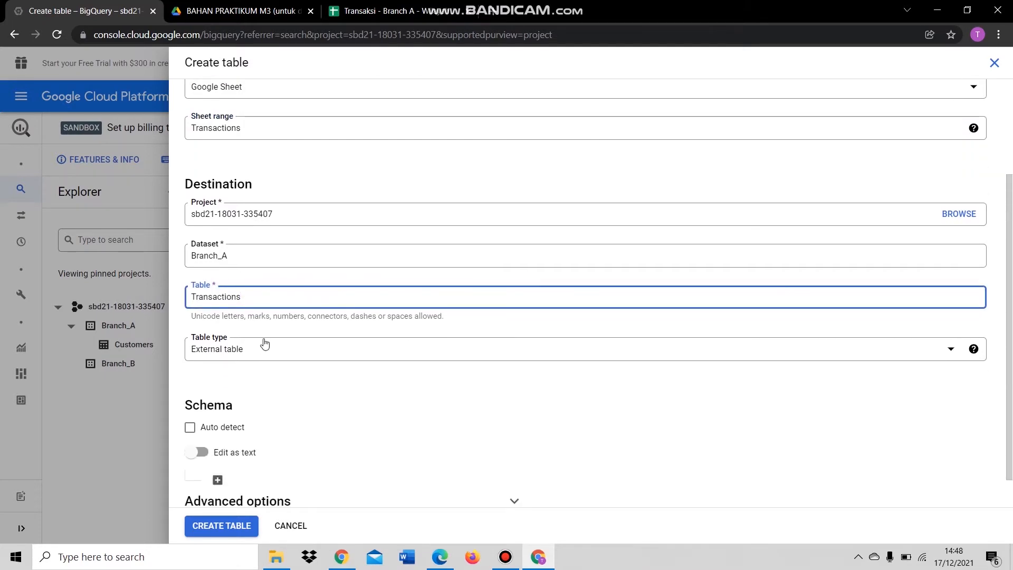
left_click(196, 392)
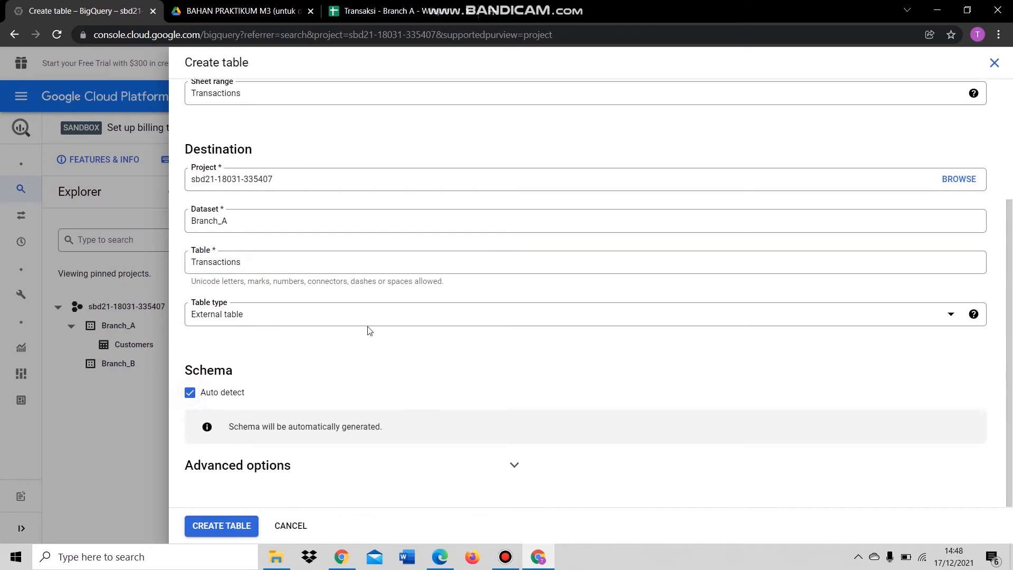
left_click(515, 465)
scroll(478, 419, "down", 3)
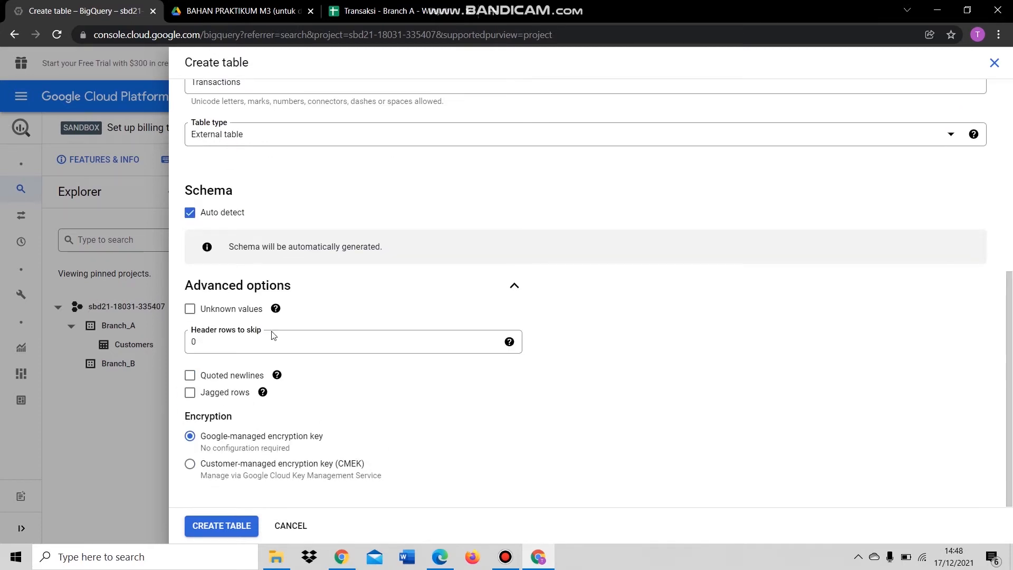
left_click(253, 343)
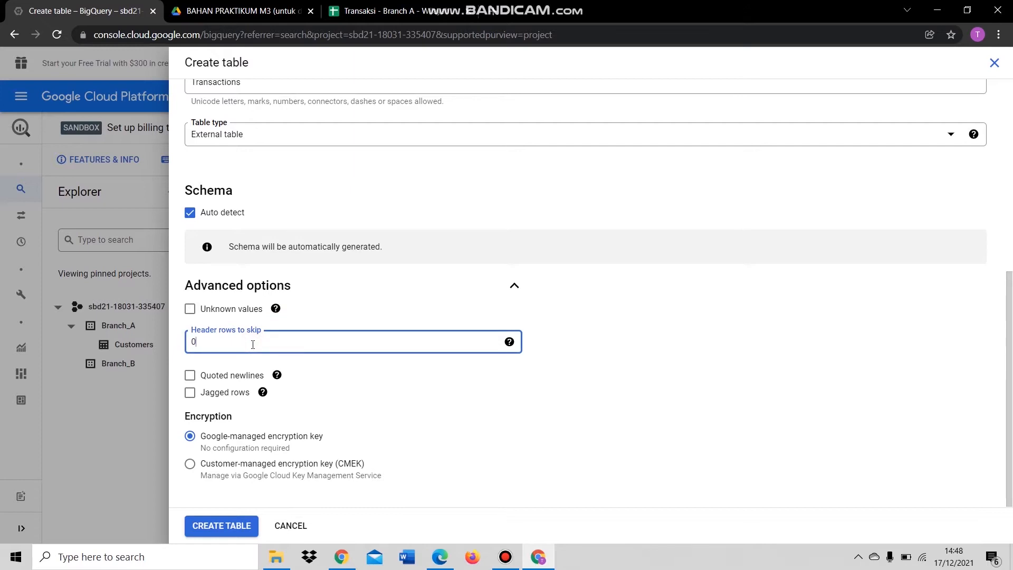
left_click(228, 526)
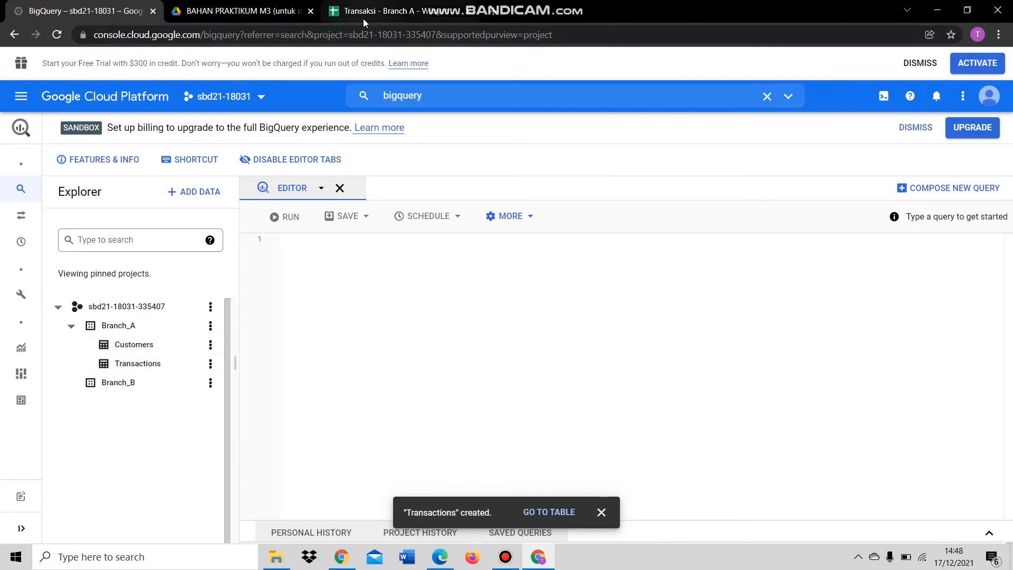
- Start another table in the Branch_A dataset with Drive as its source
left_click(380, 10)
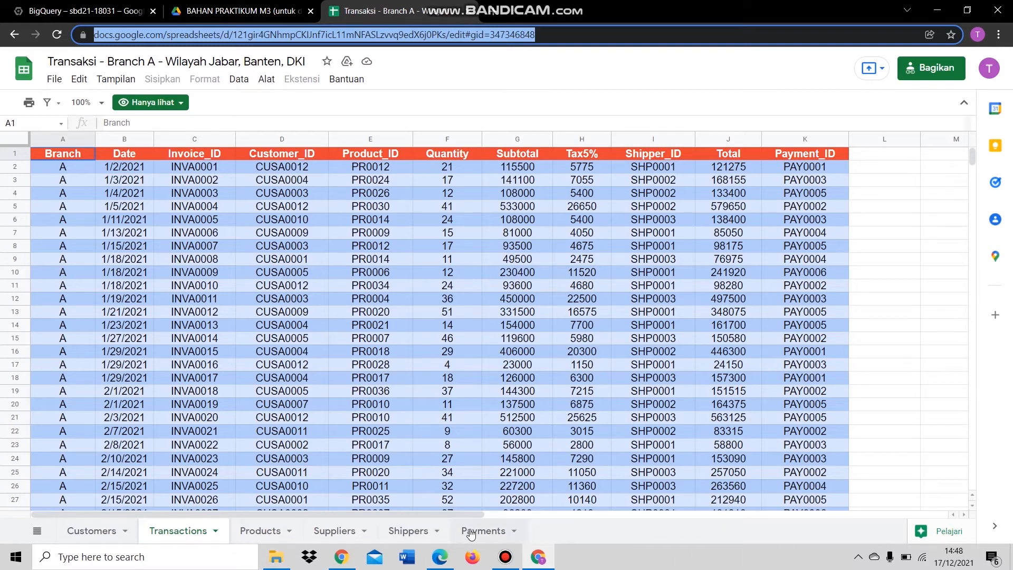
left_click(65, 4)
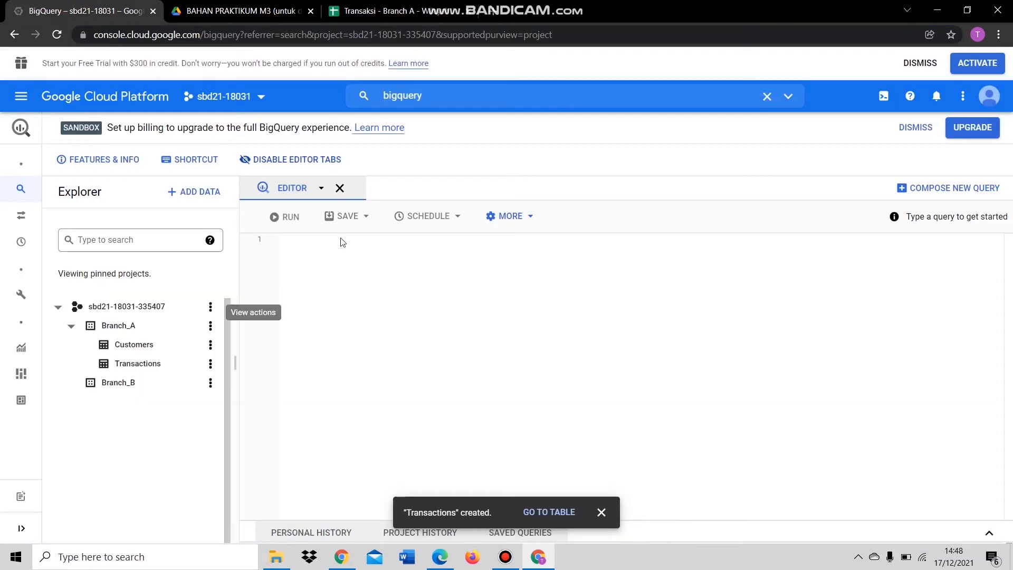
left_click(211, 324)
left_click(235, 385)
left_click(283, 142)
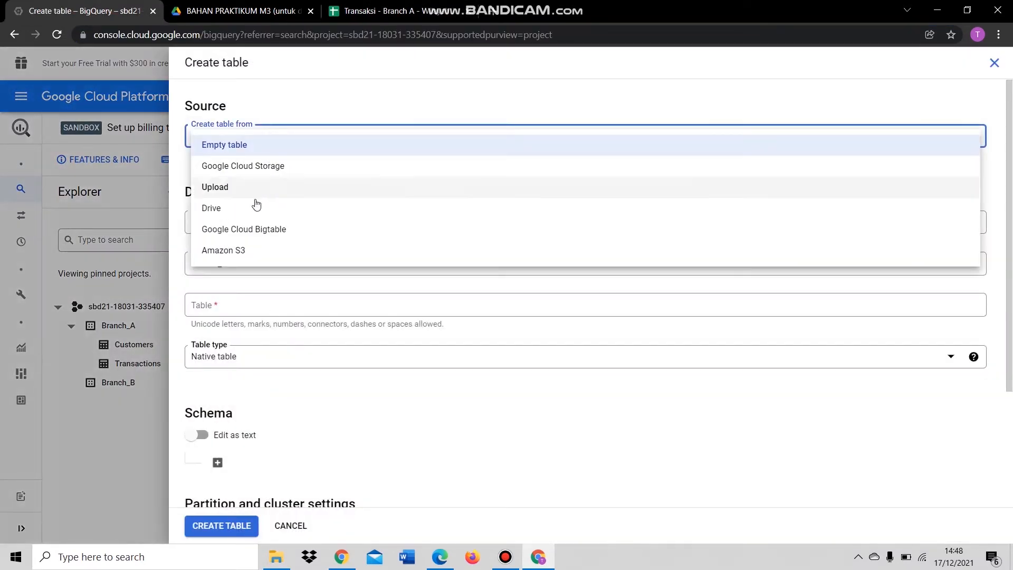
left_click(259, 207)
- Paste the Products sheet link as the Drive URI and set the format to Google Sheet
left_click(367, 21)
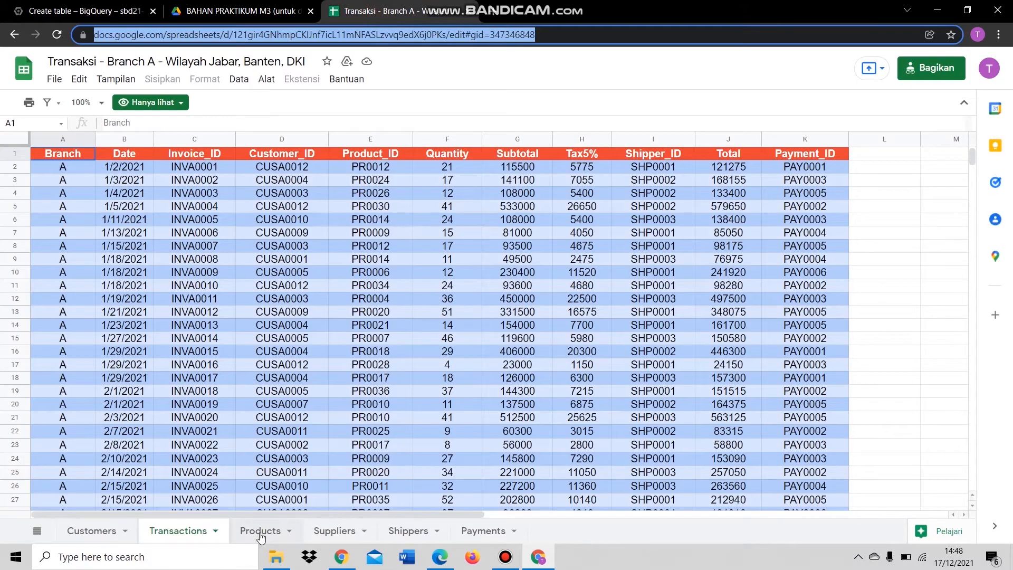
left_click(260, 532)
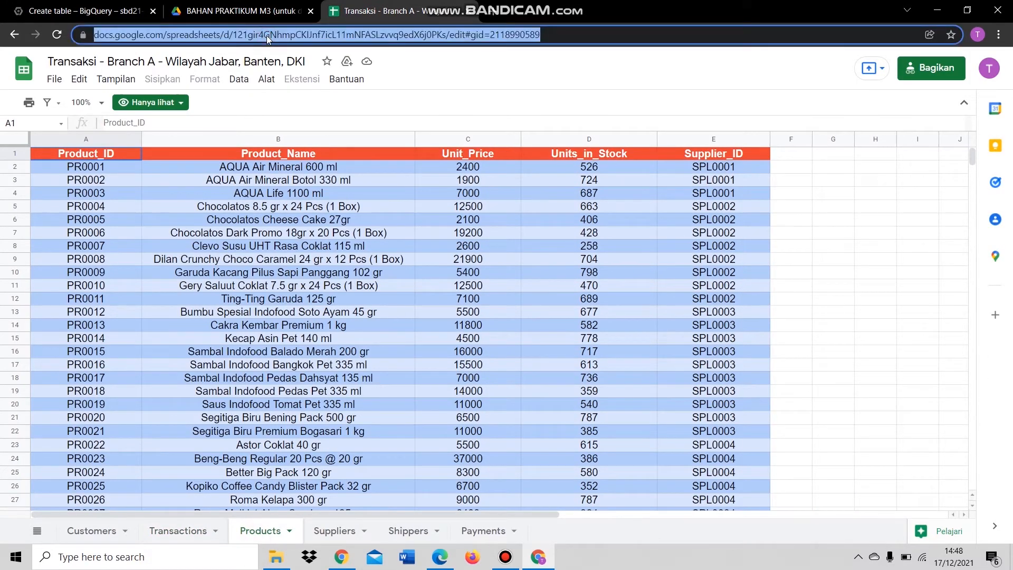
left_click(108, 14)
left_click(297, 181)
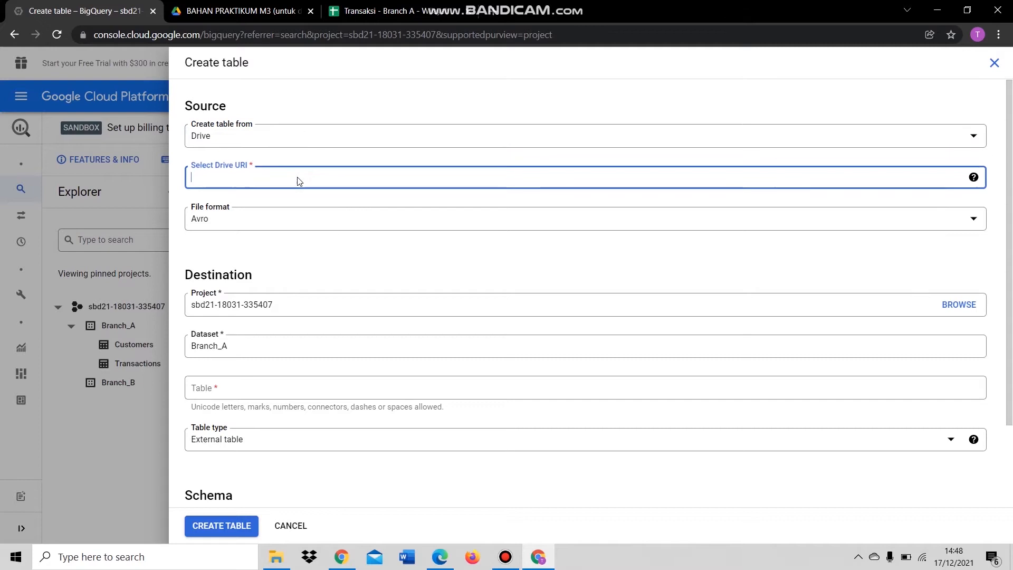
key("ctrl+v")
left_click(274, 222)
left_click(300, 298)
- Enter Products as the sheet range and reuse it as the table name
left_click(248, 259)
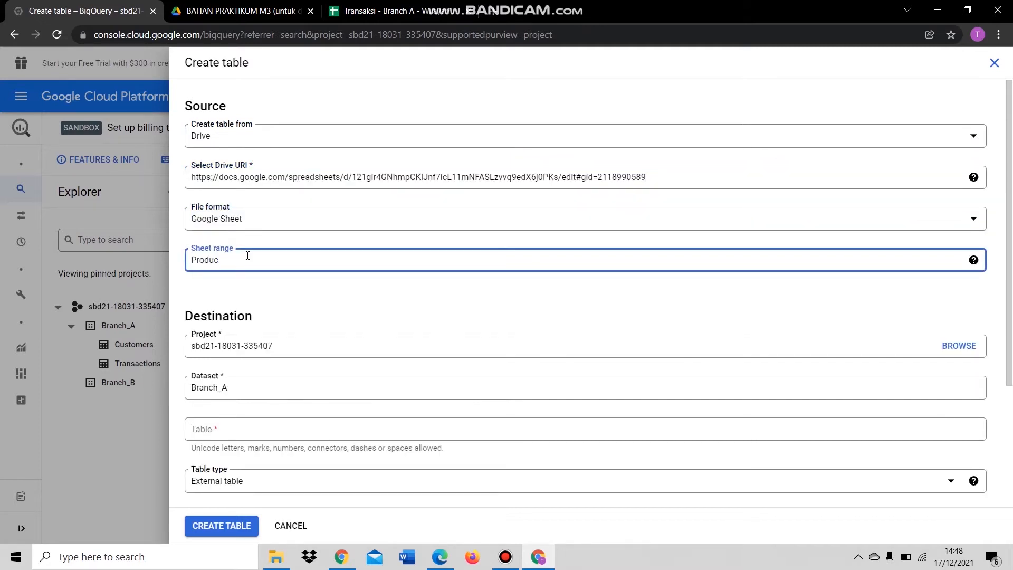
type("Products")
key("ctrl+a")
key("ctrl+c")
left_click(256, 430)
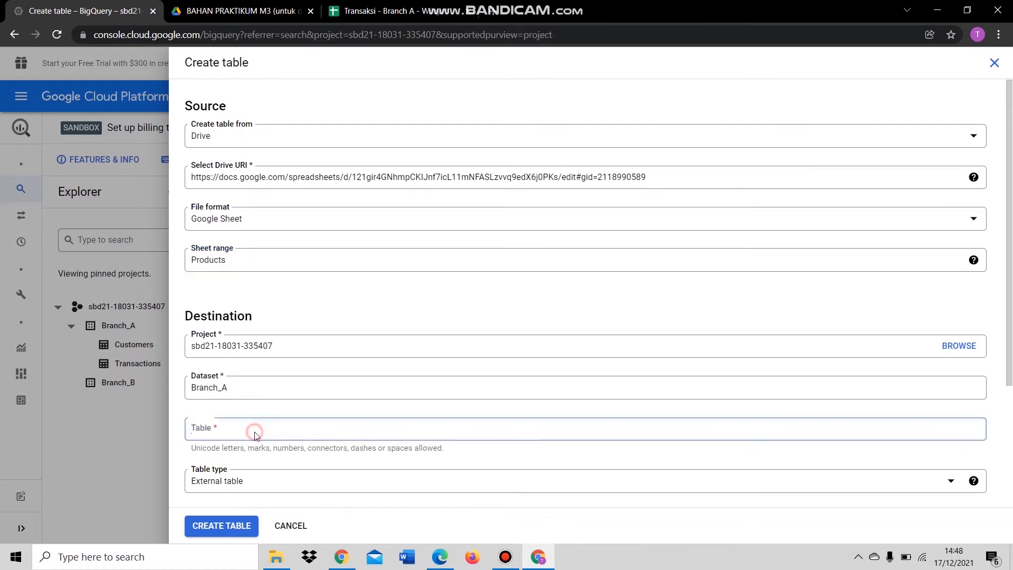
key("ctrl+v")
- Turn on schema auto-detect, set header rows to skip to 1, and create the Products table
scroll(254, 411, "down", 3)
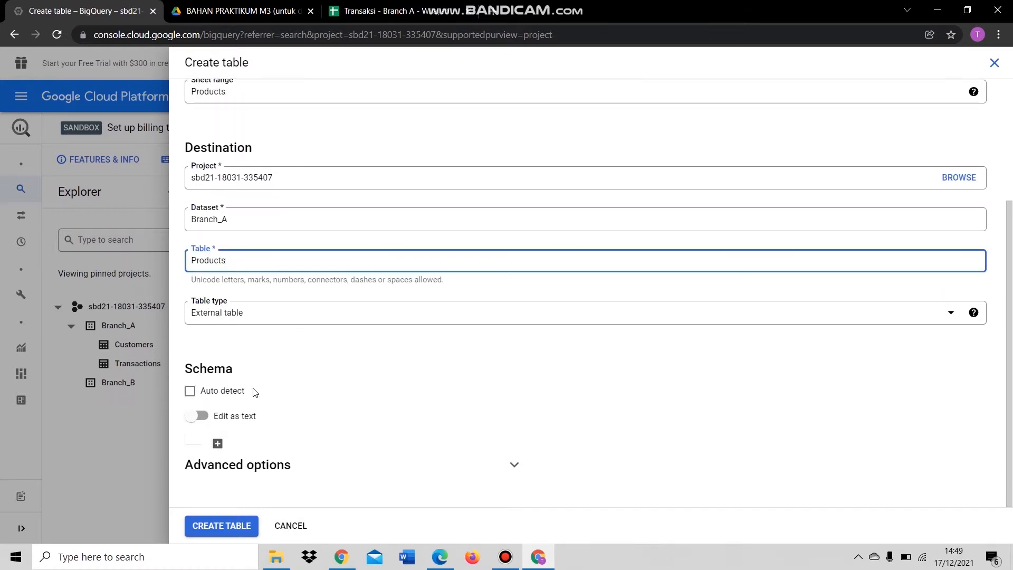
left_click(191, 393)
left_click(513, 465)
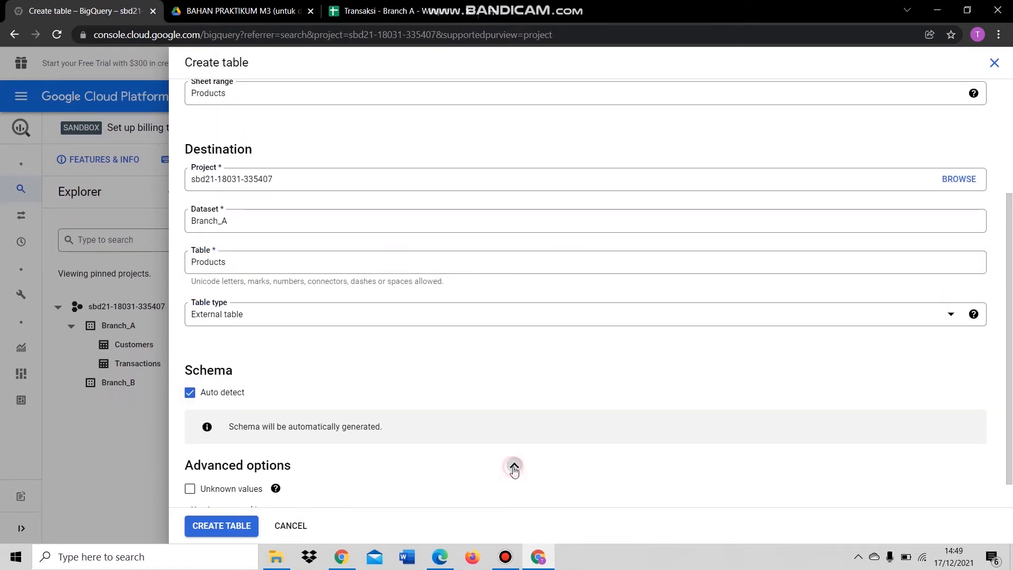
scroll(437, 402, "down", 3)
left_click(245, 342)
key("BackSpace")
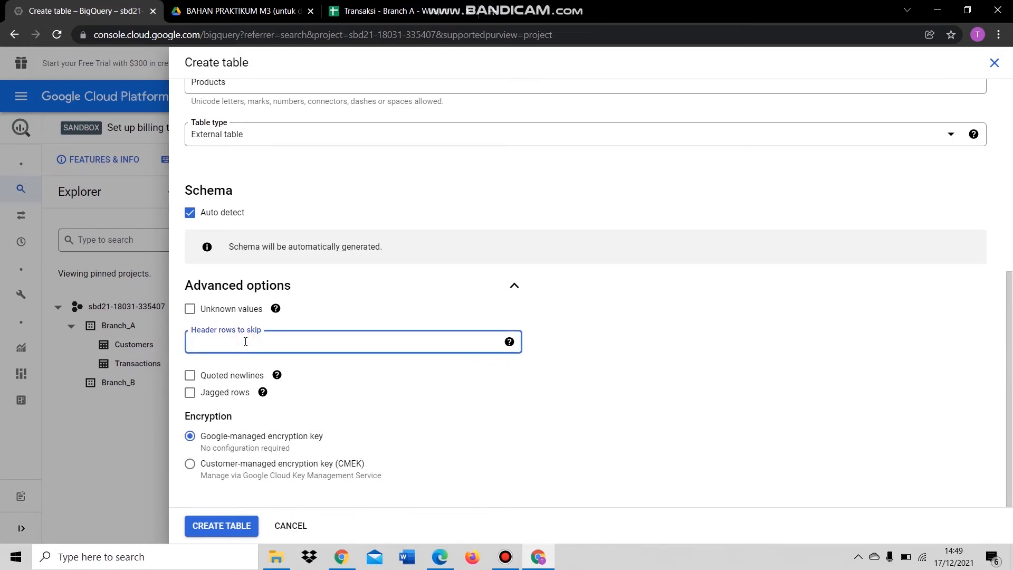
type("1")
left_click(230, 525)
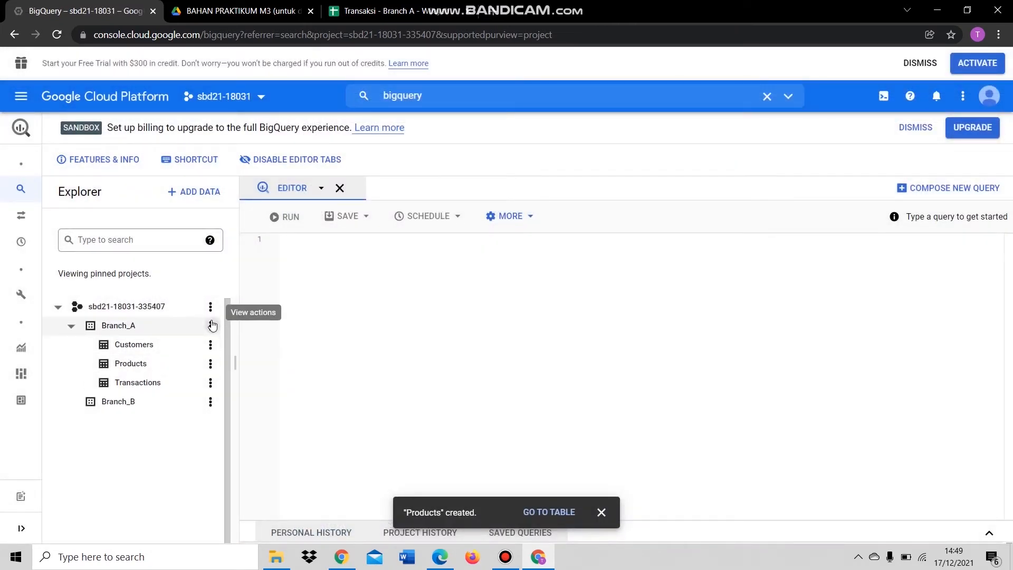
- Start a new Branch_A table with Drive as its source
left_click(211, 325)
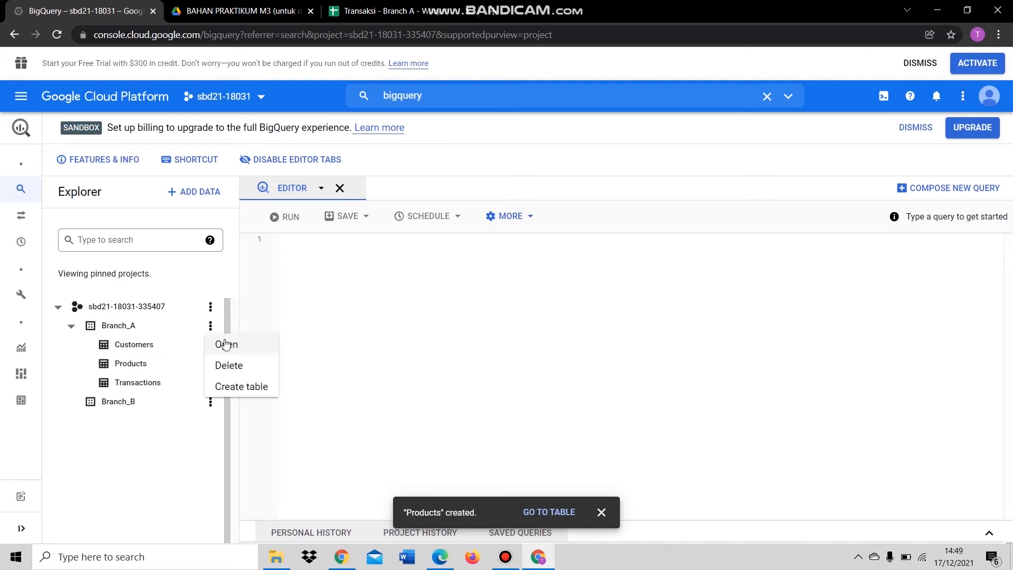
left_click(237, 384)
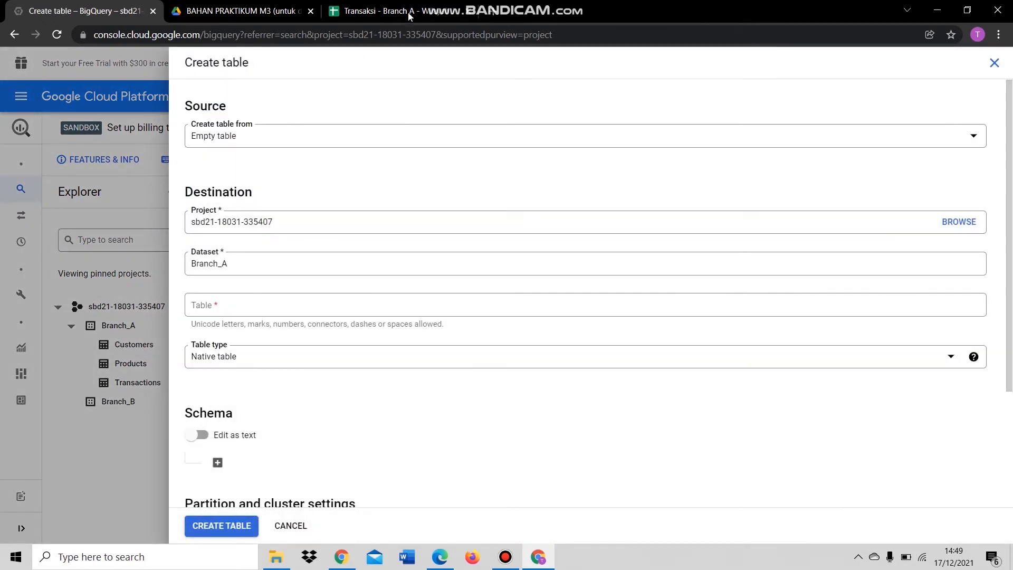
left_click(346, 138)
left_click(265, 210)
- Use the Suppliers sheet URL as the Drive source in Google Sheet format
left_click(388, 10)
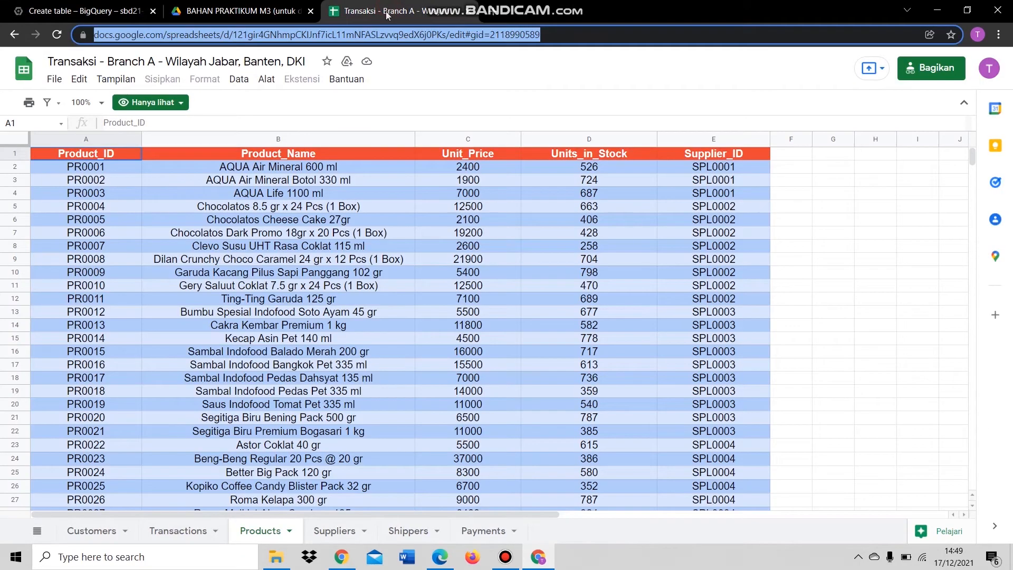
left_click(338, 531)
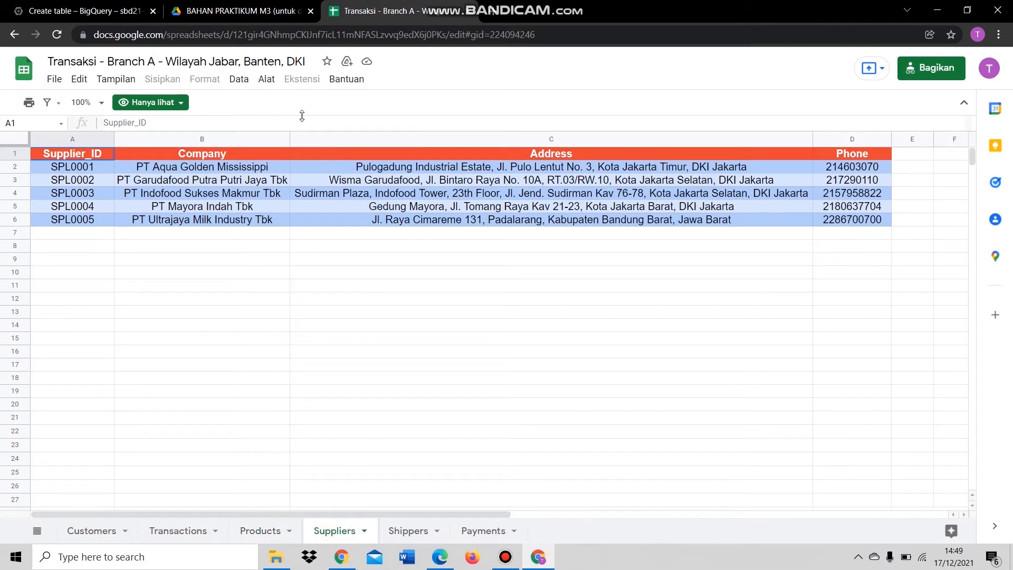
left_click(316, 37)
key("ctrl+c")
left_click(100, 11)
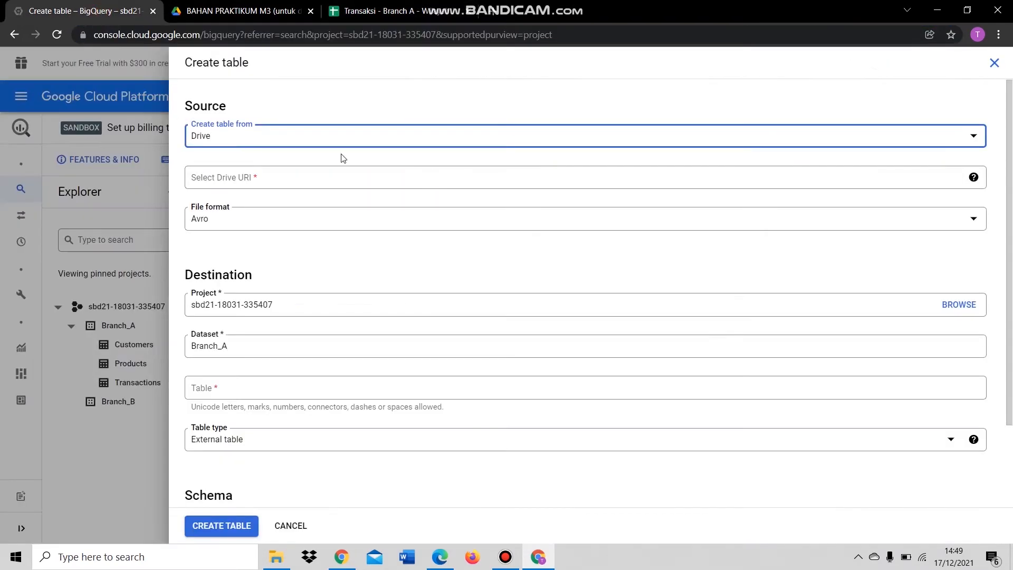
left_click(297, 177)
key("ctrl+v")
left_click(294, 221)
left_click(264, 291)
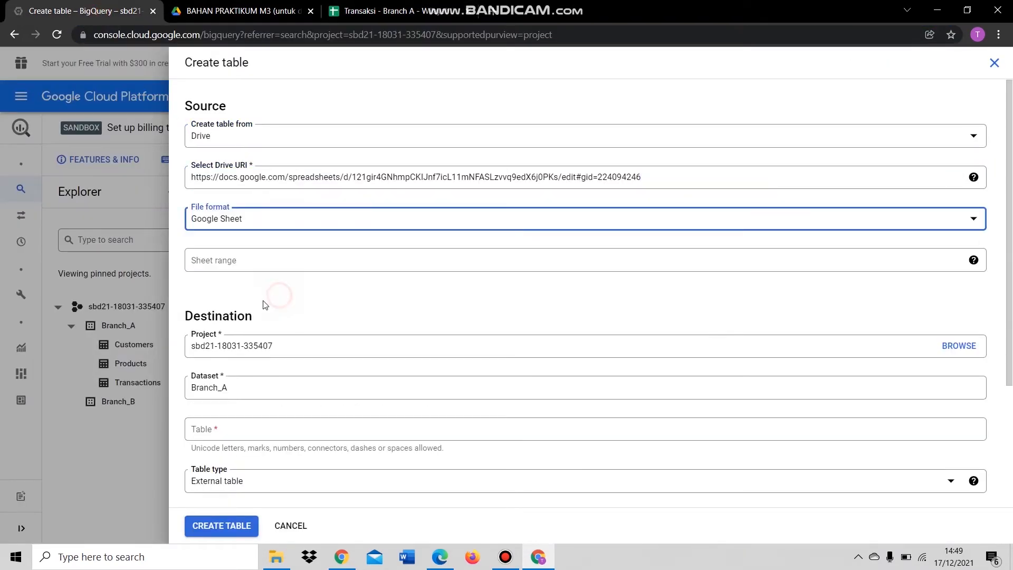
- Name the range and table Suppliers, auto-detect the schema, skip 1 header row, and create it
left_click(264, 266)
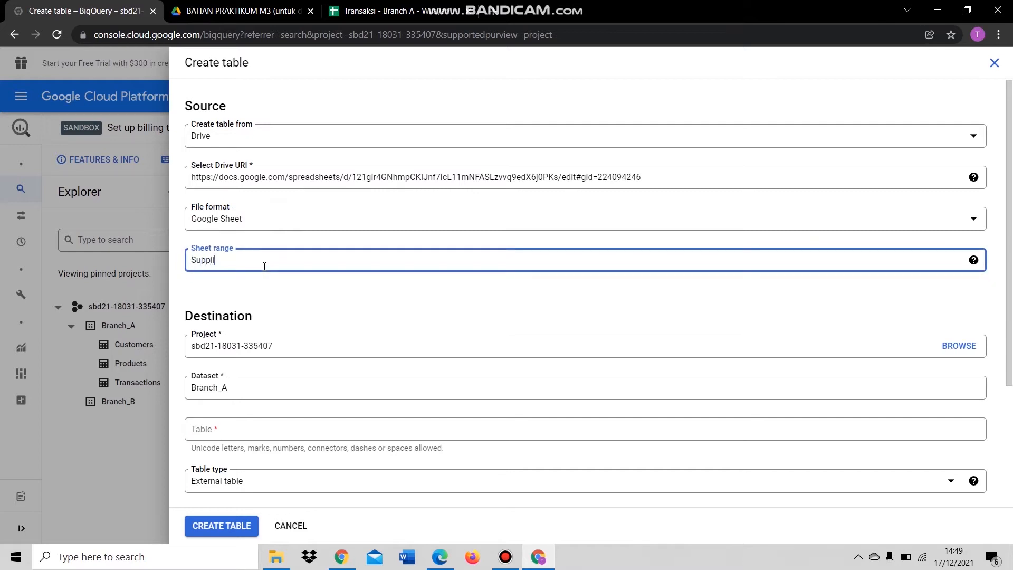
double_click(265, 266)
left_click(227, 425)
key("ctrl+v")
scroll(301, 380, "down", 3)
left_click(189, 392)
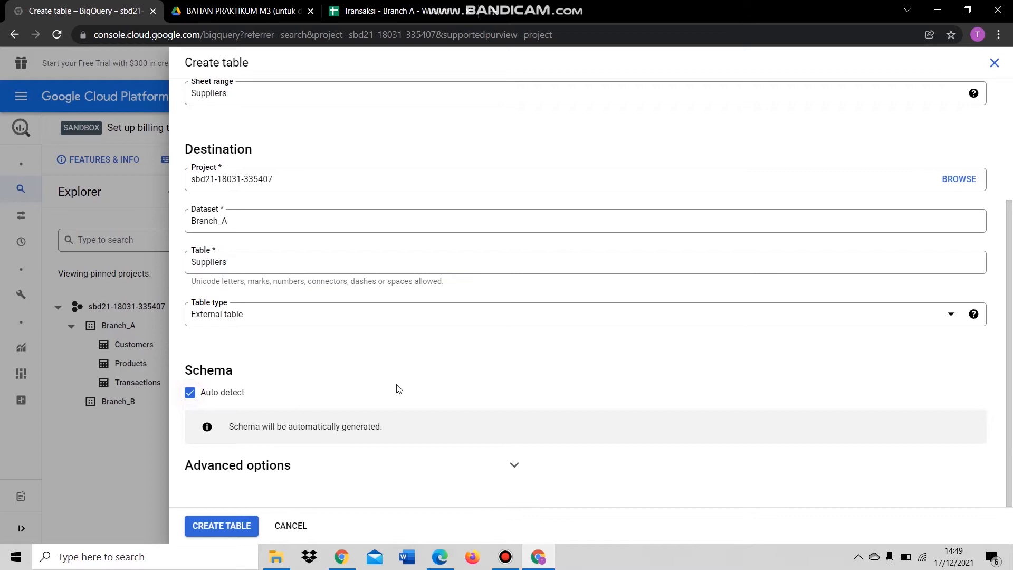
left_click(515, 465)
scroll(389, 422, "down", 3)
left_click(308, 348)
left_click(220, 526)
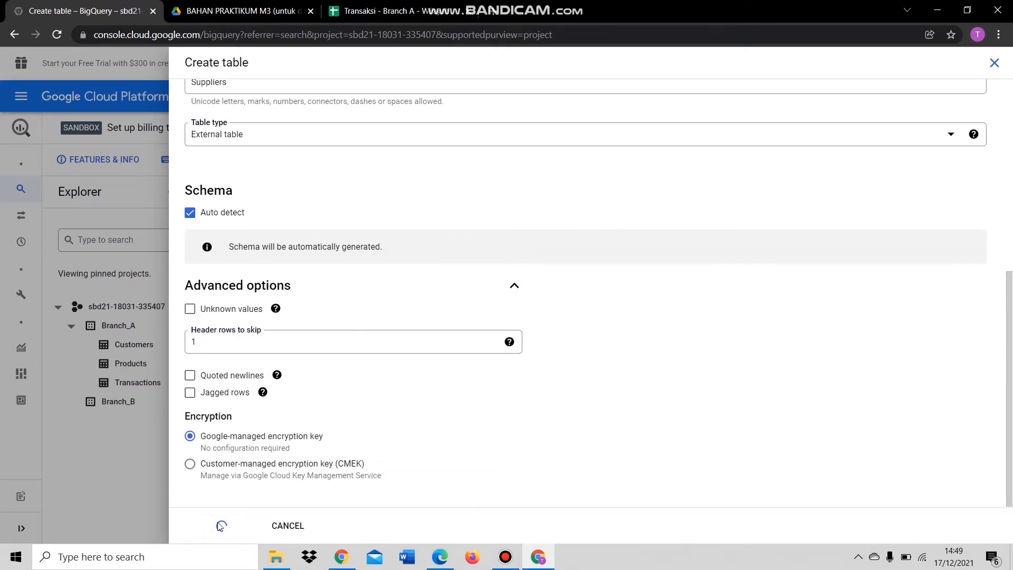
- Start another Branch_A table with Drive as its source
left_click(210, 326)
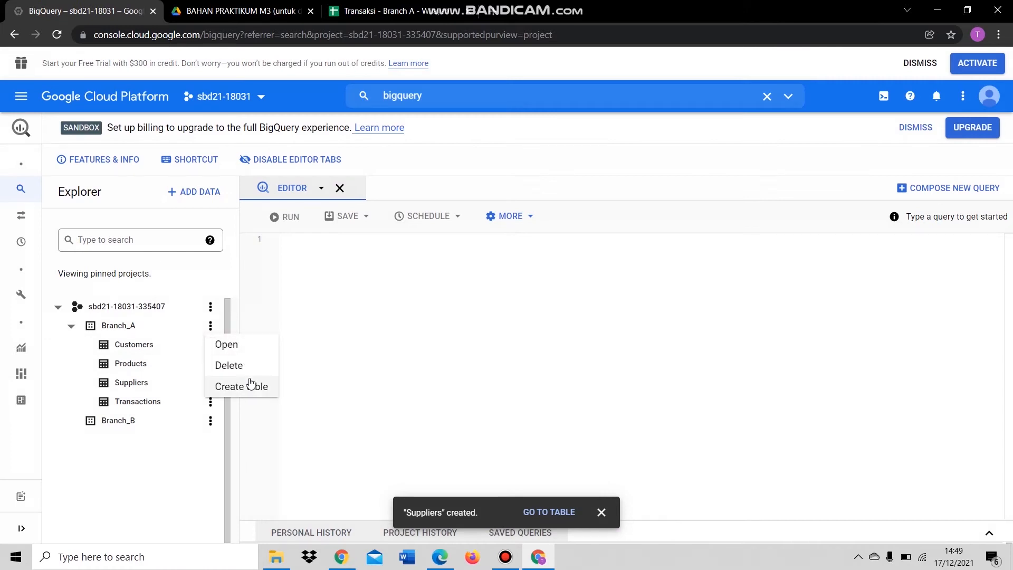
left_click(250, 383)
left_click(294, 133)
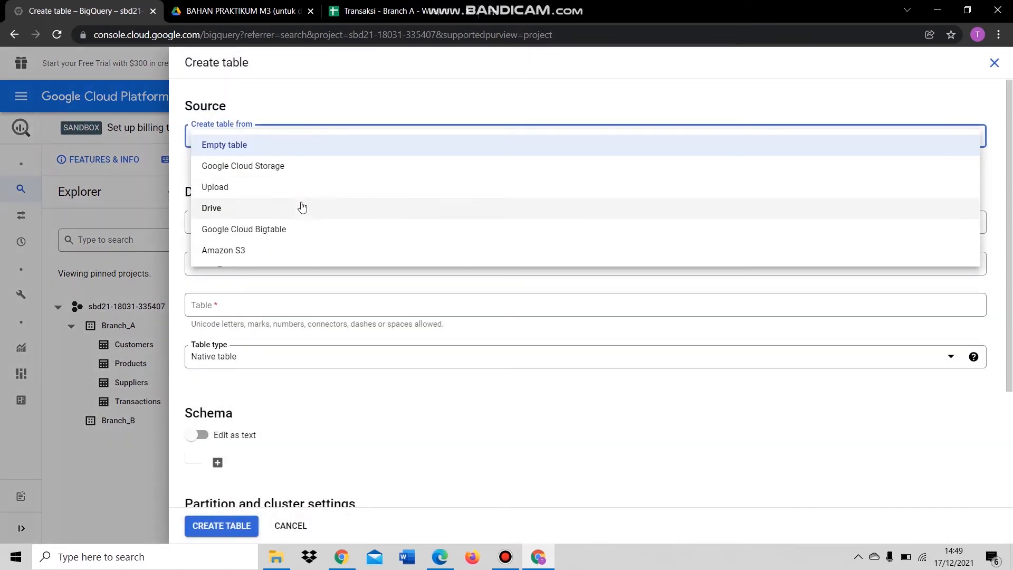
left_click(300, 206)
- Use the Shippers sheet URL as the Drive source in Google Sheet format
left_click(406, 10)
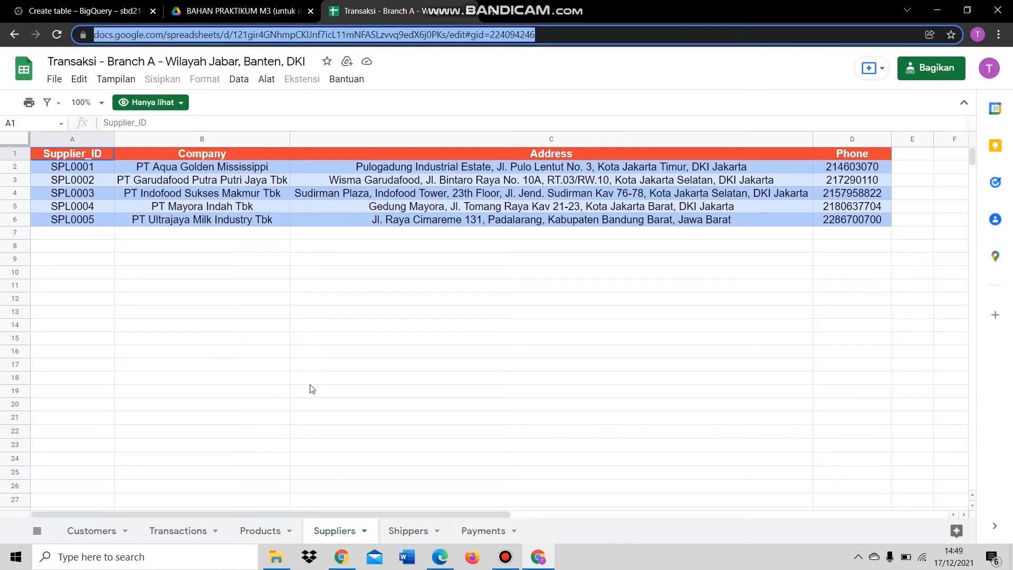
left_click(403, 528)
left_click(204, 33)
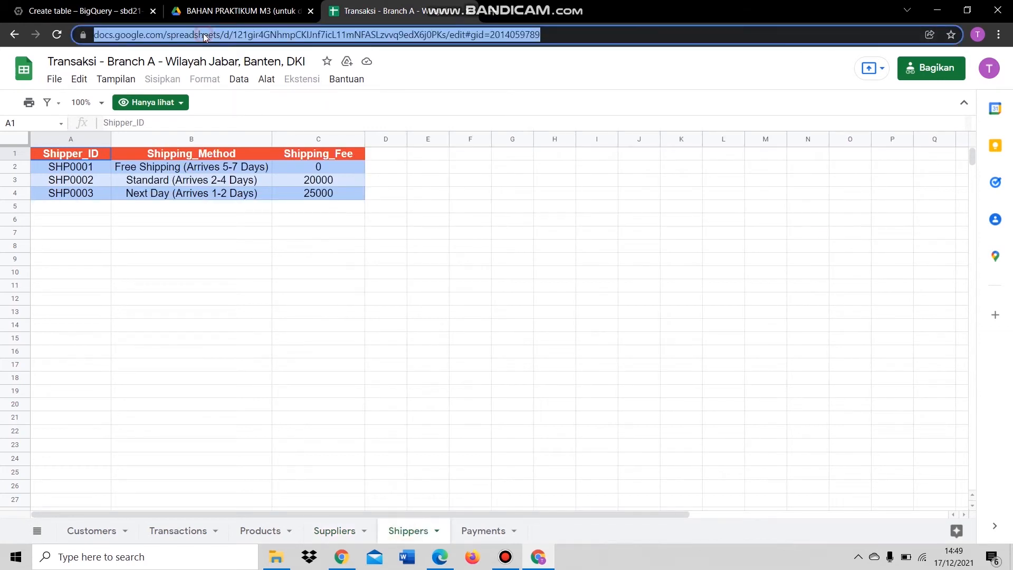
left_click(84, 10)
left_click(332, 178)
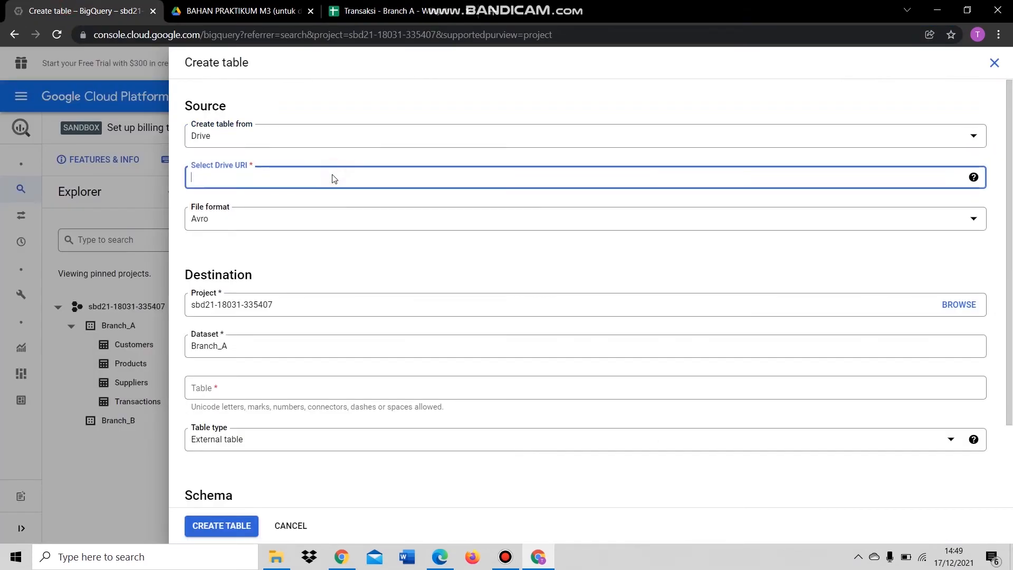
key("ctrl+v")
left_click(319, 219)
left_click(303, 287)
- Name the range and table Shippers, auto-detect the schema, skip 1 header row, and create it
left_click(251, 261)
type("S")
key("ctrl+a")
left_click(240, 423)
key("ctrl+v")
scroll(321, 362, "down", 3)
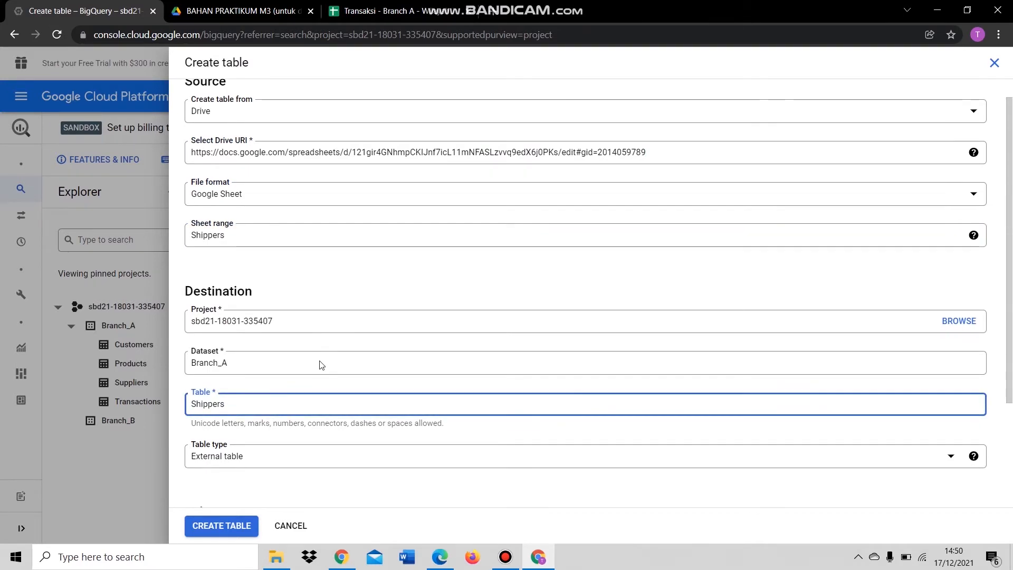
left_click(191, 391)
left_click(514, 464)
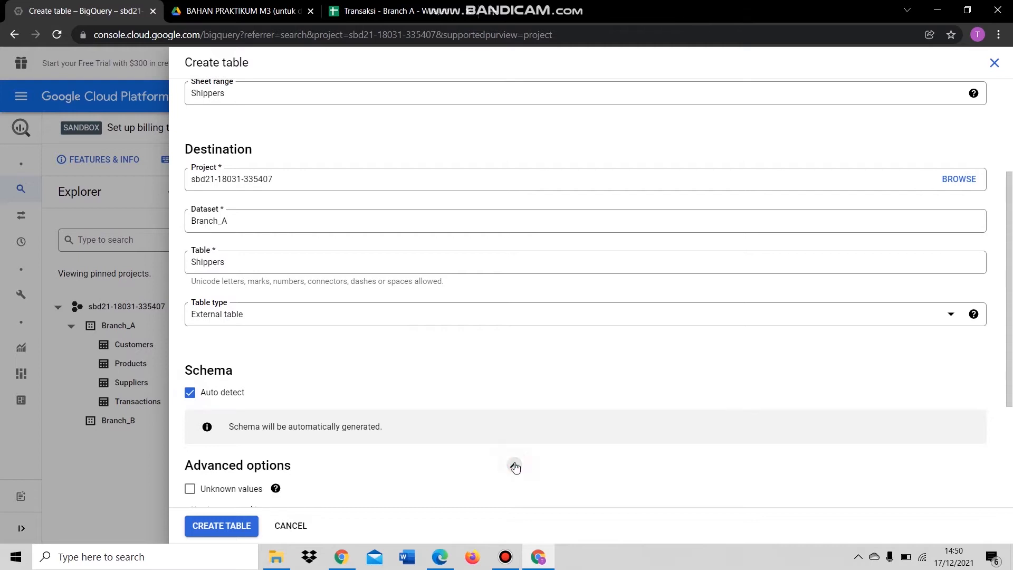
scroll(422, 401, "down", 3)
left_click(339, 347)
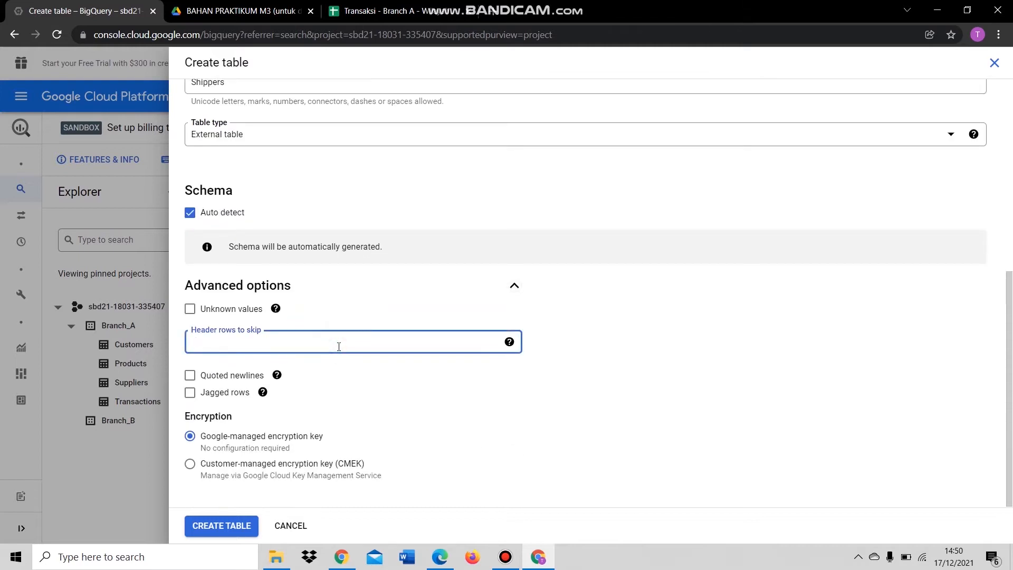
left_click(227, 526)
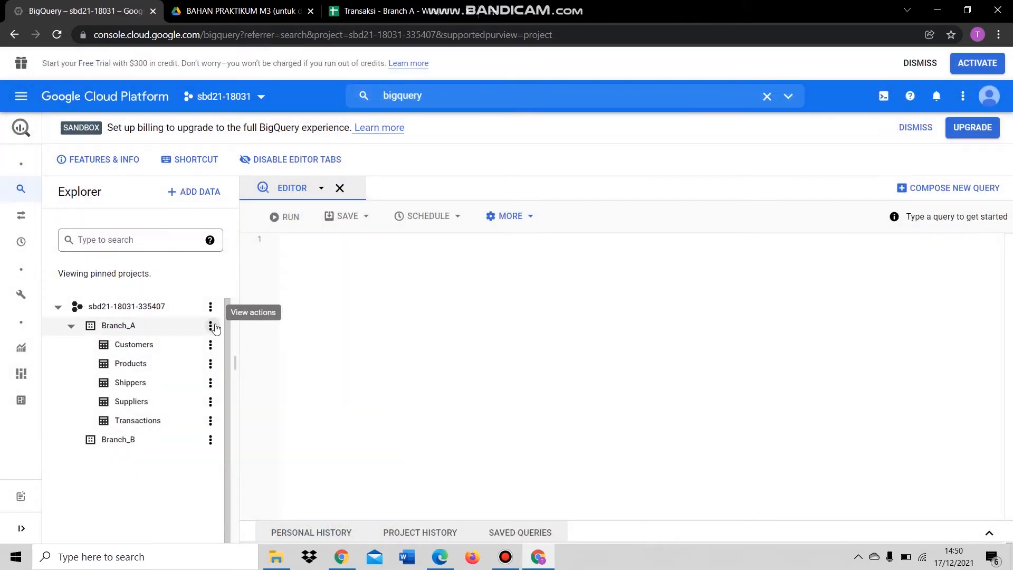
- Start another Branch_A table with Drive as its source
left_click(211, 325)
left_click(264, 387)
left_click(308, 139)
left_click(280, 208)
- Use the Payments sheet URL as the Drive source in Google Sheet format
left_click(374, 13)
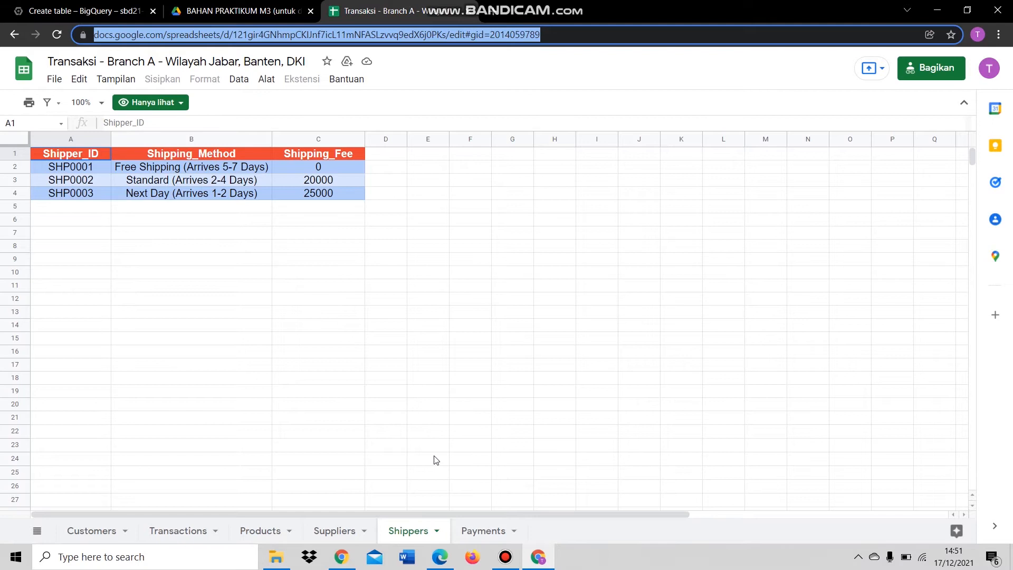
left_click(482, 531)
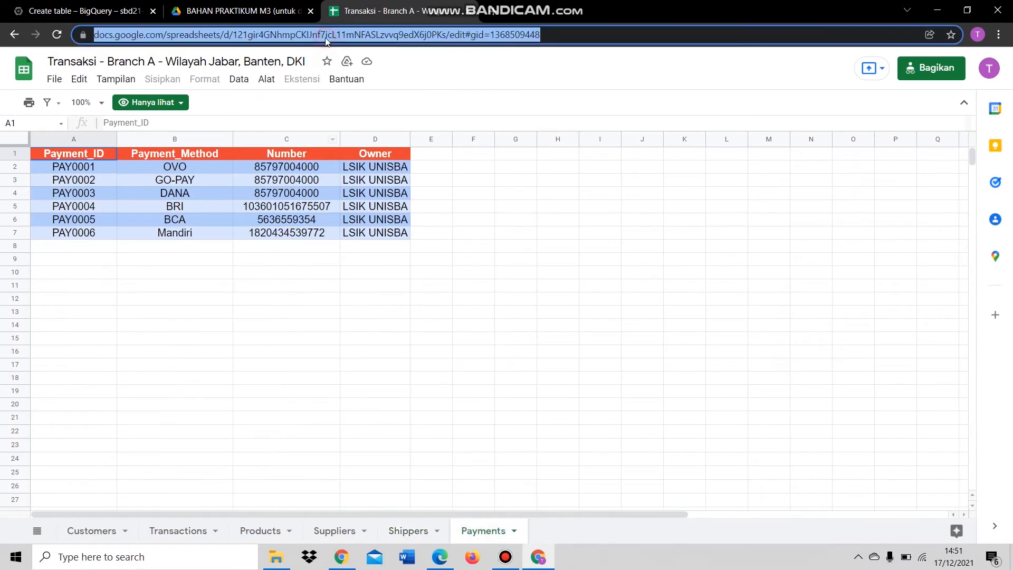
key("ctrl+c")
left_click(84, 10)
left_click(342, 180)
key("ctrl+v")
left_click(329, 220)
left_click(269, 290)
- Set the sheet range to Payments and reuse Payments as the table name
left_click(260, 260)
type("P")
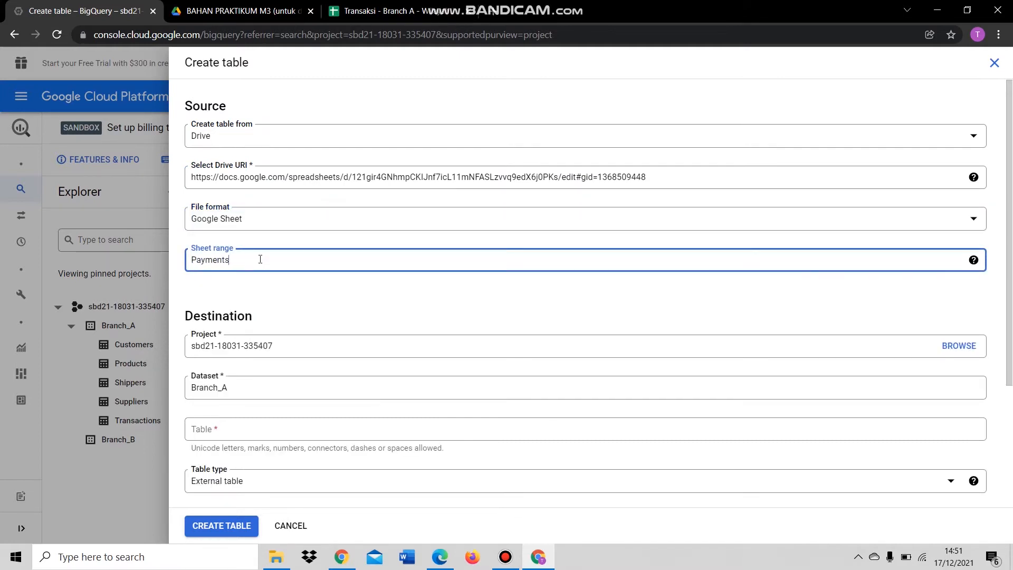
key("ctrl+a")
key("ctrl+c")
left_click(262, 429)
key("ctrl+v")
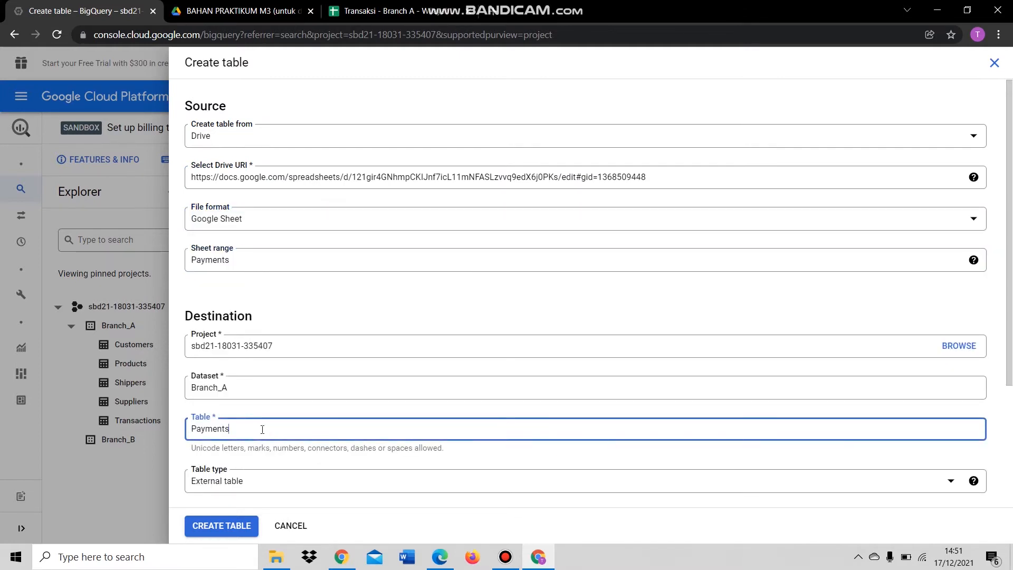
- Auto-detect the schema, skip 1 header row, and create the Payments table
scroll(227, 418, "down", 3)
left_click(190, 391)
left_click(514, 464)
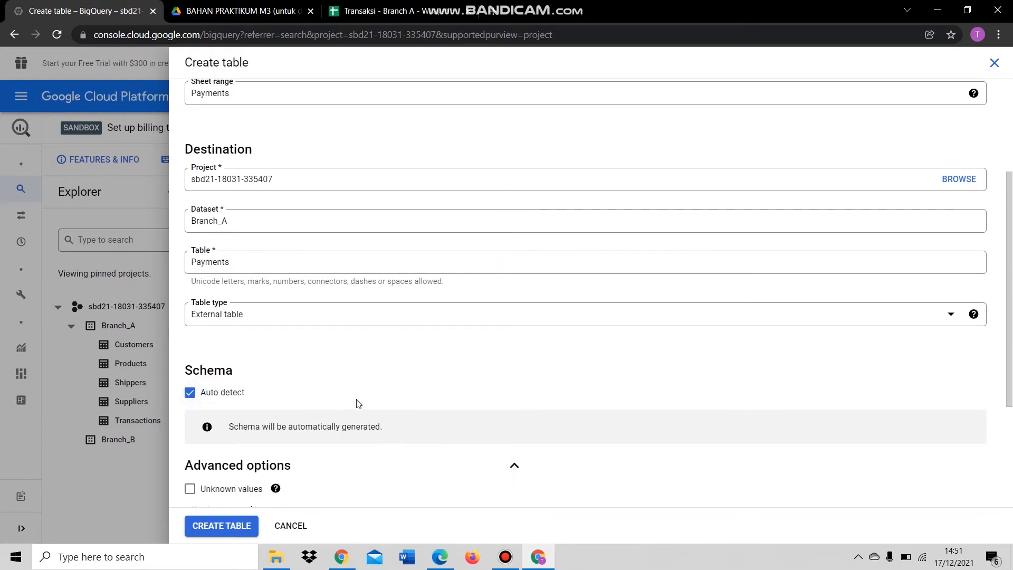
scroll(288, 341, "down", 3)
left_click(287, 341)
type("1")
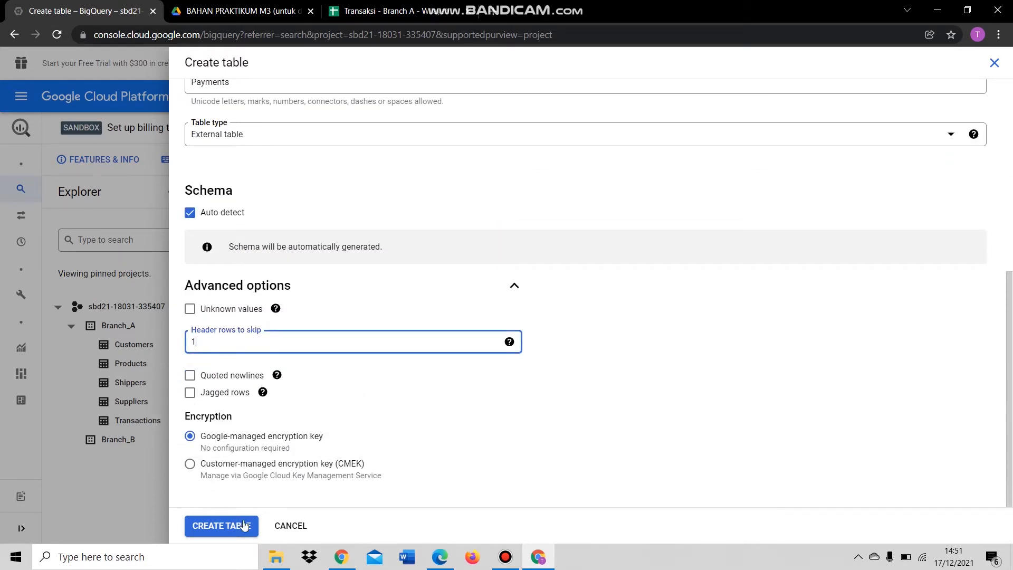
left_click(238, 526)
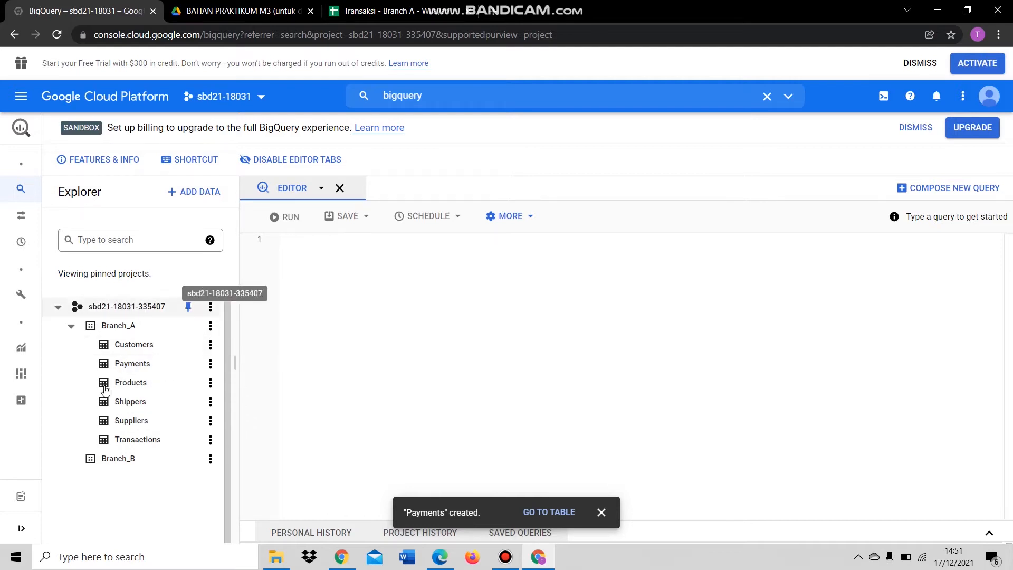
left_click(79, 460)
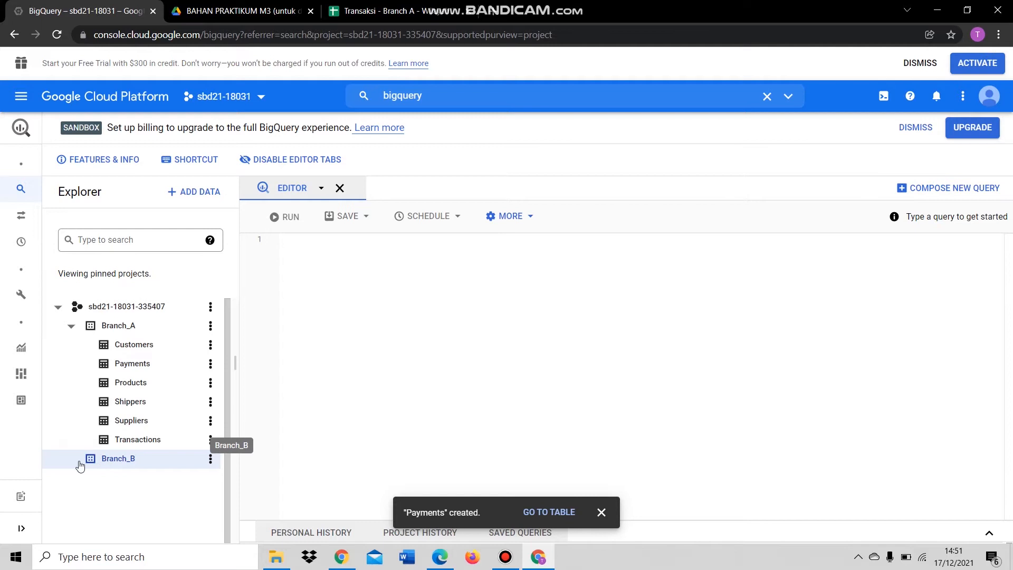
- Open the Transaksi - Branch B spreadsheet from the shared Drive folder, then go back to BigQuery
left_click(222, 13)
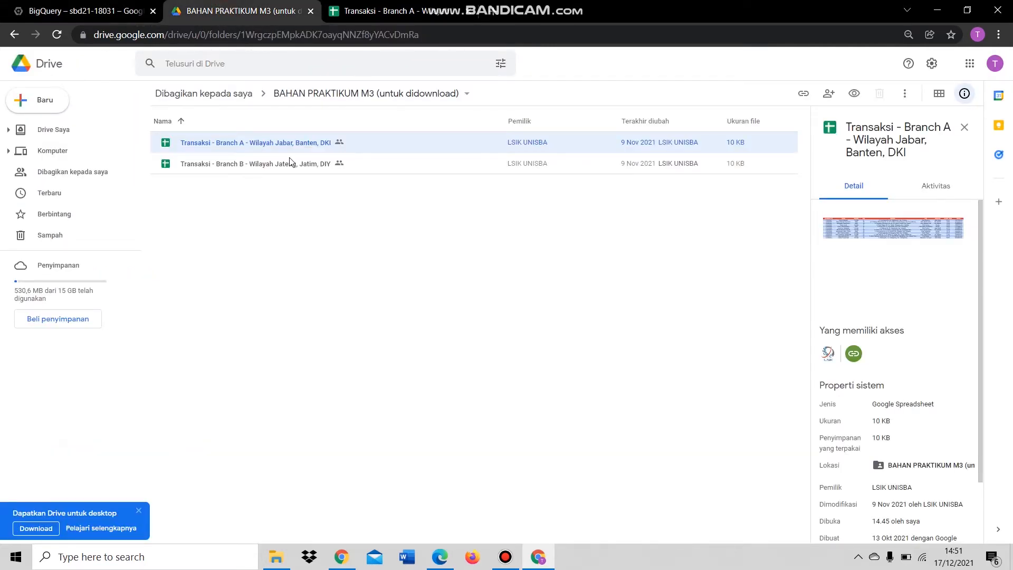
double_click(231, 165)
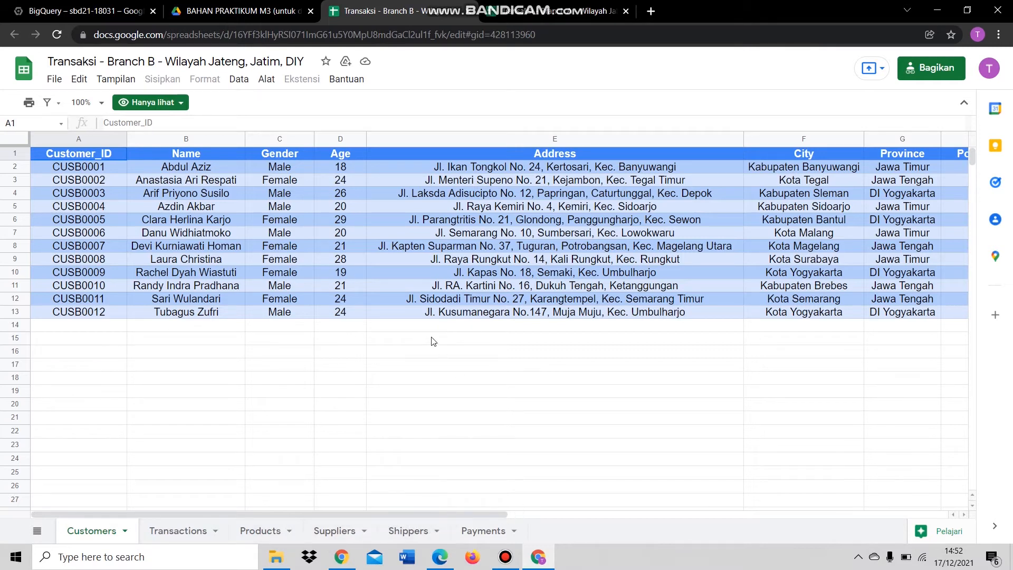
left_click(119, 11)
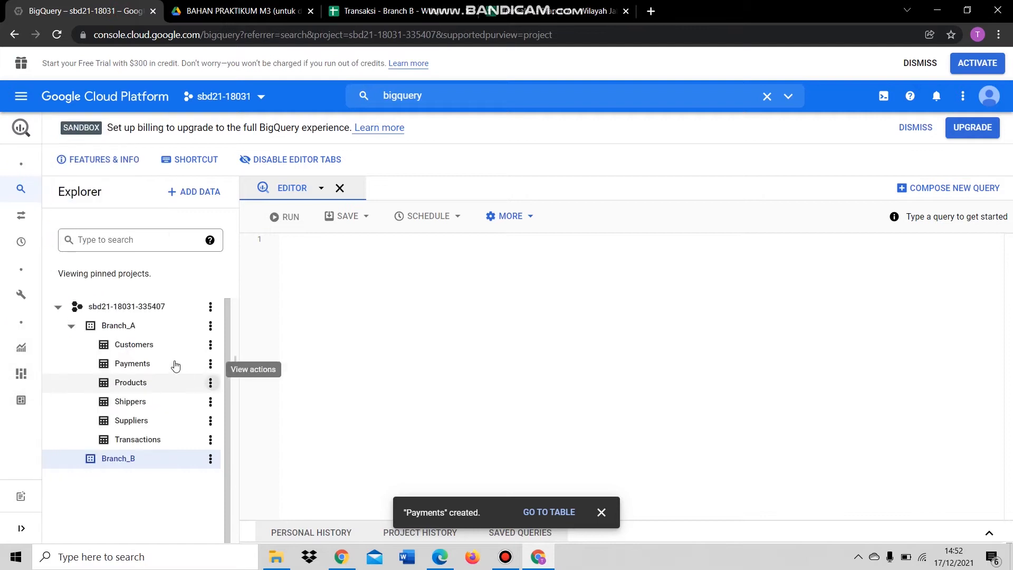
- Start a new table in the Branch_B dataset with Drive as its source
left_click(215, 464)
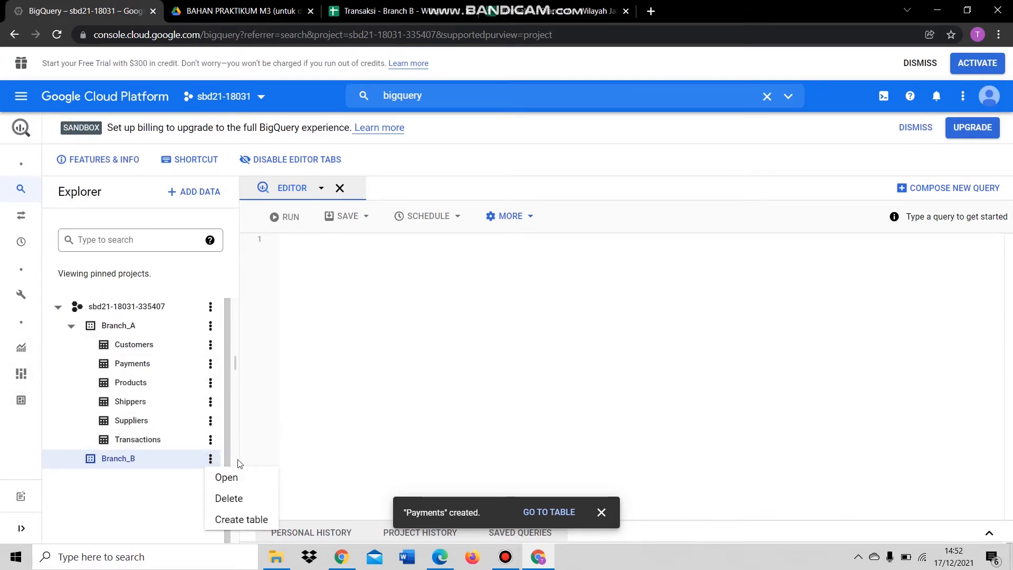
left_click(243, 519)
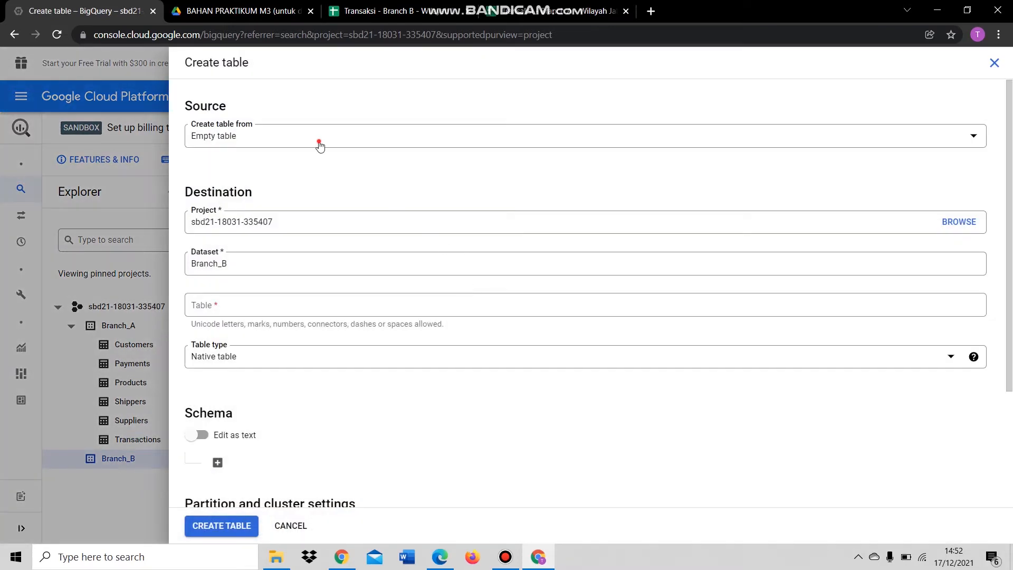
left_click(319, 138)
left_click(254, 205)
left_click(249, 182)
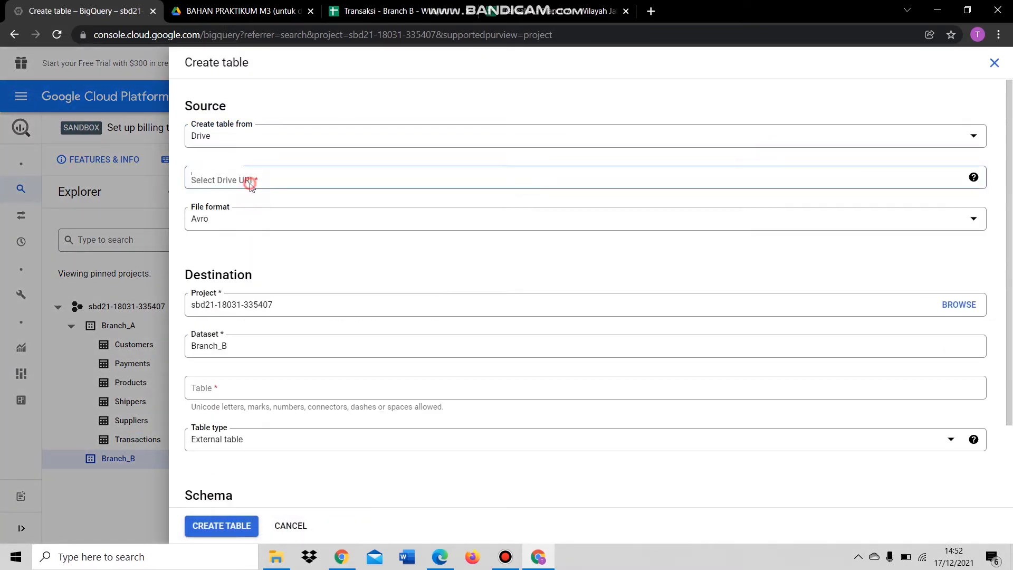
- Use the Branch B Customers sheet URL as the Drive URI in Google Sheet format
left_click(383, 9)
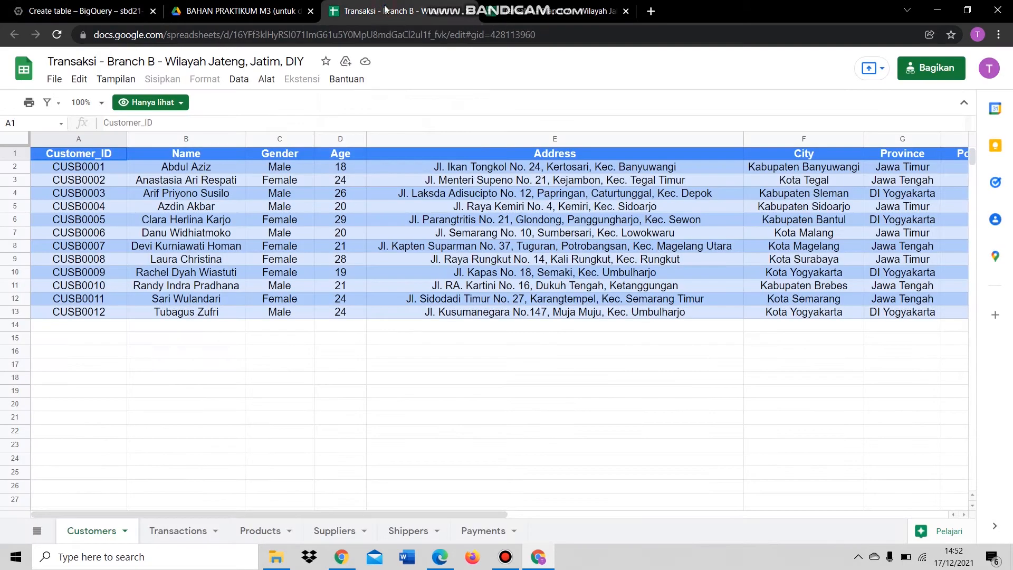
left_click(93, 534)
left_click(370, 36)
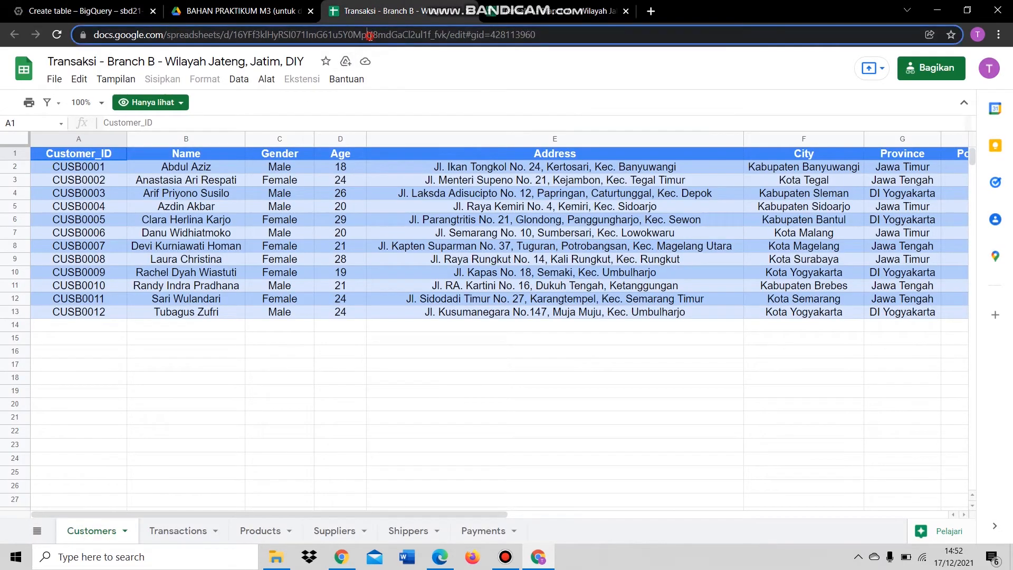
left_click(122, 8)
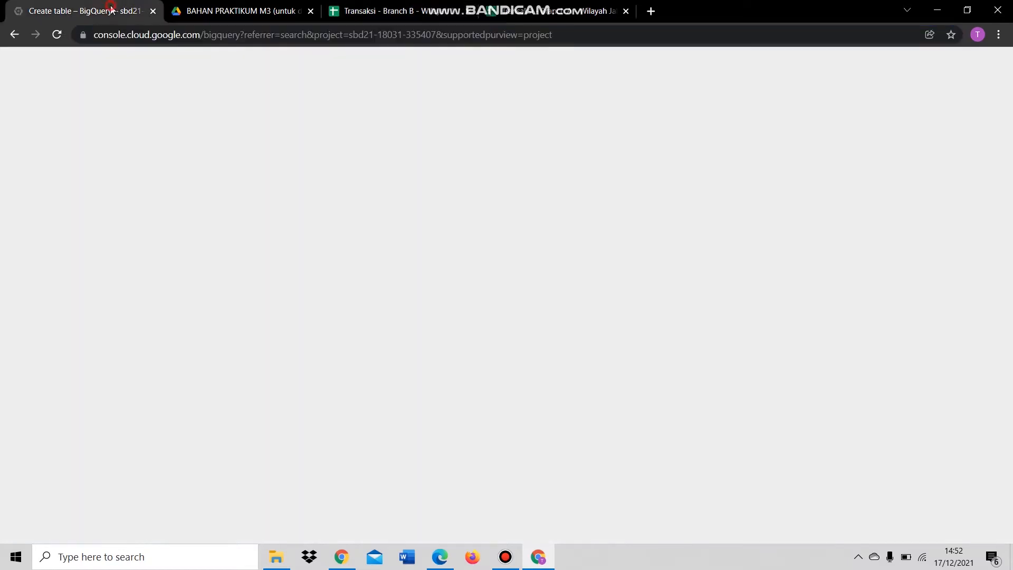
left_click(276, 172)
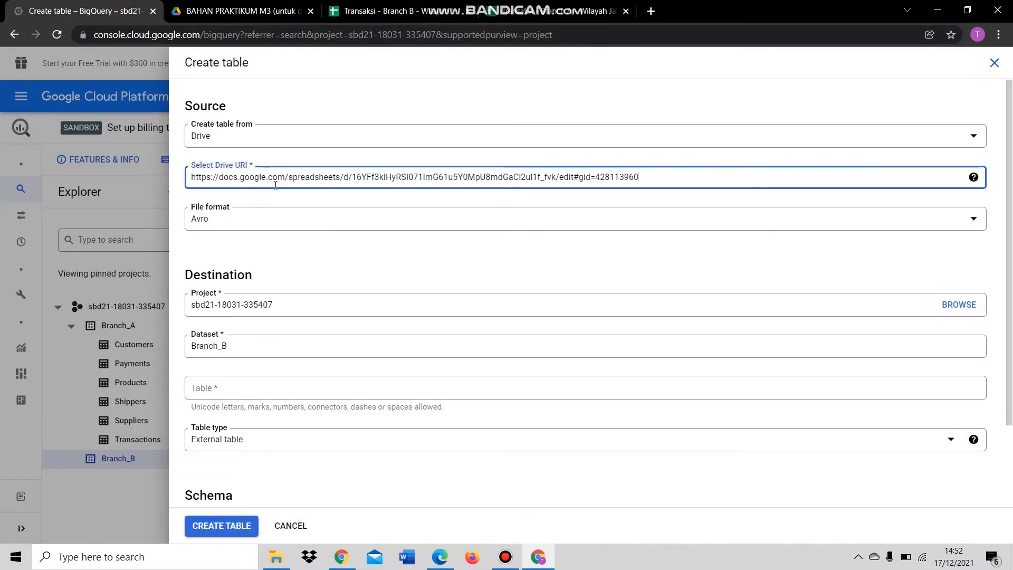
left_click(265, 220)
left_click(272, 292)
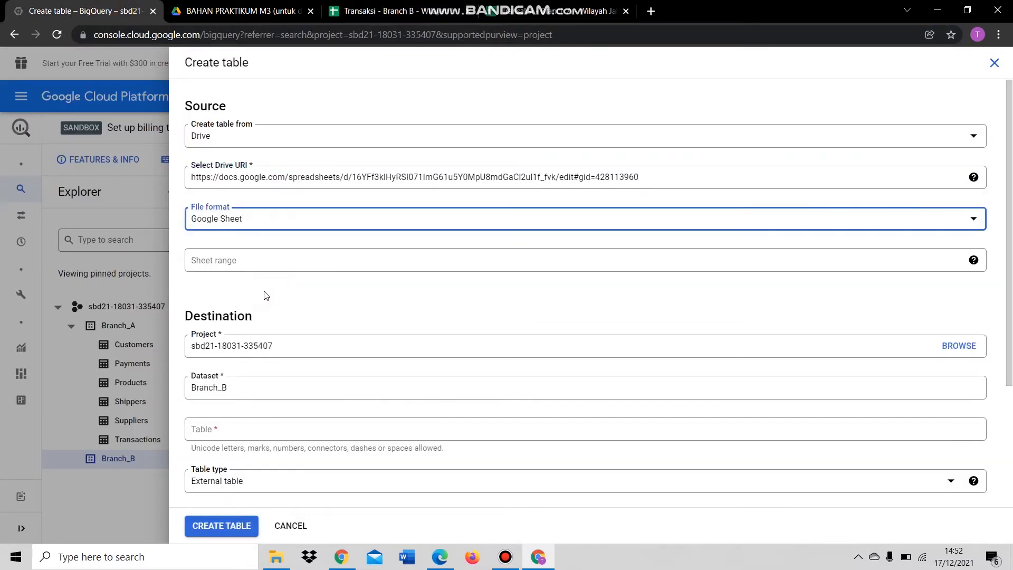
- Set the sheet range to Customers and use Customers as the table name
left_click(286, 255)
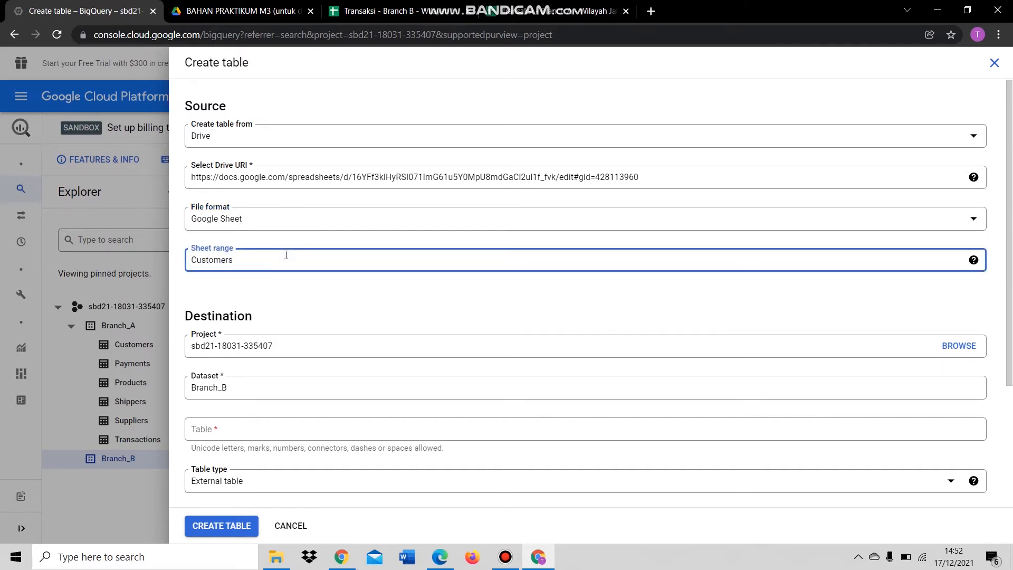
key("ctrl+a")
key("ctrl+c")
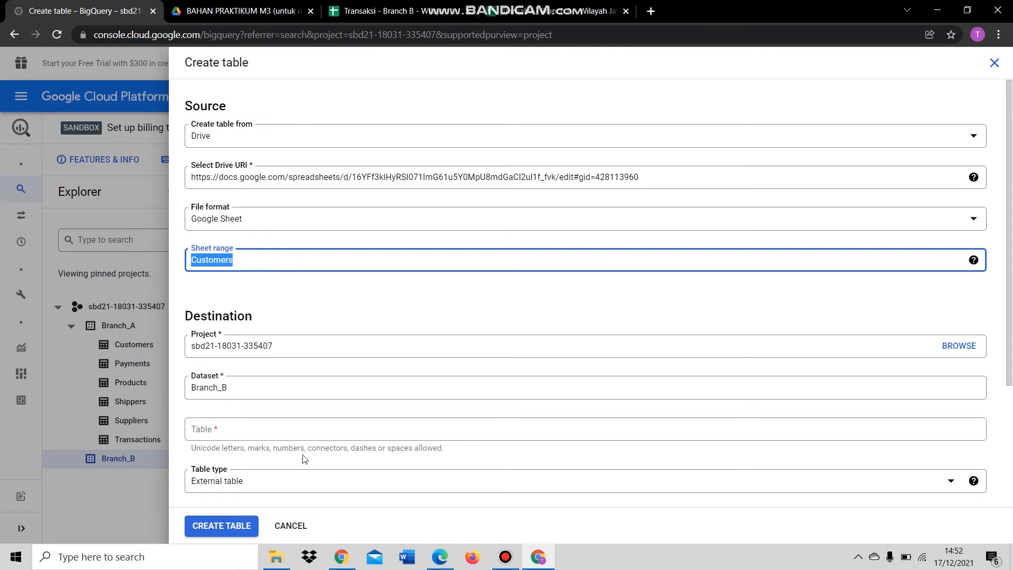
left_click(265, 429)
key("ctrl+v")
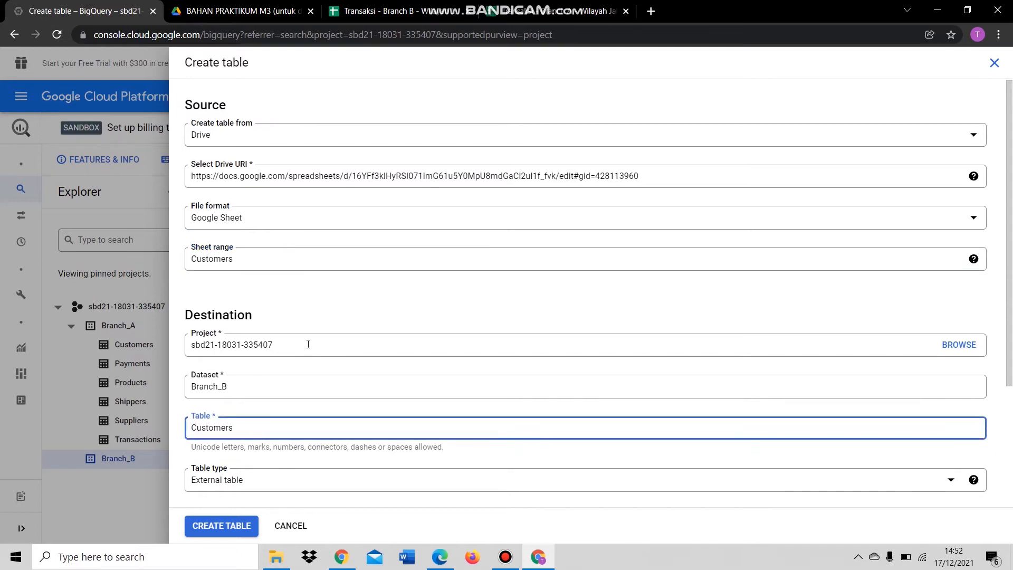
- Auto-detect the schema, skip 1 header row, and create the Customers table
scroll(308, 344, "down", 1)
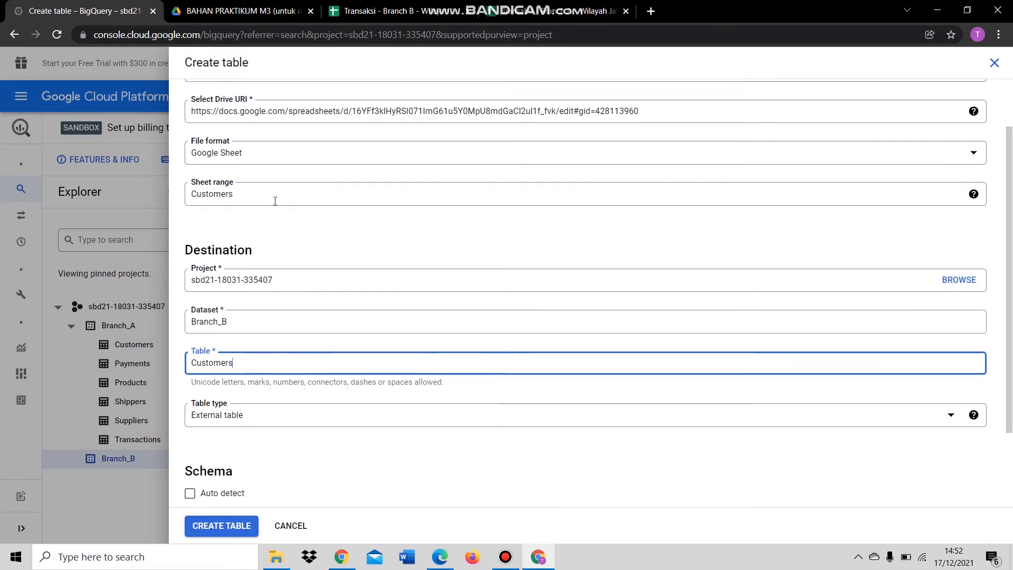
scroll(346, 346, "down", 1)
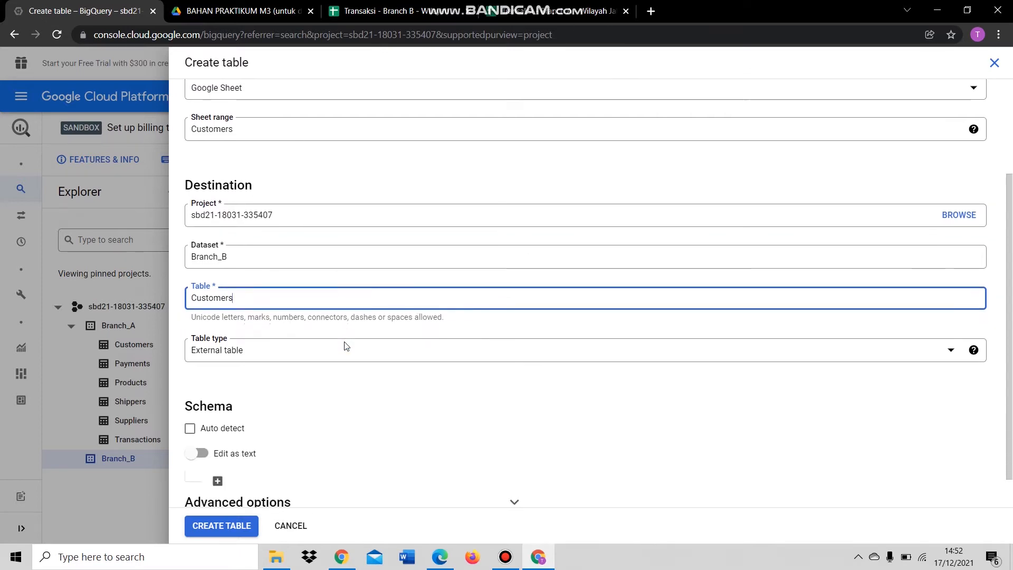
scroll(366, 285, "down", 1)
left_click(185, 391)
left_click(514, 465)
scroll(409, 387, "down", 3)
left_click(344, 341)
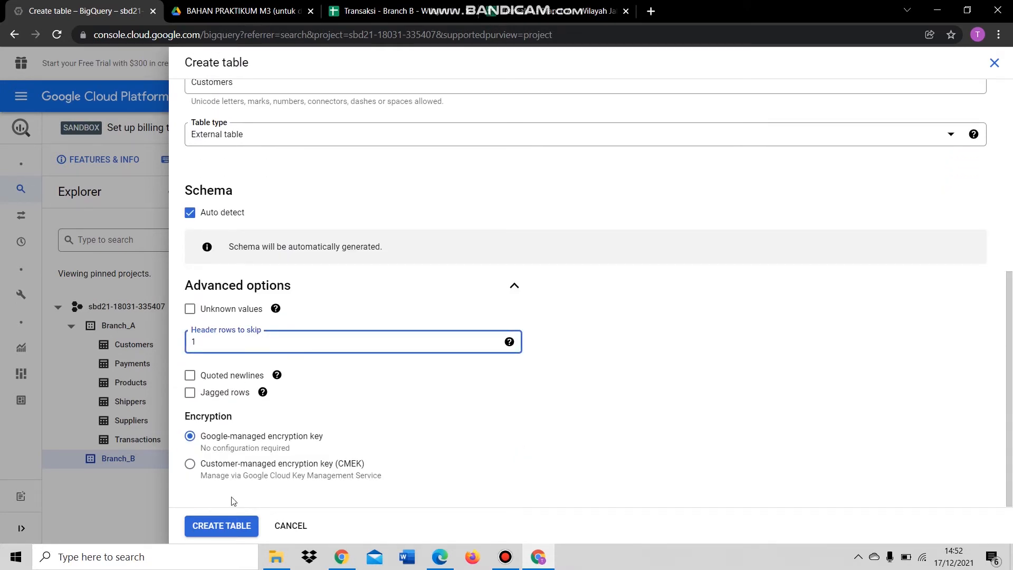
type("1")
left_click(227, 526)
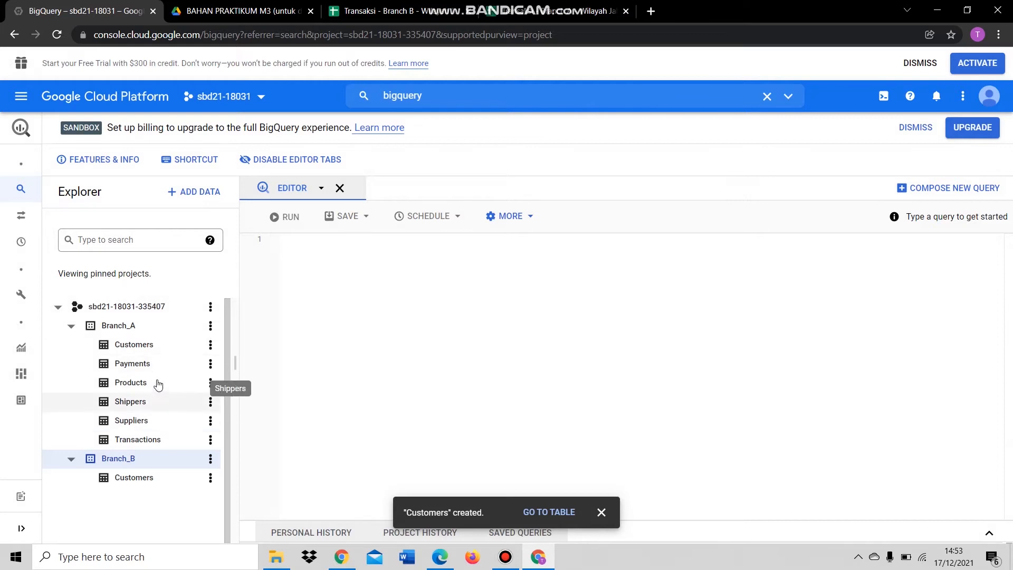
- Start a new Branch_B table from Drive, using the Transactions sheet URL as a Google Sheet source
left_click(212, 461)
left_click(241, 519)
left_click(325, 136)
left_click(288, 207)
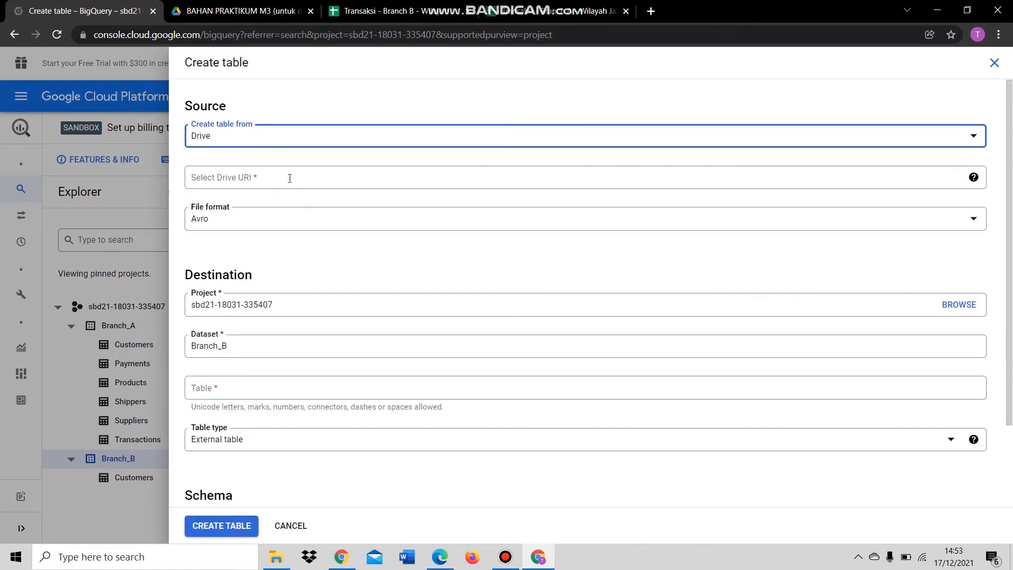
left_click(368, 11)
left_click(182, 529)
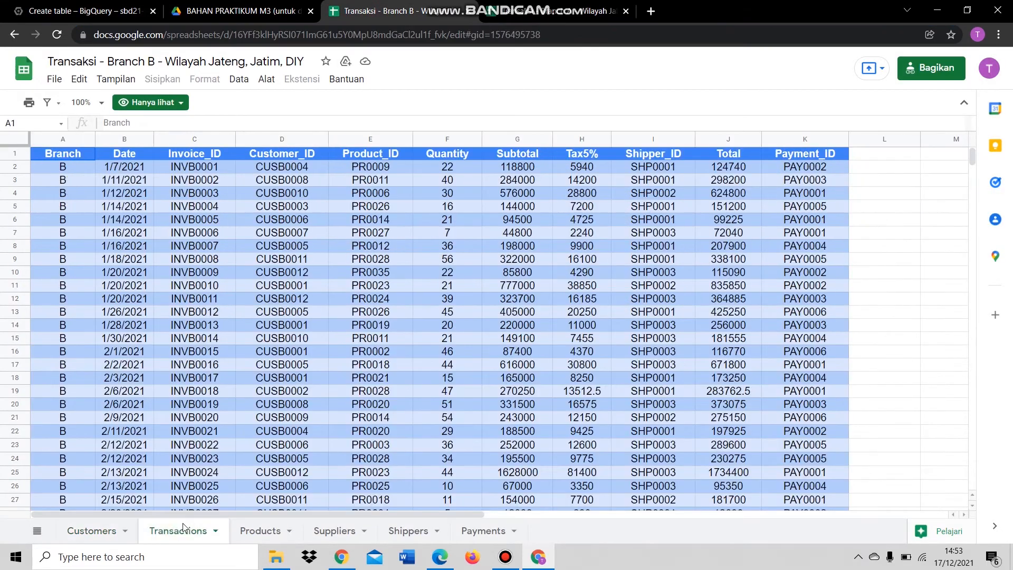
left_click(391, 39)
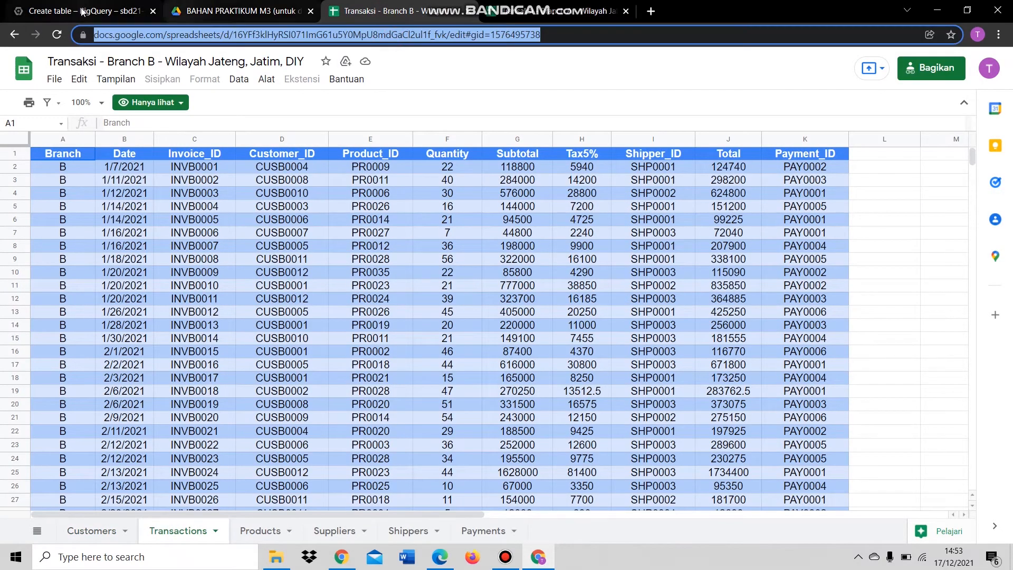
left_click(85, 10)
left_click(298, 179)
key("ctrl+v")
left_click(278, 218)
left_click(268, 290)
- Set the sheet range and table name to Transactions, auto-detect the schema, and create the table
left_click(250, 266)
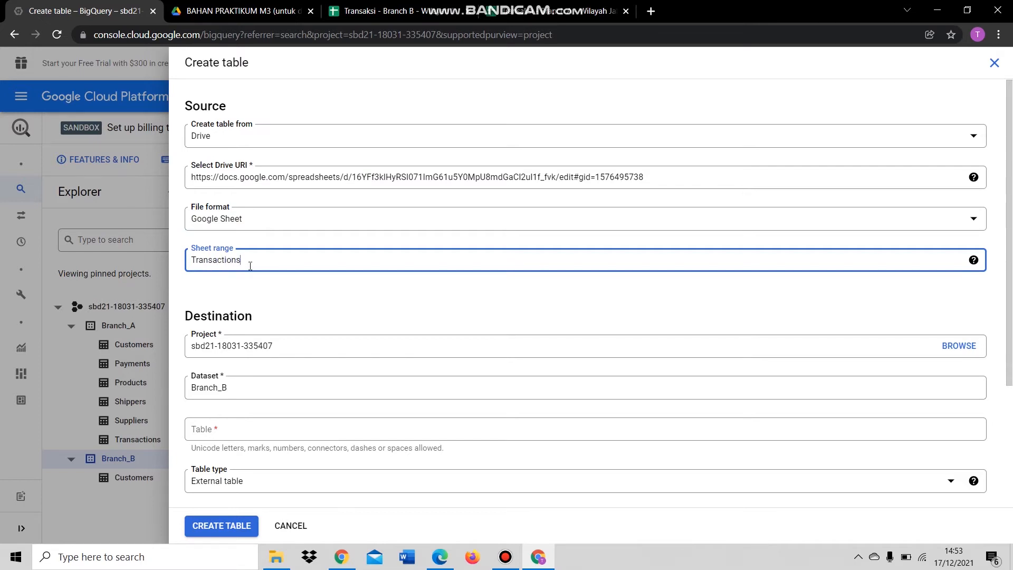
type("Transactions")
key("ctrl+a")
key("ctrl+c")
left_click(271, 428)
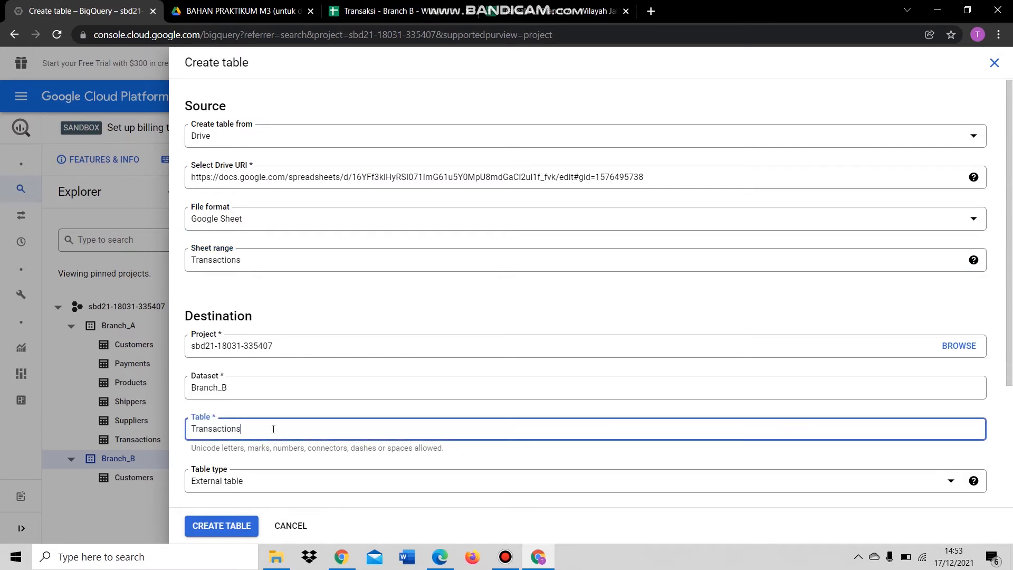
scroll(271, 427, "down", 3)
key("ctrl+v")
left_click(210, 391)
left_click(524, 469)
scroll(454, 443, "down", 3)
left_click(362, 339)
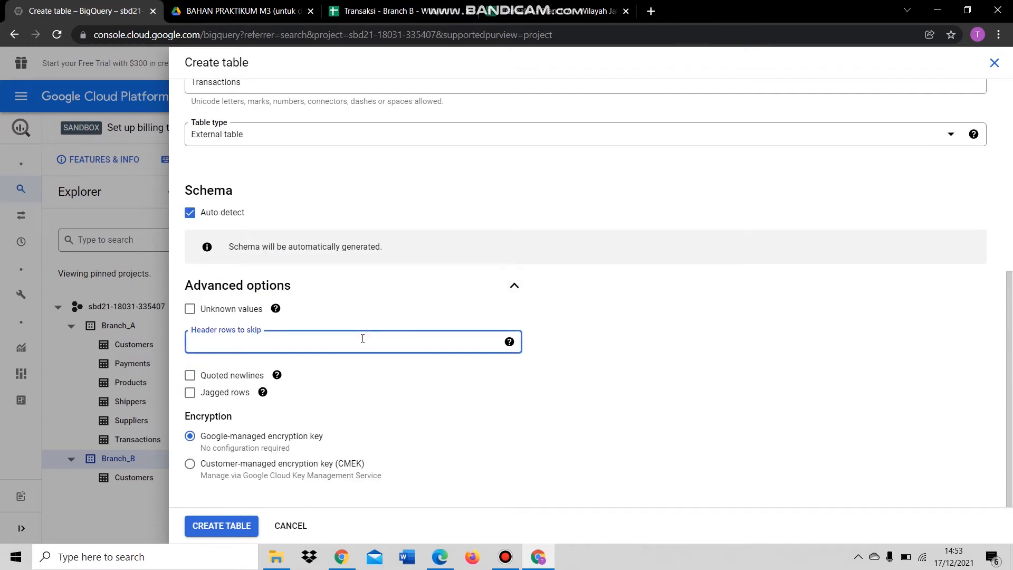
left_click(250, 527)
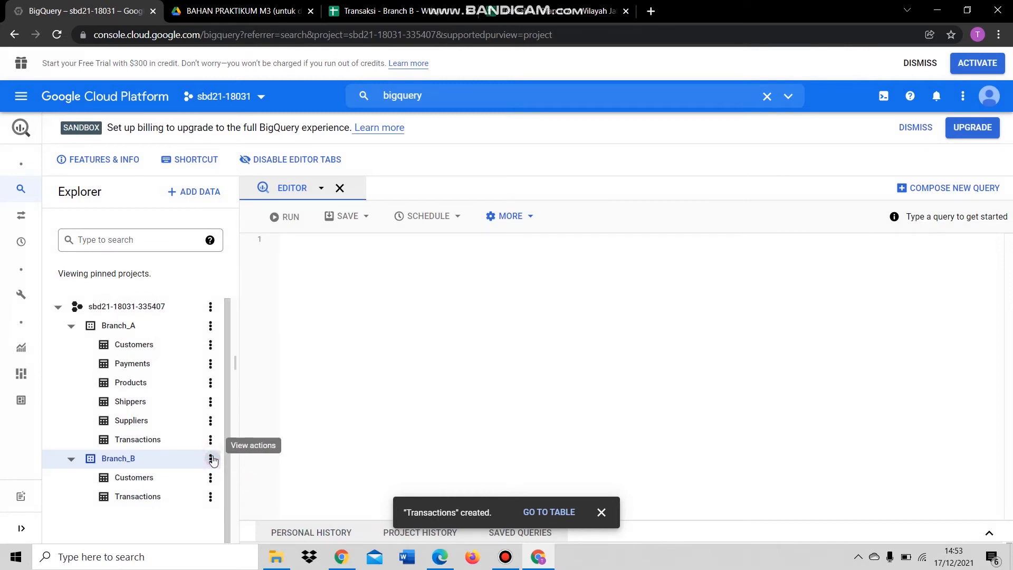
- Start a new Branch_B table from Drive, using the Products sheet URL as a Google Sheet source
left_click(210, 459)
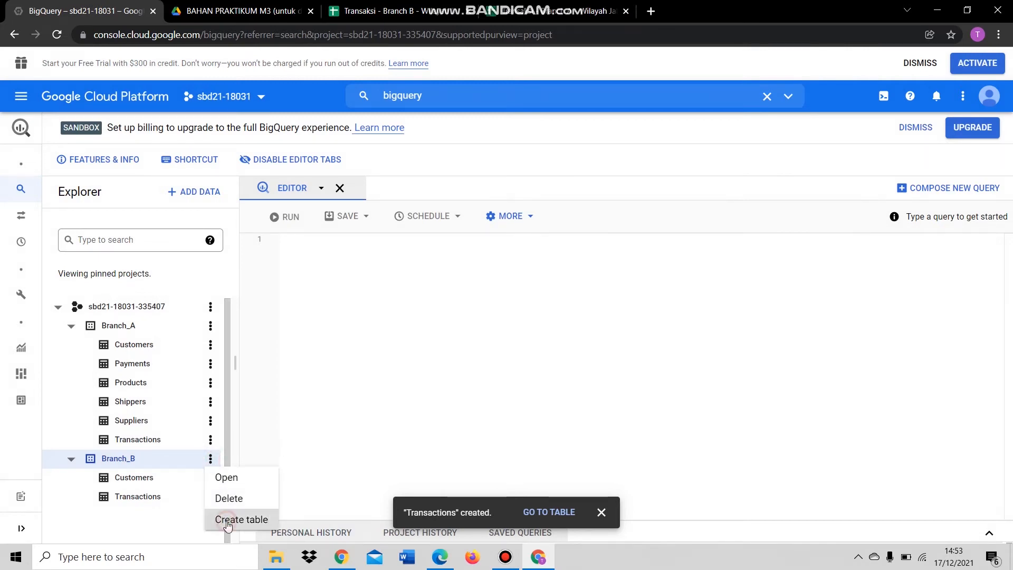
left_click(227, 518)
left_click(278, 136)
left_click(260, 206)
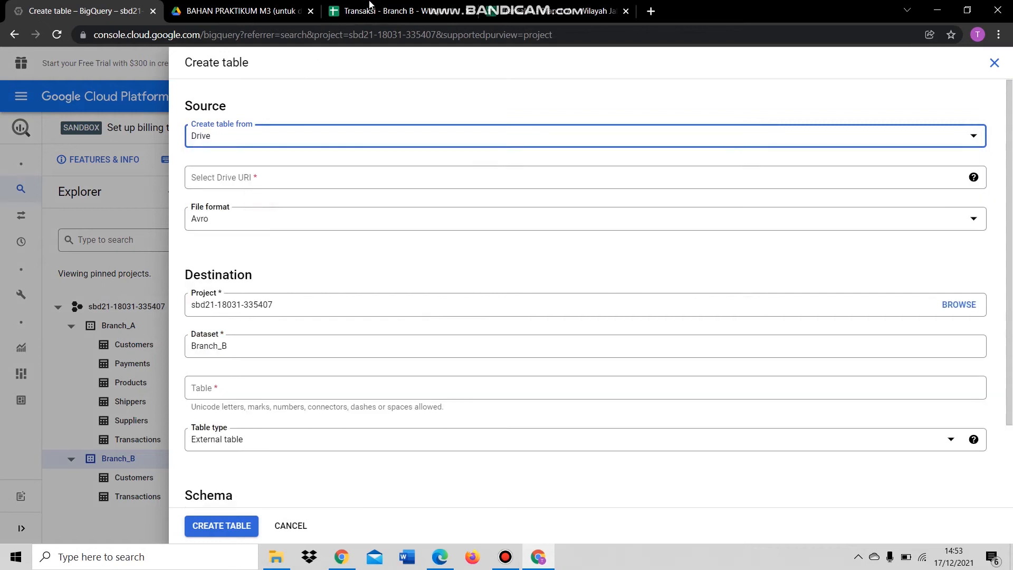
left_click(389, 13)
left_click(252, 533)
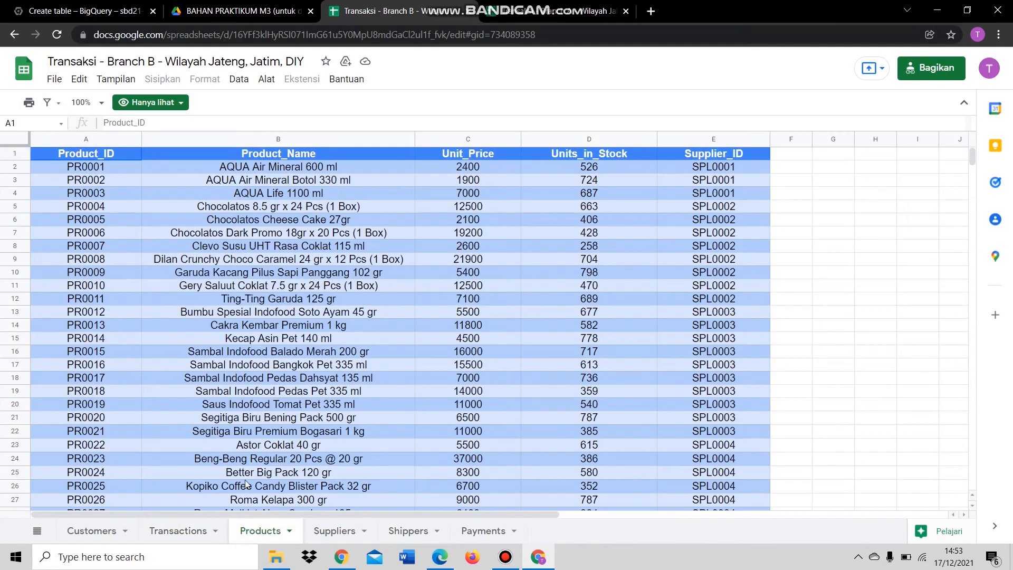
left_click(111, 10)
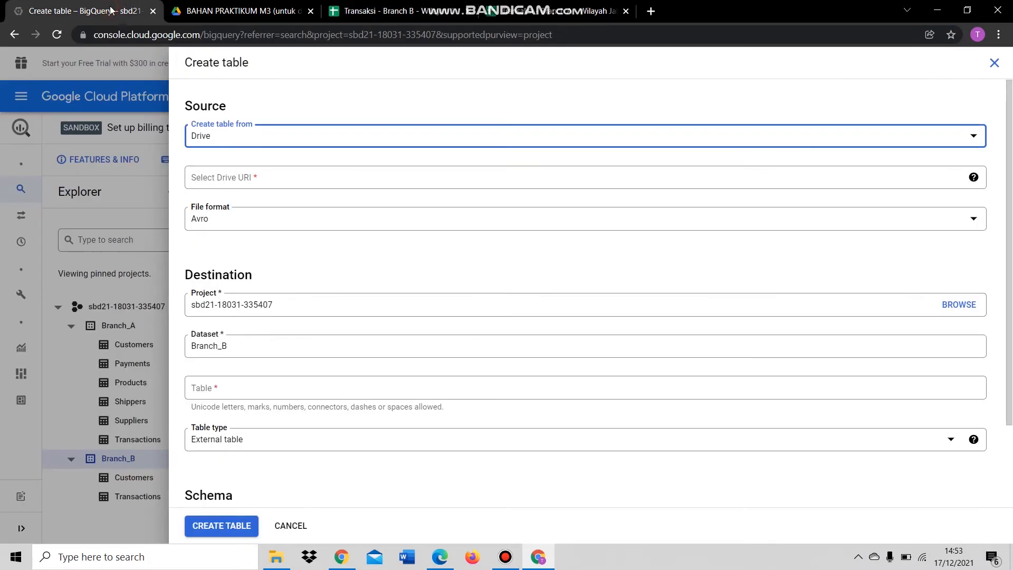
left_click(238, 173)
key("ctrl+v")
left_click(276, 219)
left_click(272, 292)
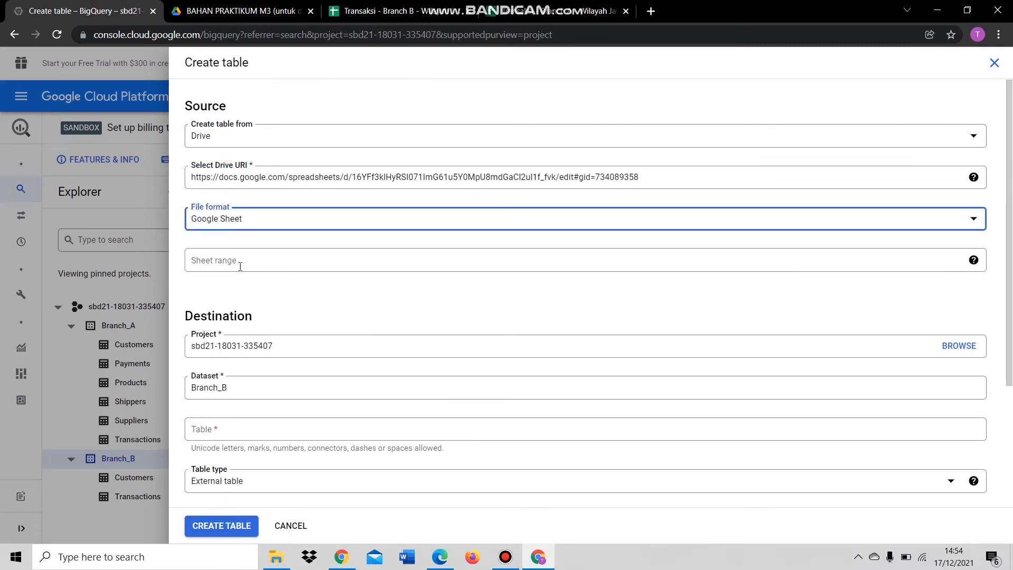
left_click(377, 10)
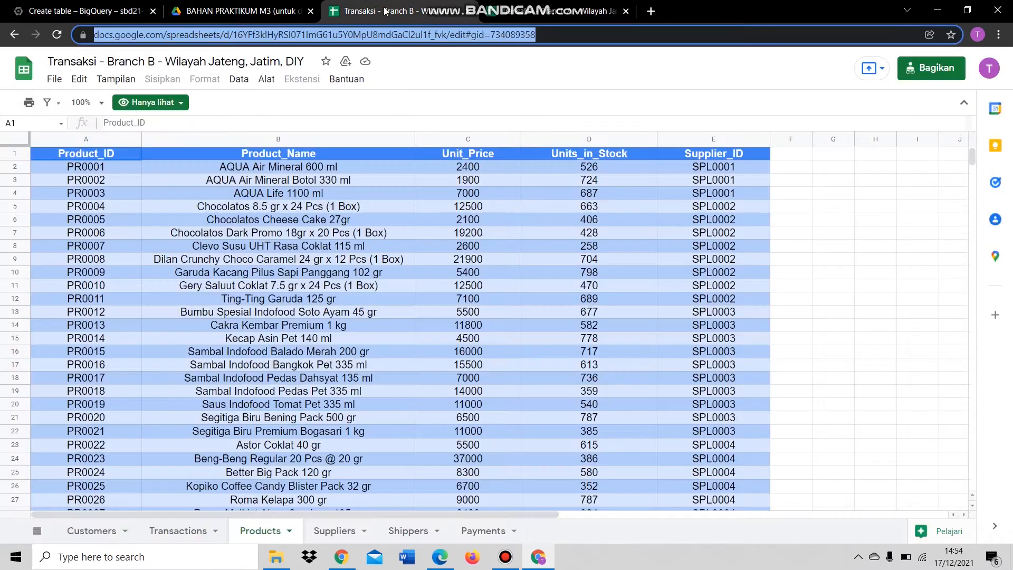
left_click(90, 10)
- Set range and table name to Products, auto-detect the schema, skip 1 header row, and create it
left_click(270, 261)
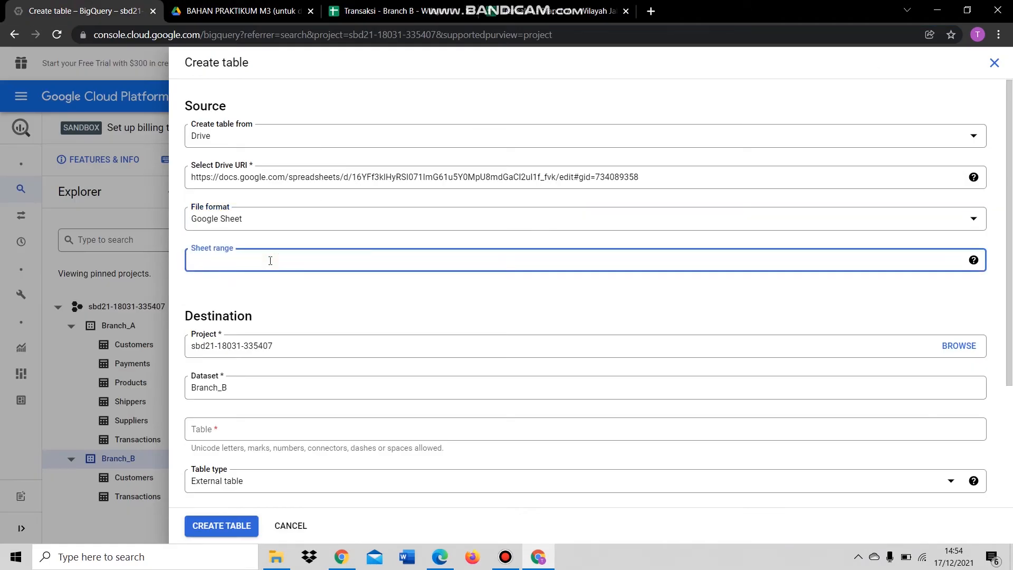
type("Products")
key("ctrl+a")
key("ctrl+c")
left_click(253, 429)
key("ctrl+v")
scroll(214, 406, "down", 3)
left_click(190, 390)
left_click(513, 464)
scroll(358, 401, "down", 3)
left_click(252, 347)
key("BackSpace")
left_click(217, 527)
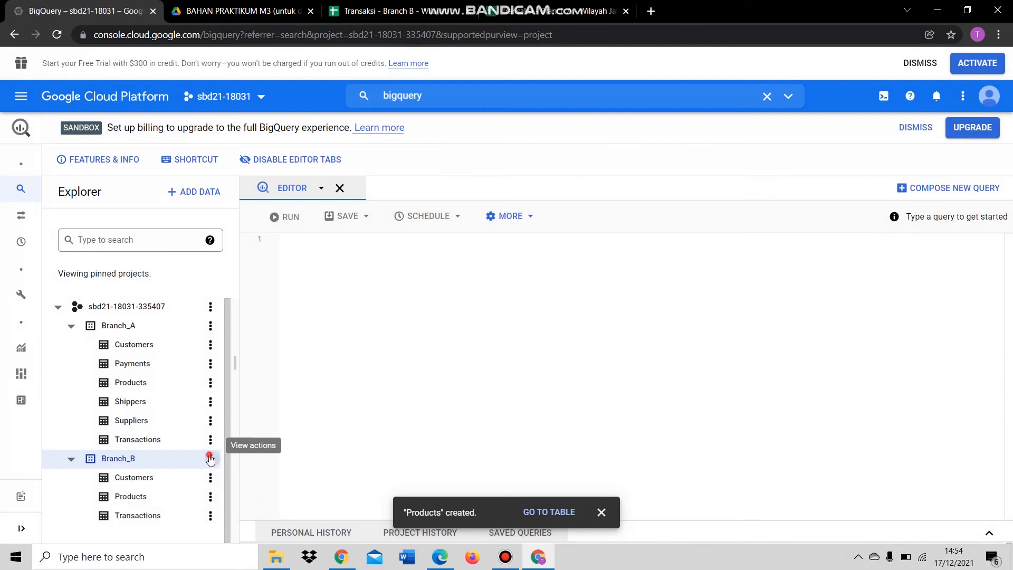
left_click(209, 458)
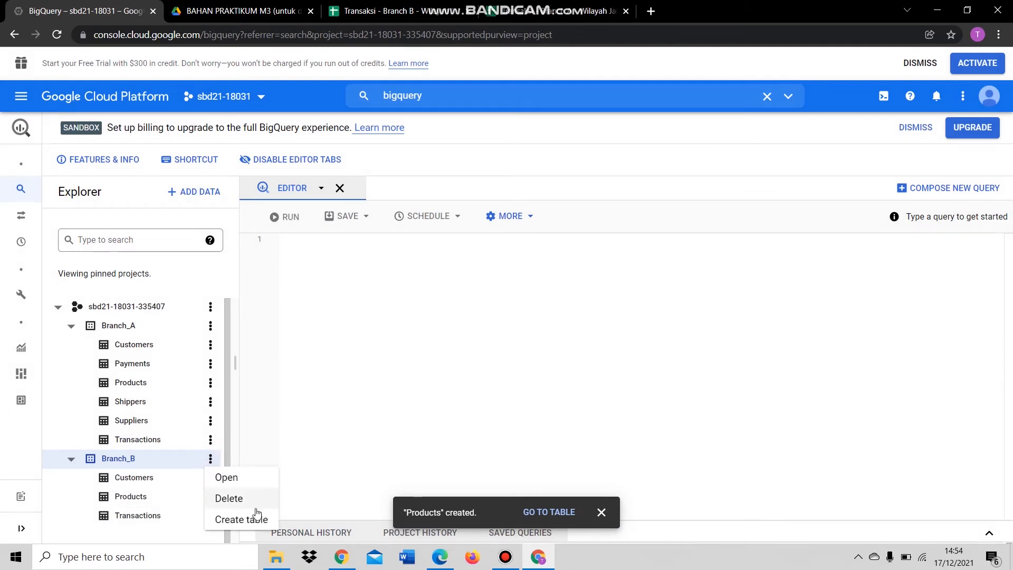
- Start a new Branch_B table from Drive, using the Suppliers sheet URL as a Google Sheet source
left_click(247, 519)
left_click(299, 146)
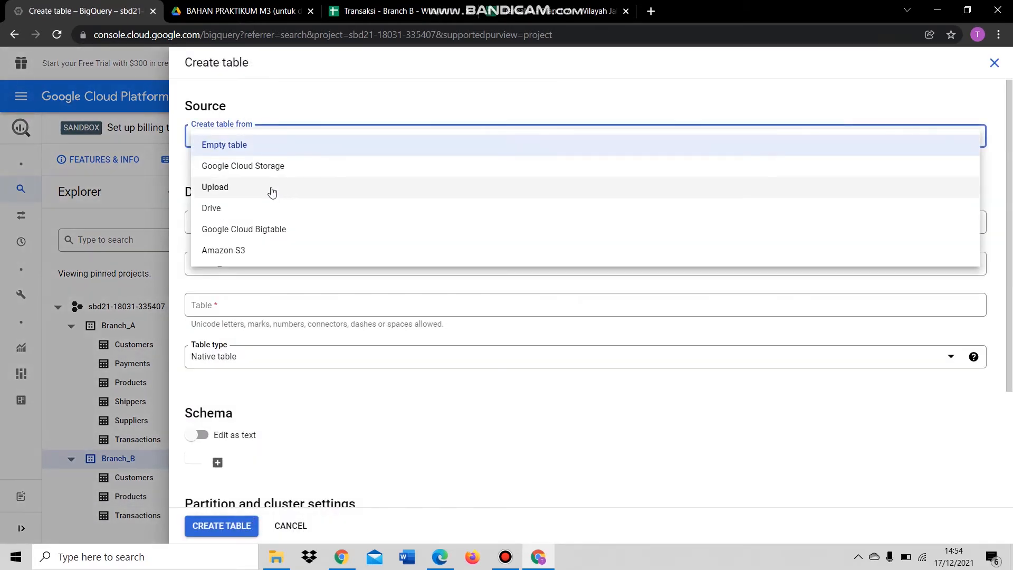
left_click(269, 207)
left_click(378, 11)
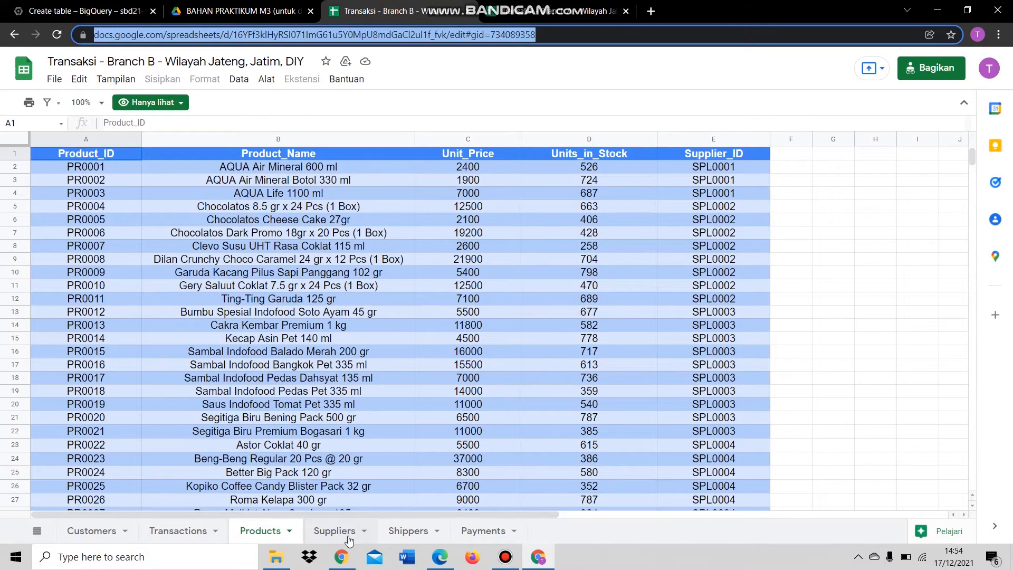
left_click(348, 532)
left_click(322, 37)
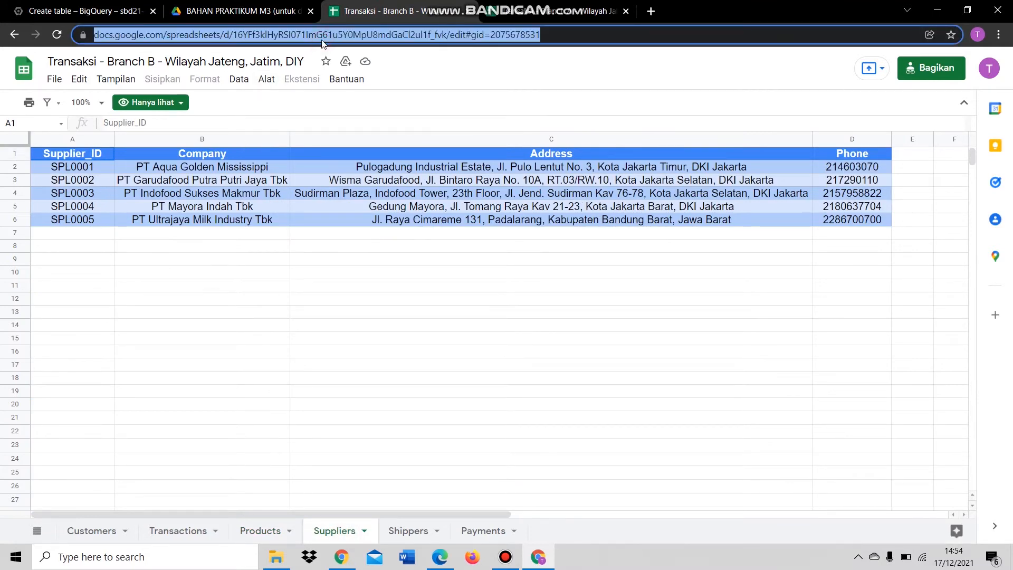
left_click(104, 8)
left_click(325, 178)
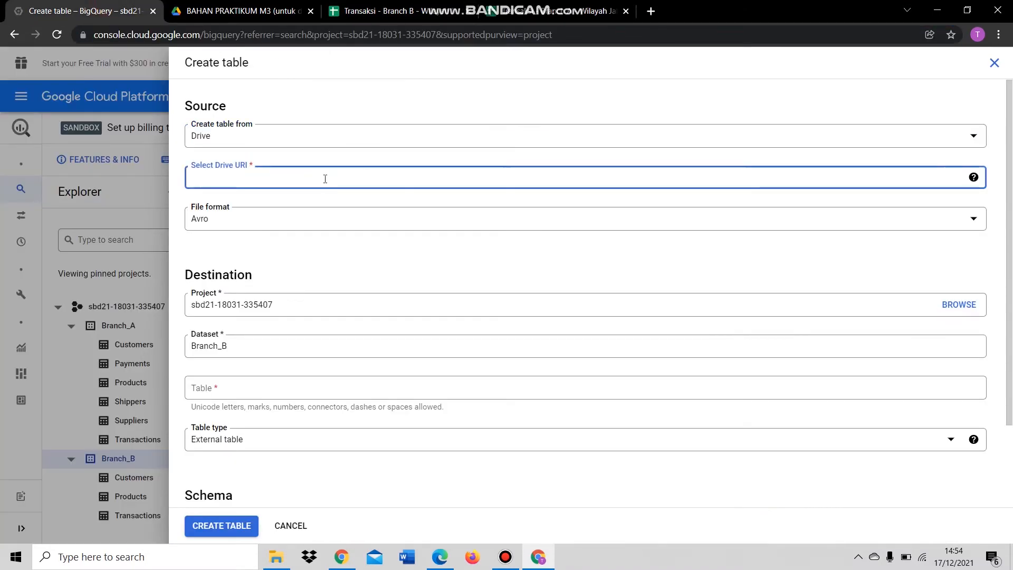
key("ctrl+v")
left_click(305, 218)
left_click(241, 296)
- Set range and table name to Suppliers, auto-detect the schema, skip 1 header row, and create it
left_click(282, 259)
type("S")
double_click(283, 258)
key("ctrl+c")
left_click(280, 432)
key("ctrl+v")
scroll(325, 395, "down", 1)
scroll(325, 395, "down", 2)
left_click(190, 390)
left_click(515, 465)
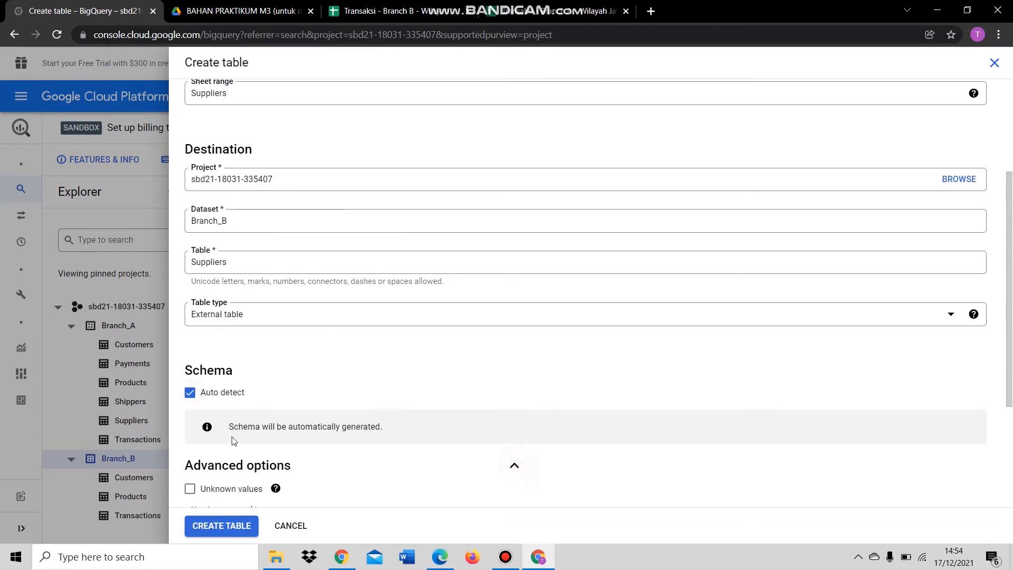
scroll(245, 443, "down", 3)
left_click(291, 344)
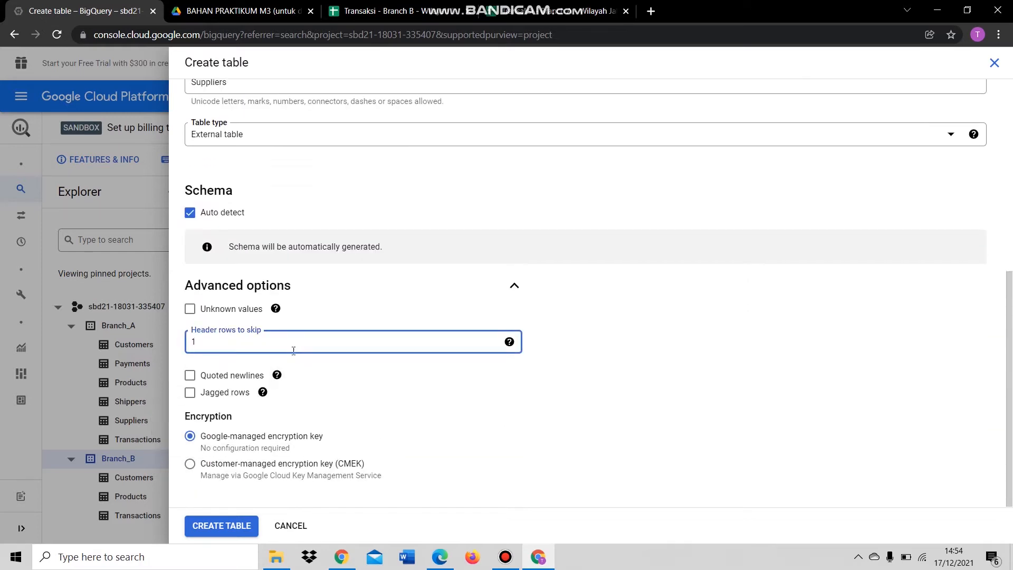
left_click(225, 524)
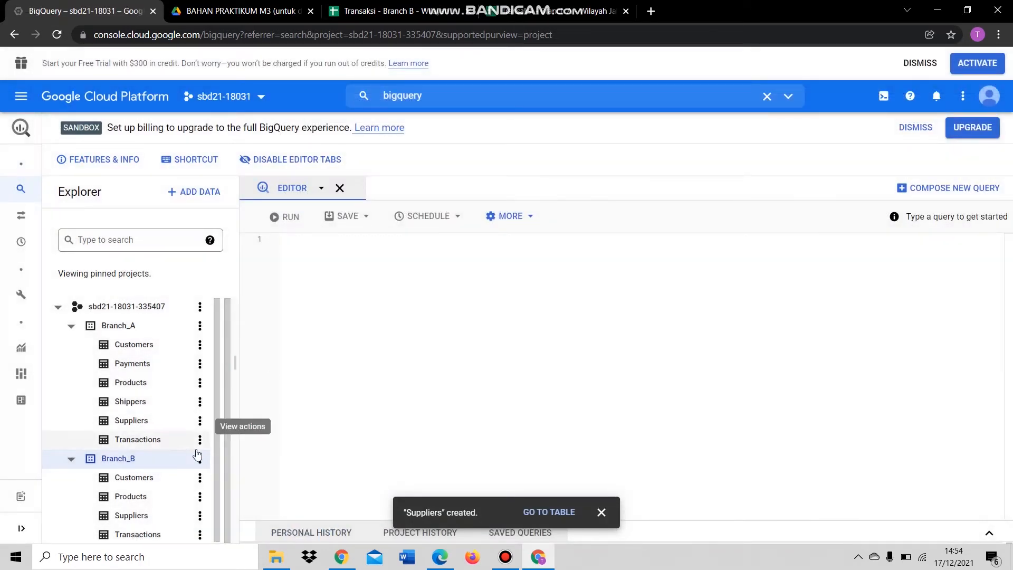
left_click(200, 457)
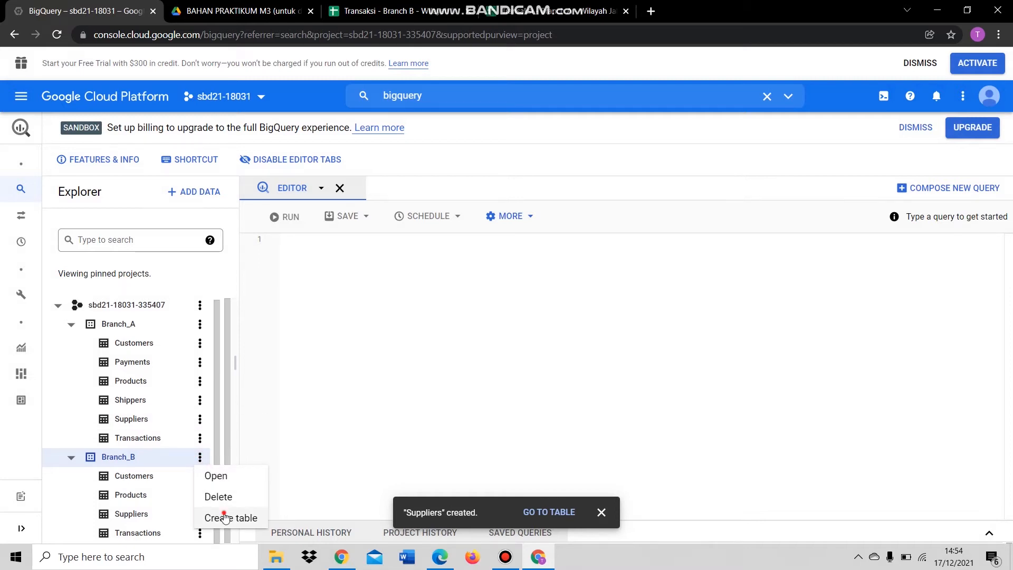
- Start a new Branch_B table from Drive, using the Shippers sheet URL as a Google Sheet source
left_click(227, 519)
left_click(301, 137)
left_click(274, 207)
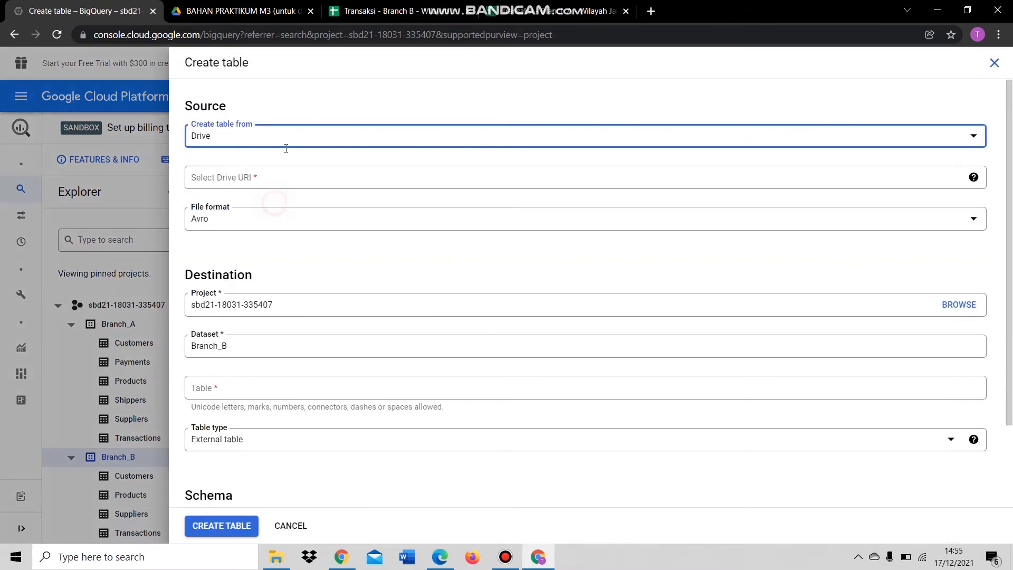
left_click(394, 9)
left_click(390, 530)
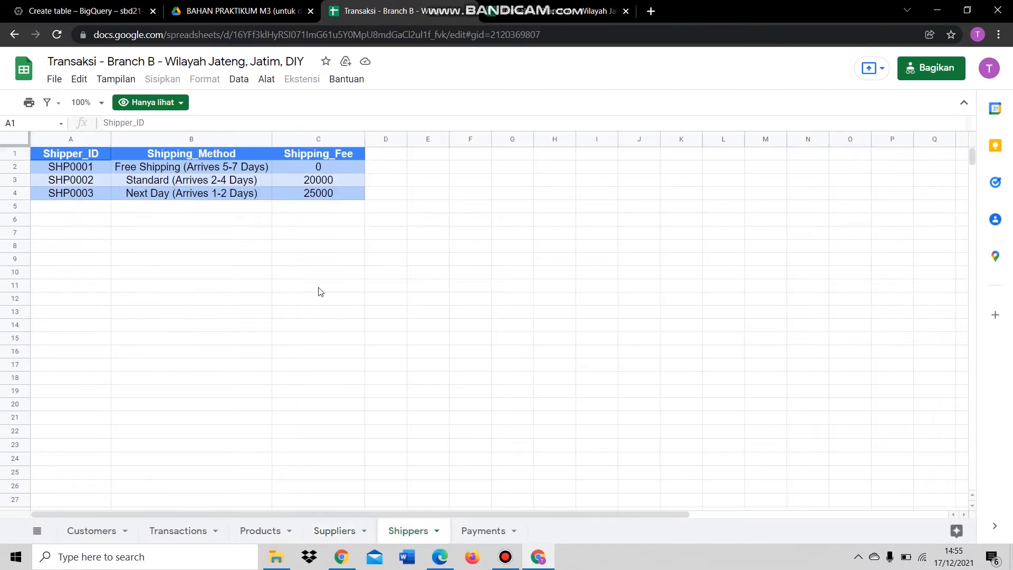
left_click(403, 37)
key("ctrl+c")
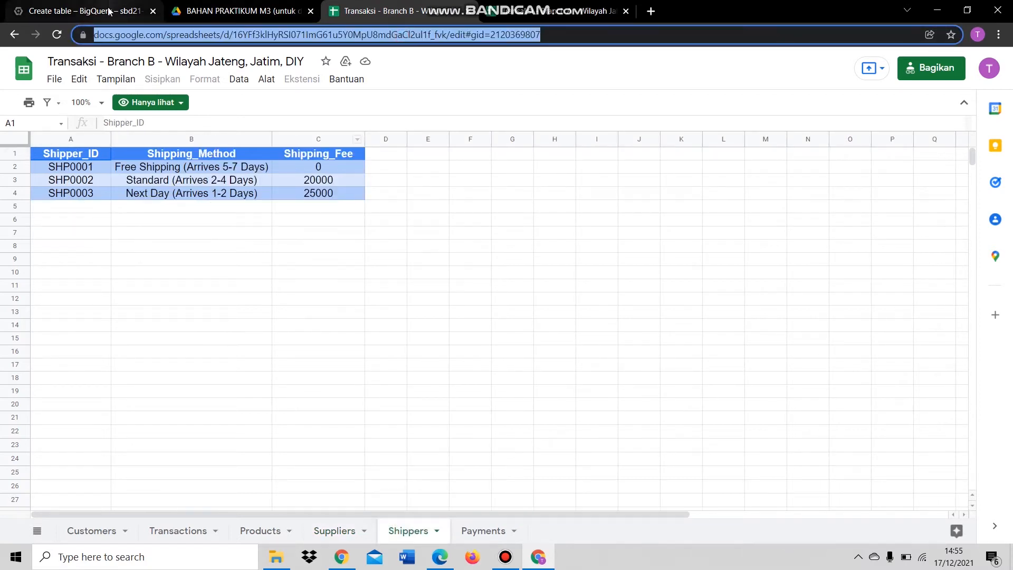
left_click(80, 11)
left_click(302, 179)
key("ctrl+v")
left_click(301, 223)
left_click(267, 290)
- Set range and table name to Shippers, auto-detect the schema, skip 1 header row, and create it
left_click(279, 261)
type("S")
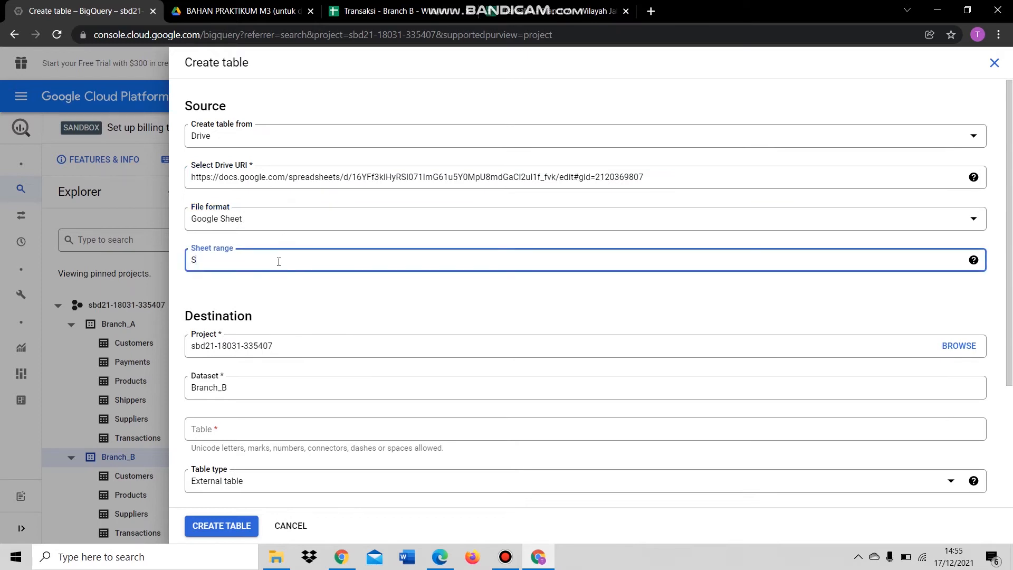
key("ctrl+a")
key("ctrl+c")
left_click(241, 428)
key("ctrl+v")
scroll(241, 422, "down", 3)
left_click(191, 391)
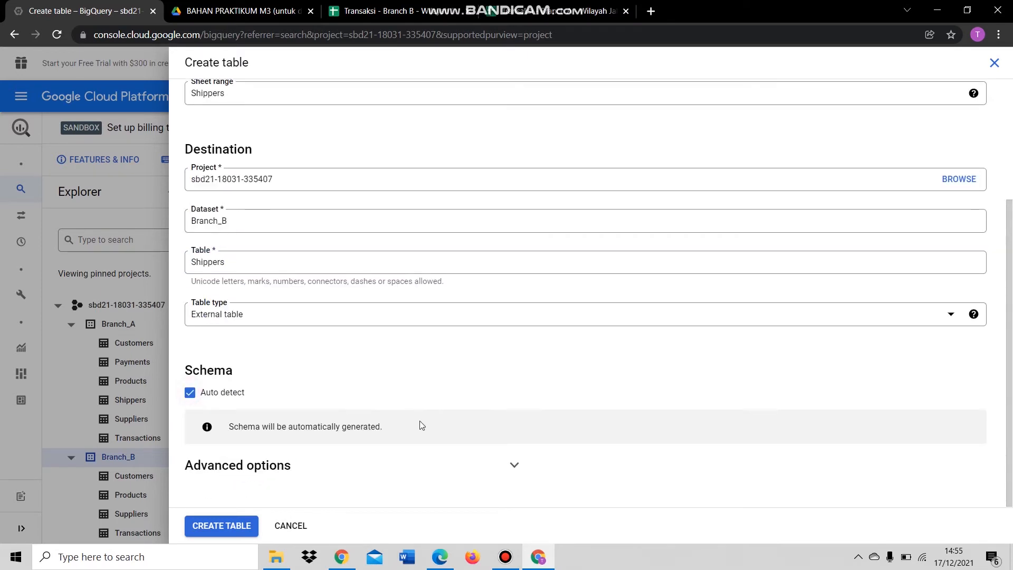
left_click(515, 464)
scroll(294, 459, "down", 3)
left_click(265, 345)
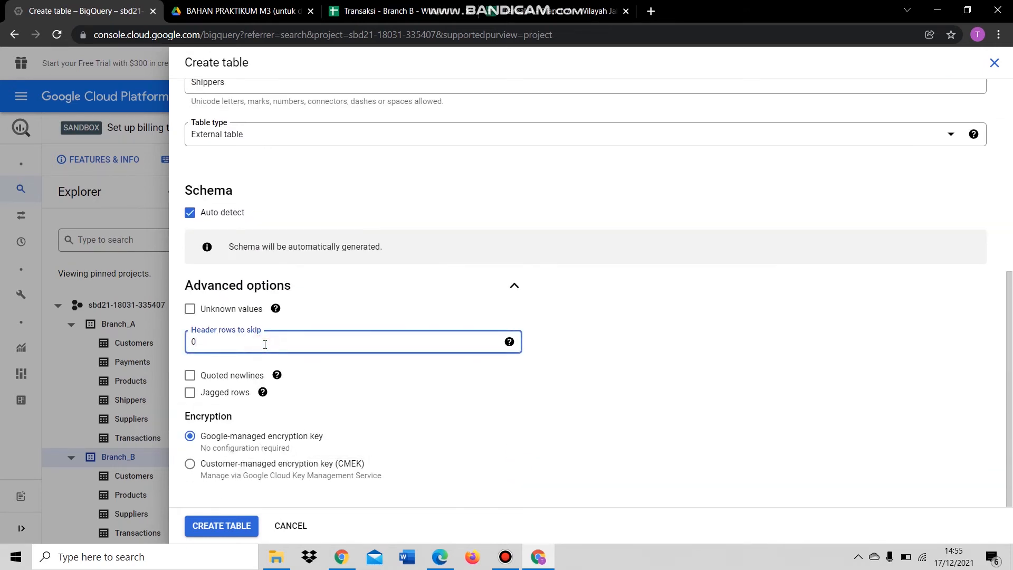
type("1")
left_click(227, 526)
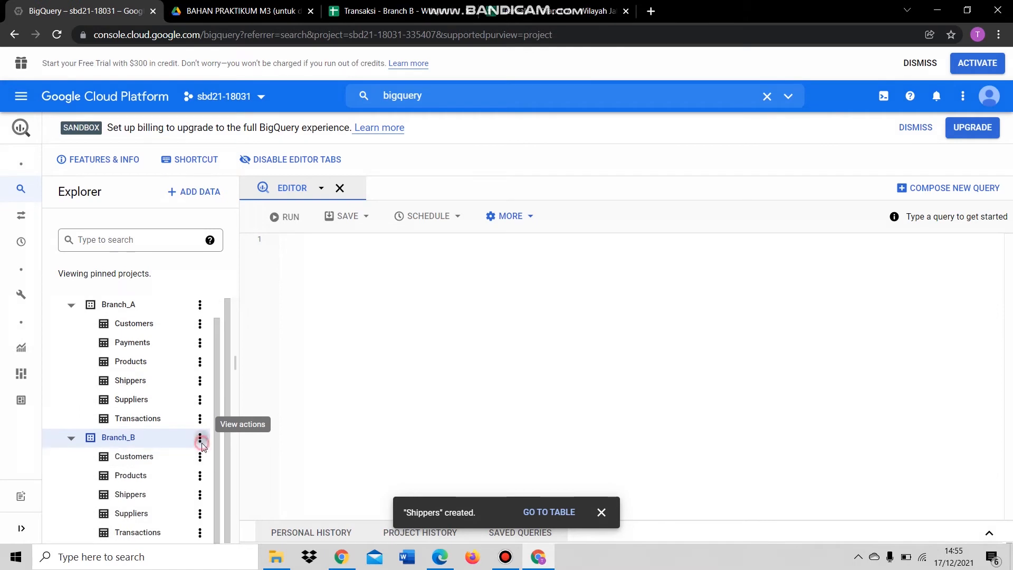
left_click(201, 442)
- Start a new Branch_B table from Drive, using the Payments sheet URL as a Google Sheet source
left_click(255, 499)
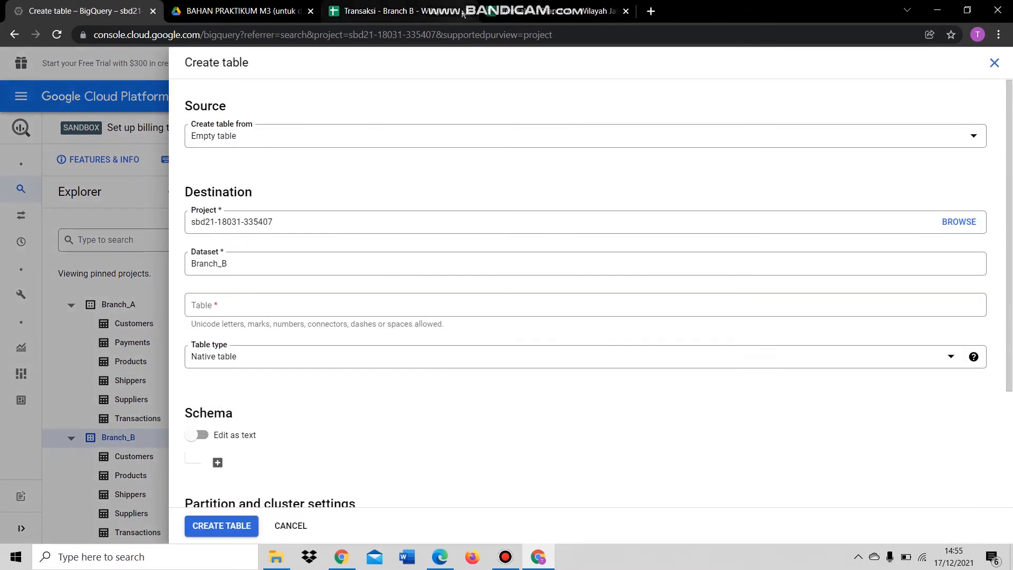
left_click(311, 140)
left_click(266, 207)
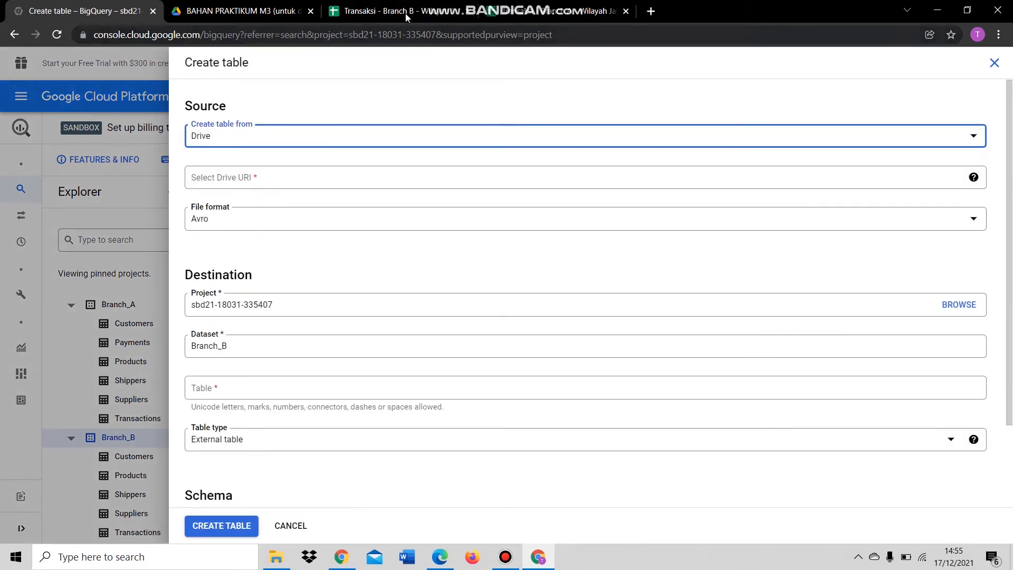
left_click(401, 12)
left_click(485, 531)
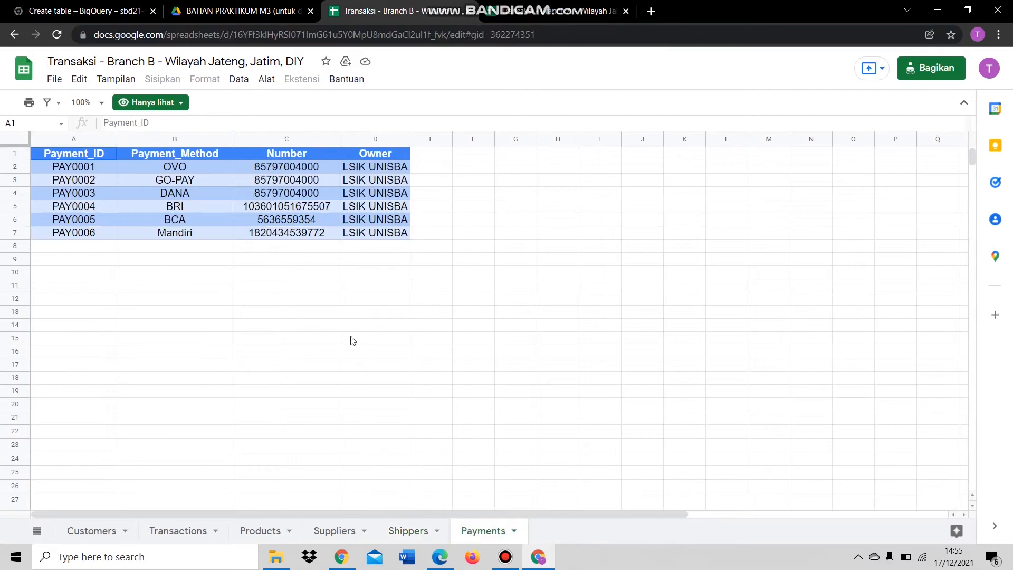
left_click(264, 36)
key("ctrl+c")
left_click(80, 11)
left_click(319, 177)
key("ctrl+v")
left_click(279, 225)
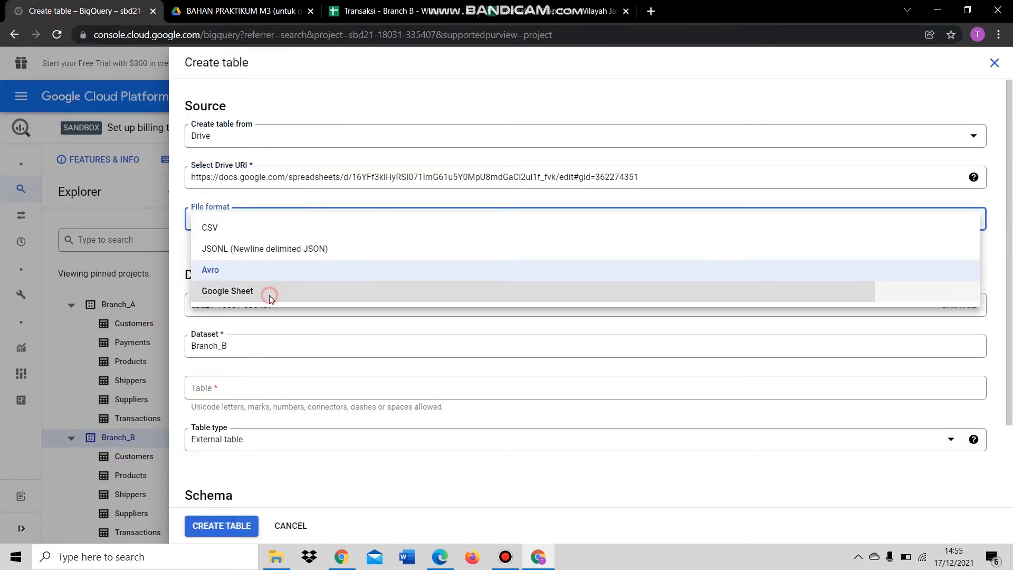
left_click(267, 290)
- Set range and table name to Payments, auto-detect the schema, skip 1 header row, and create it
left_click(256, 260)
type("Payments")
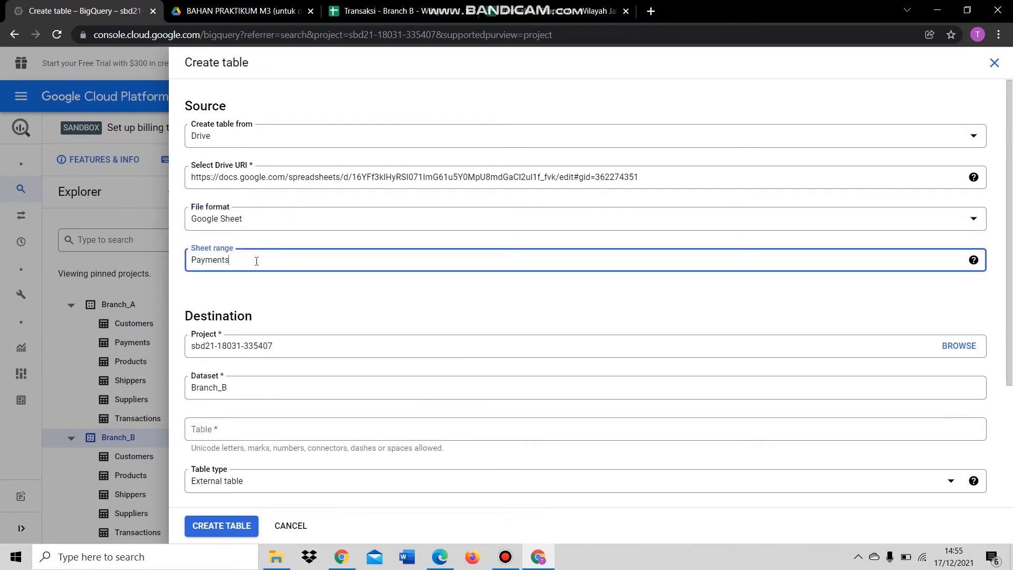
key("ctrl+a")
left_click(215, 433)
key("ctrl+v")
scroll(283, 409, "down", 3)
left_click(190, 393)
left_click(514, 466)
scroll(297, 385, "down", 3)
left_click(318, 340)
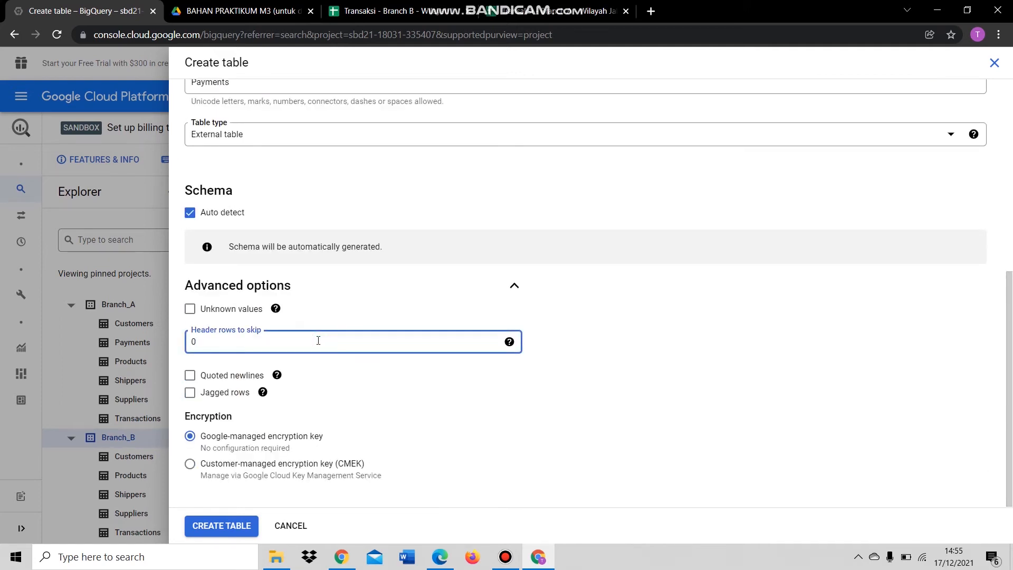
type("1")
left_click(219, 524)
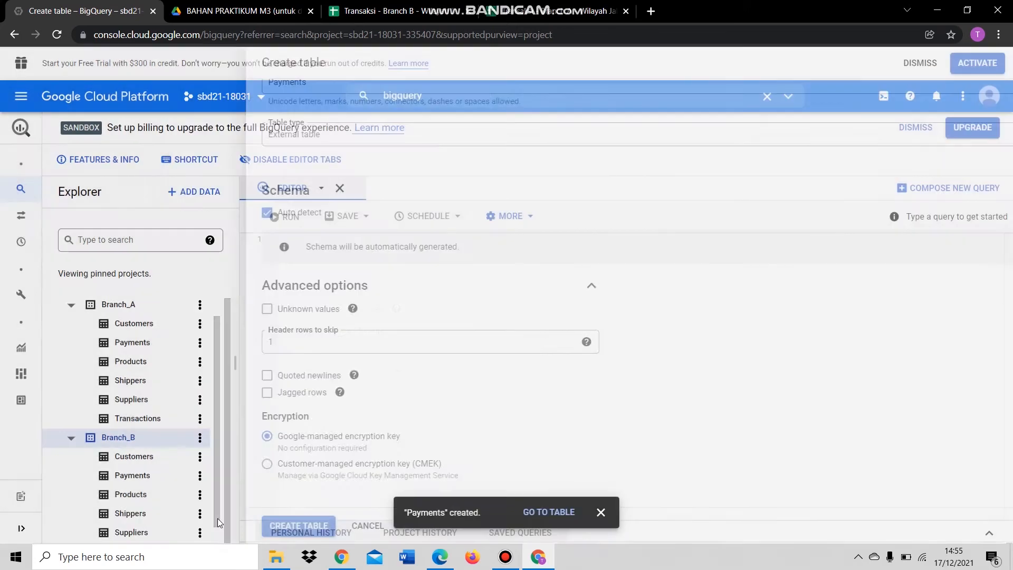
scroll(179, 388, "up", 2)
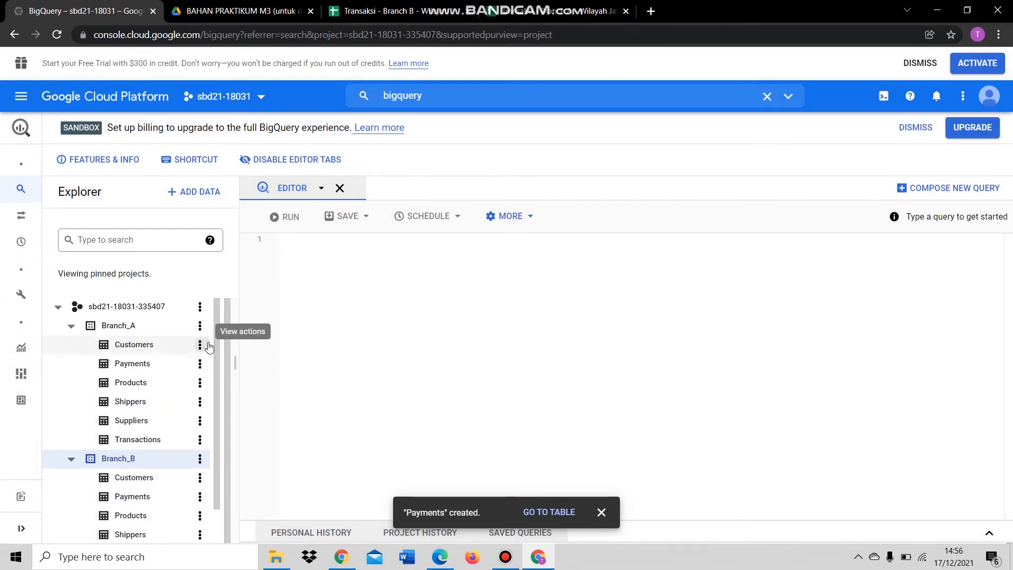
scroll(164, 332, "down", 1)
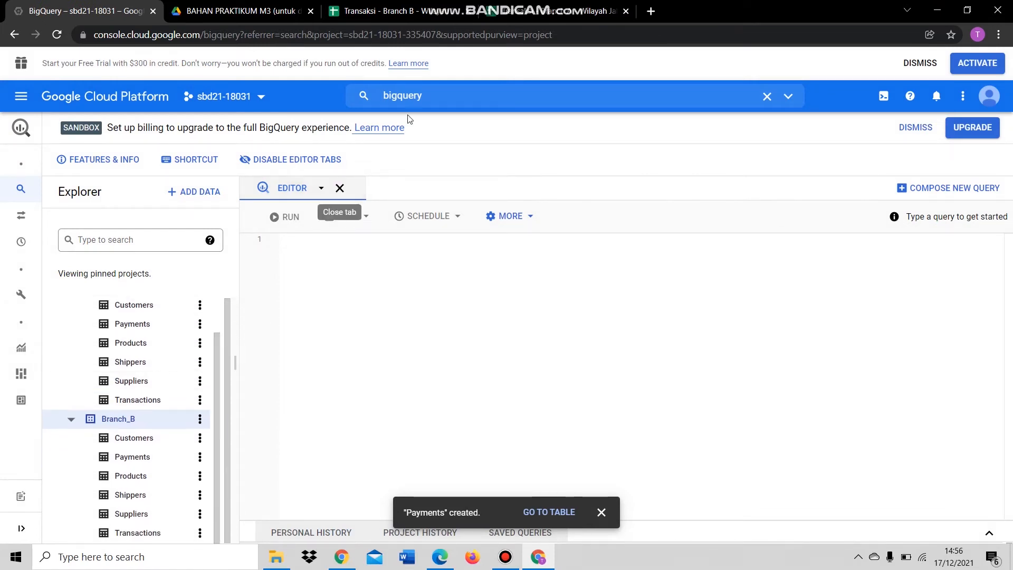
scroll(164, 388, "up", 1)
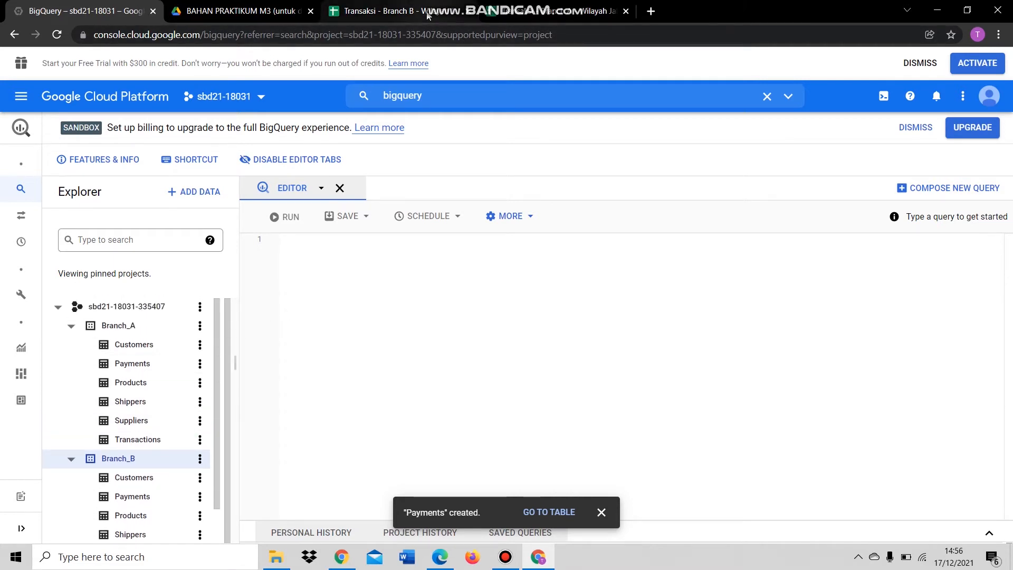
scroll(197, 360, "down", 1)
scroll(197, 360, "down", 1)
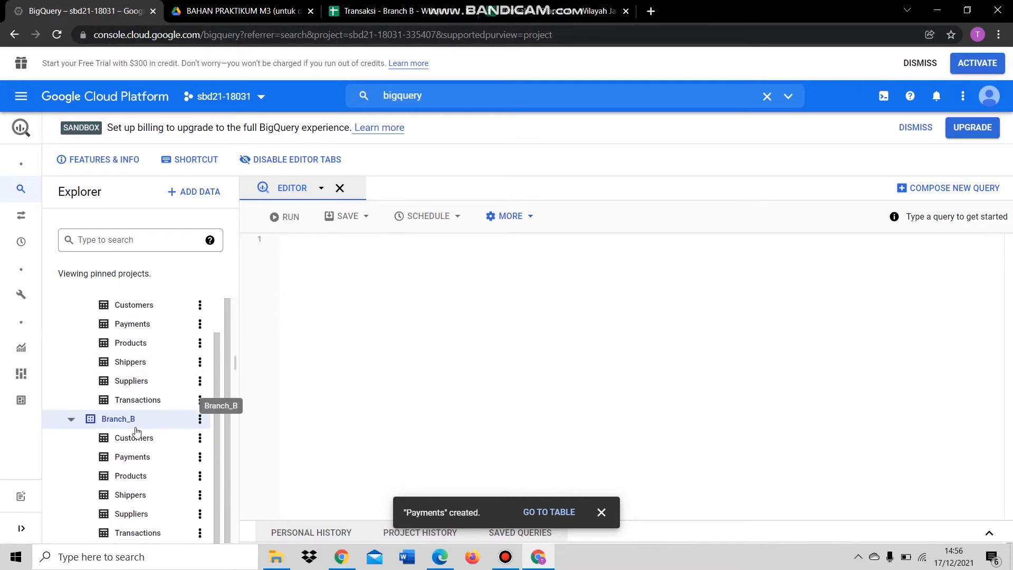
scroll(174, 371, "up", 1)
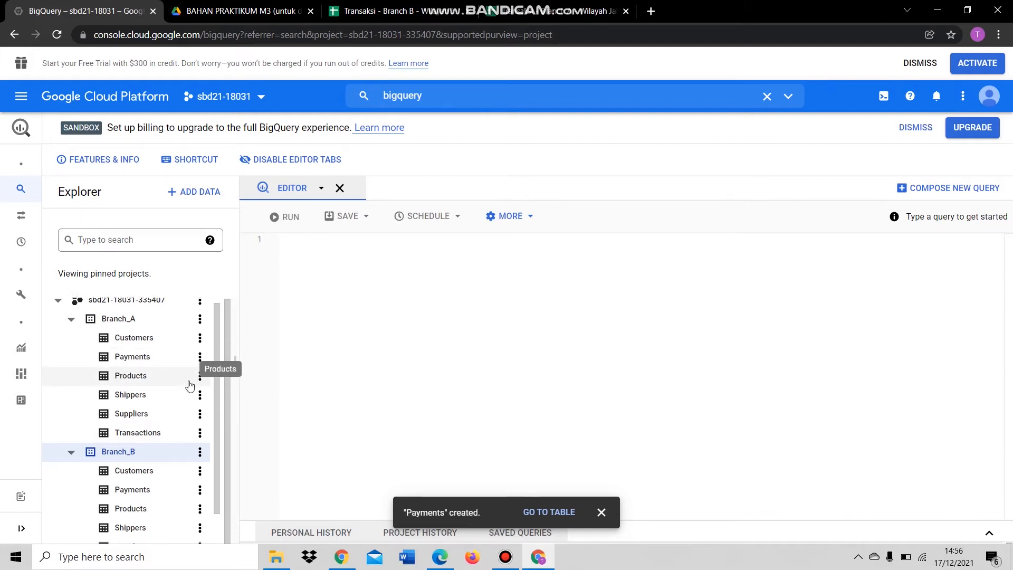
scroll(190, 384, "down", 1)
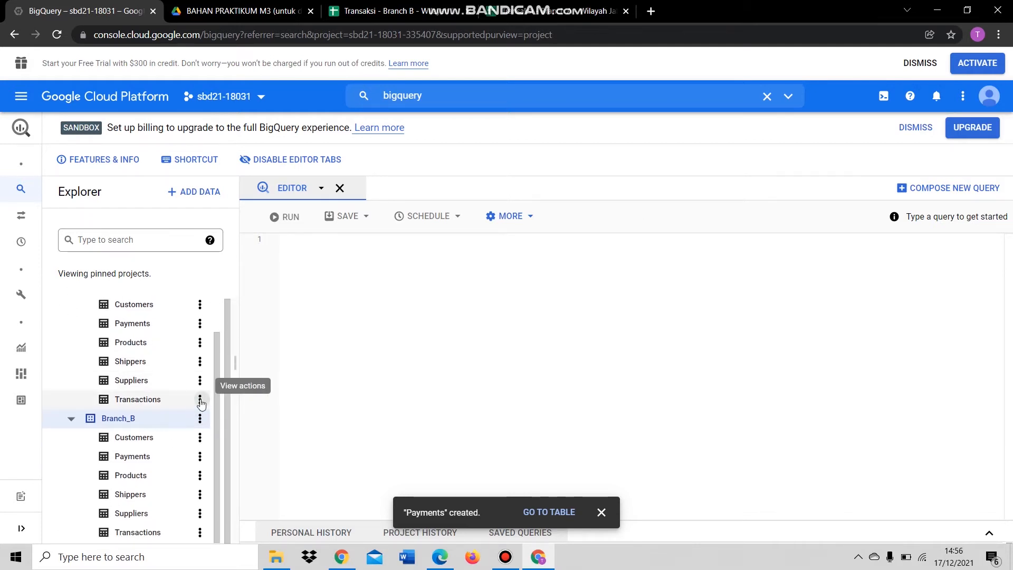
- Open a query on Branch_A.Transactions in a second editor and select its starter SELECT text
left_click(200, 399)
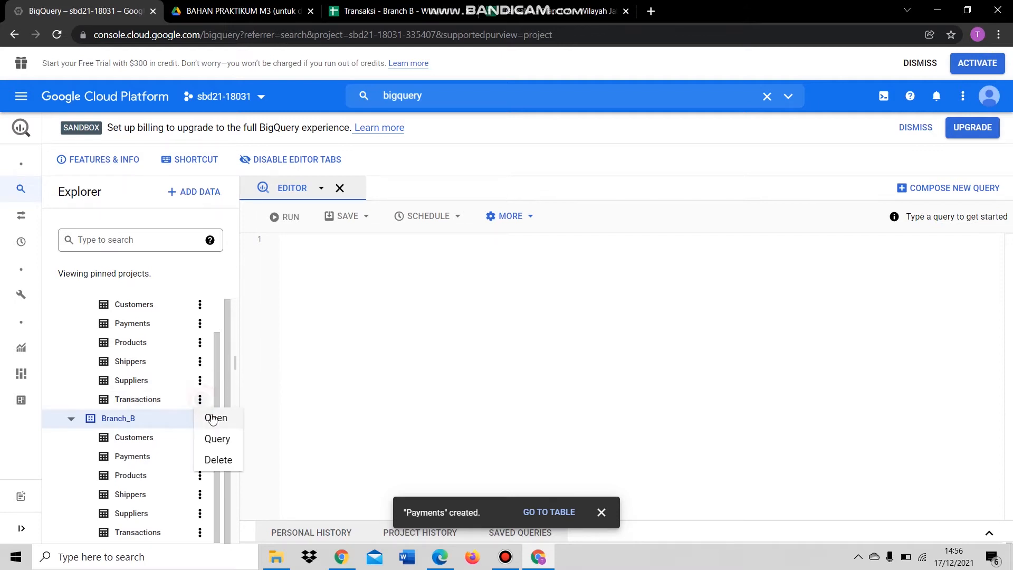
left_click(211, 416)
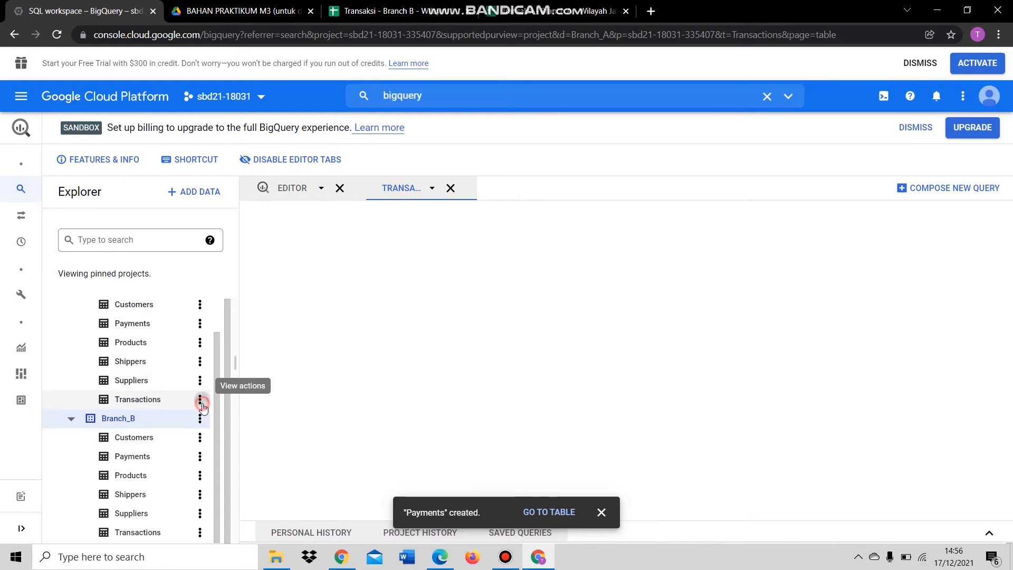
left_click(201, 402)
left_click(218, 438)
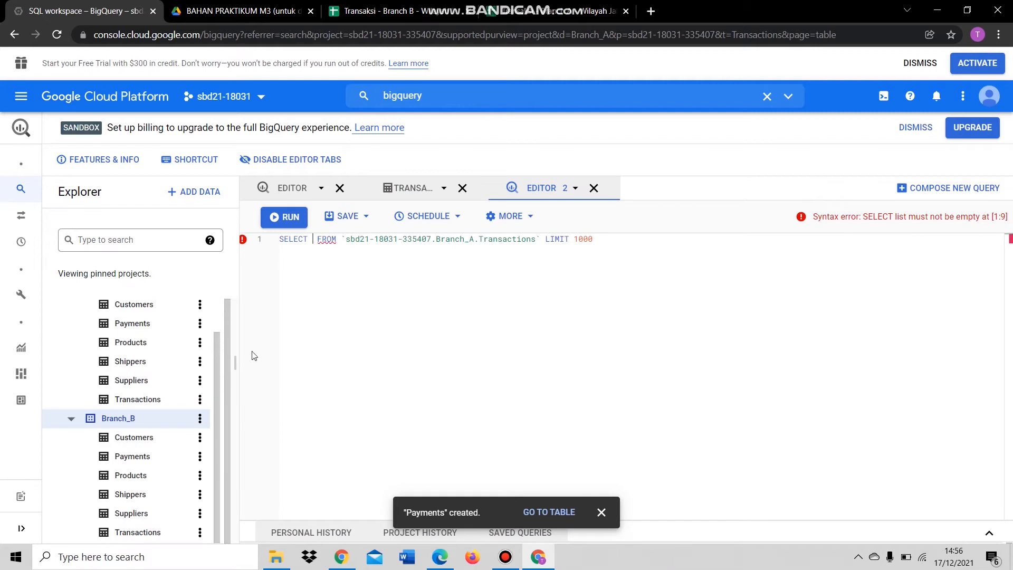
scroll(169, 390, "up", 2)
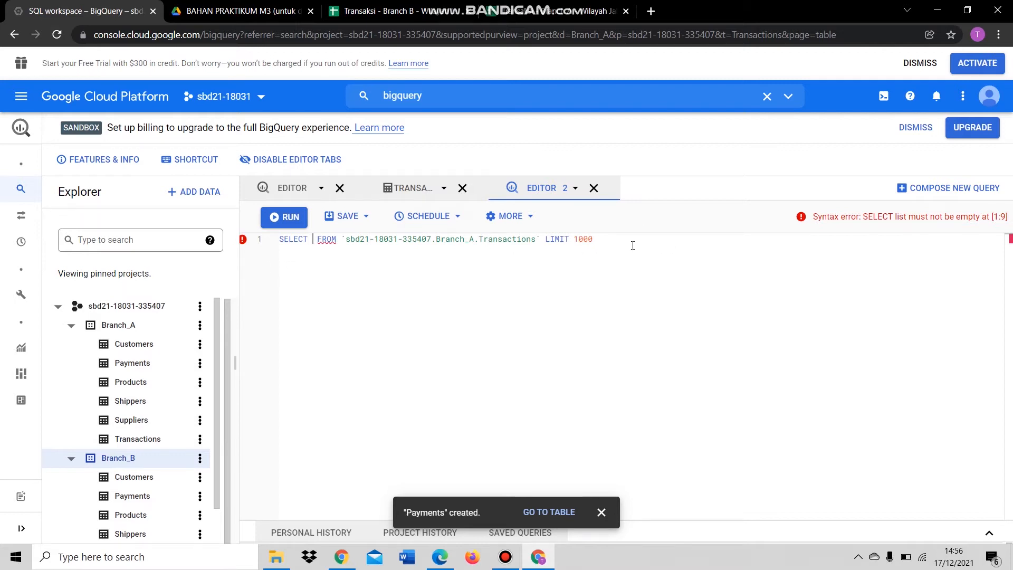
left_click_drag(632, 242, 283, 248)
- Copy the RUMUS JOIN & UNION query from the MODUL SBD 2021 PDF, then return to BigQuery
mouse_move(430, 563)
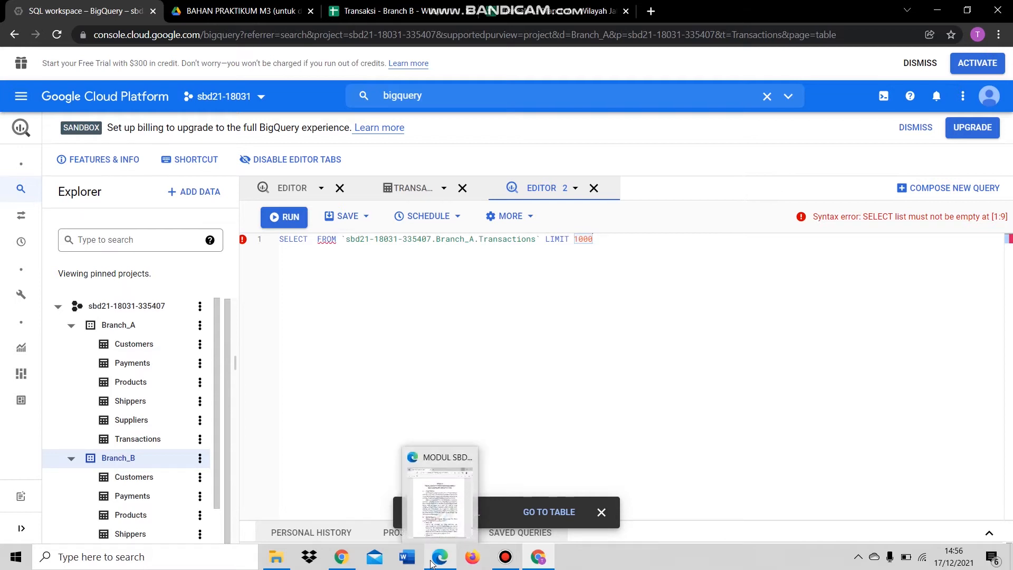
left_click(431, 564)
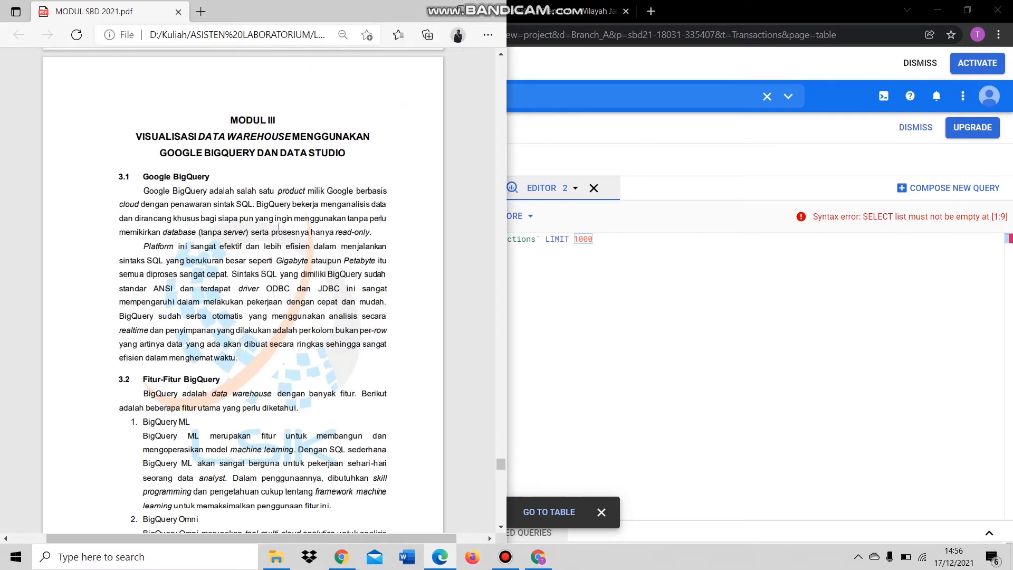
scroll(279, 227, "down", 5)
scroll(278, 227, "down", 20)
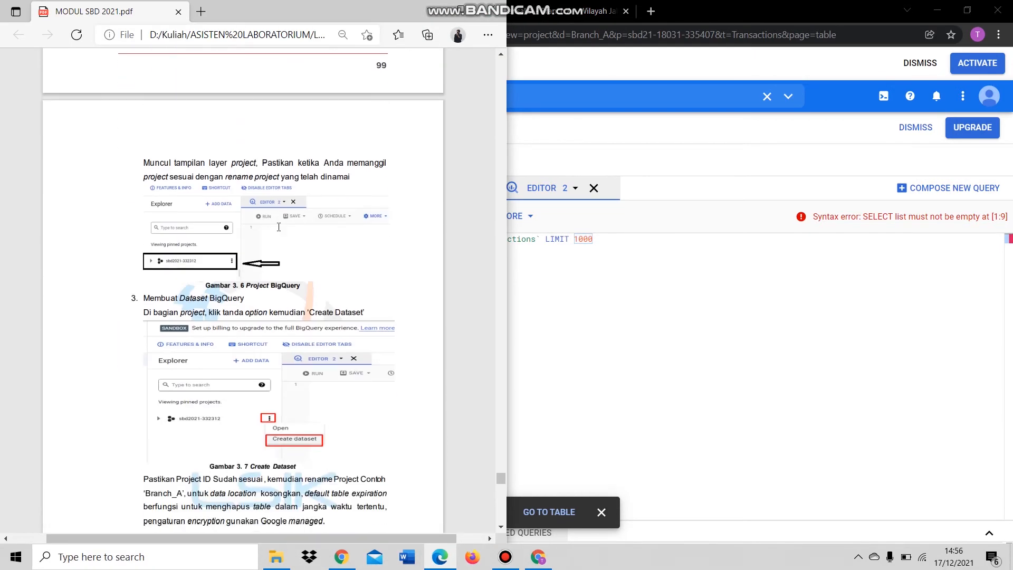
scroll(278, 227, "down", 20)
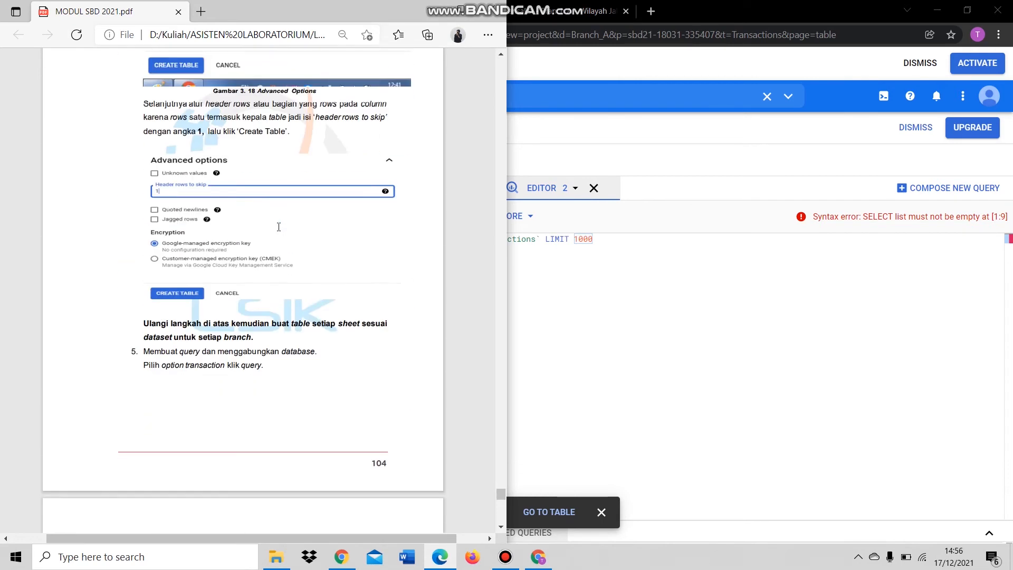
scroll(278, 227, "down", 4)
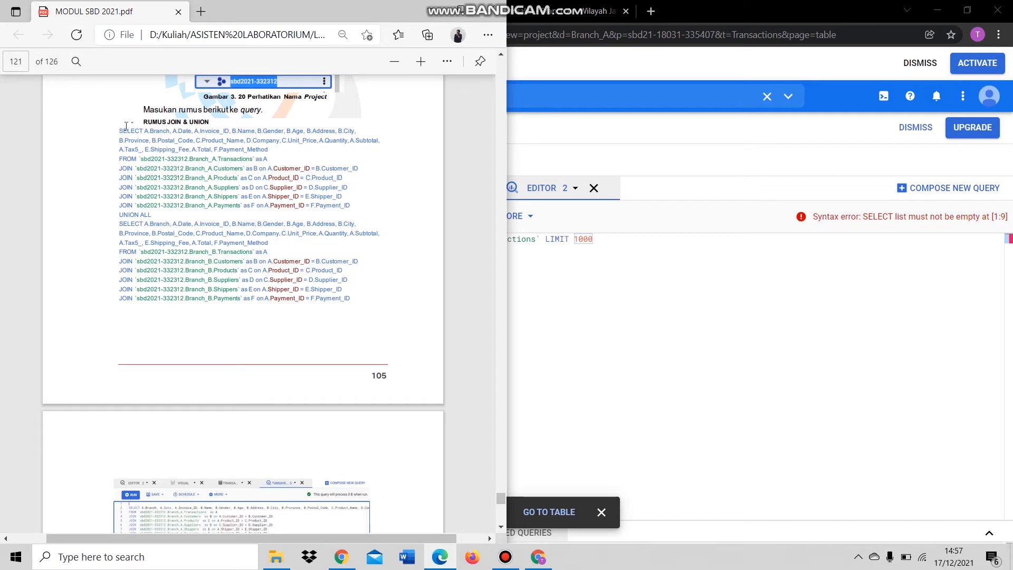
left_click_drag(117, 134, 351, 298)
key("ctrl+c")
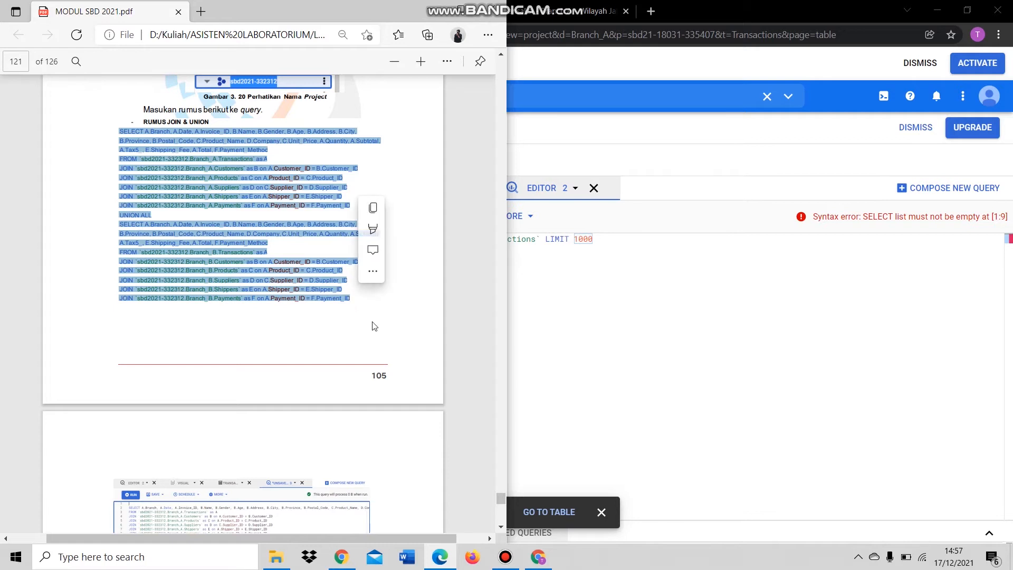
scroll(381, 302, "down", 3)
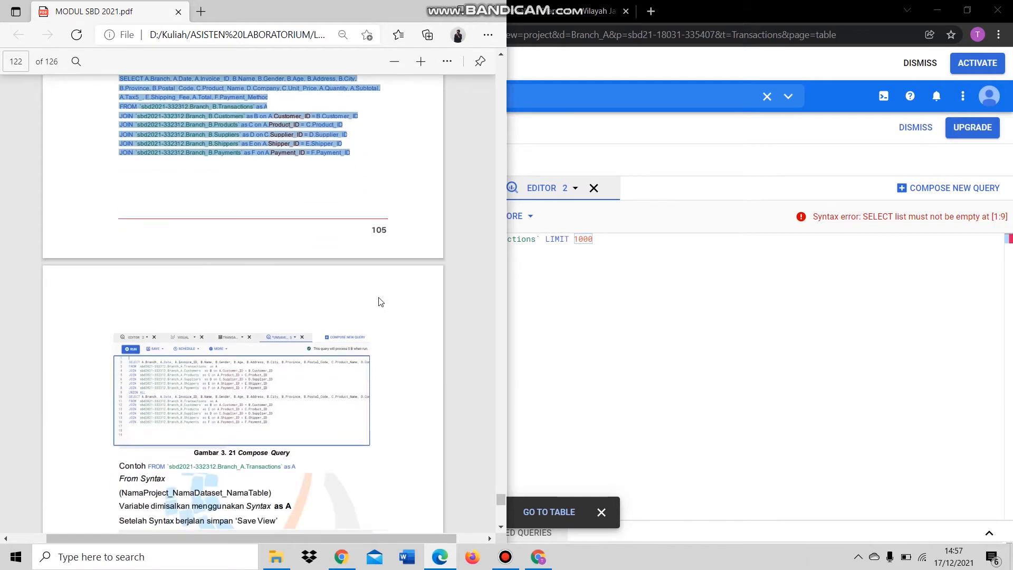
left_click(581, 252)
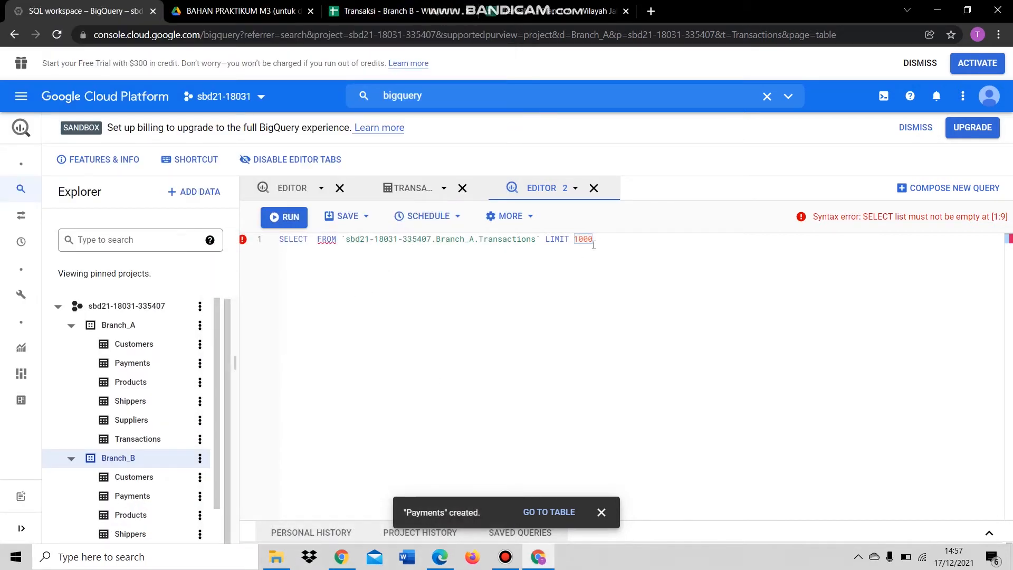
- Replace the starter query line with the pasted UNION ALL query
left_click_drag(593, 239, 282, 240)
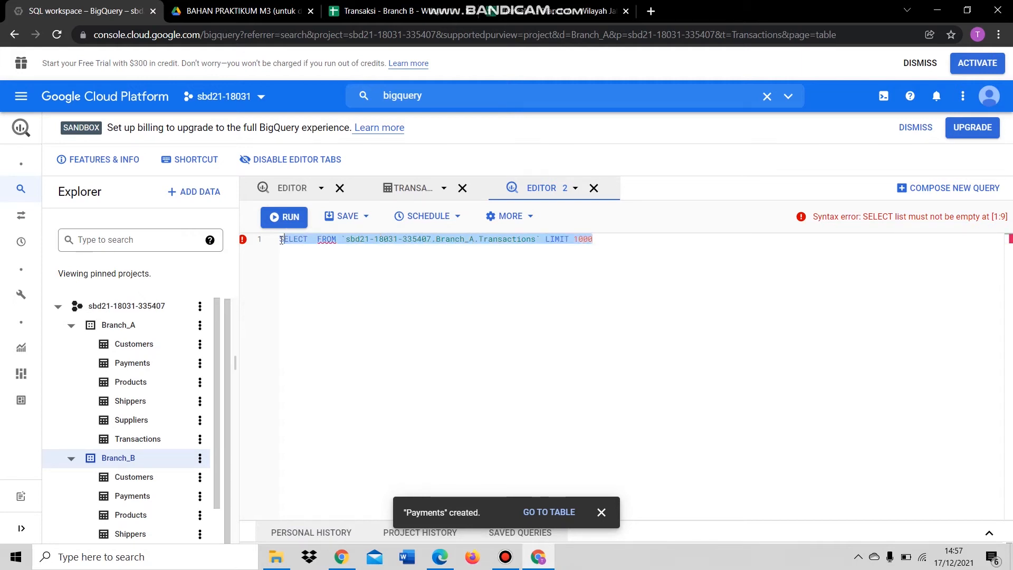
key("BackSpace")
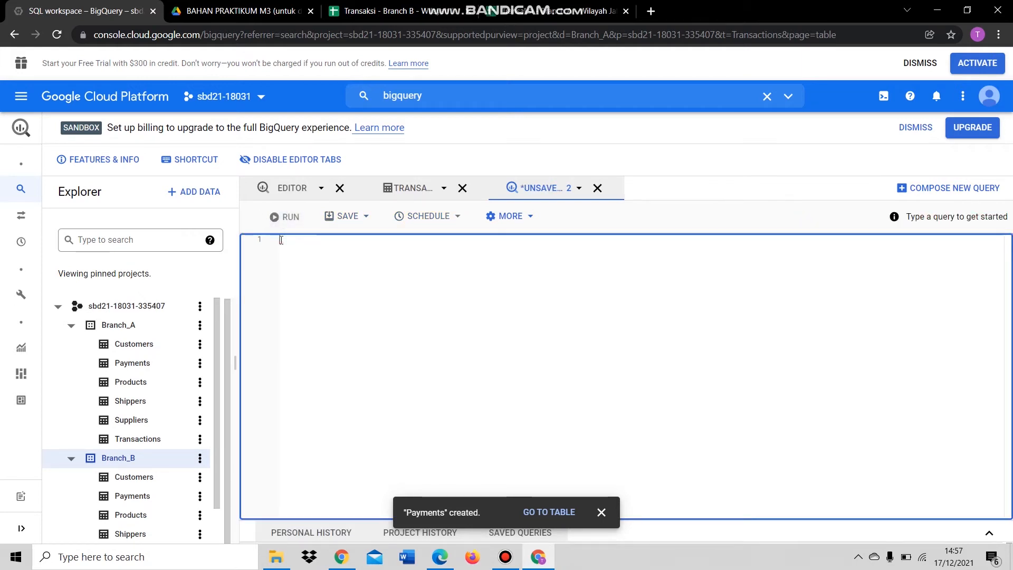
key("ctrl+v")
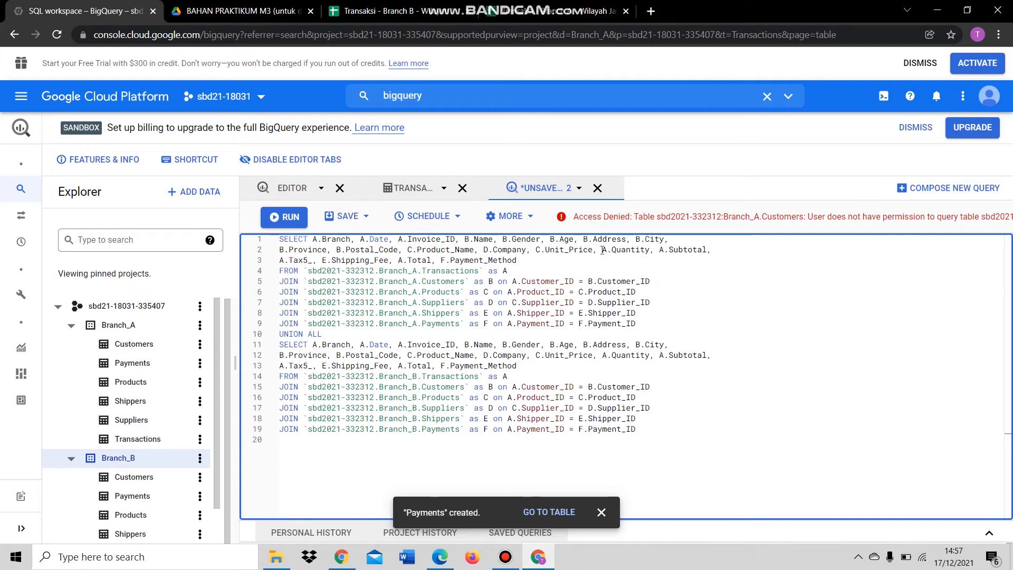
left_click(299, 302)
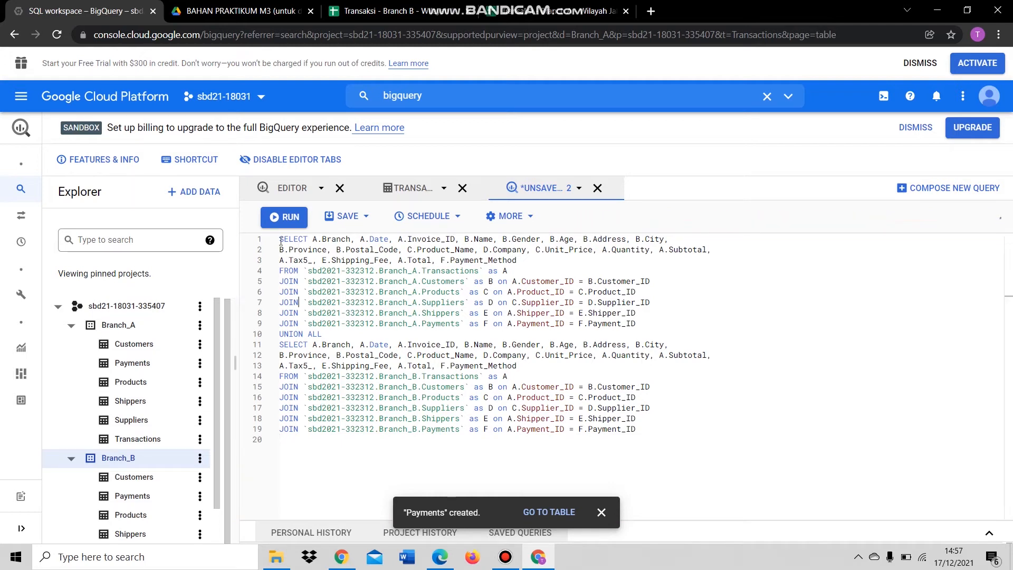
left_click_drag(280, 240, 339, 452)
left_click(325, 452)
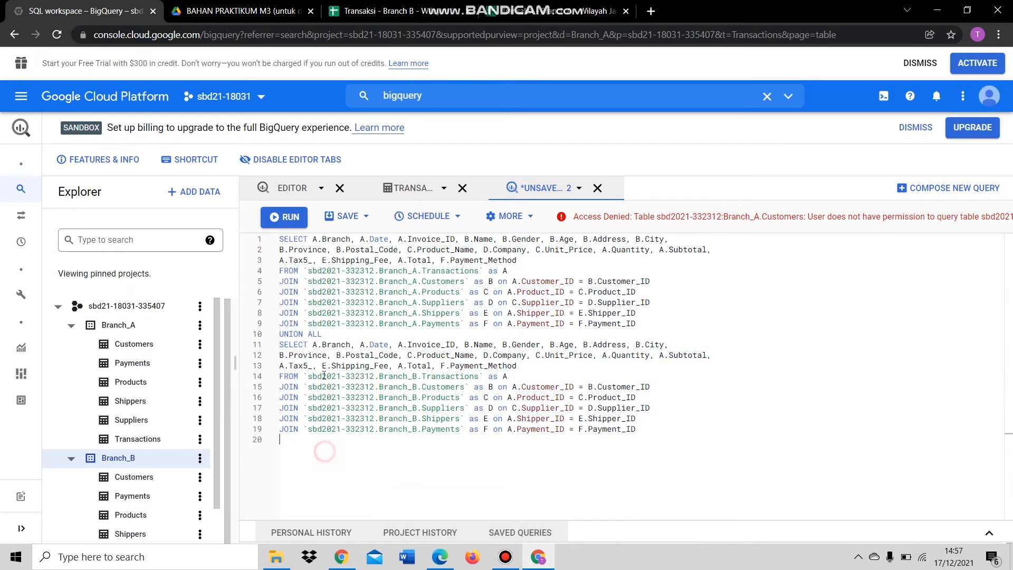
- Review line 1's Branch, Date, Invoice_ID, Name, Gender, Age columns and select line 4's sample project ID
left_click(284, 239)
left_click(327, 241)
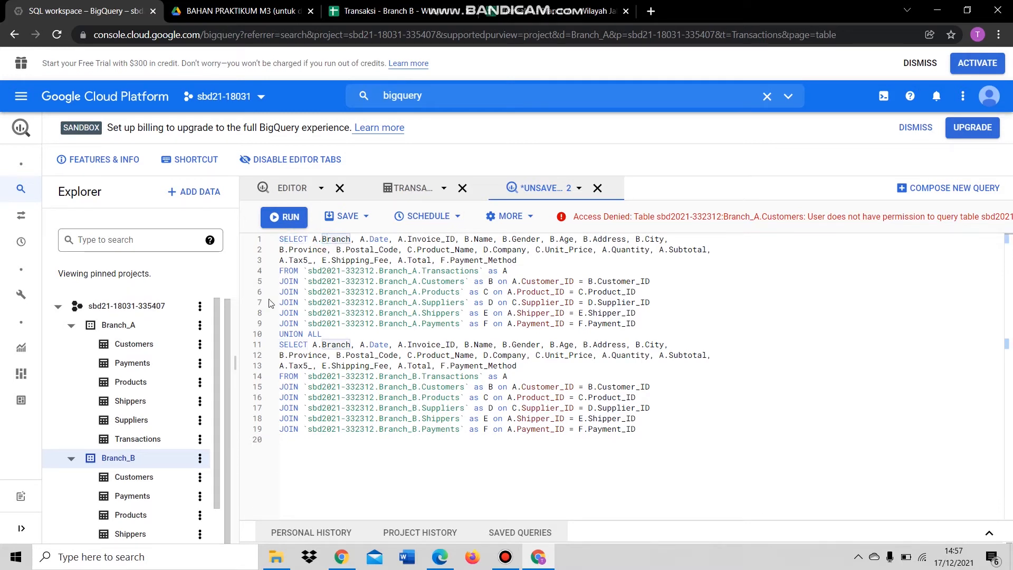
left_click(390, 241)
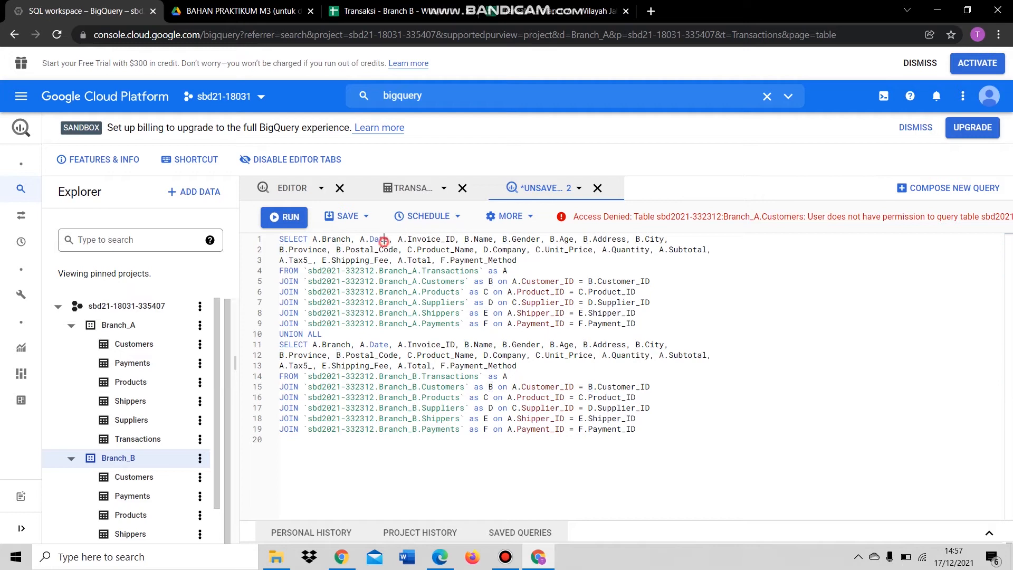
left_click(424, 240)
left_click(483, 240)
left_click(524, 240)
left_click(580, 242)
left_click_drag(310, 270, 376, 271)
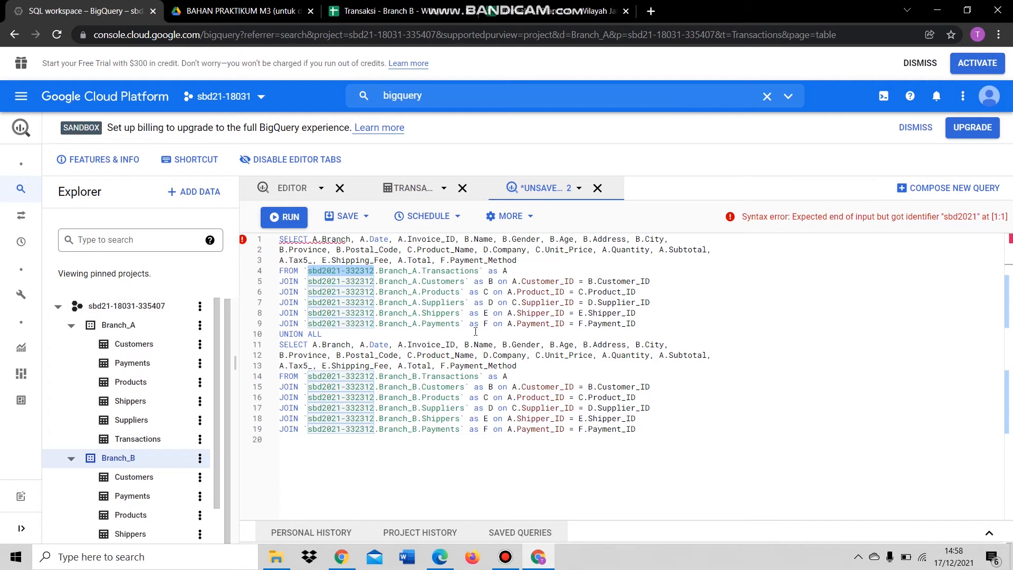
key("BackSpace")
type("sb")
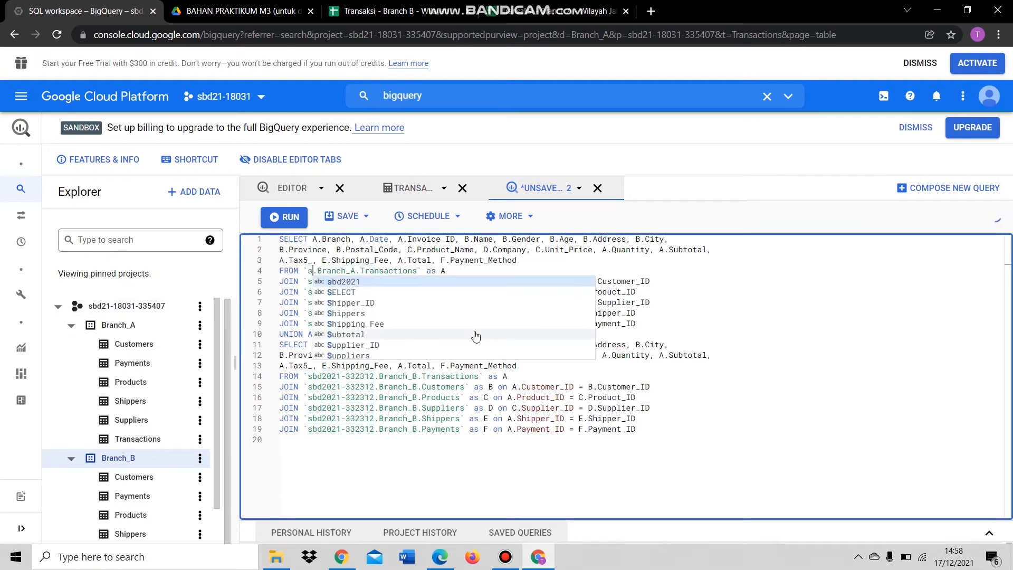
type("d21")
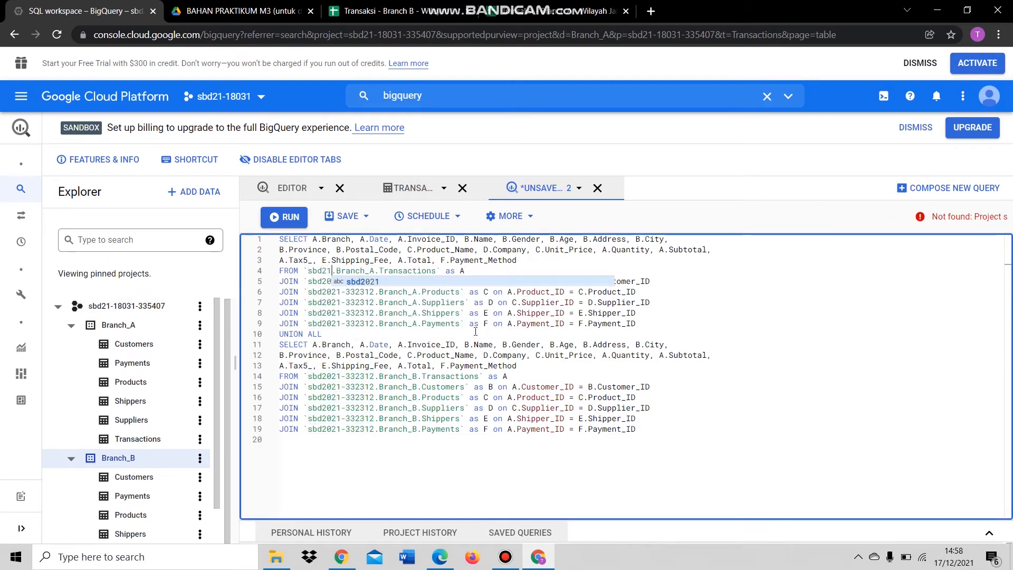
type("-18031-3")
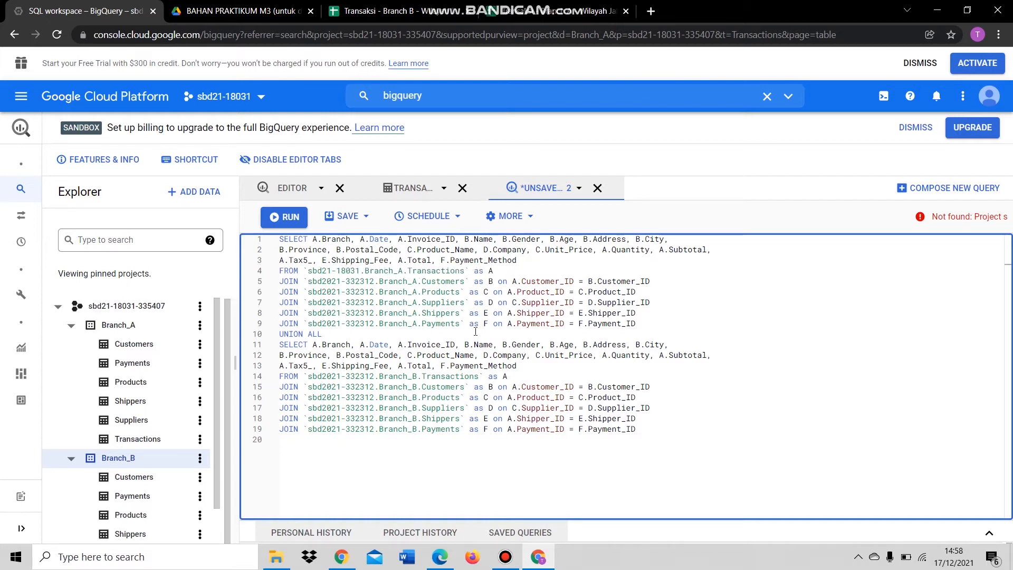
type("35407")
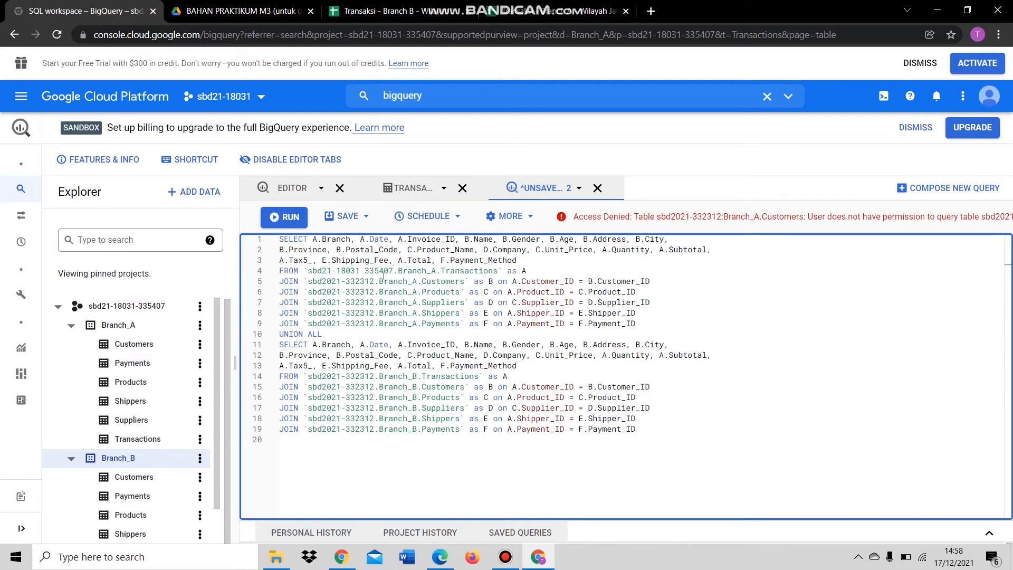
left_click_drag(394, 271, 308, 272)
key("ctrl+c")
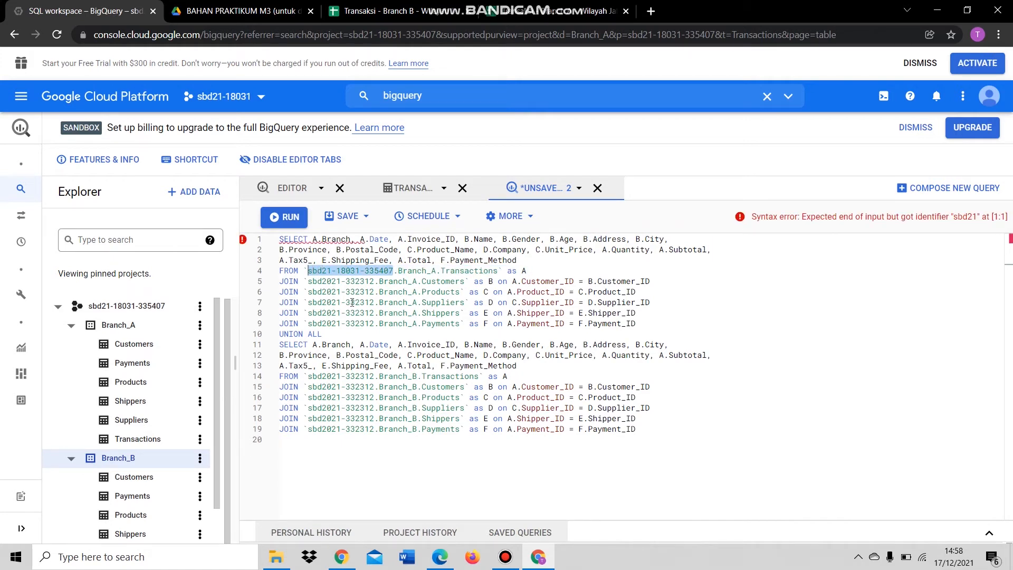
left_click_drag(309, 281, 373, 283)
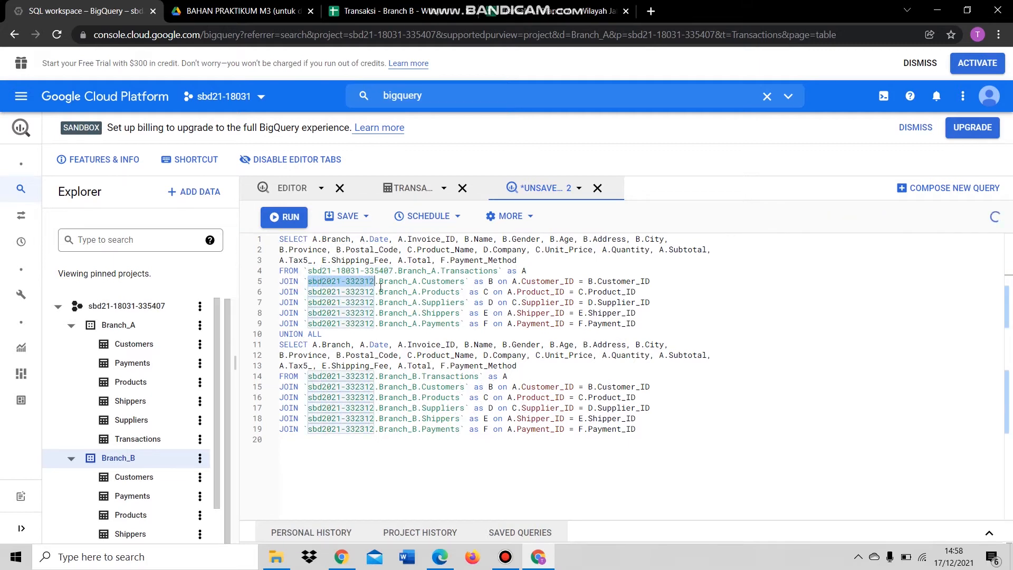
key("ctrl+v")
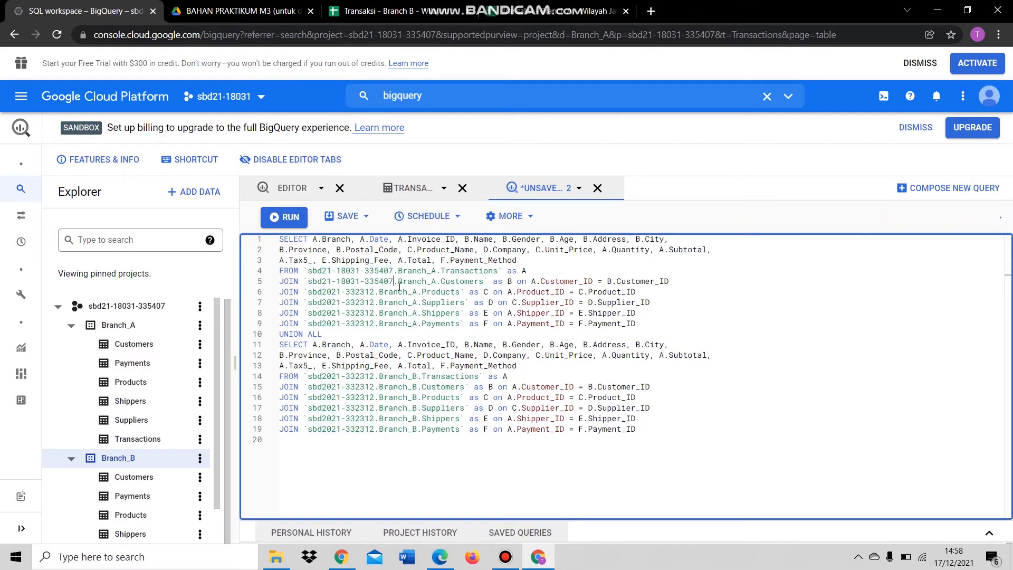
left_click_drag(309, 292, 374, 290)
key("ctrl+v")
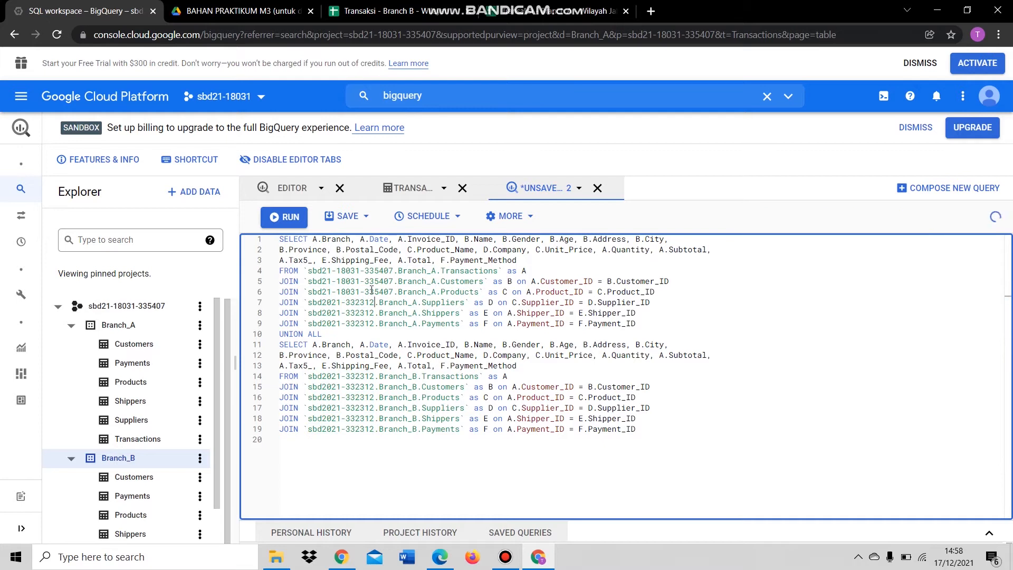
key("Down")
key("ctrl+shift+Left")
key("ctrl+shift+Left")
key("ctrl+shift+Left")
key("ctrl+v")
key("Down")
key("ctrl+shift+Left")
key("ctrl+shift+Left")
key("ctrl+shift+Left")
key("ctrl+v")
key("Down")
key("ctrl+shift+Left")
key("ctrl+shift+Left")
key("ctrl+shift+Left")
key("ctrl+v")
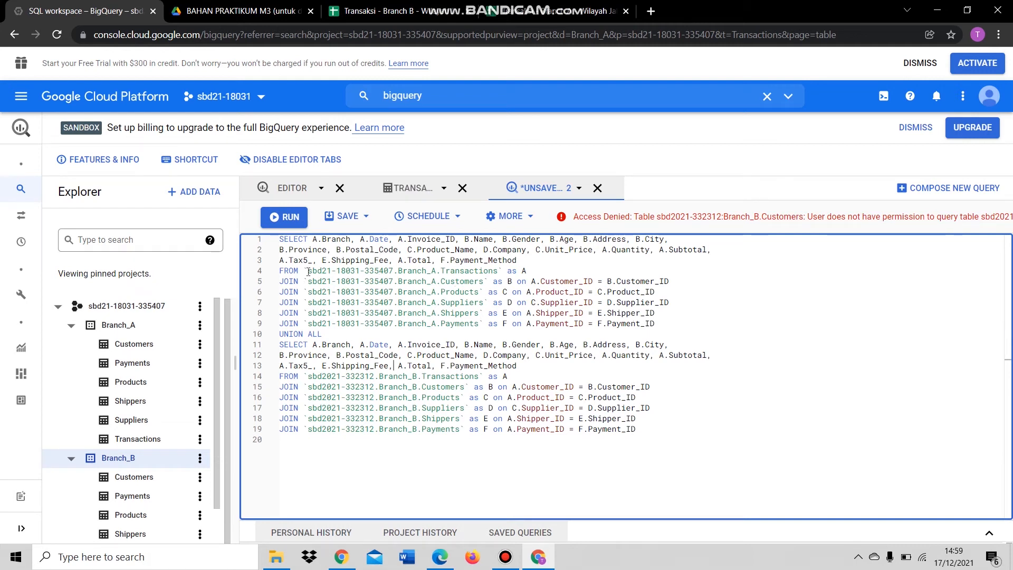
- Check line 4's new project ID and alias A, then rerun the UNION ALL query
left_click(343, 275)
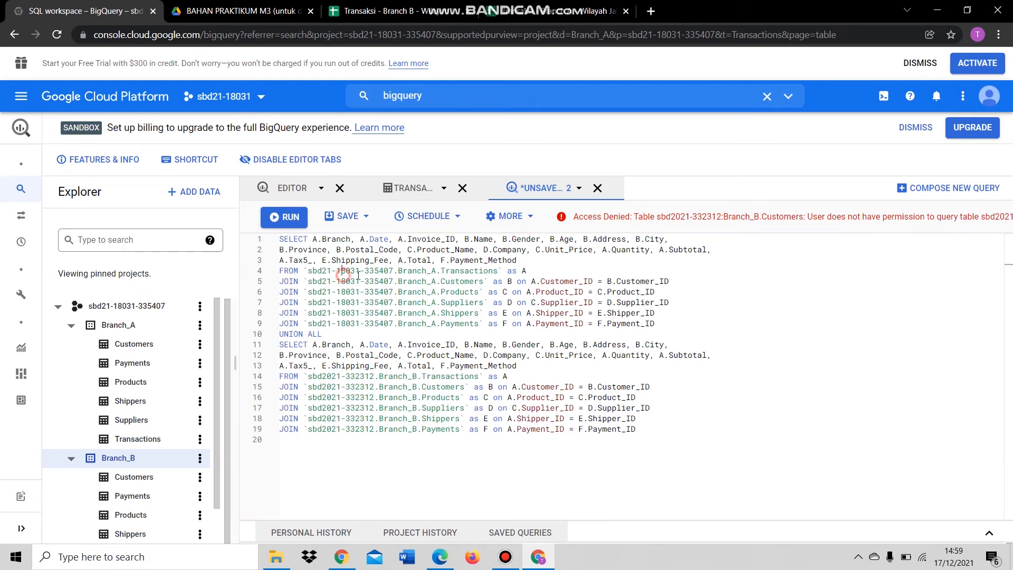
left_click_drag(315, 270, 372, 270)
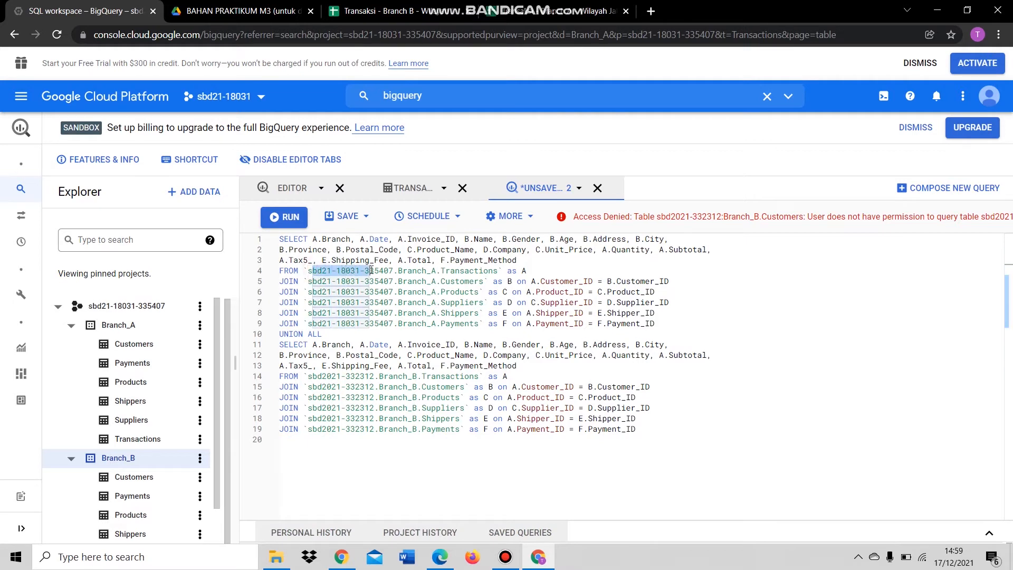
left_click(398, 271)
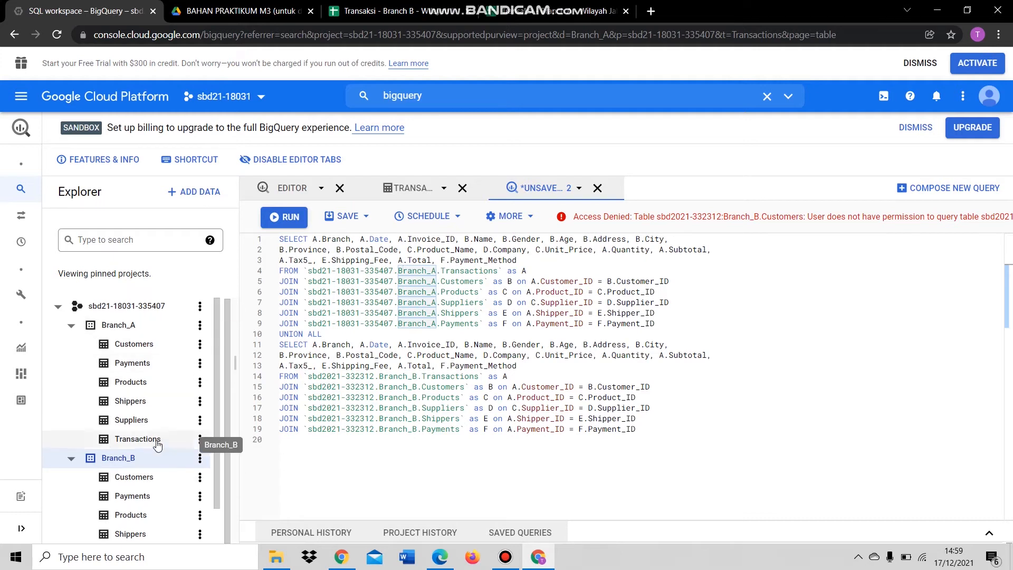
left_click(532, 273)
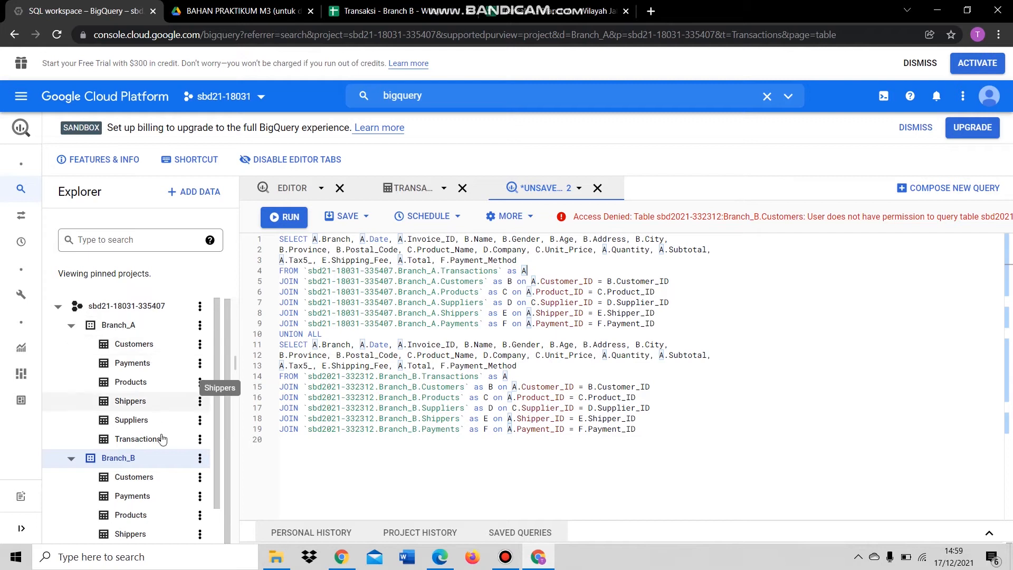
double_click(524, 271)
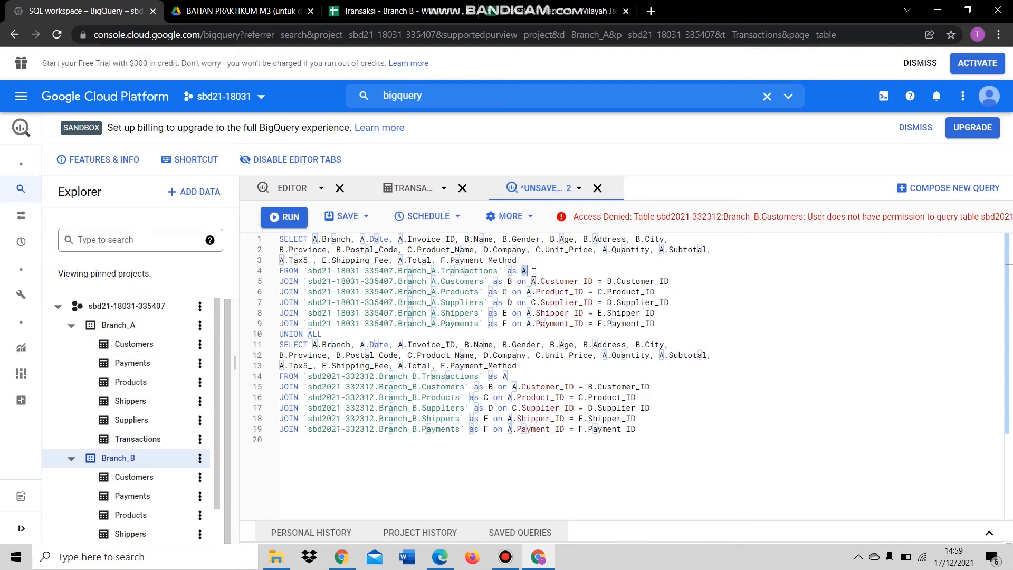
key("ctrl+Return")
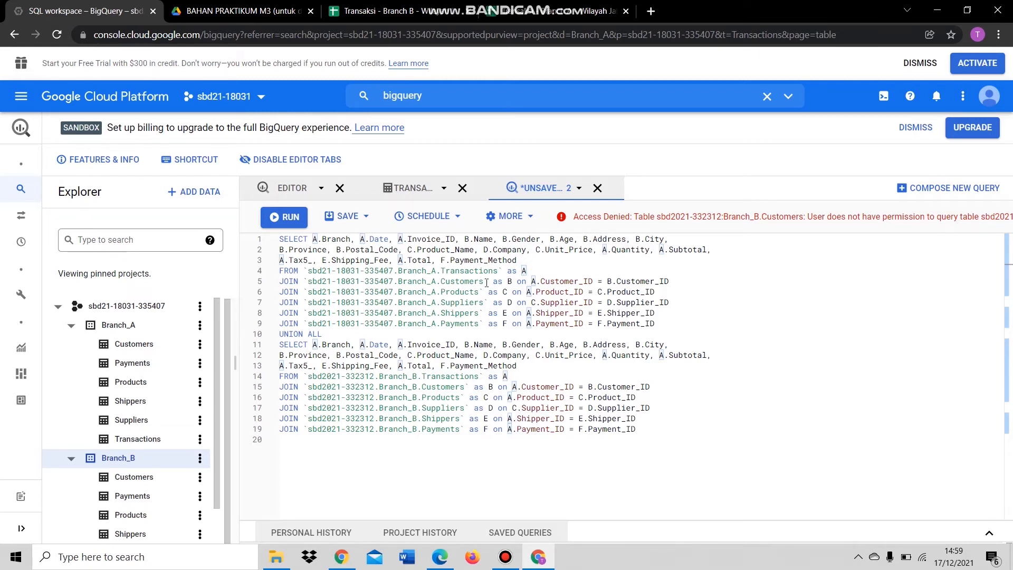
- Inspect the A and B aliases and Customer_ID usage, then view the Branch_A Transactions schema
left_click(511, 283)
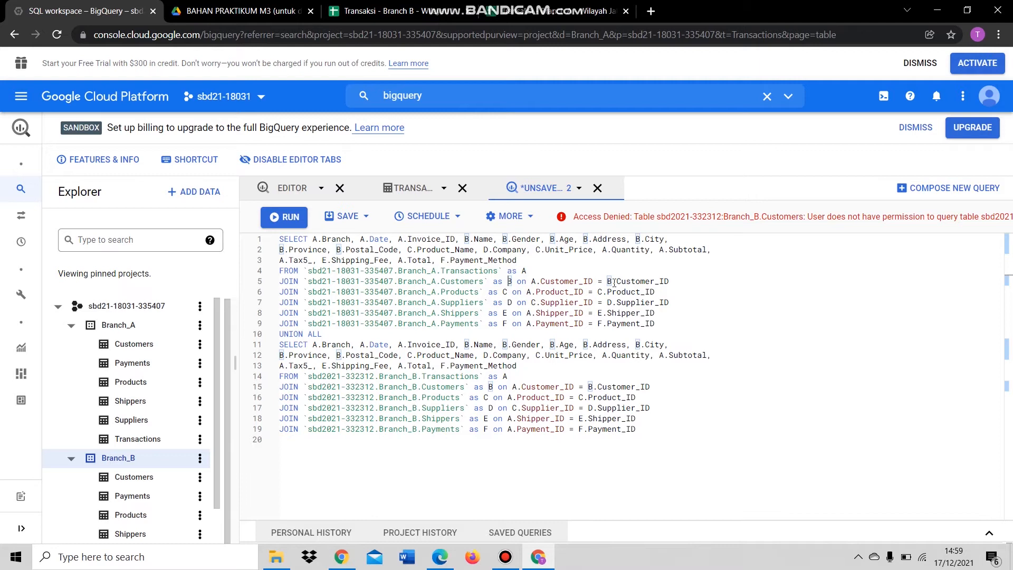
left_click(534, 283)
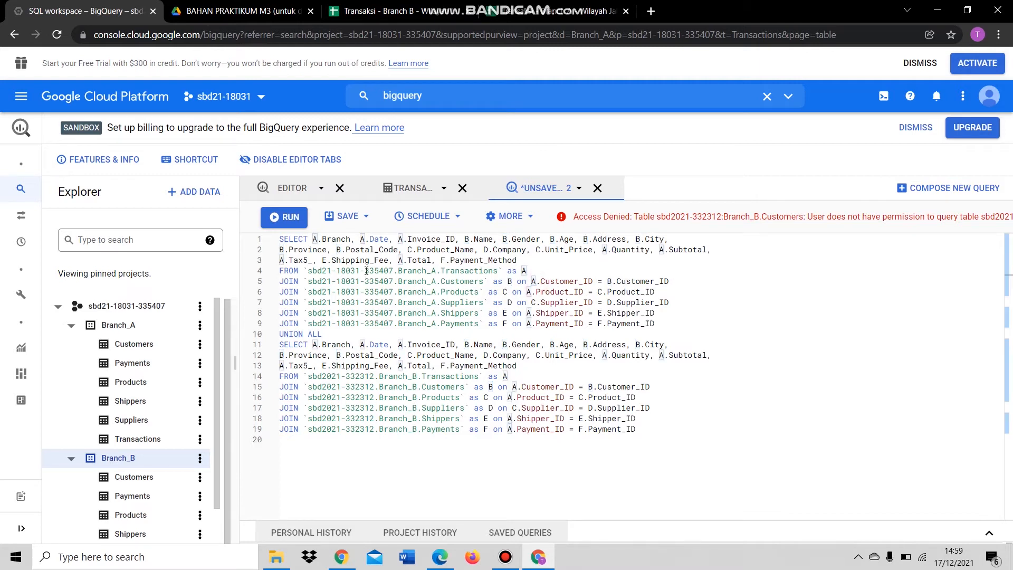
left_click_drag(398, 271, 499, 268)
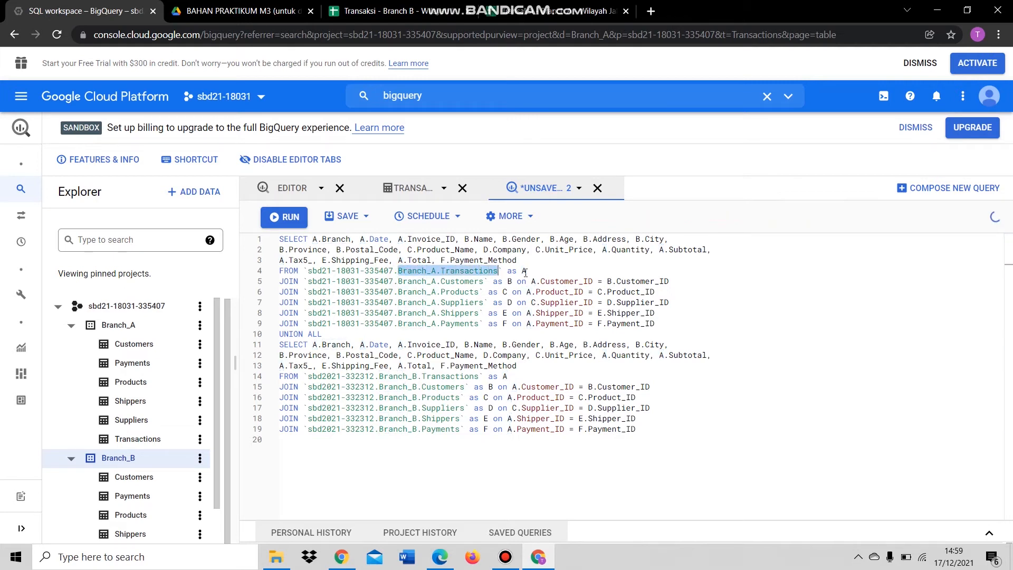
left_click(534, 271)
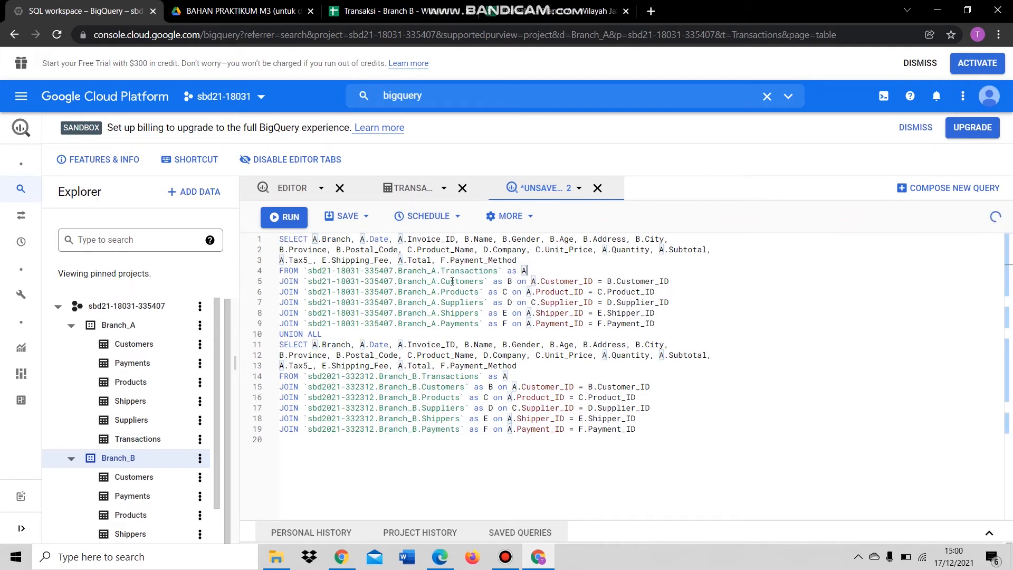
left_click_drag(529, 271, 503, 271)
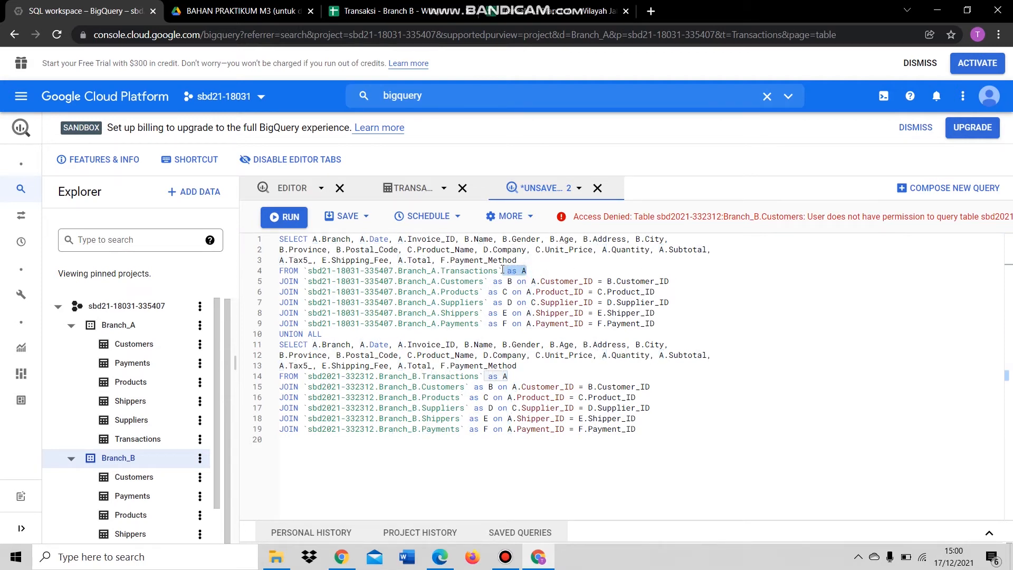
left_click(532, 281)
left_click(567, 282)
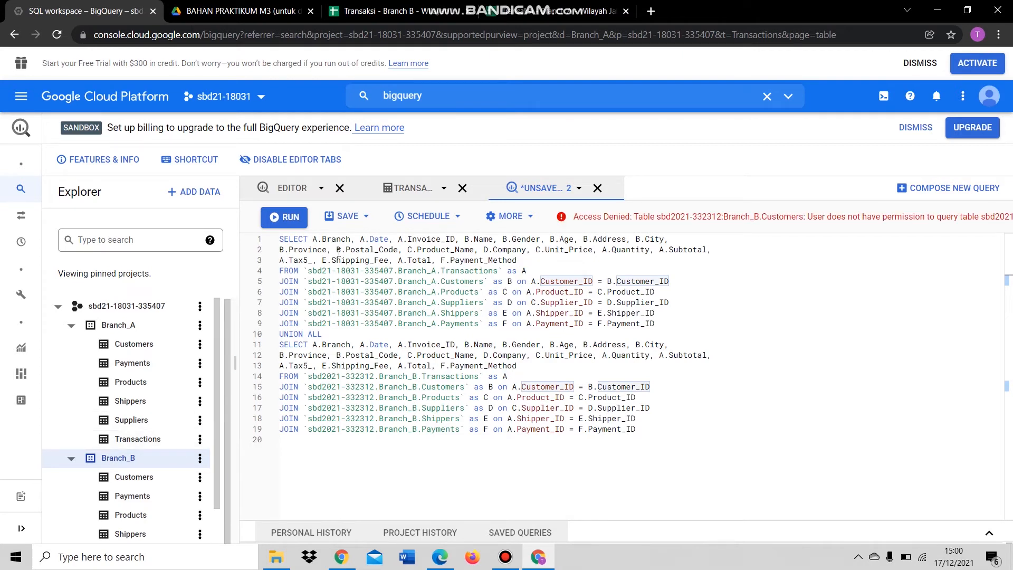
left_click(411, 201)
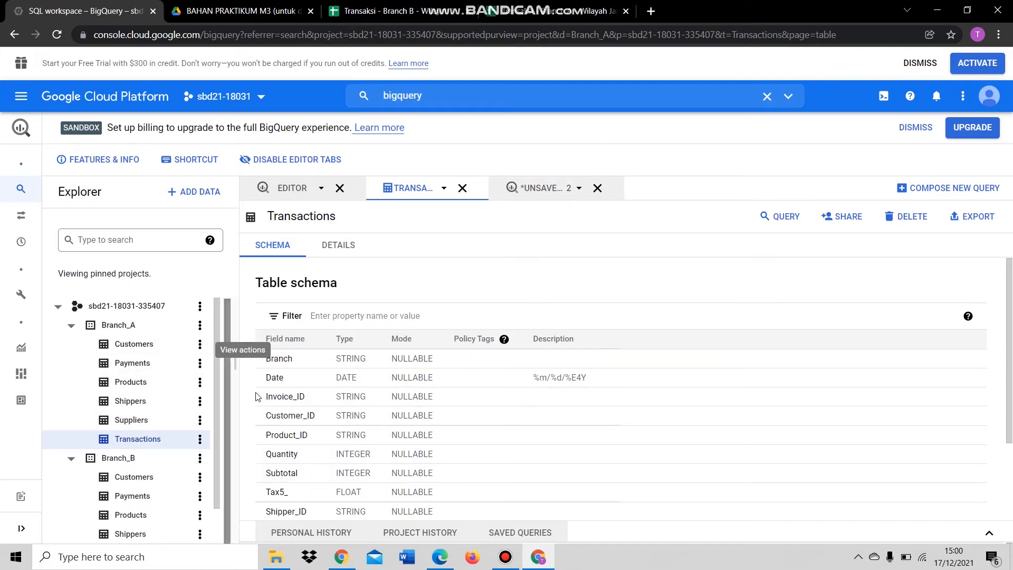
- Return to the unsaved UNION ALL query and inspect line 5's Branch_A Customers join and aliases
left_click(525, 189)
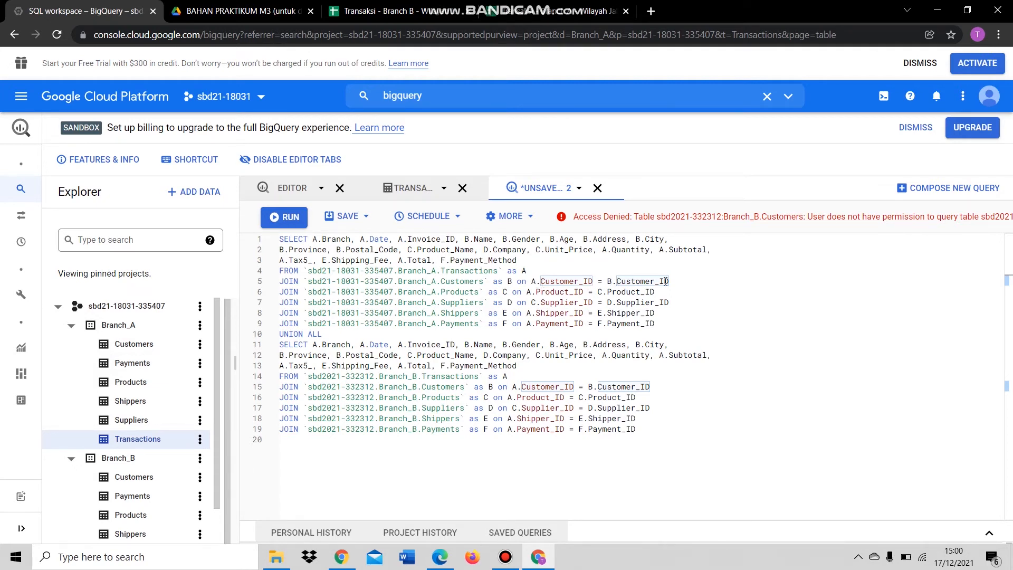
left_click(612, 282)
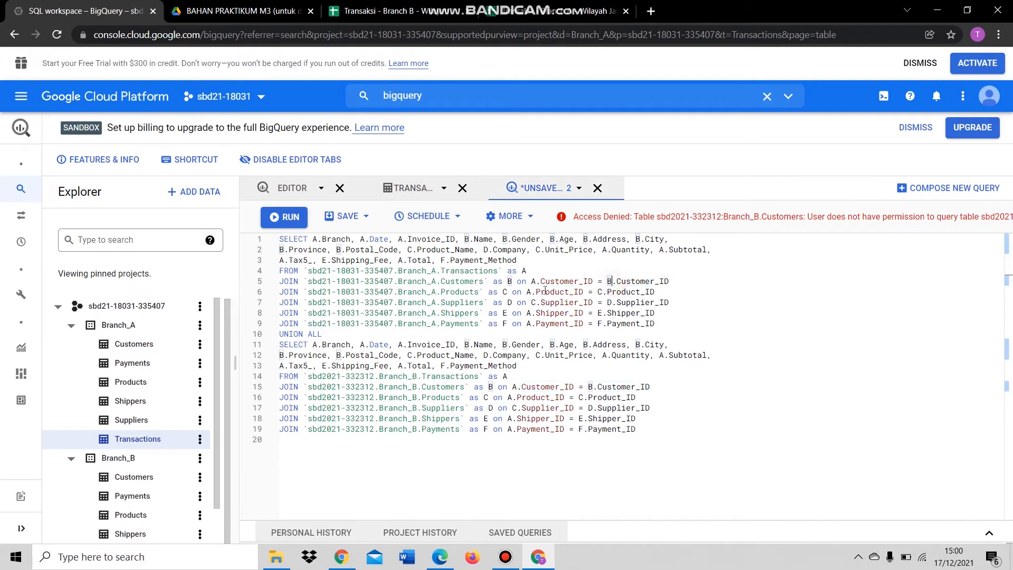
left_click(512, 285)
left_click_drag(399, 282, 481, 282)
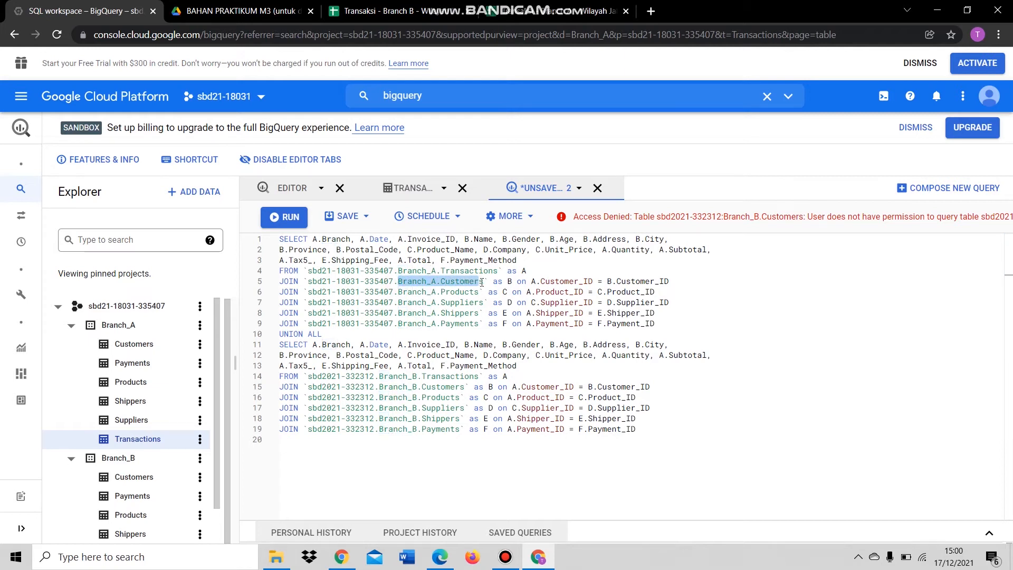
left_click(511, 282)
left_click(629, 282)
left_click(531, 282)
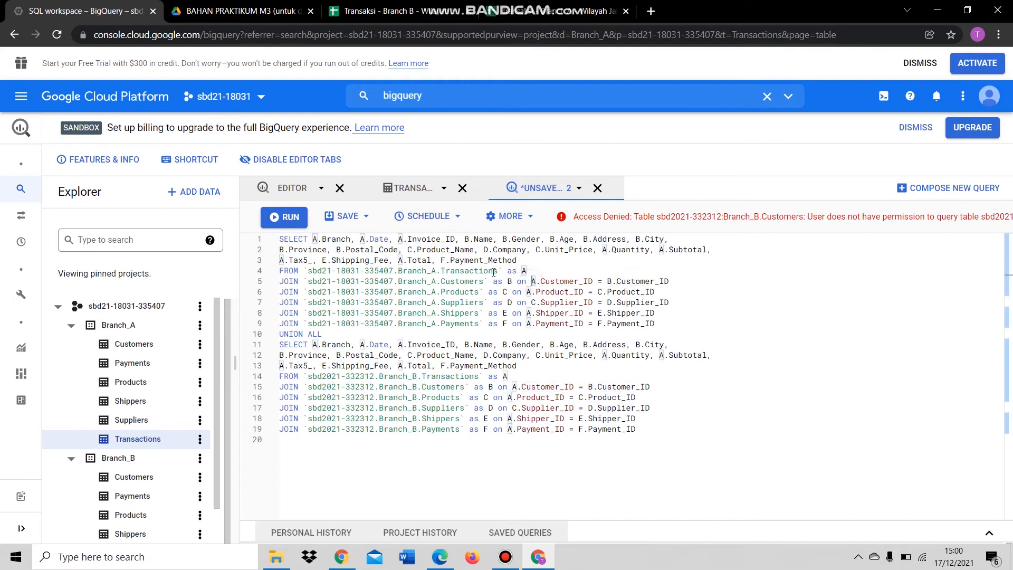
left_click(565, 279)
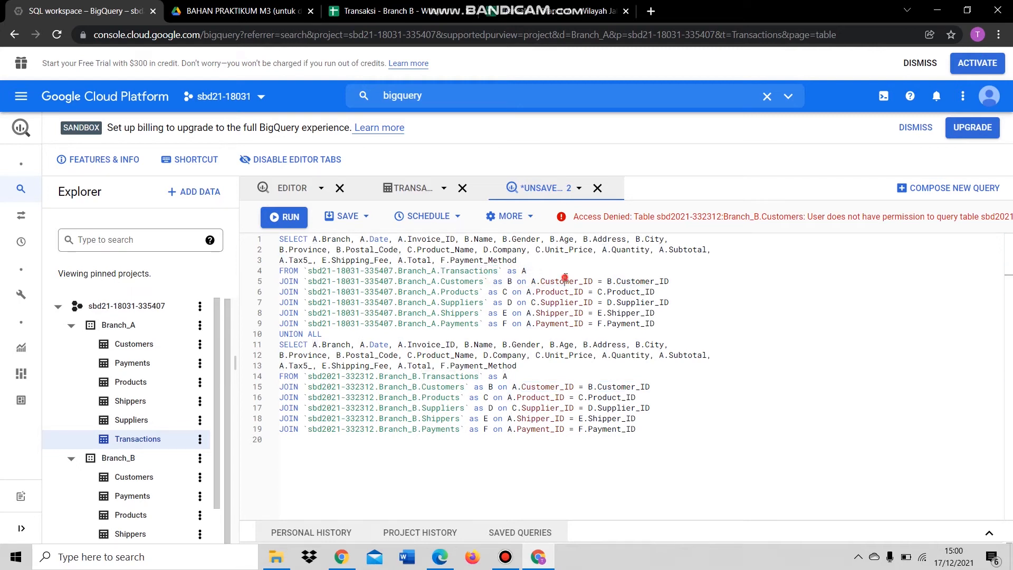
left_click(506, 282)
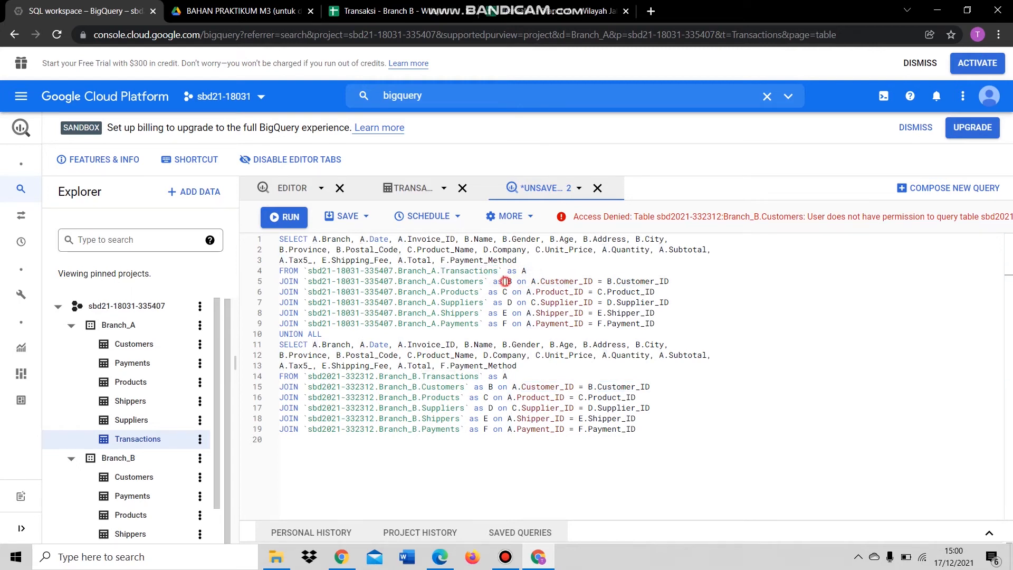
left_click(624, 284)
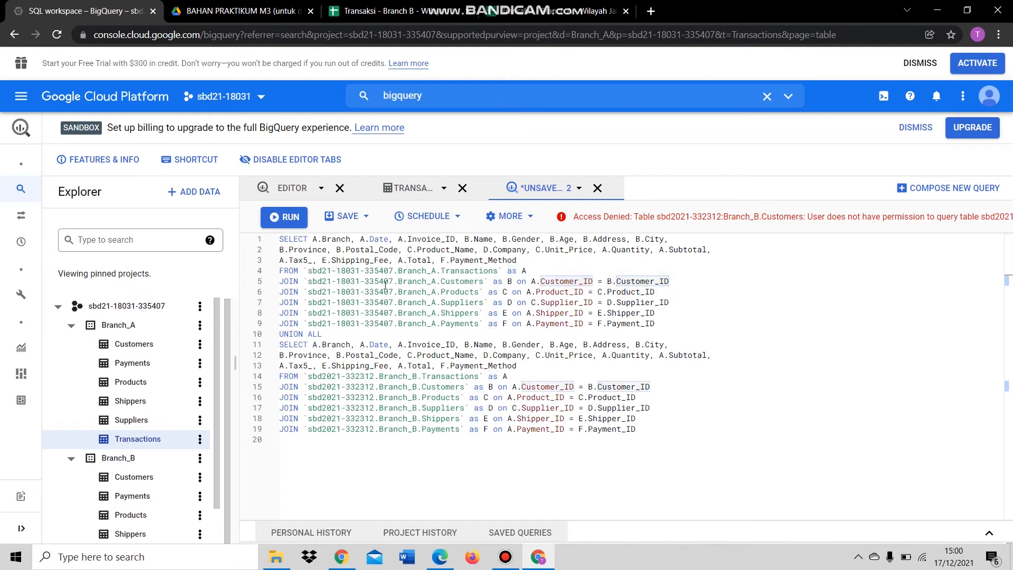
left_click(288, 299)
left_click(328, 292)
left_click_drag(322, 293, 370, 293)
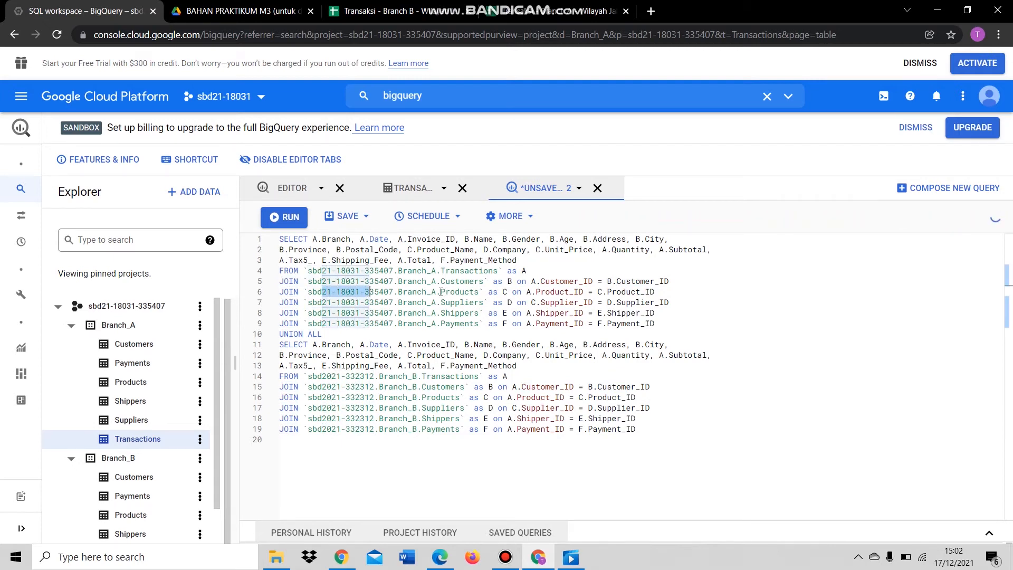
left_click(458, 292)
left_click(507, 292)
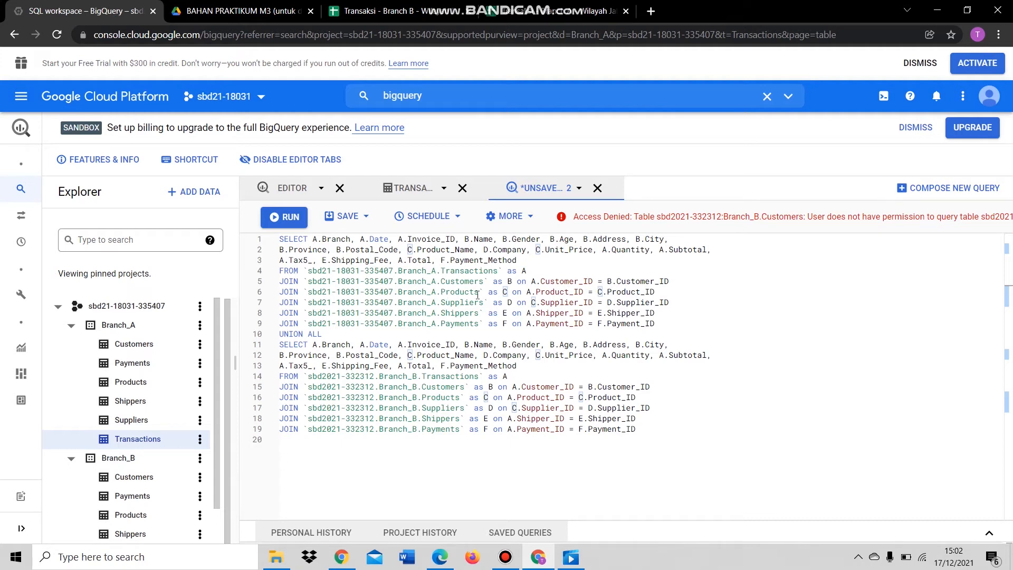
left_click(630, 293)
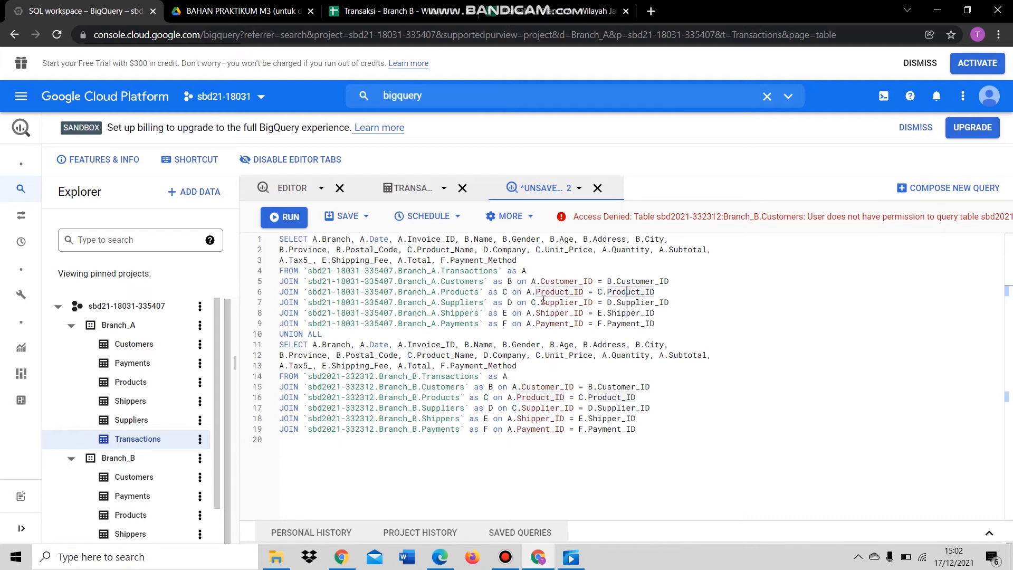
left_click(528, 293)
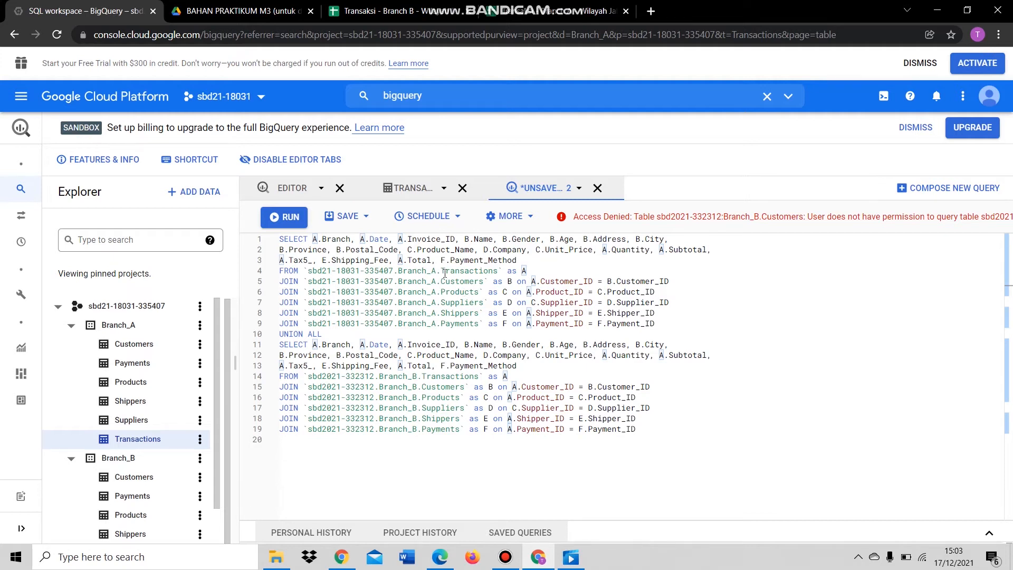
left_click_drag(536, 291, 584, 292)
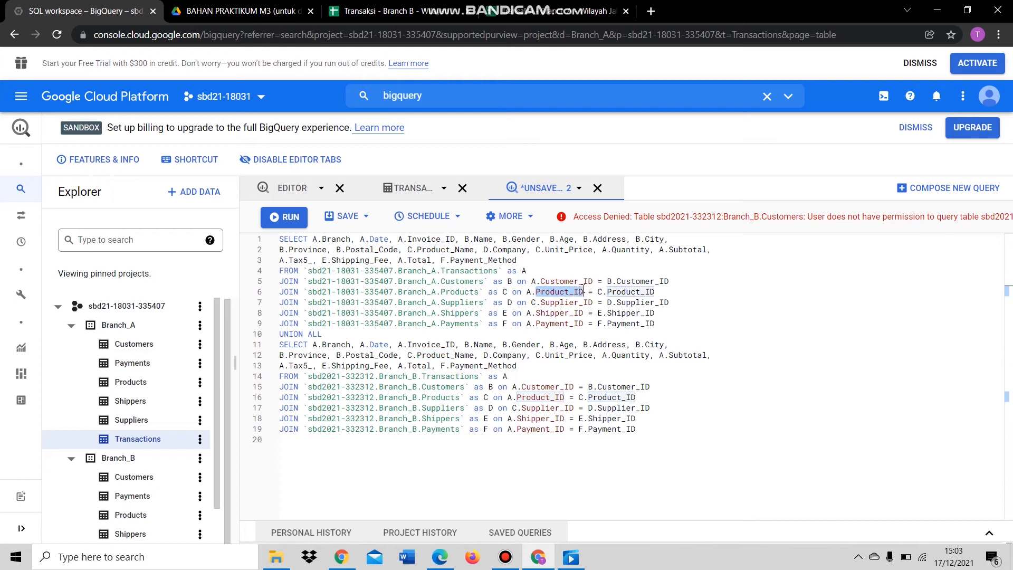
left_click(550, 303)
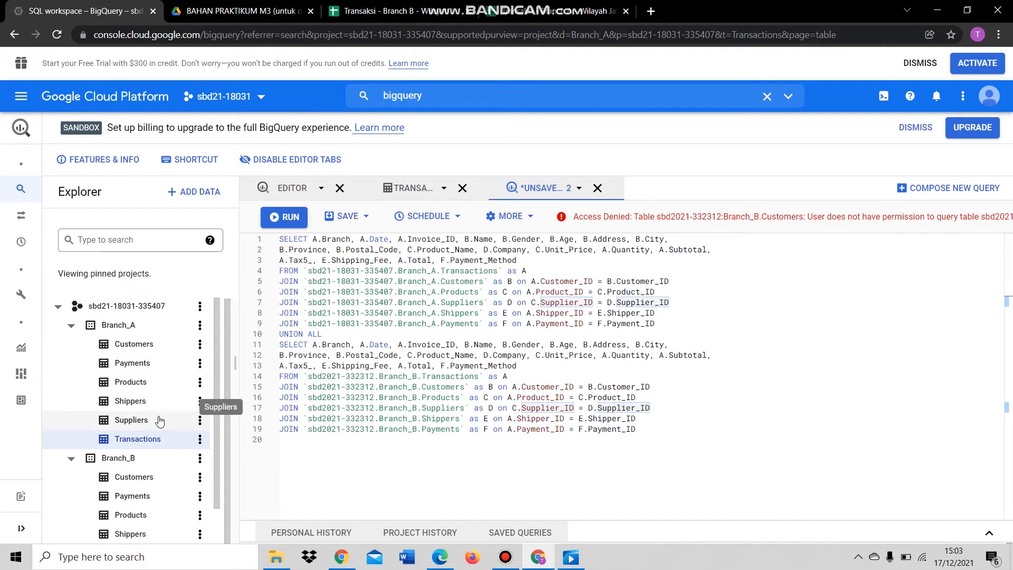
left_click(481, 273)
left_click(480, 291)
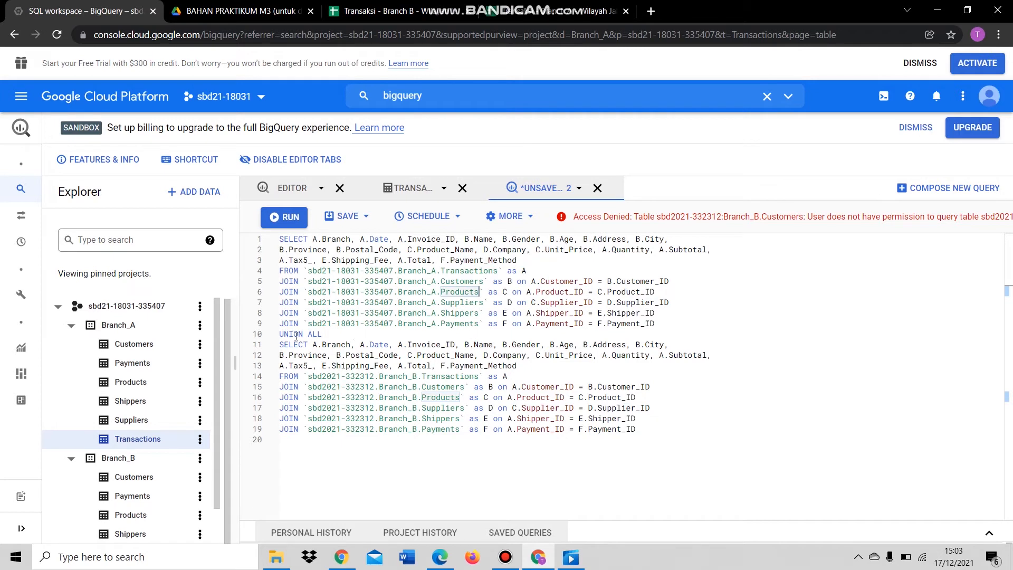
left_click(322, 334)
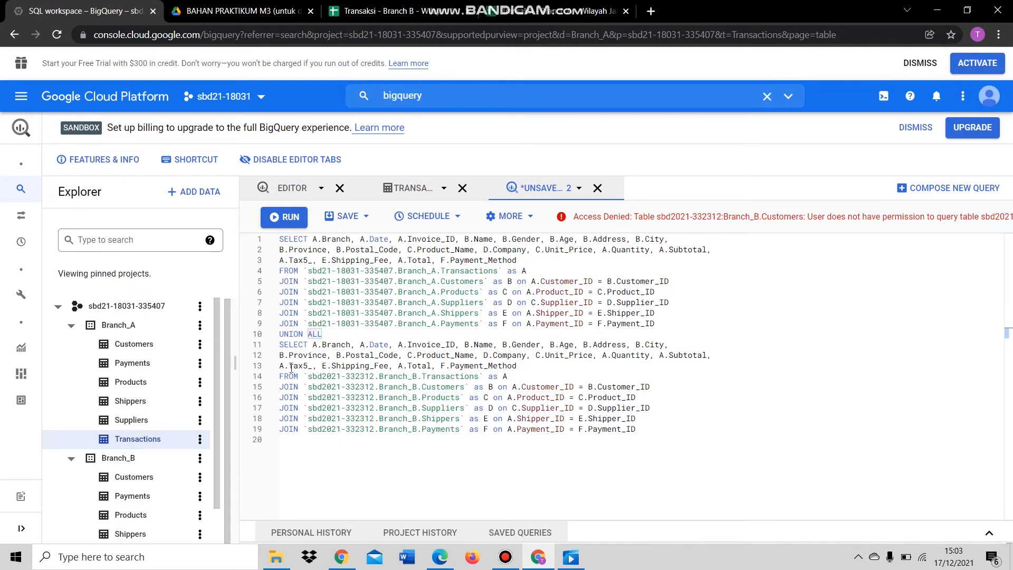
left_click(307, 344)
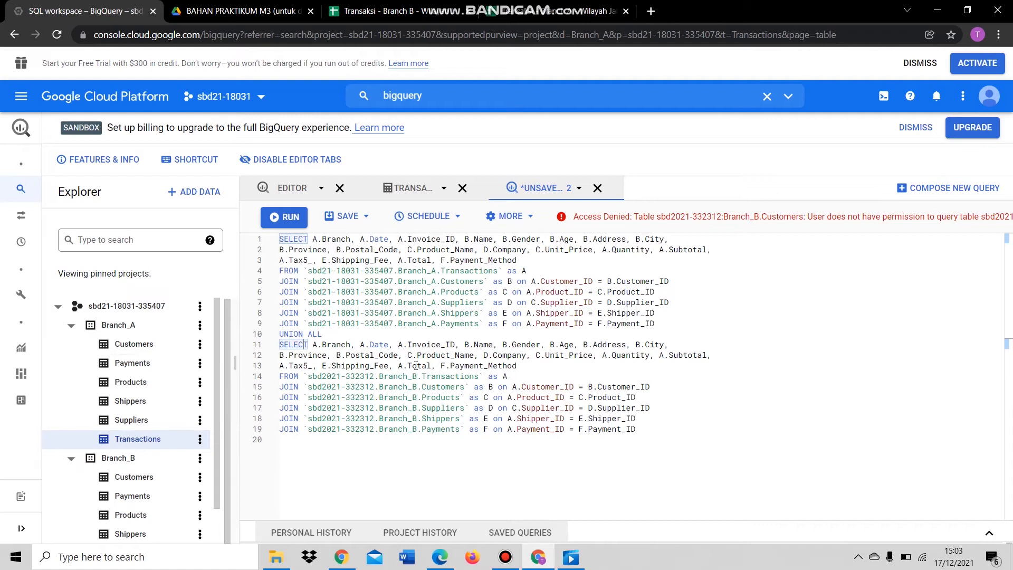
scroll(168, 506, "down", 1)
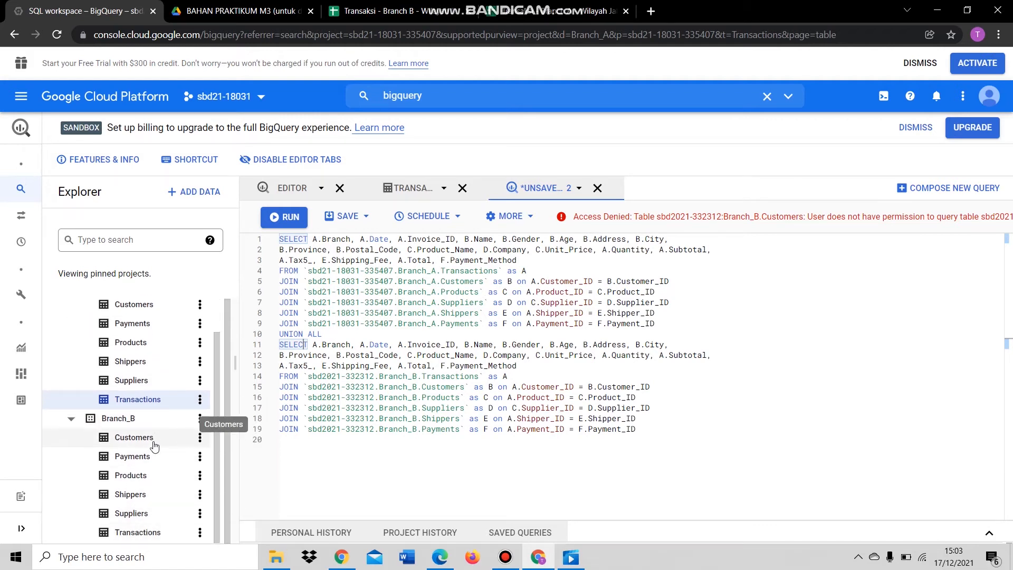
left_click(346, 347)
left_click(316, 347)
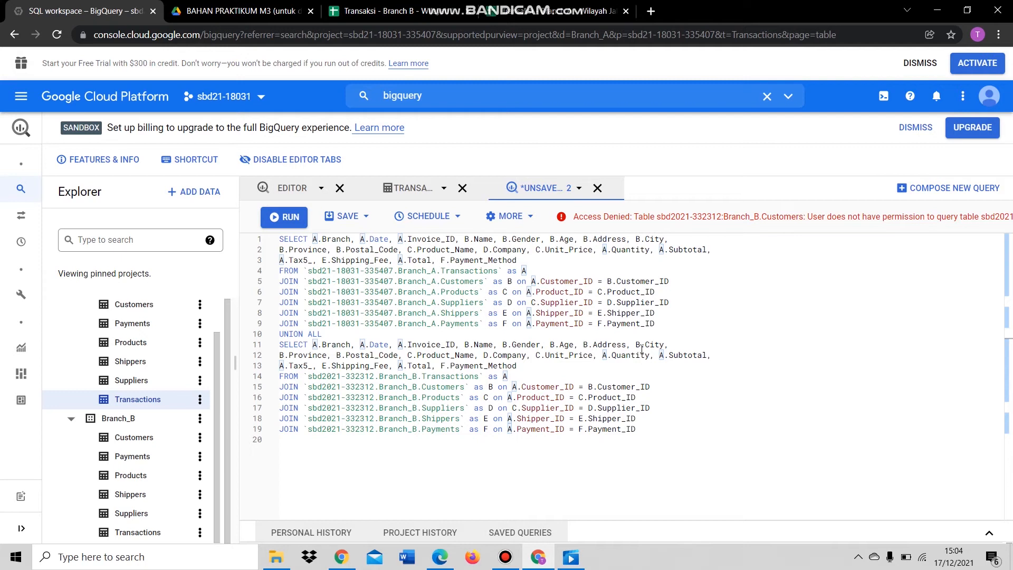
left_click(340, 346)
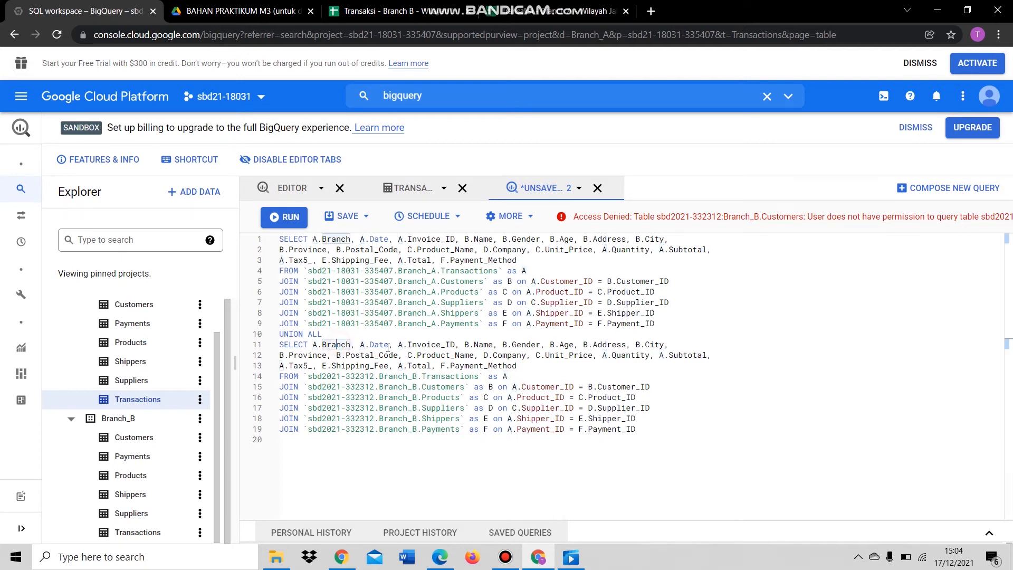
left_click(442, 346)
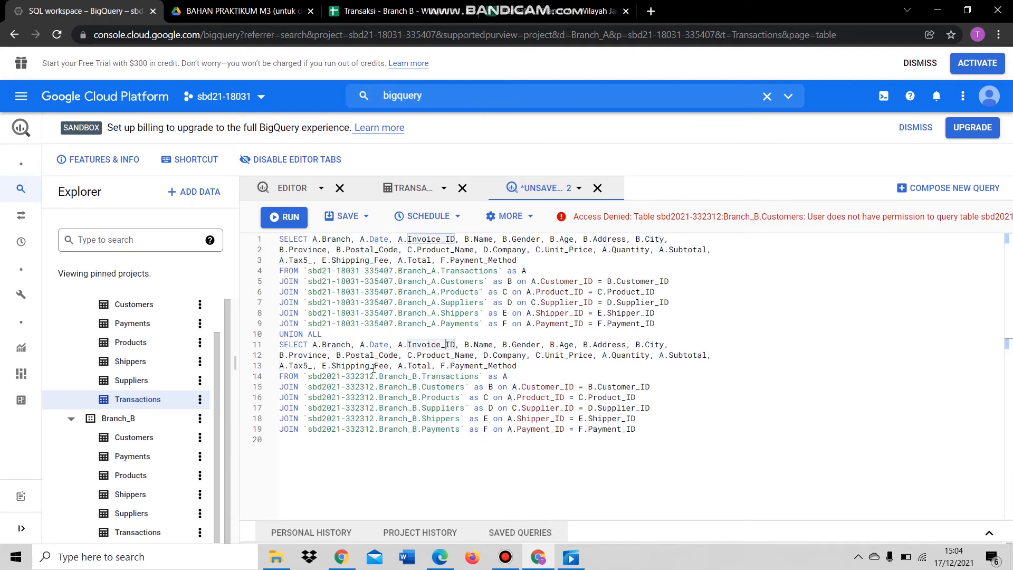
left_click(286, 377)
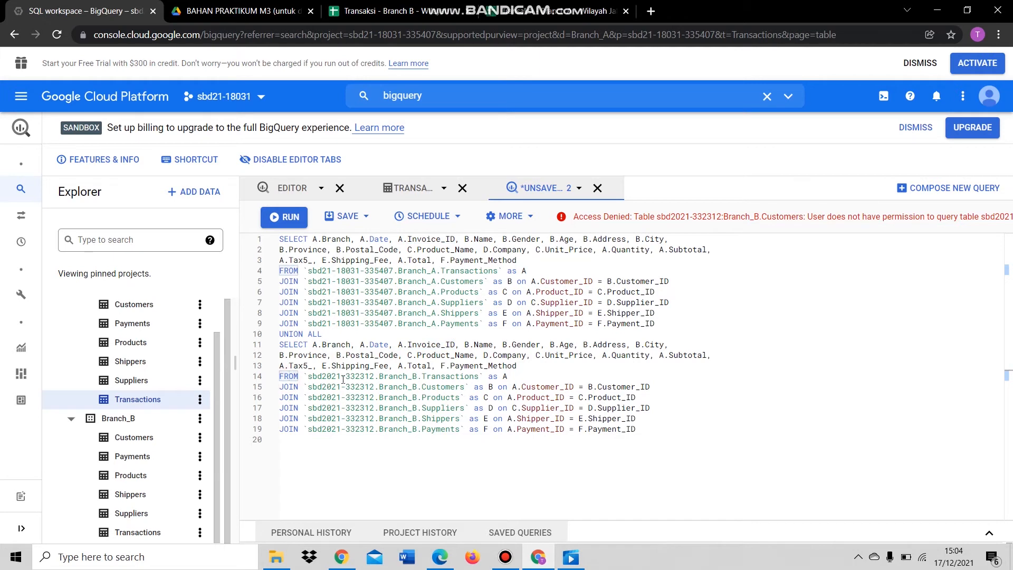
left_click_drag(312, 377, 376, 377)
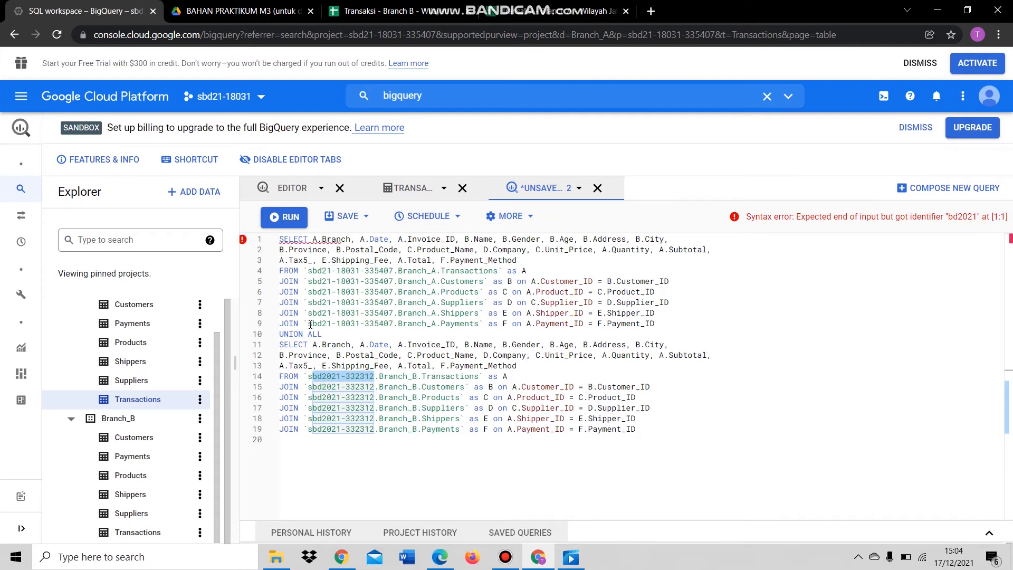
left_click_drag(311, 325, 395, 324)
key("ctrl+c")
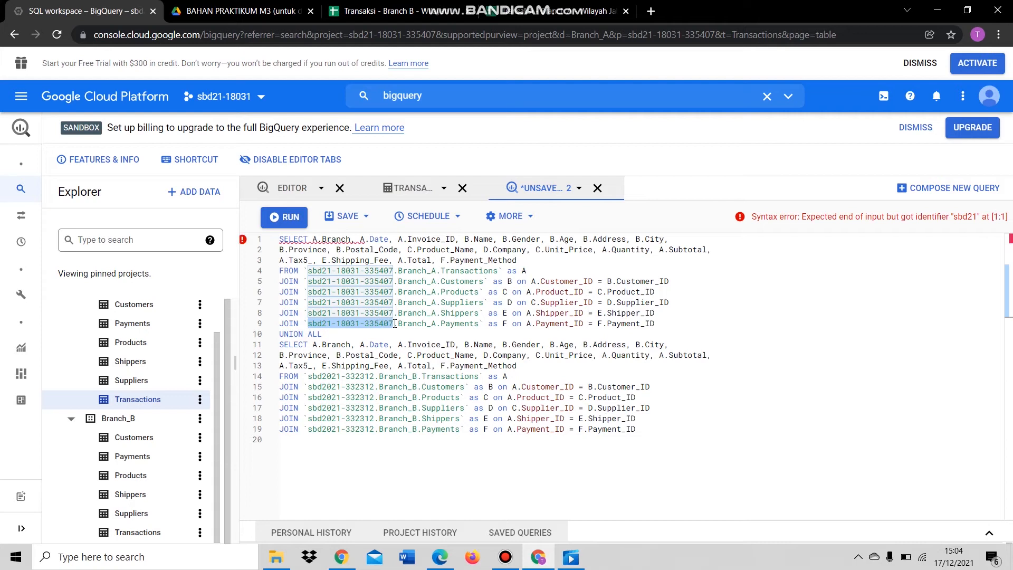
double_click(335, 399)
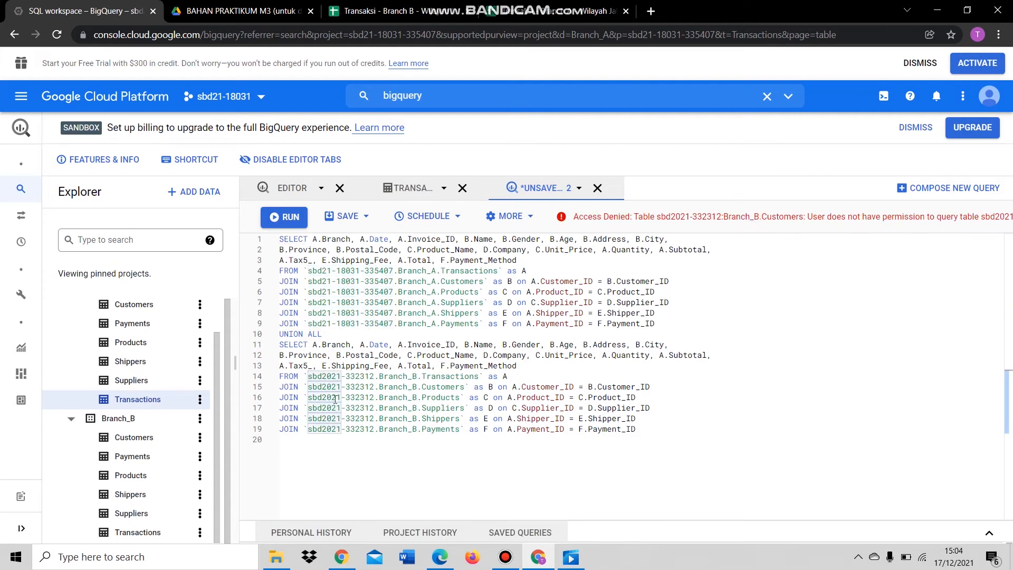
key("ctrl+shift+Right")
key("ctrl+shift+Right")
key("ctrl+v")
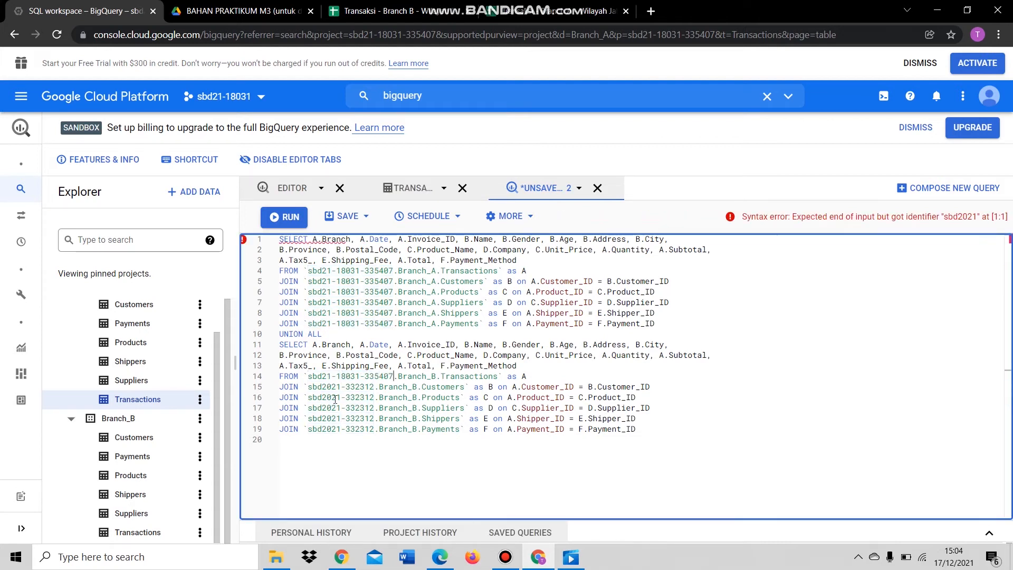
key("Right")
key("shift+Left")
key("Down")
key("Left")
key("Left")
key("Left")
key("Left")
key("Left")
key("ctrl+shift+Left")
key("ctrl+shift+Left")
key("ctrl+v")
key("Down")
key("Left")
key("Left")
key("Left")
key("Left")
key("ctrl+shift+Left")
key("ctrl+shift+Left")
key("ctrl+v")
key("Down")
key("Left")
key("Left")
key("Left")
key("Left")
key("ctrl+shift+Left")
key("ctrl+shift+Left")
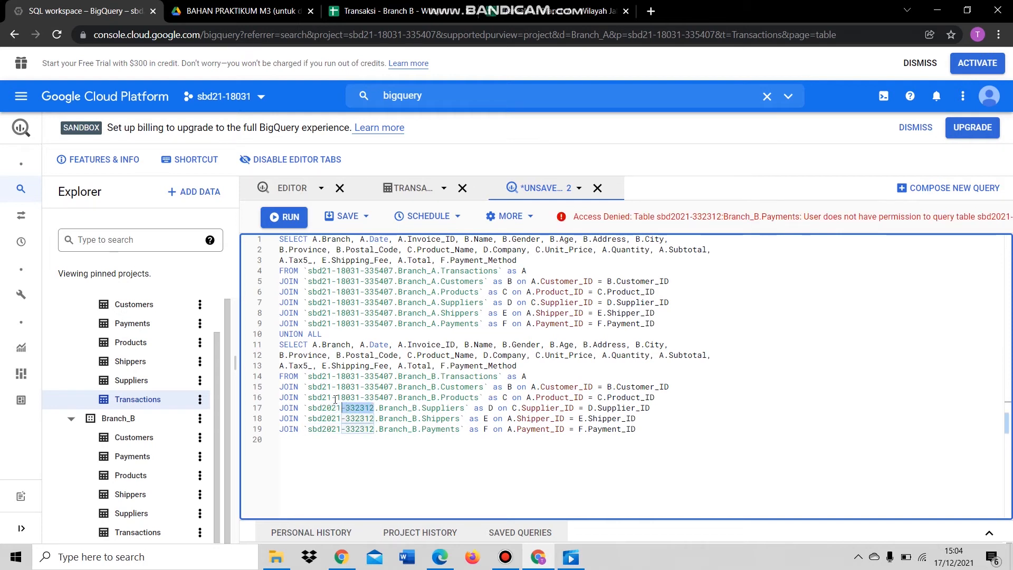
key("ctrl+v")
key("Down")
key("Left")
key("Left")
key("Left")
key("ctrl+shift+Left")
key("ctrl+shift+Left")
key("ctrl+v")
key("Down")
key("Left")
key("Left")
key("Left")
key("Left")
key("ctrl+shift+Left")
key("ctrl+shift+Left")
key("ctrl+shift+Left")
key("ctrl+v")
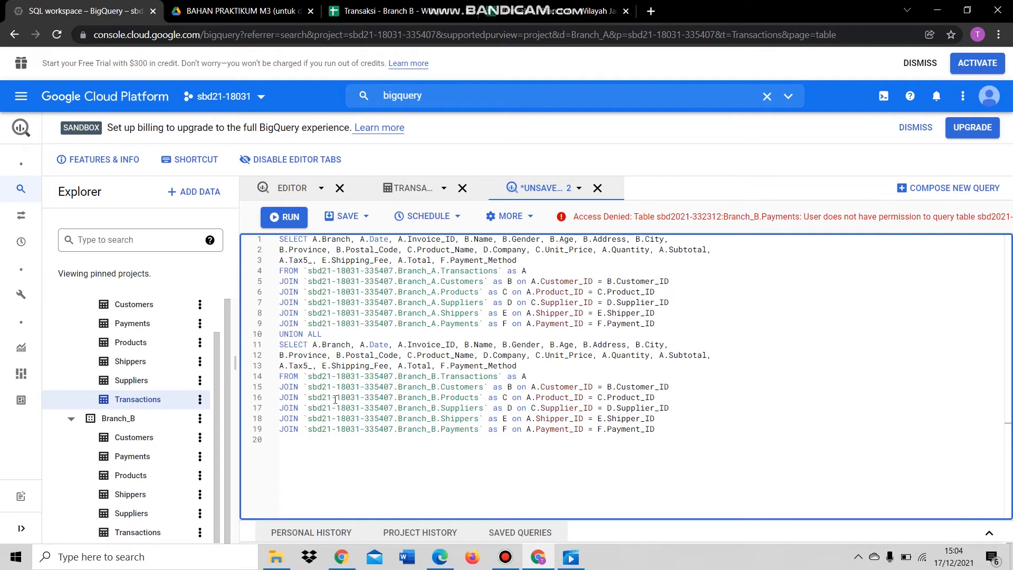
left_click(424, 408)
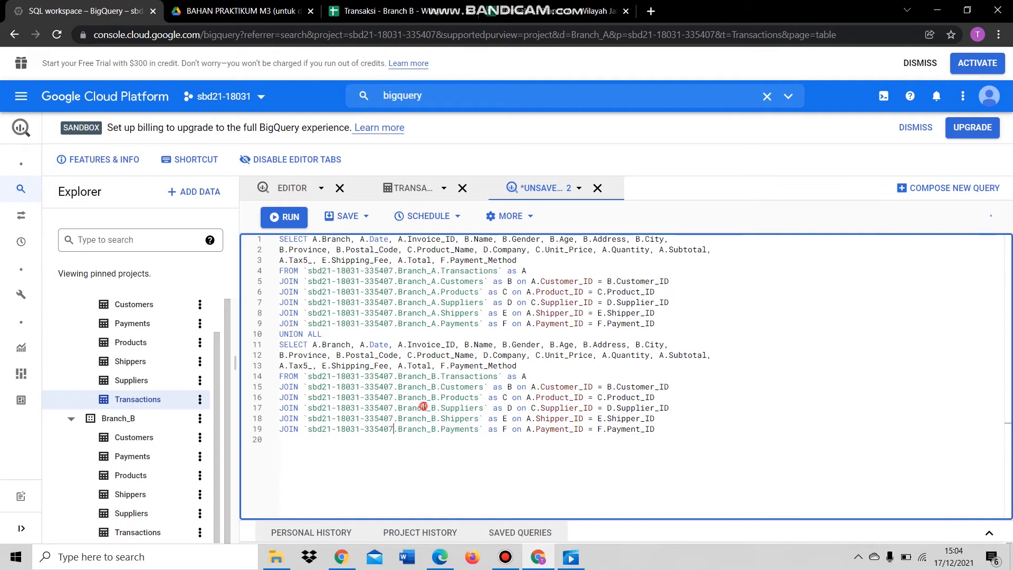
left_click(350, 377)
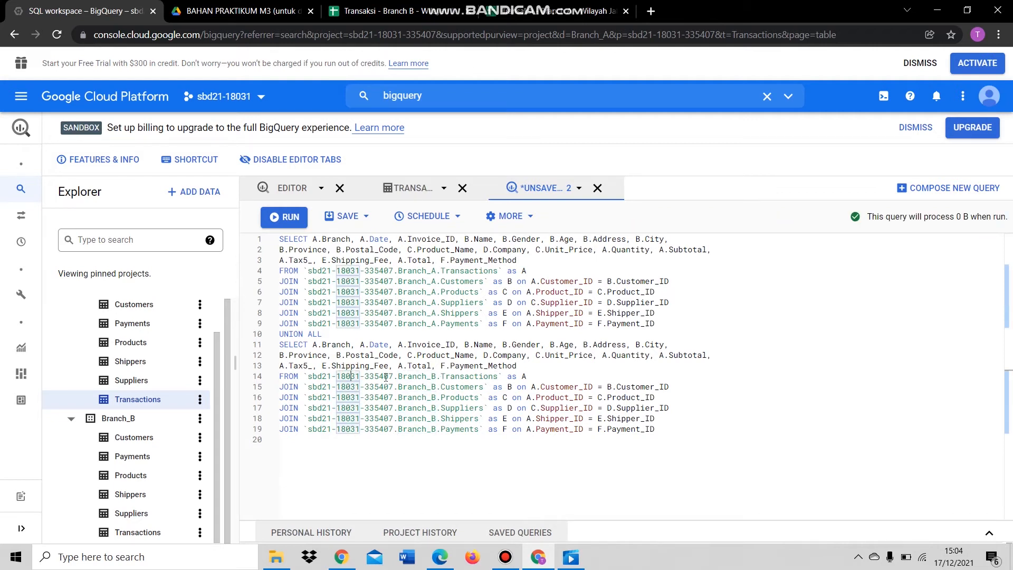
left_click(281, 376)
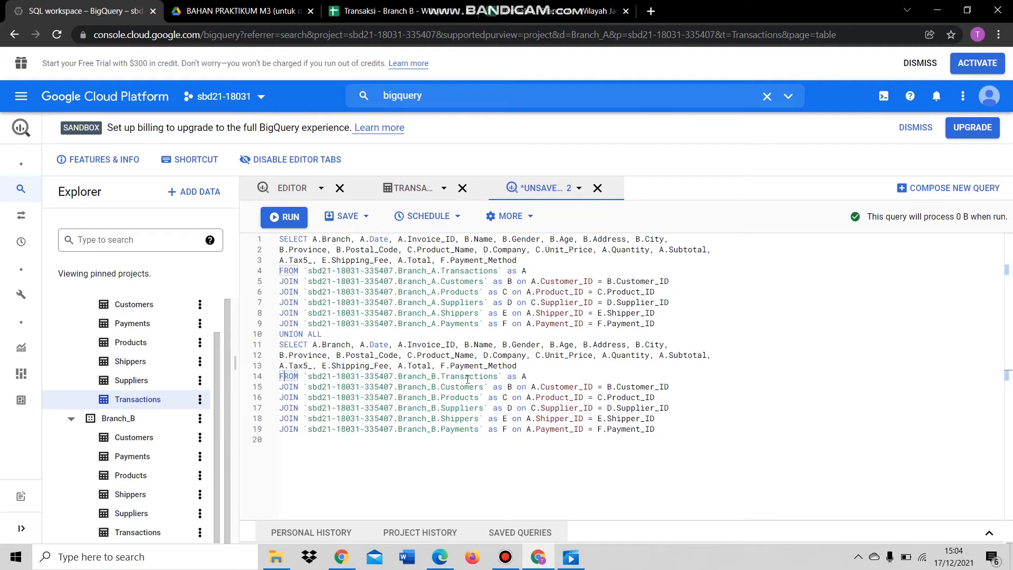
left_click(532, 377)
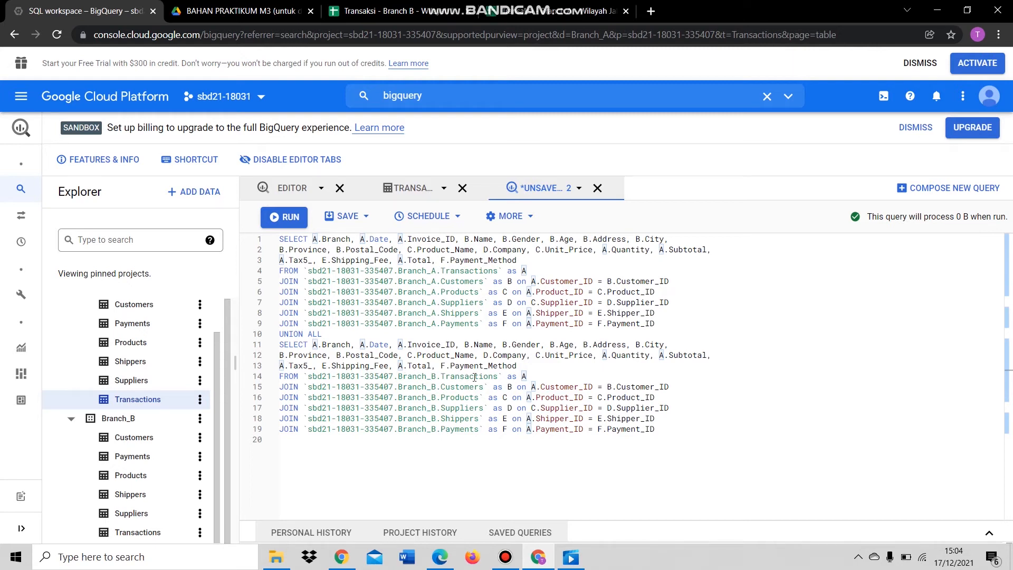
left_click(532, 369)
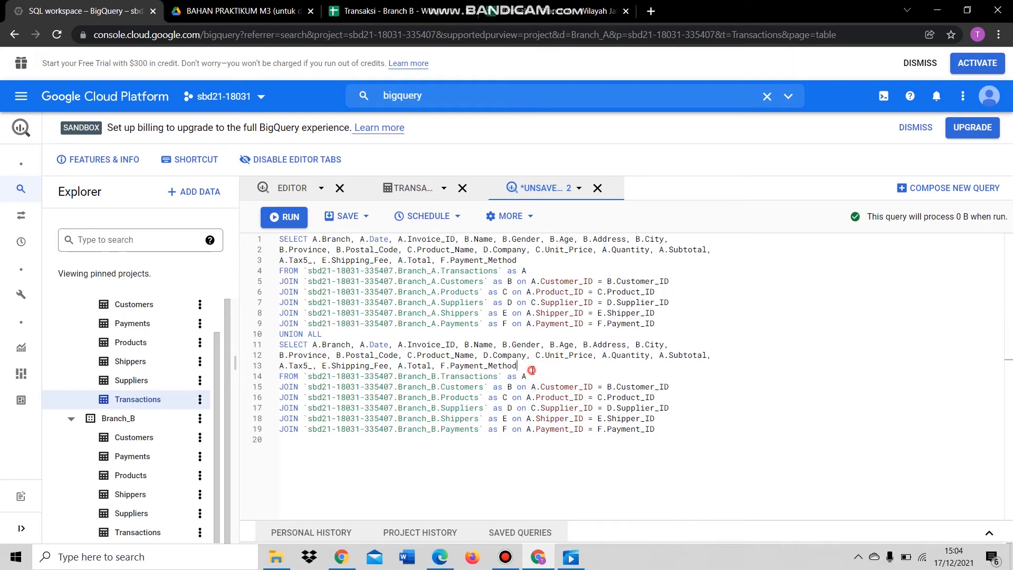
left_click(297, 389)
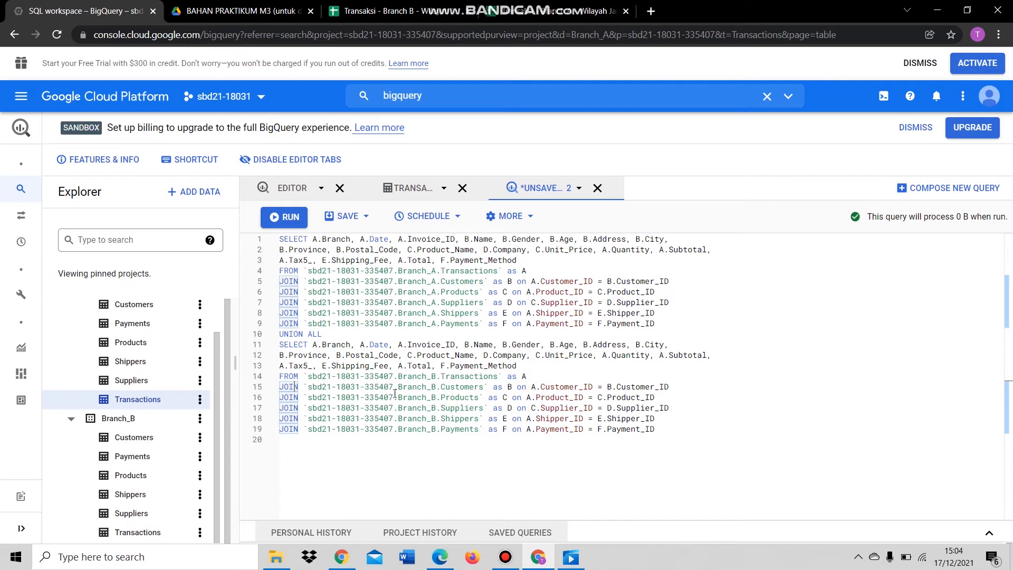
left_click(455, 387)
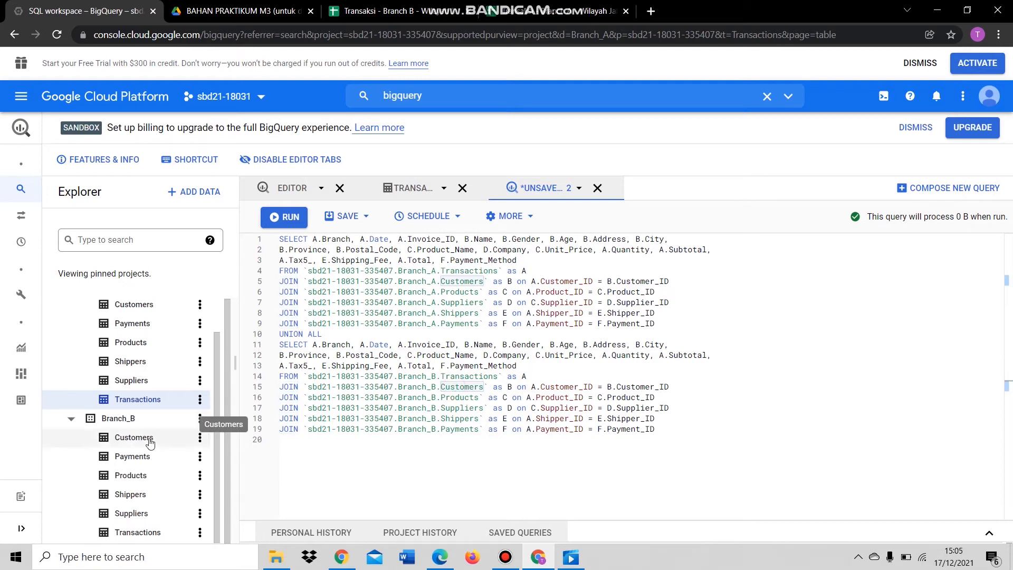
left_click(511, 387)
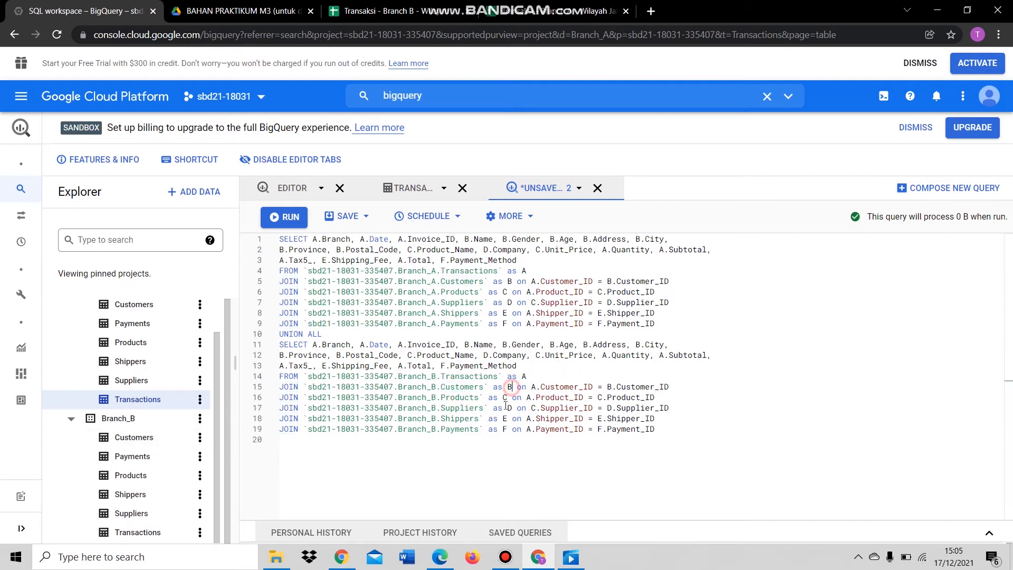
left_click(534, 387)
left_click(552, 387)
left_click(589, 387)
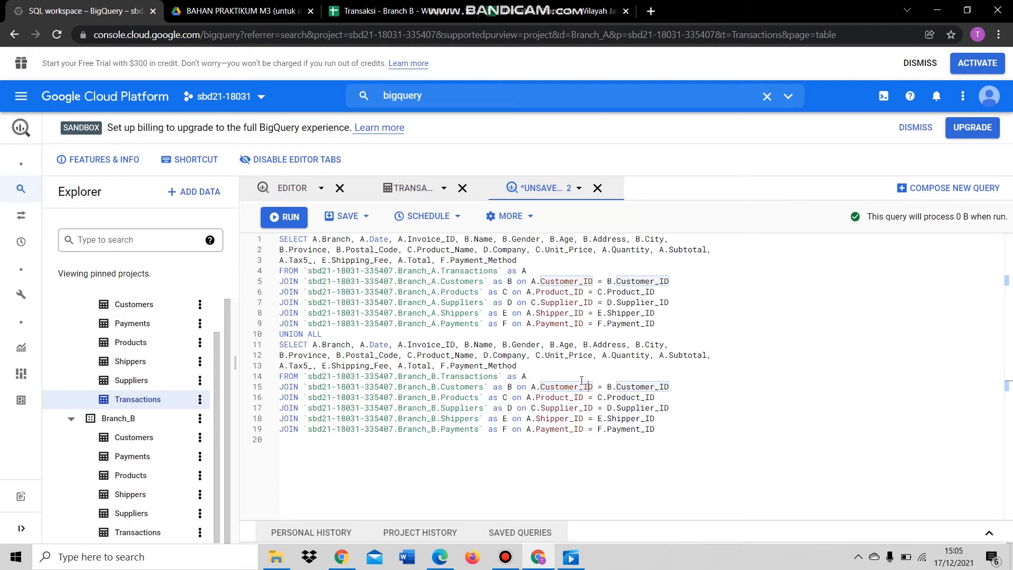
left_click(615, 386)
left_click(511, 387)
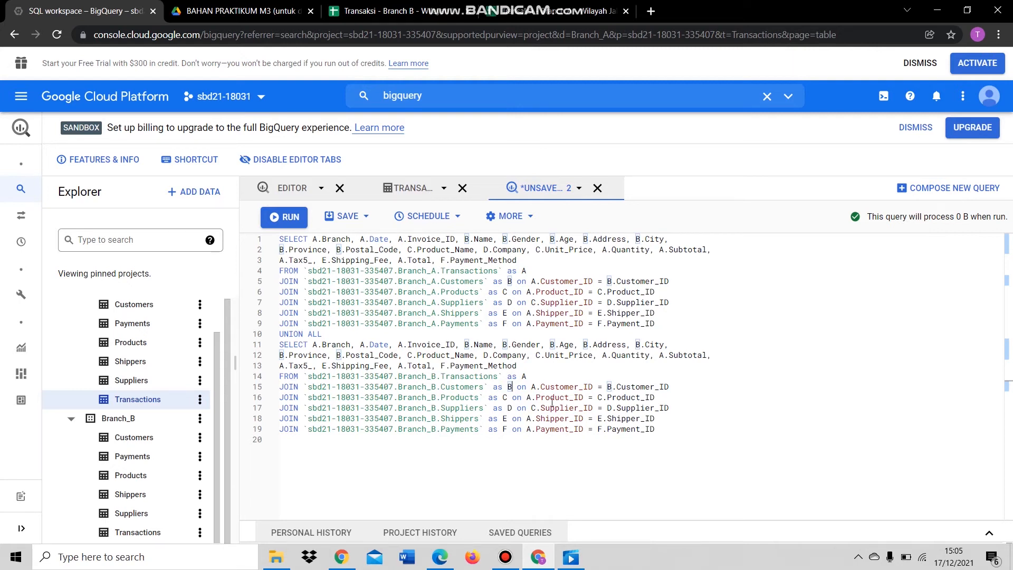
left_click(423, 281)
left_click(418, 374)
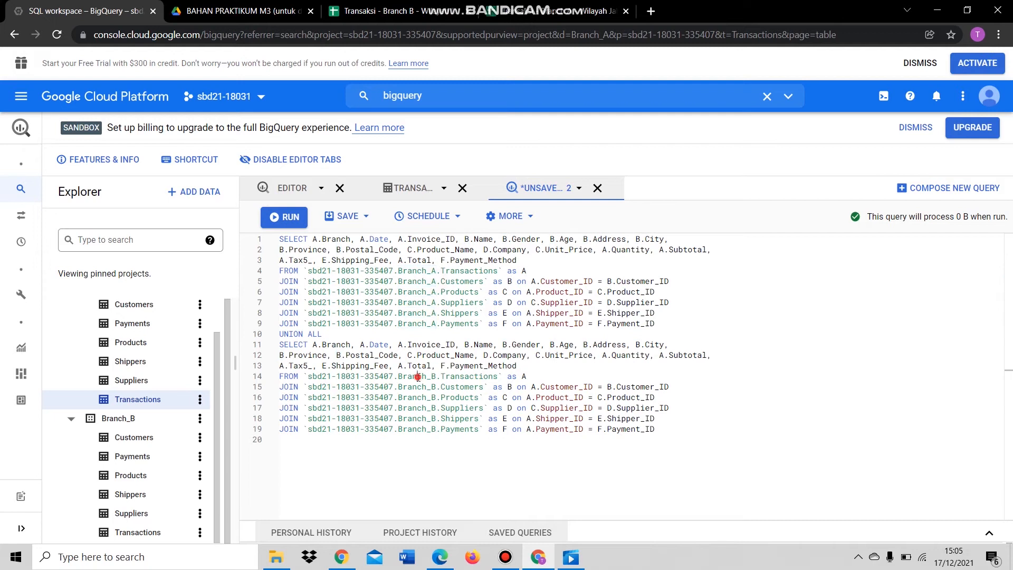
left_click(599, 399)
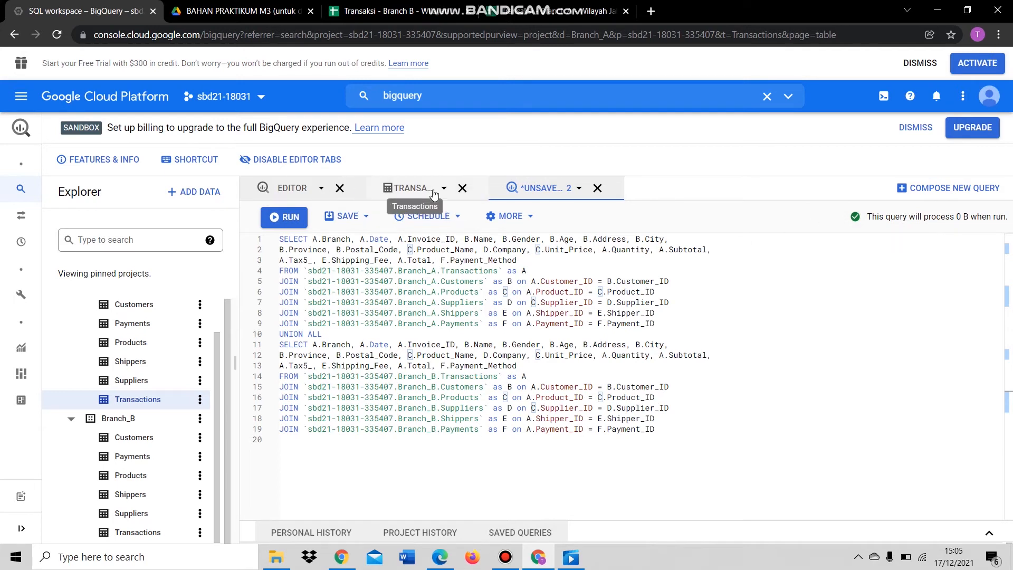
- Save the query as view 'Visualisasi' in the Branch_A dataset and open it from Explorer
left_click(375, 218)
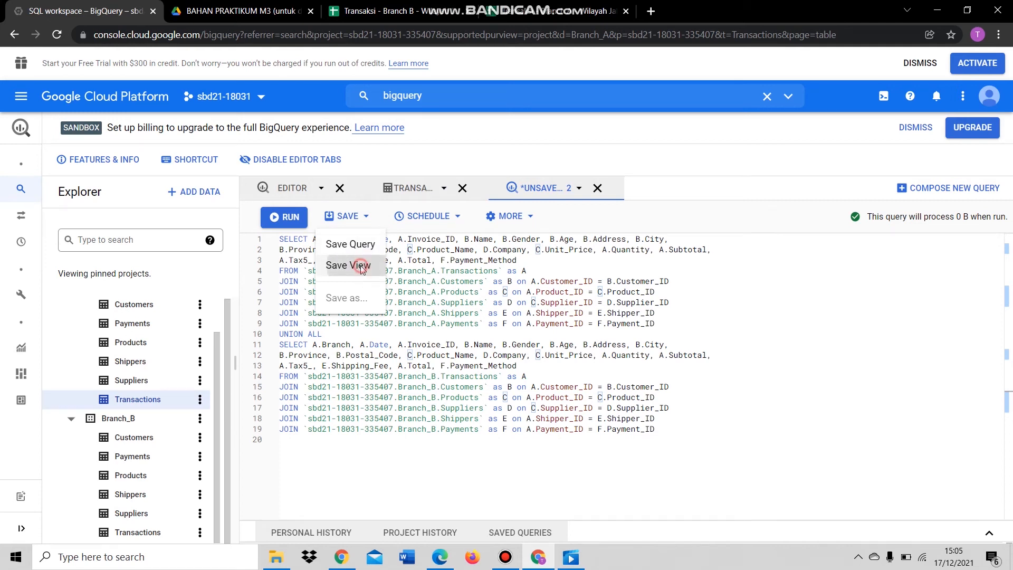
left_click(360, 266)
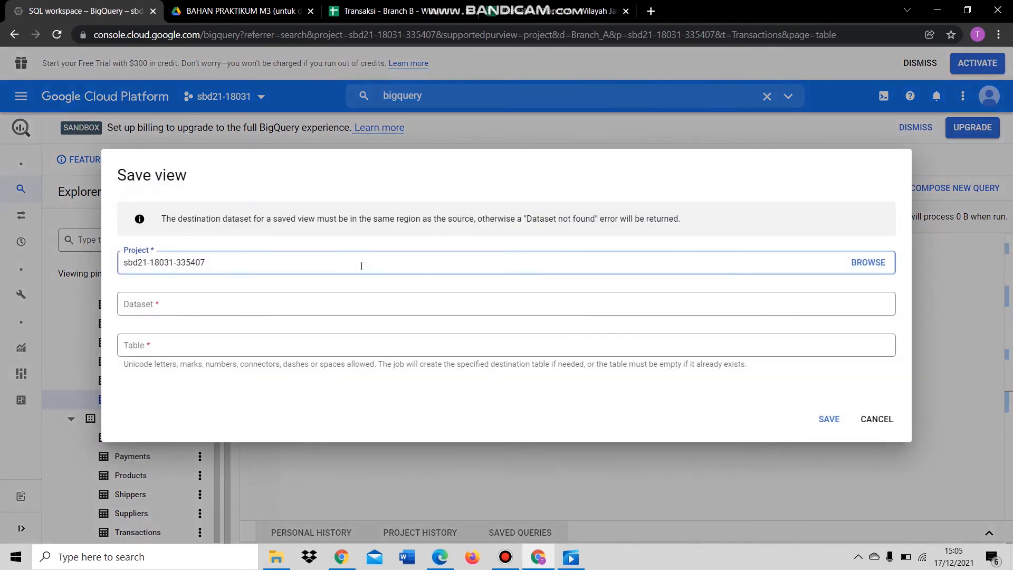
left_click(303, 309)
left_click(211, 388)
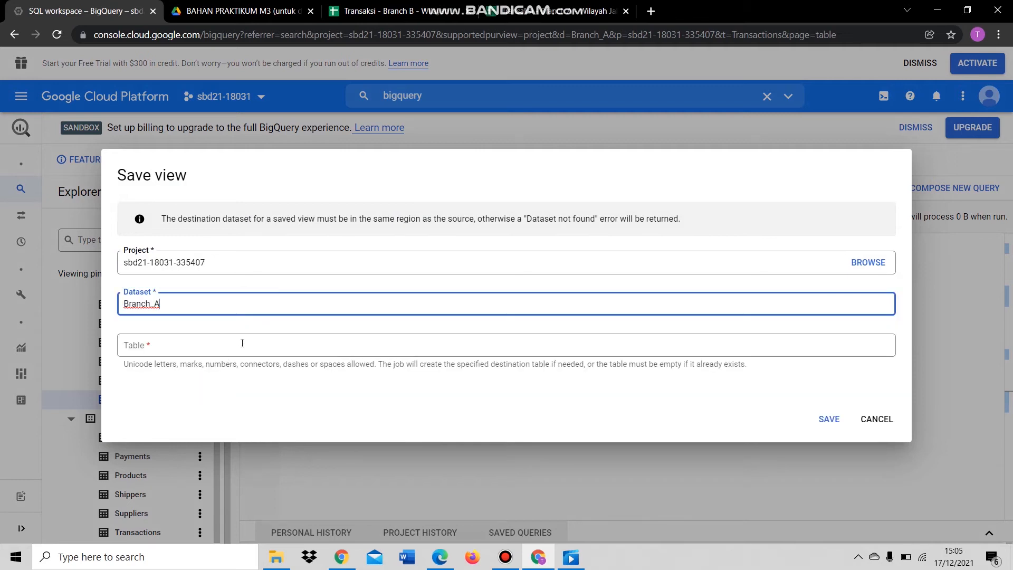
left_click(230, 346)
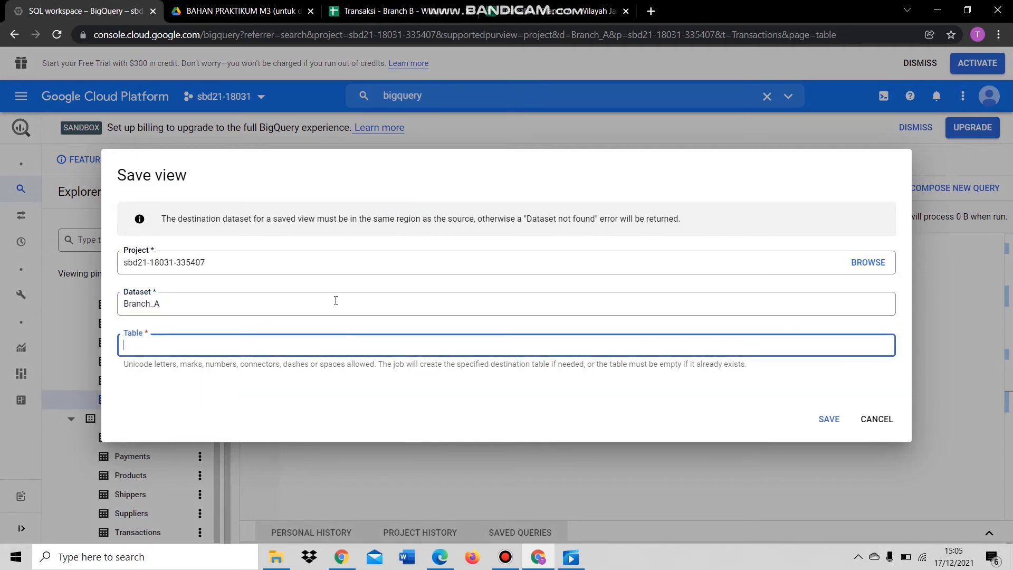
type("Visualisasi")
left_click(839, 425)
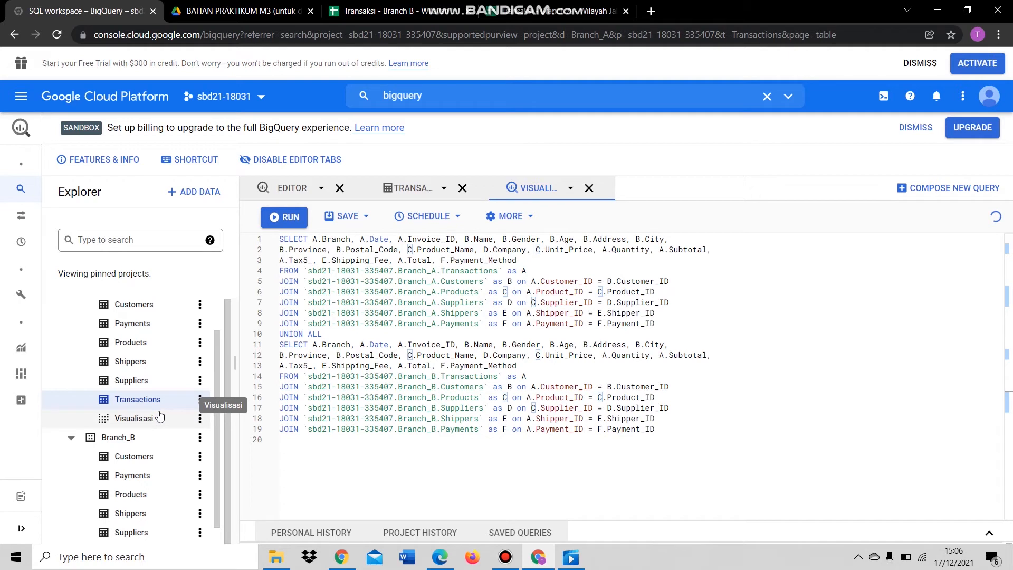
left_click(139, 422)
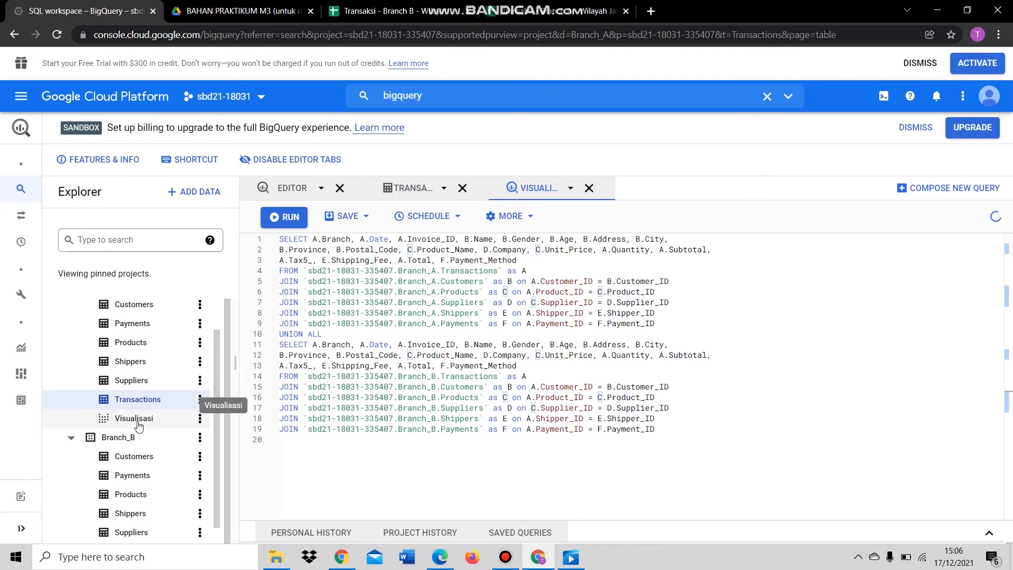
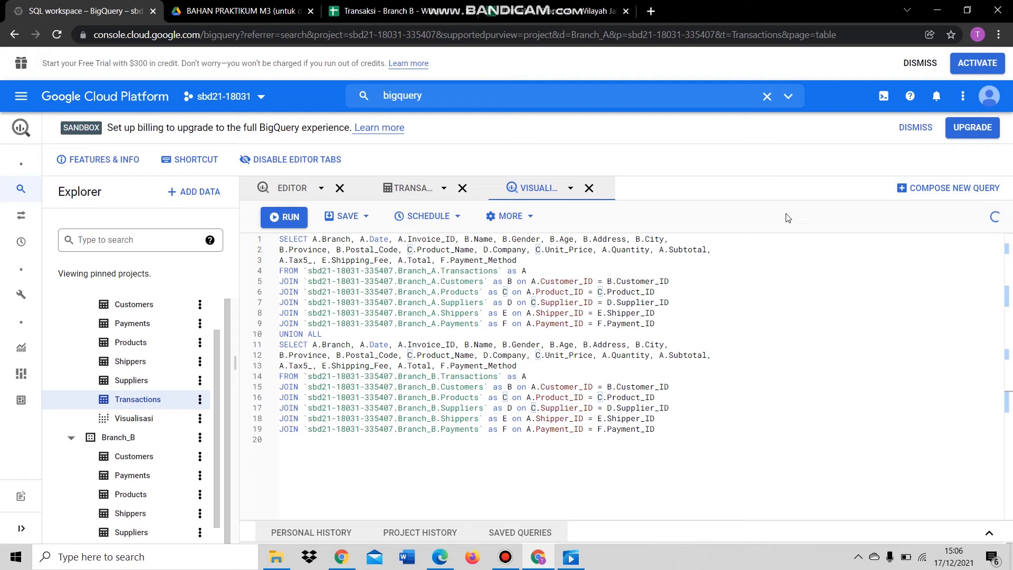
- Open a blank Editor 2 query tab beside the saved UNION ALL query
left_click(950, 190)
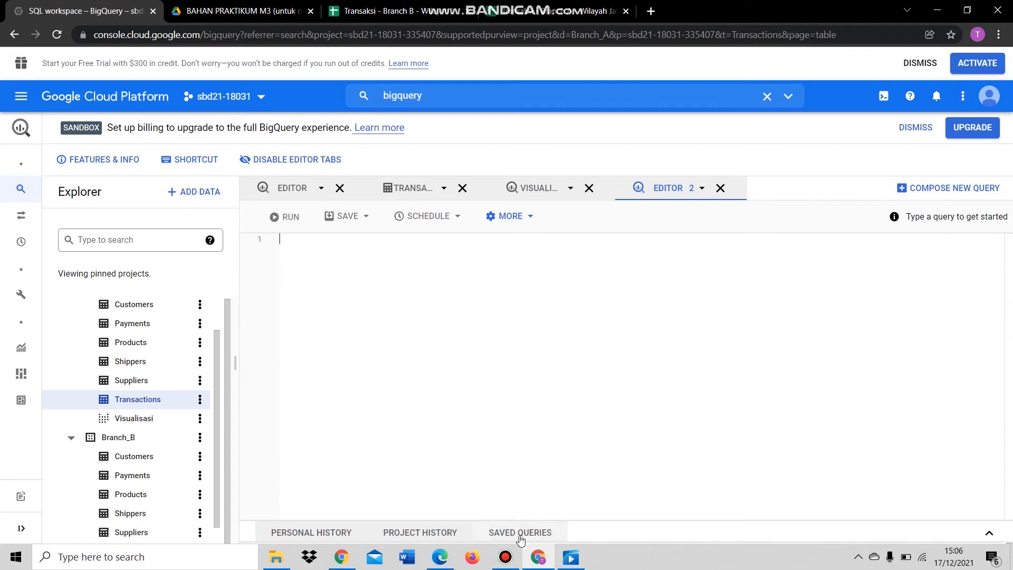
- Copy the Rumus Group By query from the module PDF into the new BigQuery editor
left_click(430, 560)
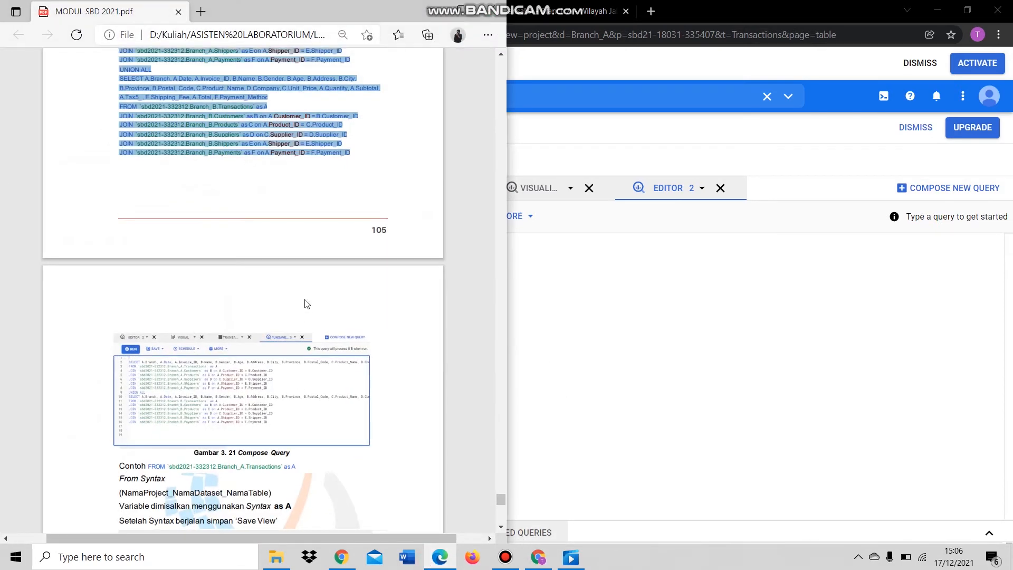
scroll(306, 260, "down", 7)
scroll(259, 275, "down", 6)
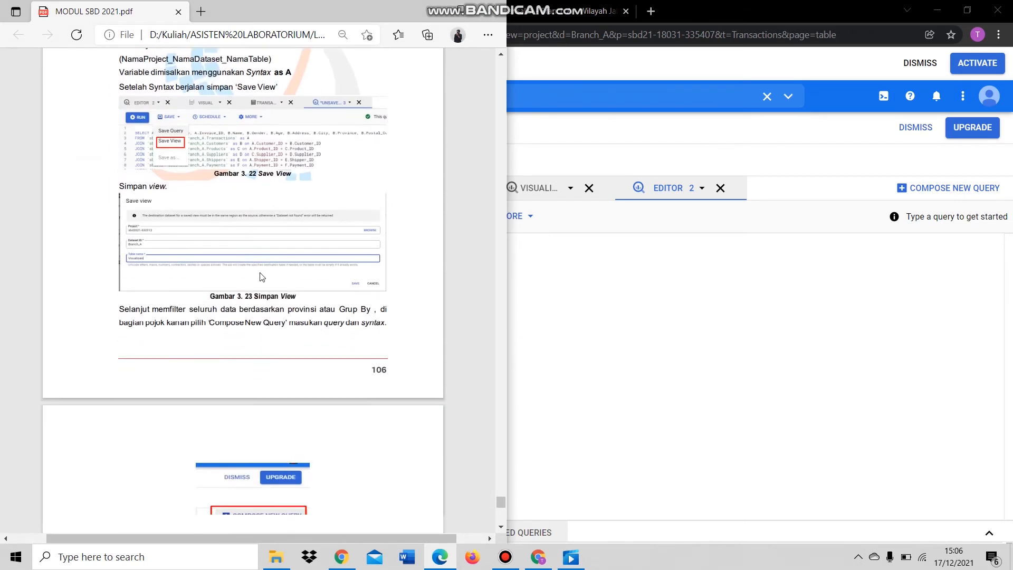
scroll(153, 324, "down", 1)
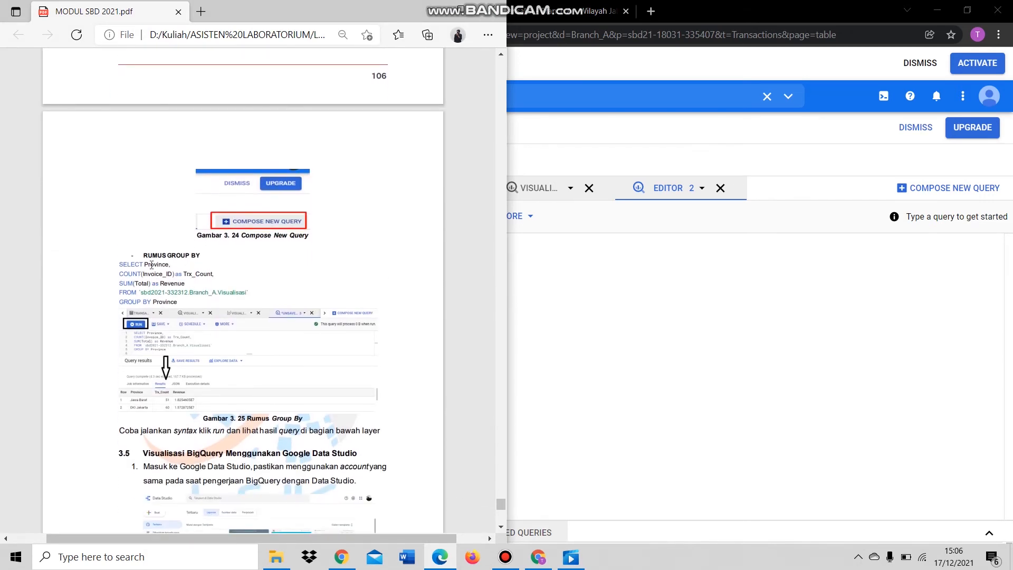
left_click_drag(118, 266, 181, 303)
key("ctrl+c")
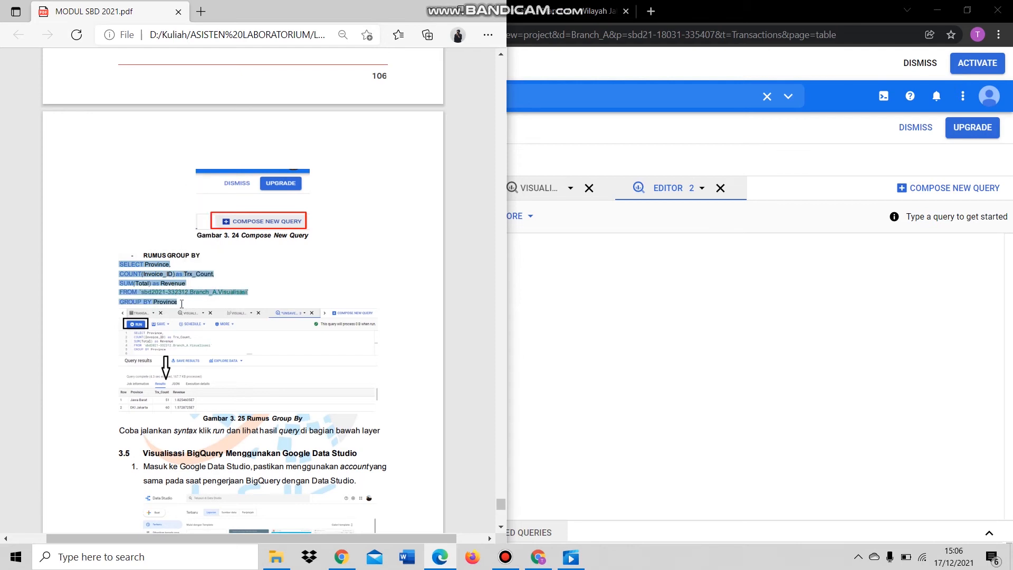
left_click(570, 264)
key("ctrl+v")
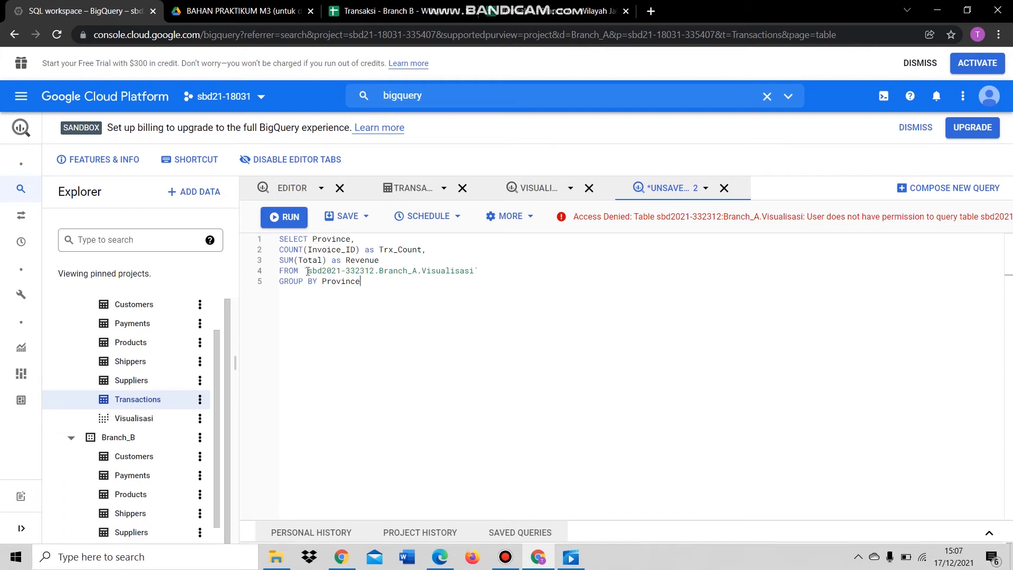
left_click(309, 271)
left_click_drag(309, 270, 375, 272)
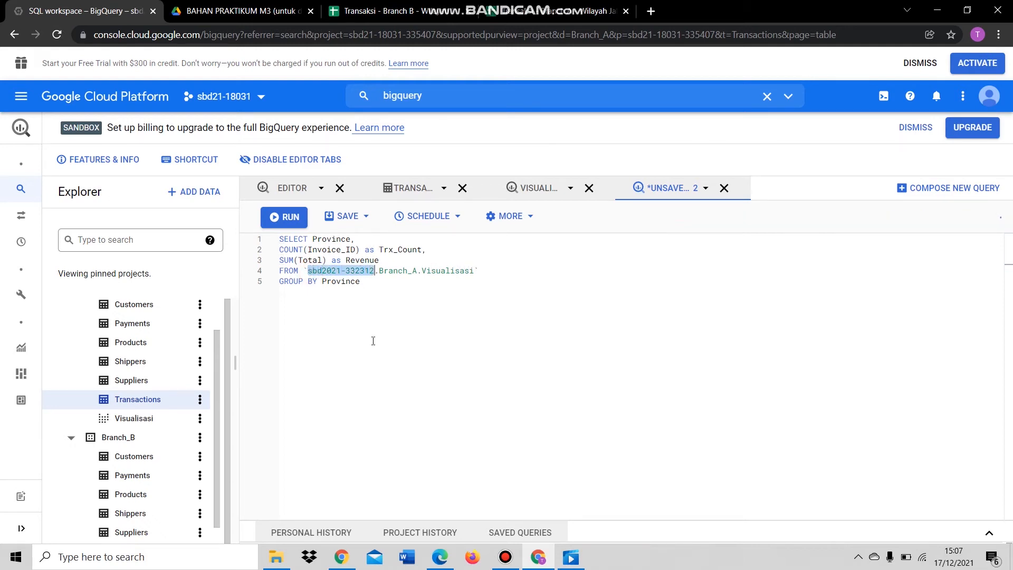
scroll(182, 370, "up", 2)
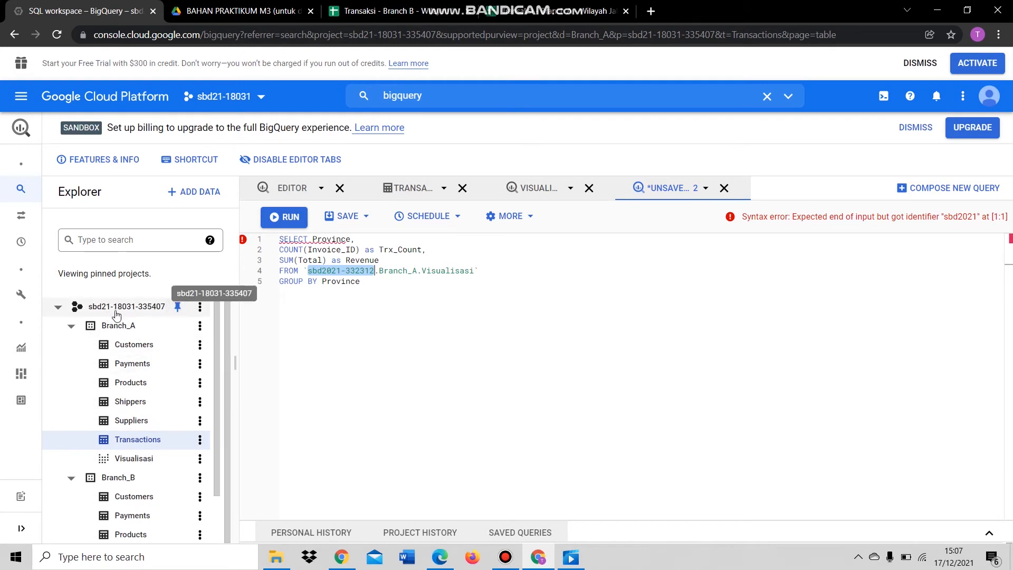
type("sbd2")
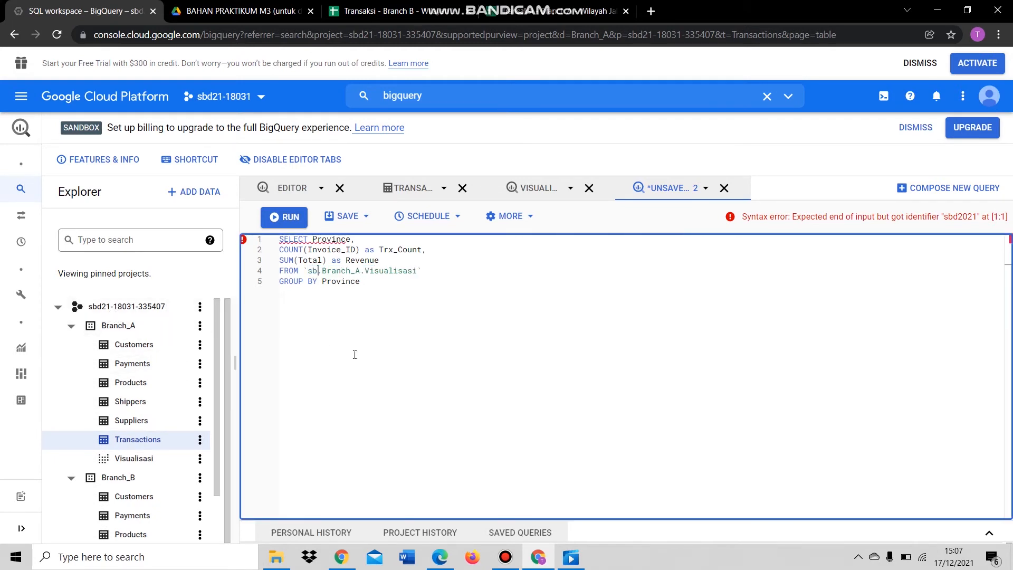
type("1-")
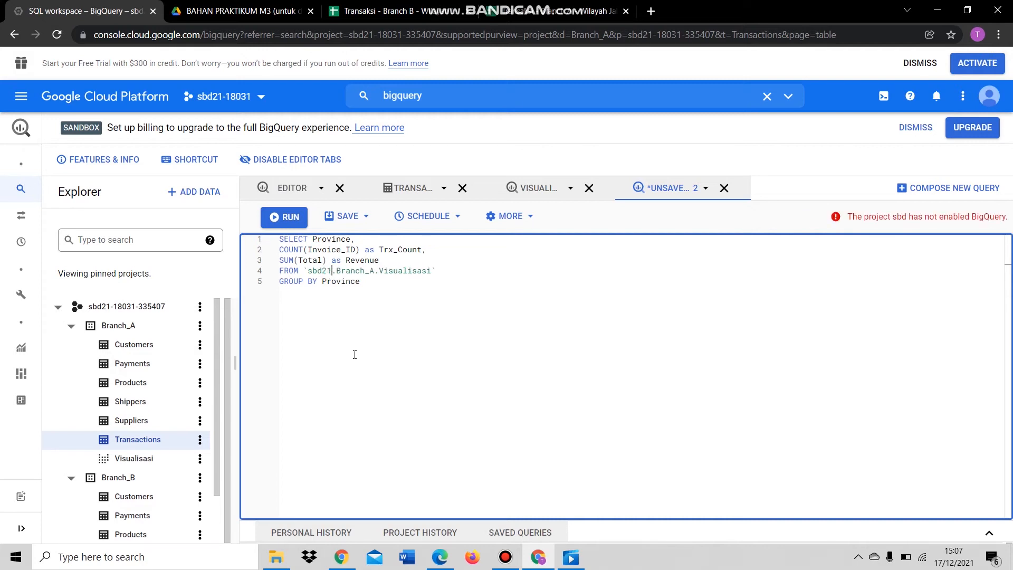
type("18031-")
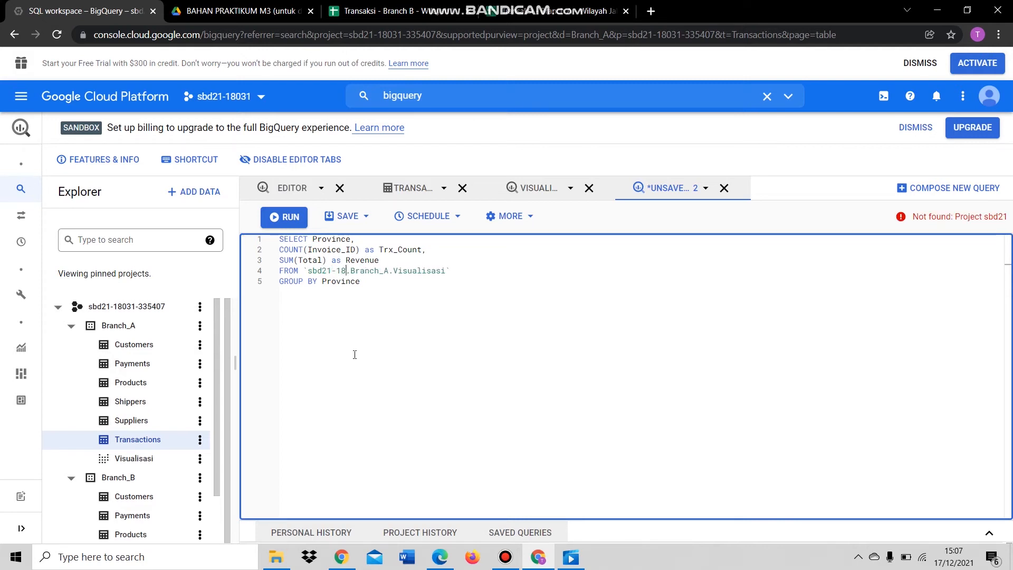
type("335")
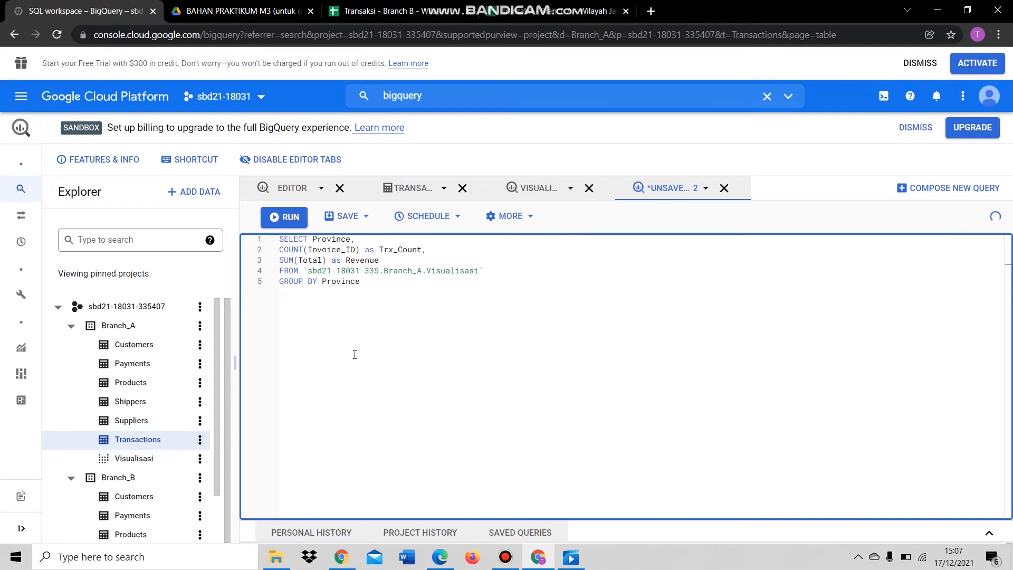
type("407")
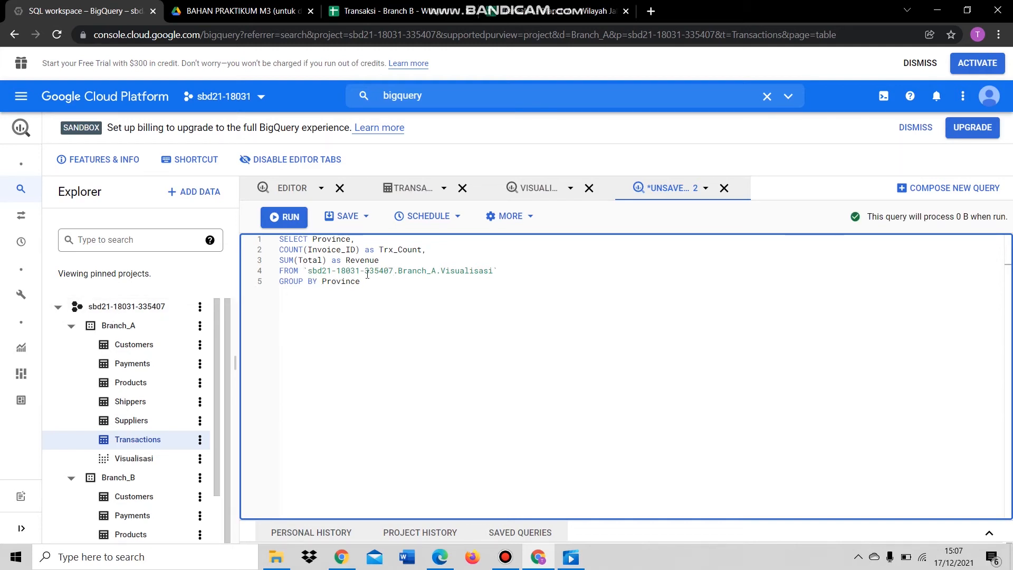
left_click(390, 280)
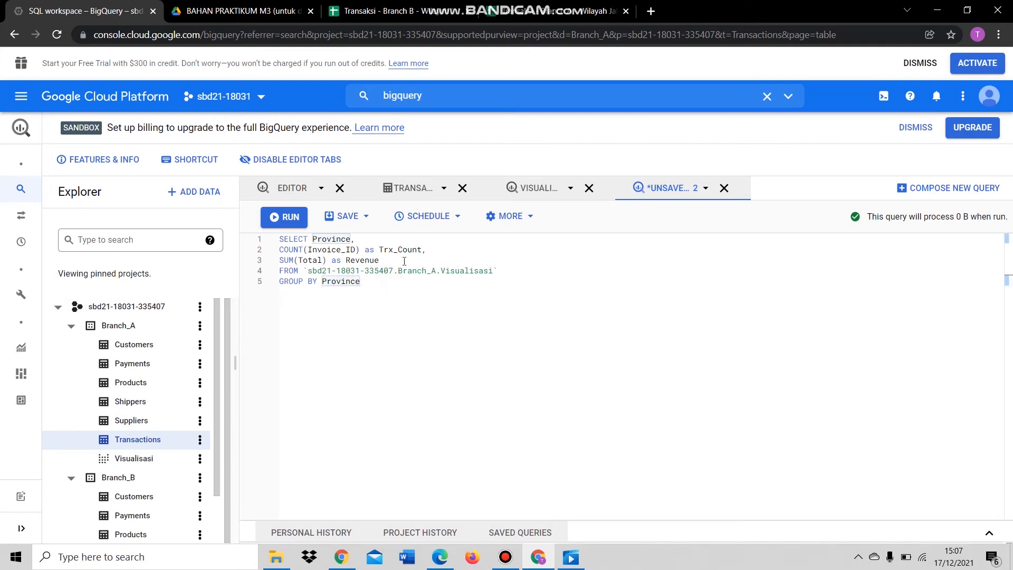
- Run the query and review Trx_Count and Revenue for the six provinces
left_click(295, 220)
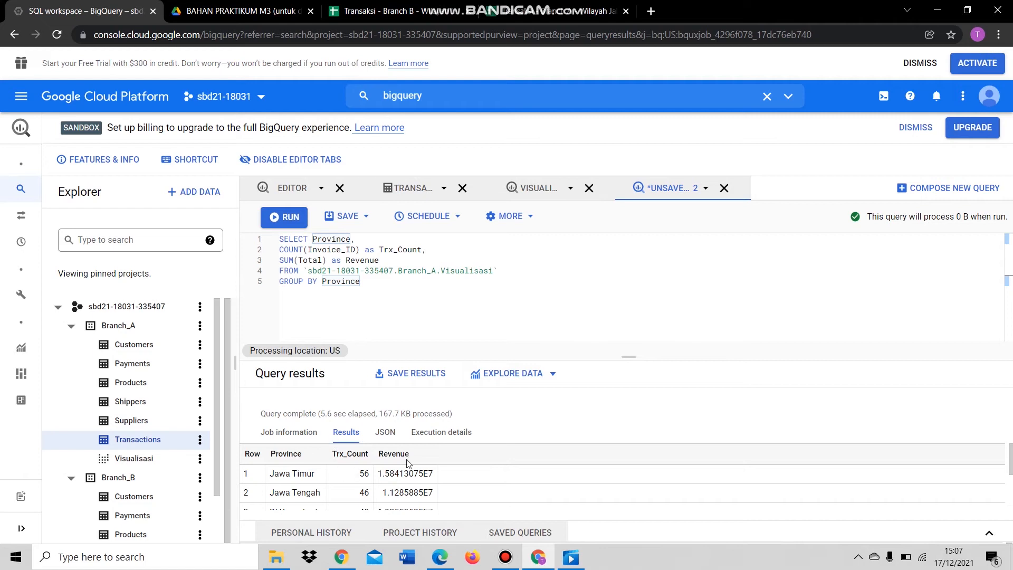
scroll(338, 467, "down", 1)
scroll(310, 470, "up", 1)
scroll(429, 464, "down", 2)
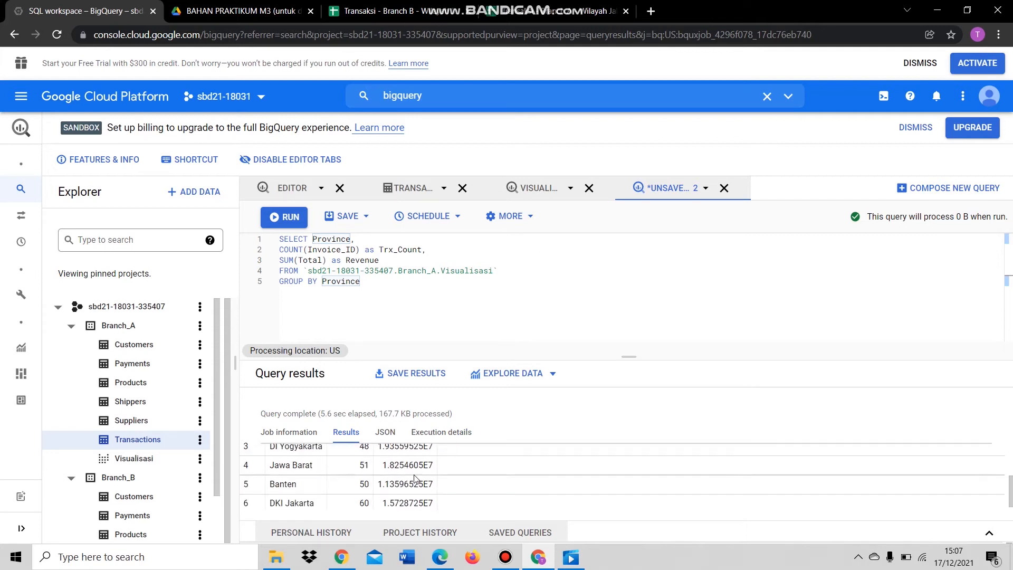
scroll(415, 478, "up", 2)
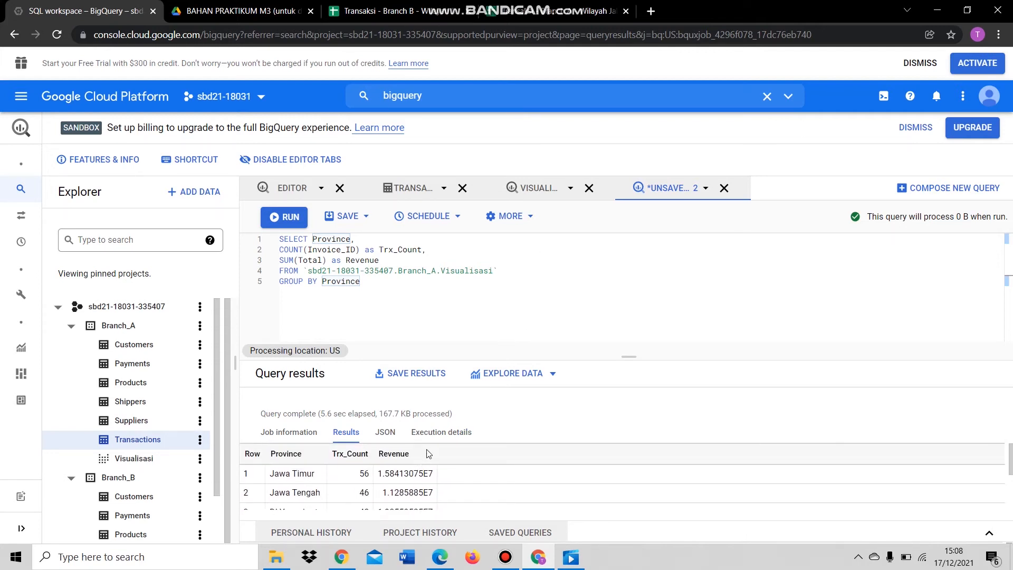
scroll(425, 483, "down", 2)
scroll(415, 486, "up", 2)
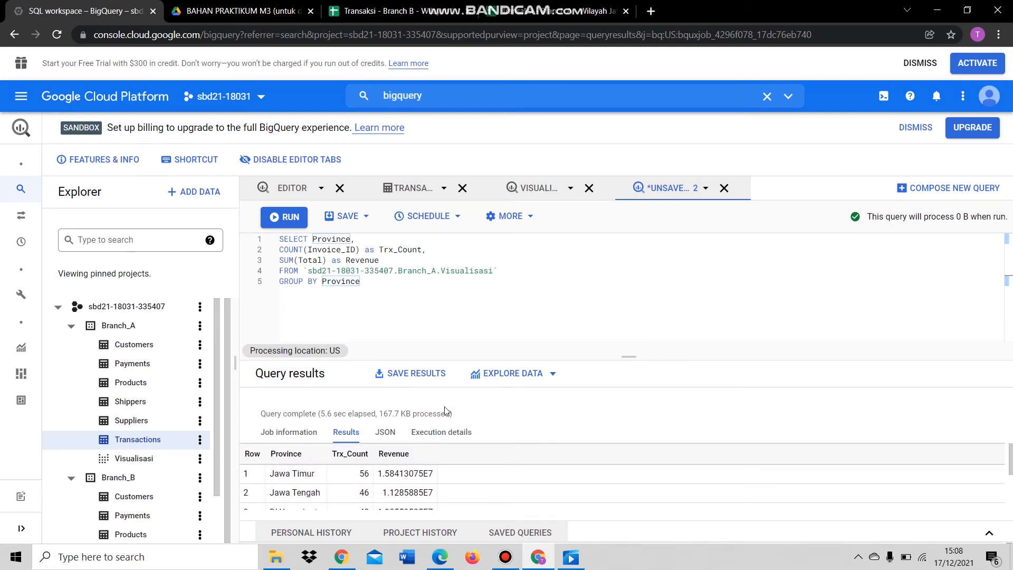
- Save the query as view 'Groupby' in the Branch_A dataset and open it
left_click(370, 216)
left_click(371, 266)
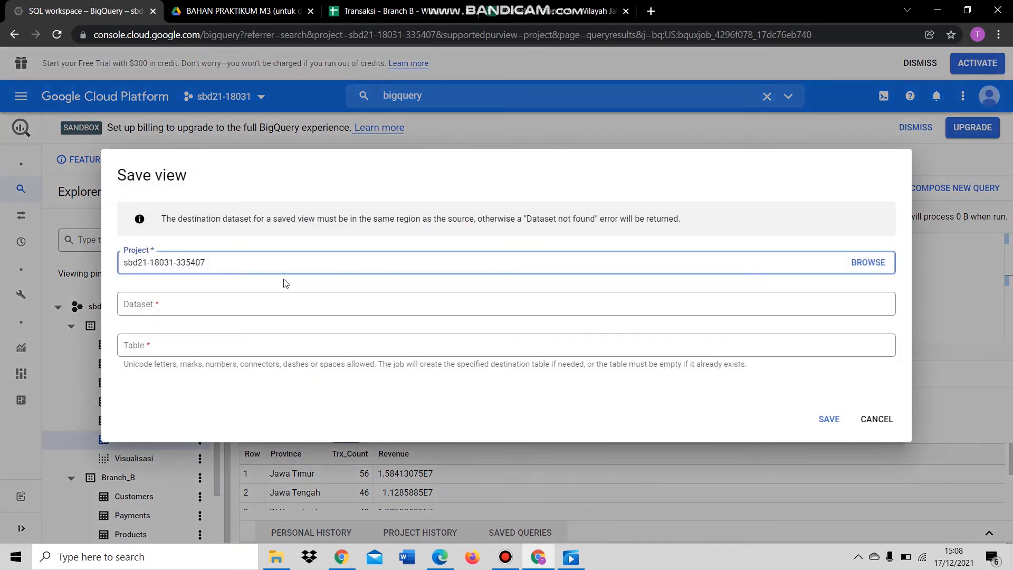
left_click(244, 305)
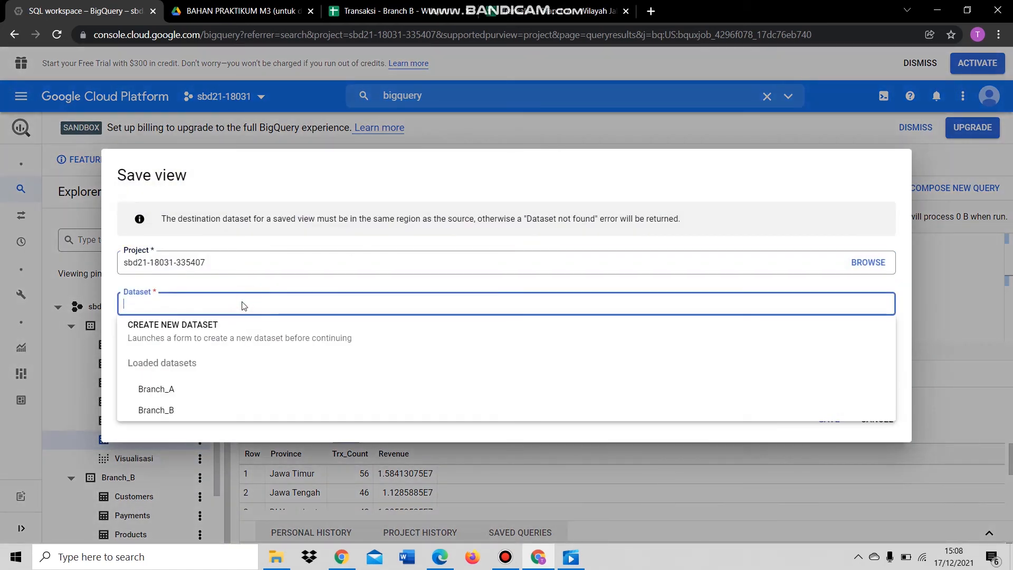
left_click(233, 389)
left_click(230, 340)
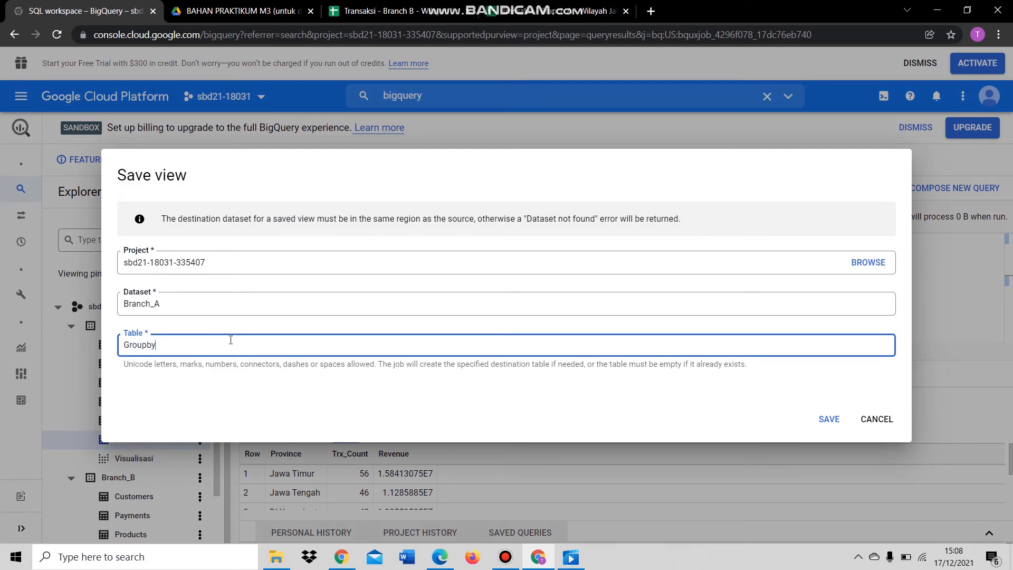
left_click(814, 422)
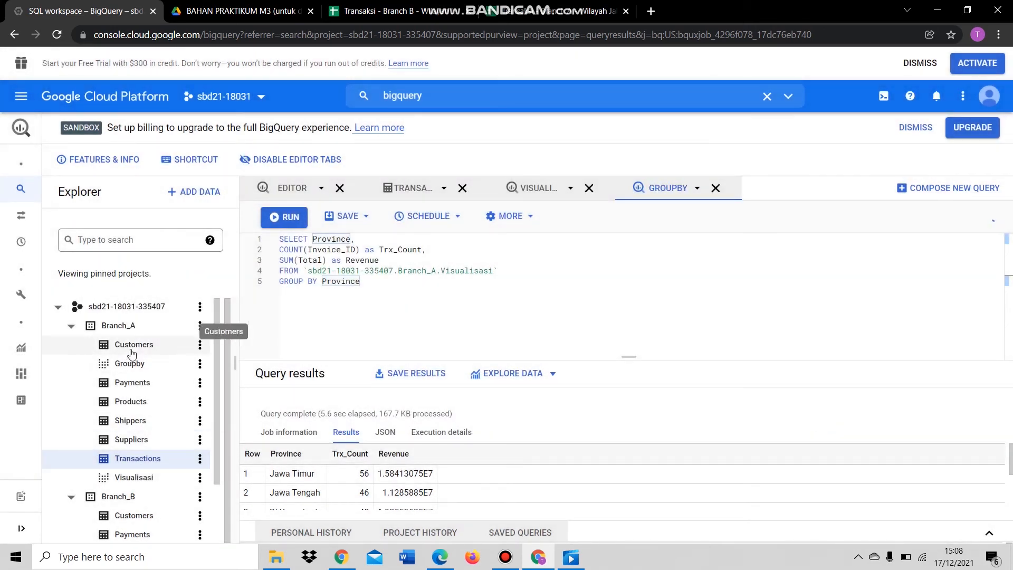
left_click(133, 363)
- Search for Google Data Studio and sign in from its product page
left_click(151, 478)
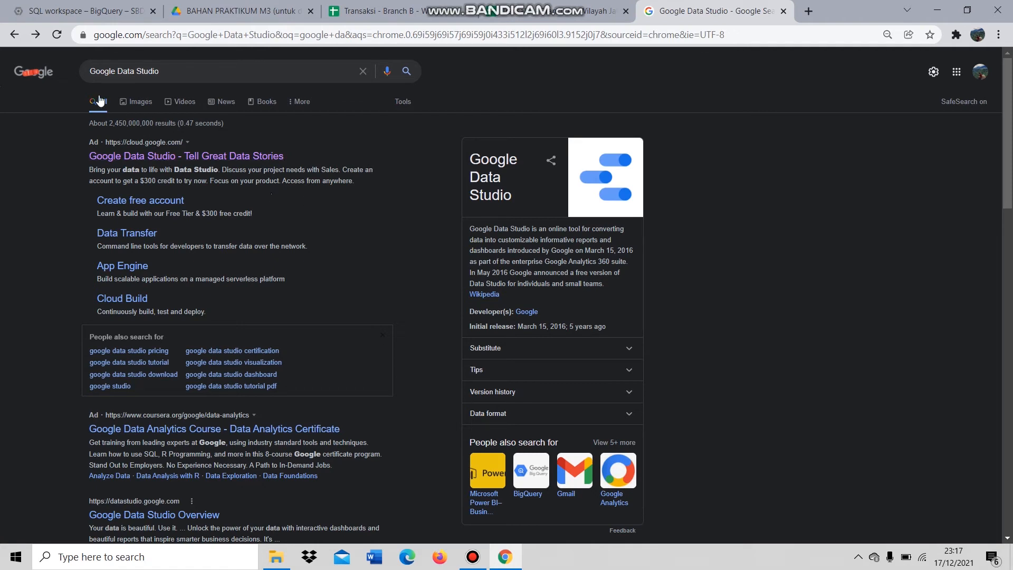
left_click_drag(164, 74, 93, 73)
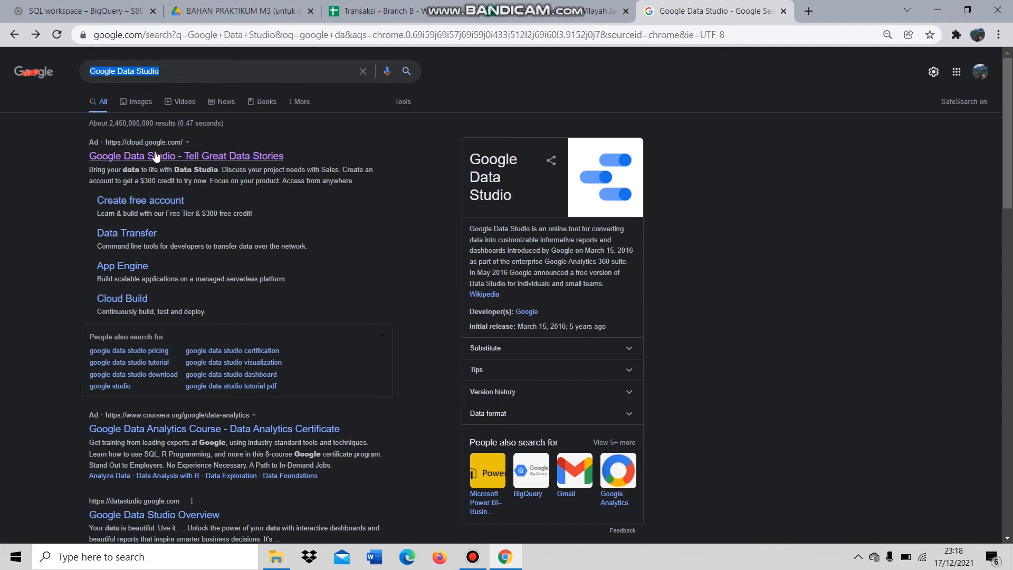
left_click(238, 162)
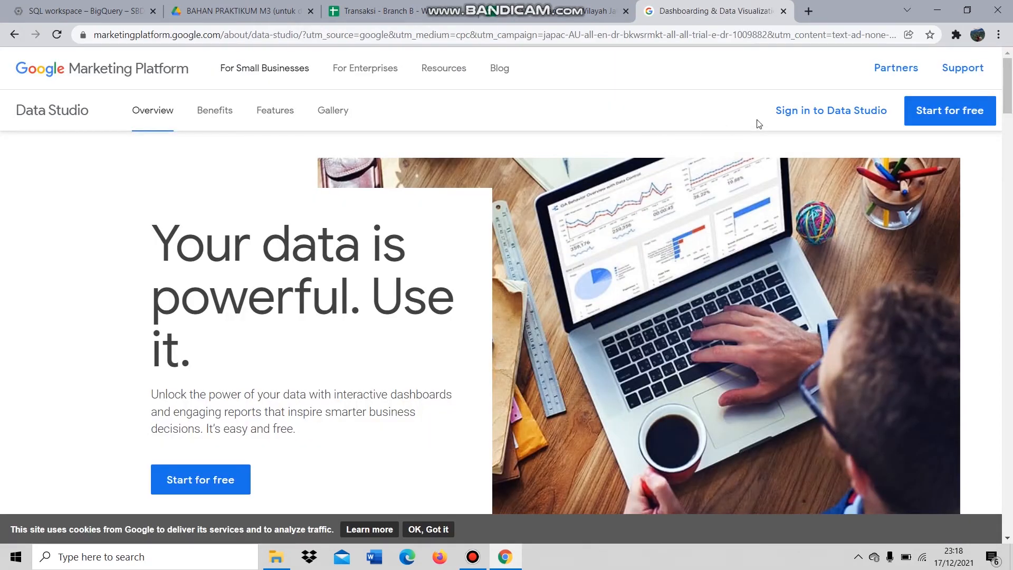
left_click(840, 117)
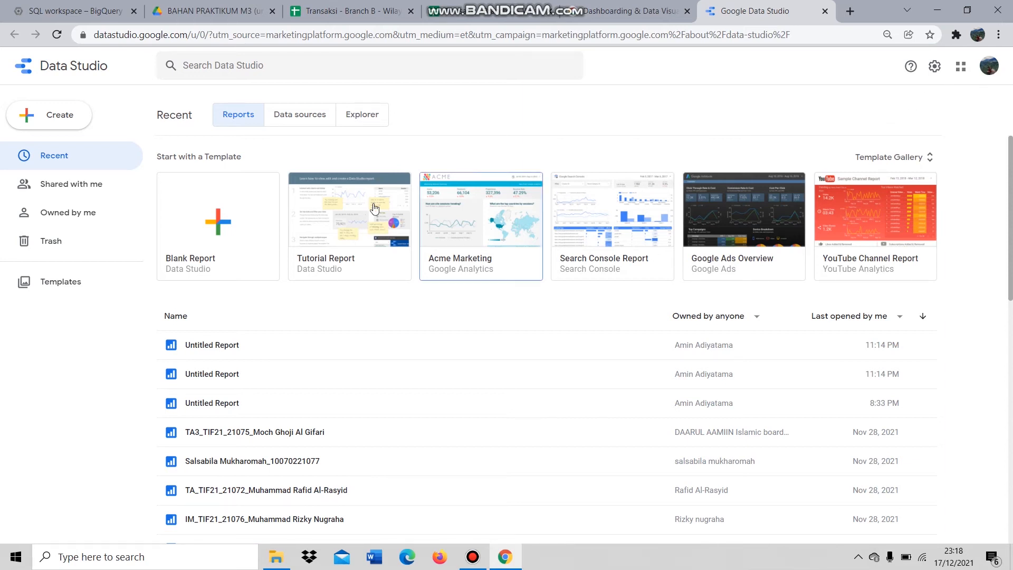
- Create a blank report and add the BigQuery table SBD21-18031 > Branch_A > Visualisasi
left_click(214, 232)
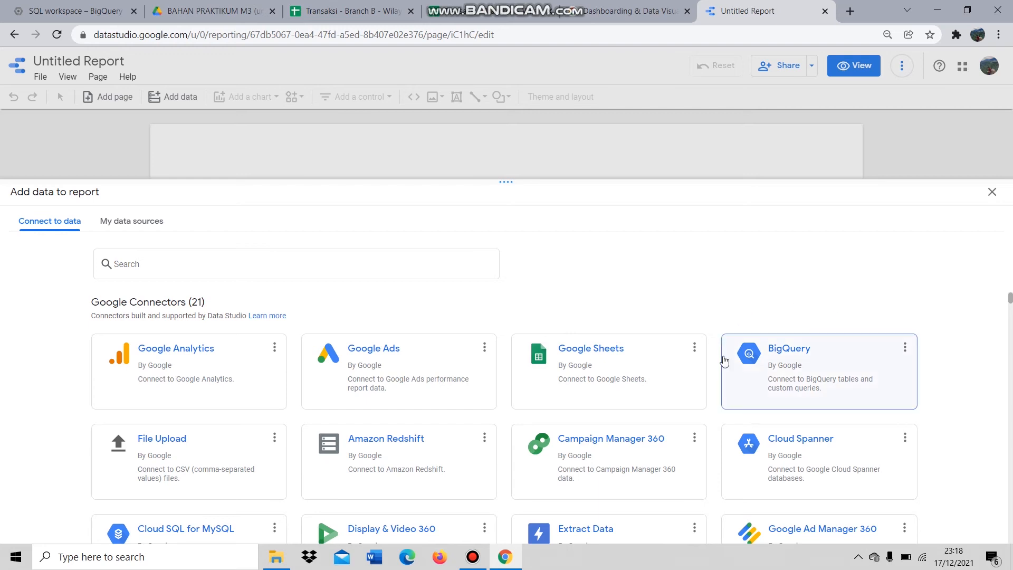
left_click(808, 353)
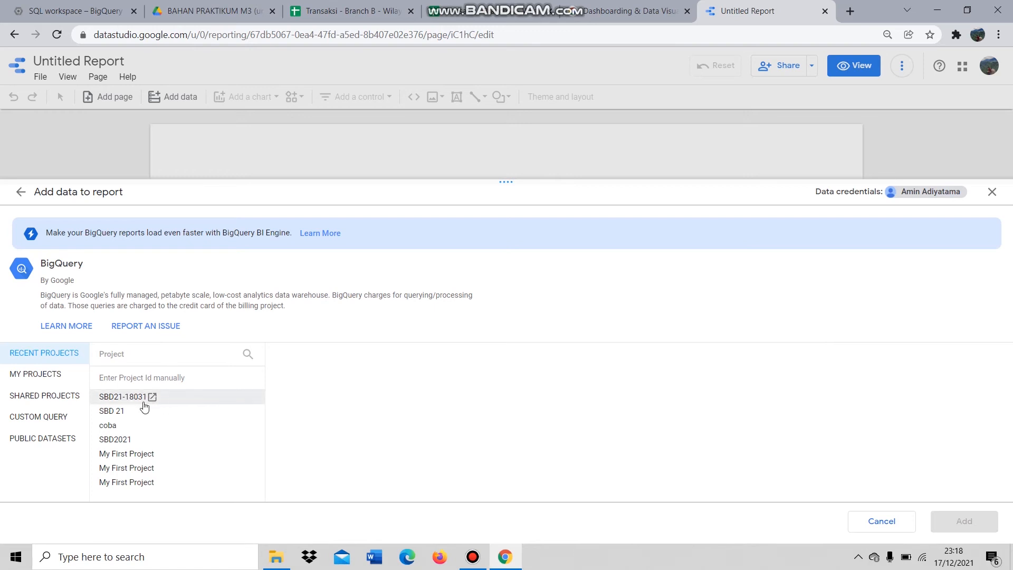
left_click(175, 399)
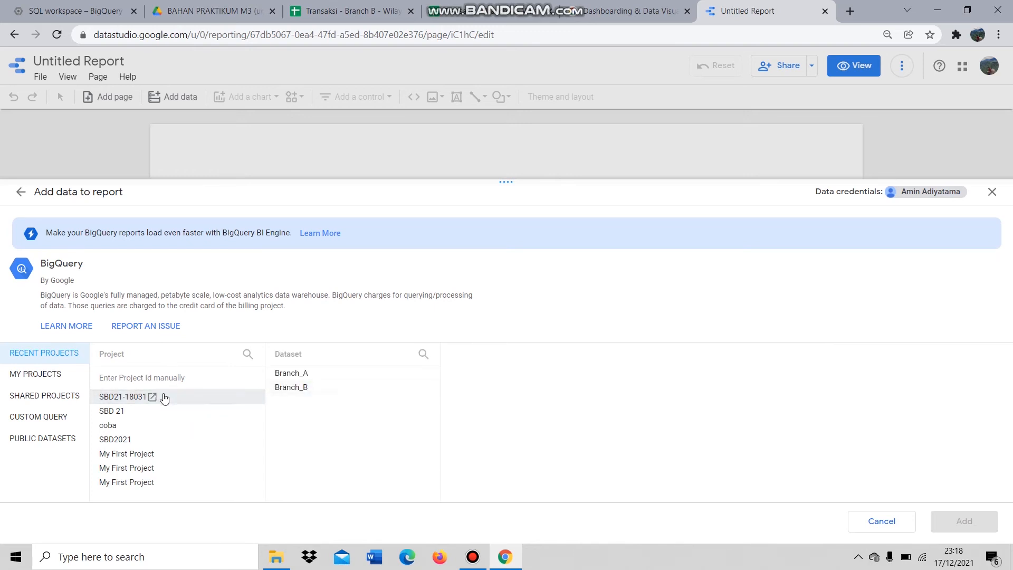
left_click(335, 373)
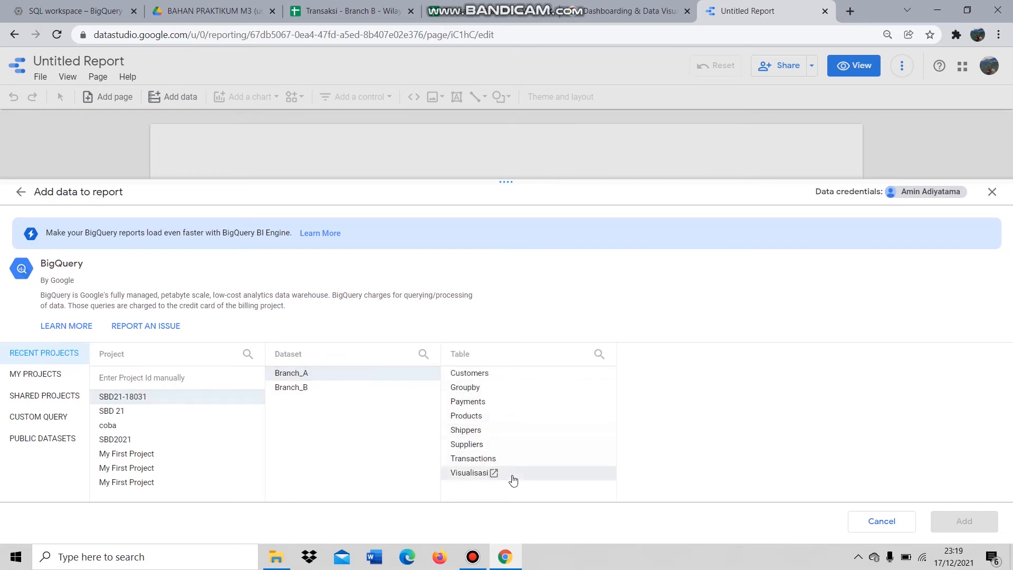
left_click(512, 474)
left_click(988, 521)
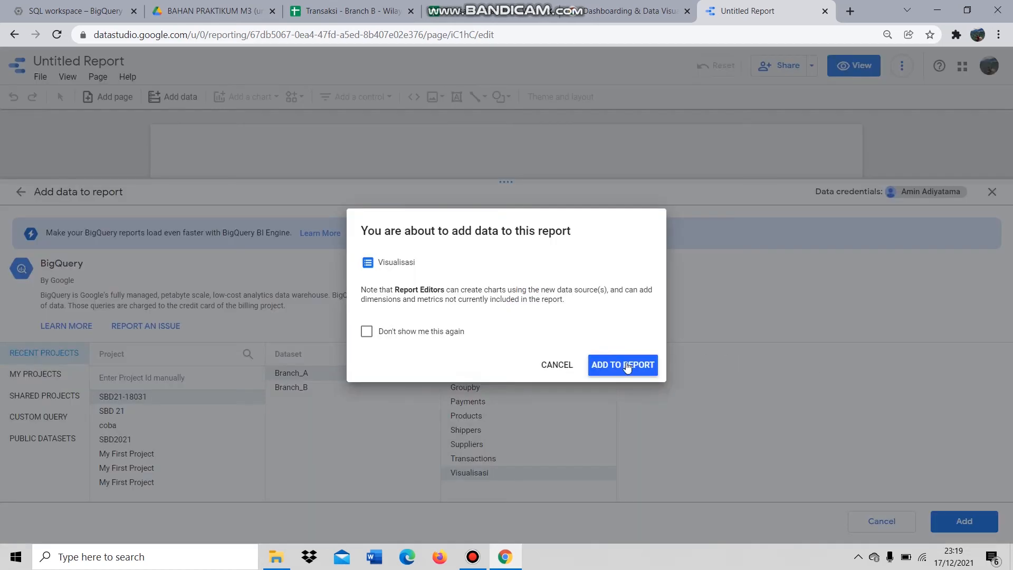
left_click(627, 366)
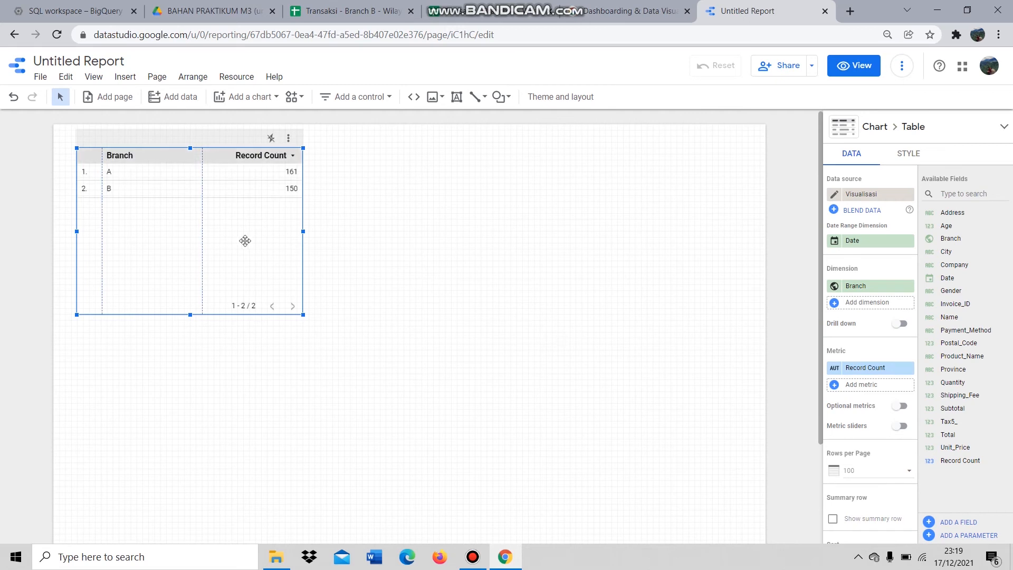
- Rename the Untitled Report to SBD21-18031
left_click(115, 61)
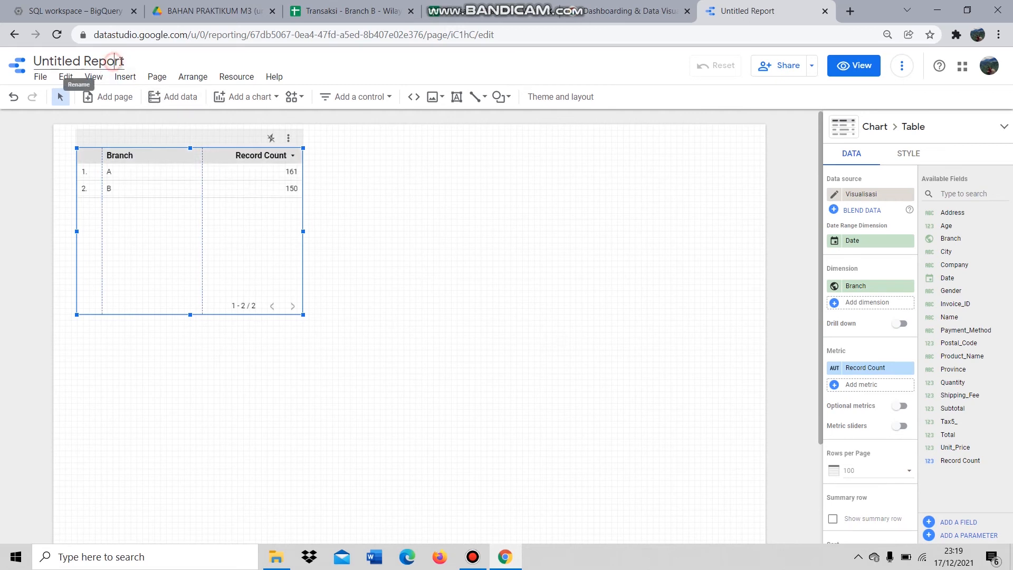
left_click_drag(123, 61, 100, 61)
key("ctrl+a")
type("S")
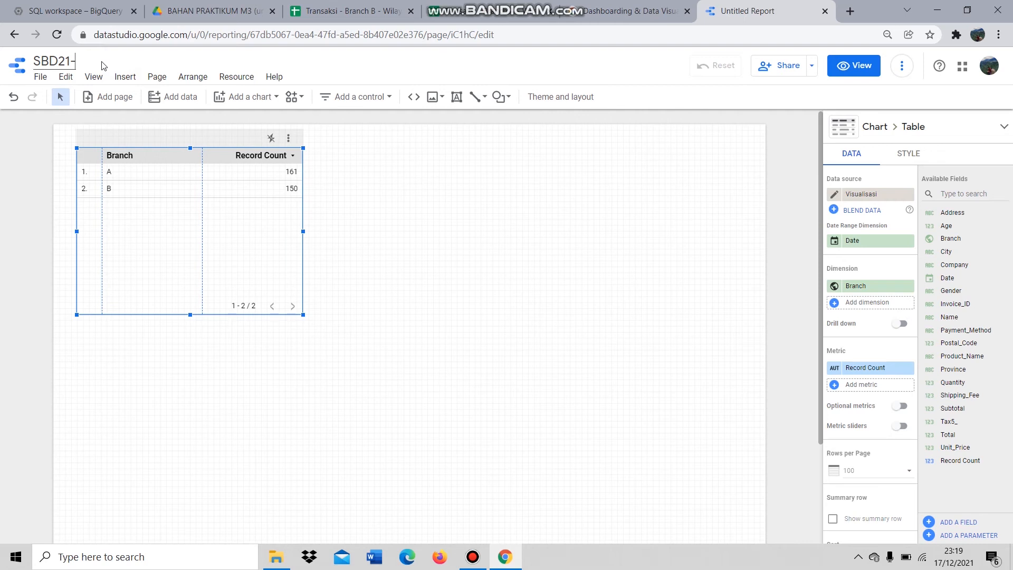
type("BD21-18031")
left_click(398, 203)
- Move the Branch / Record Count table to the middle of the page
left_click(198, 197)
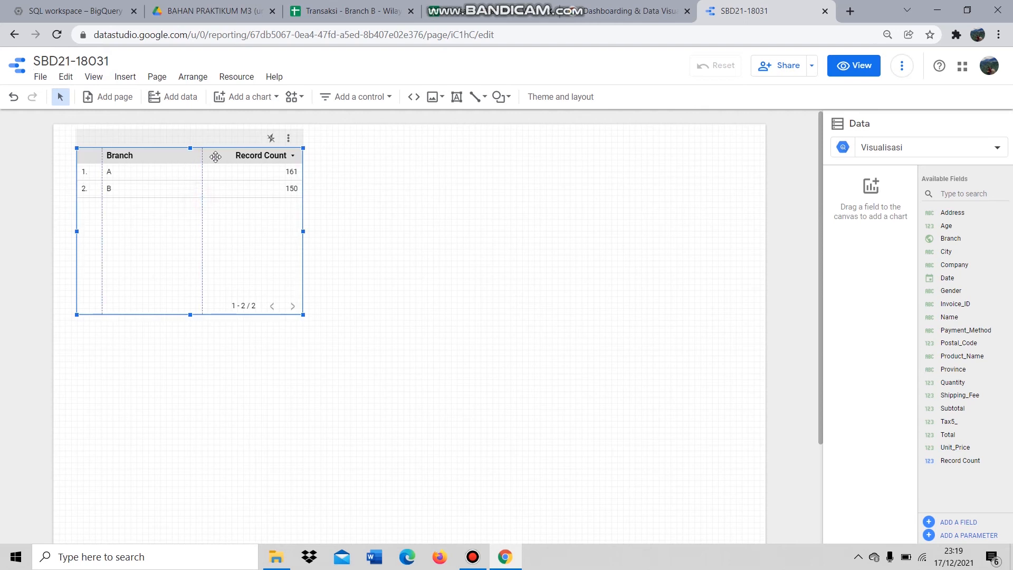
left_click_drag(215, 157, 549, 288)
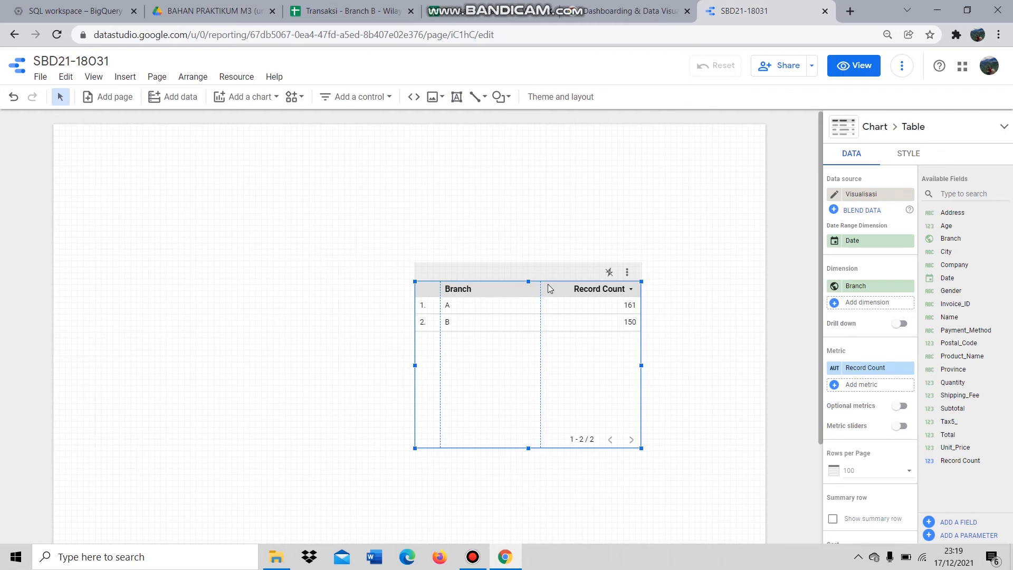
left_click(548, 284)
left_click_drag(547, 284, 492, 284)
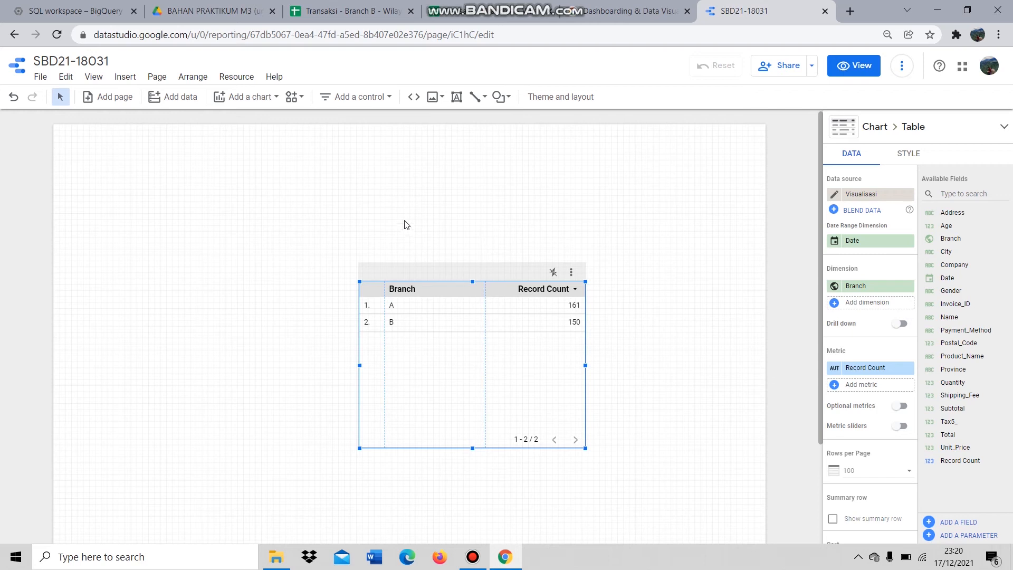
left_click(255, 100)
left_click(676, 176)
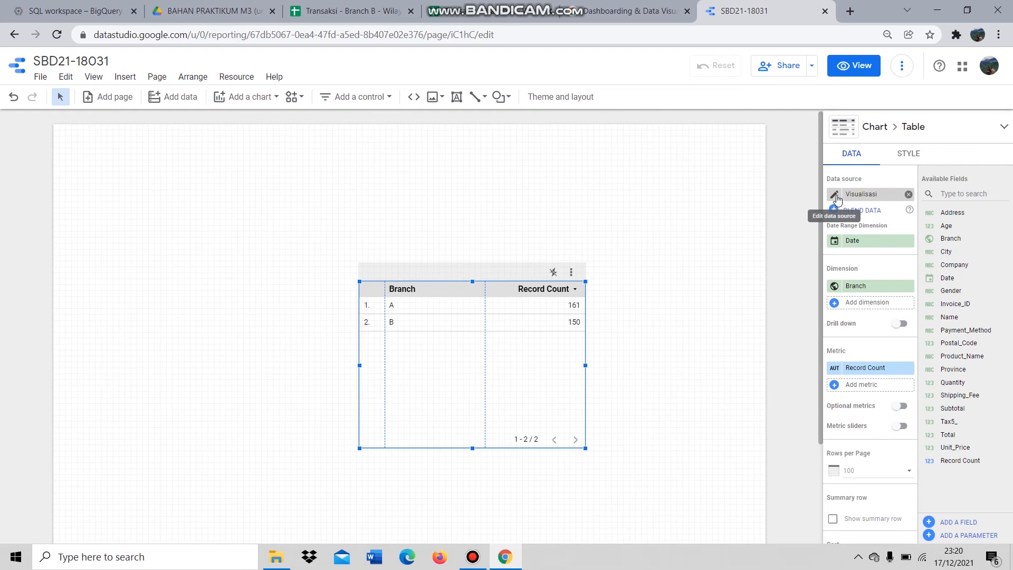
- In the Visualisasi data source, set Address to Geo > Address and Branch to Text
left_click(835, 196)
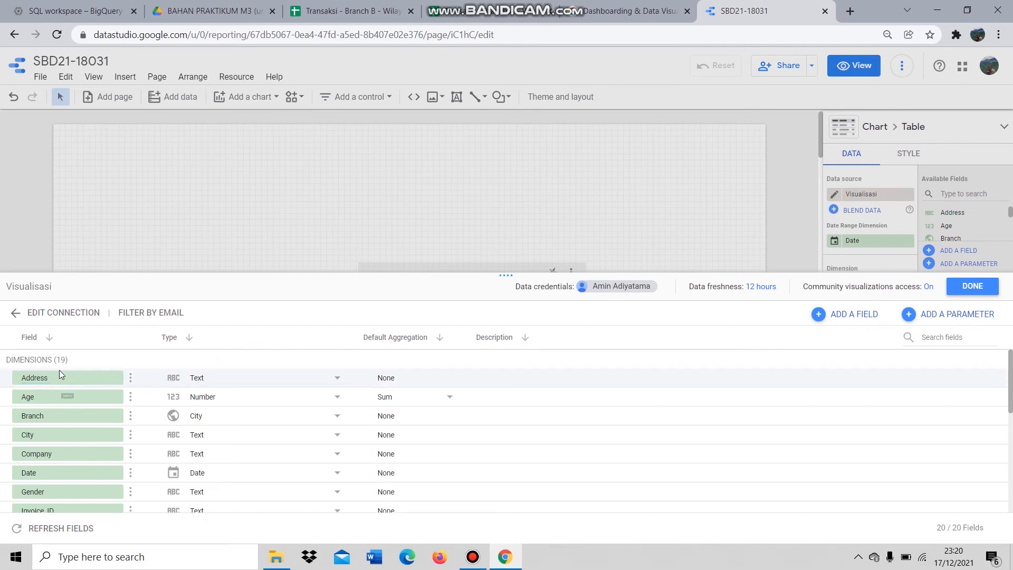
scroll(221, 411, "down", 3)
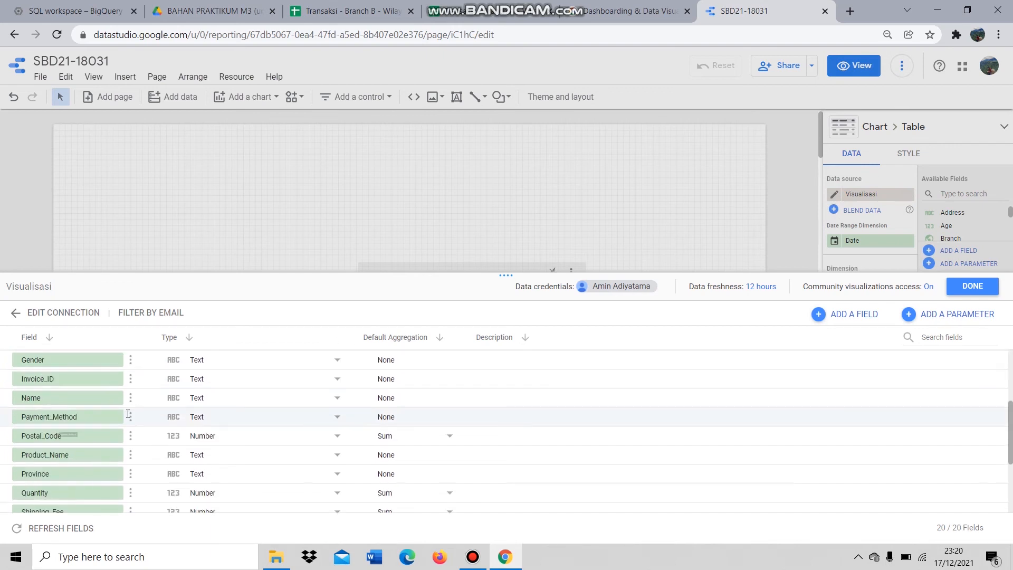
scroll(208, 385, "up", 3)
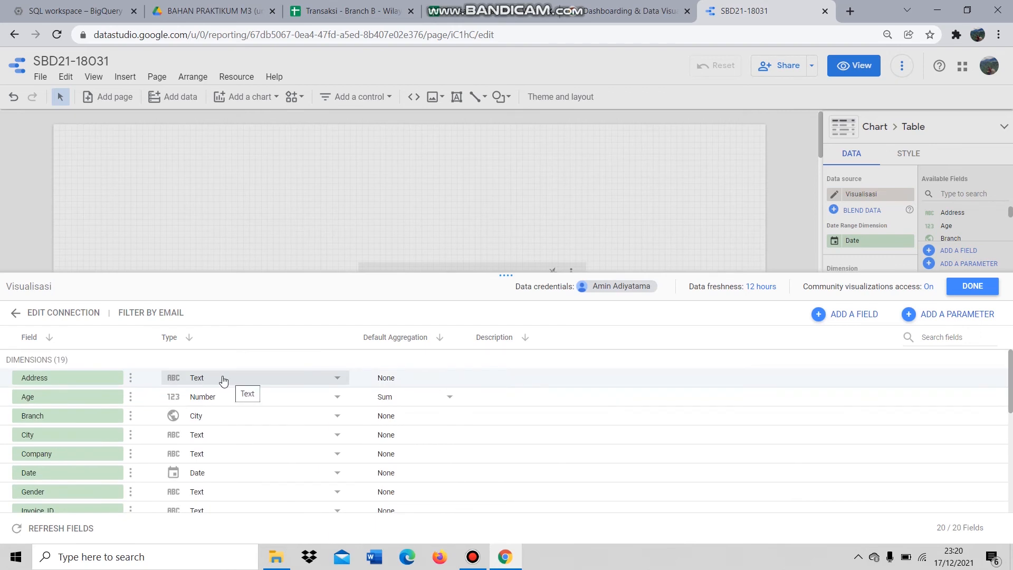
left_click(223, 378)
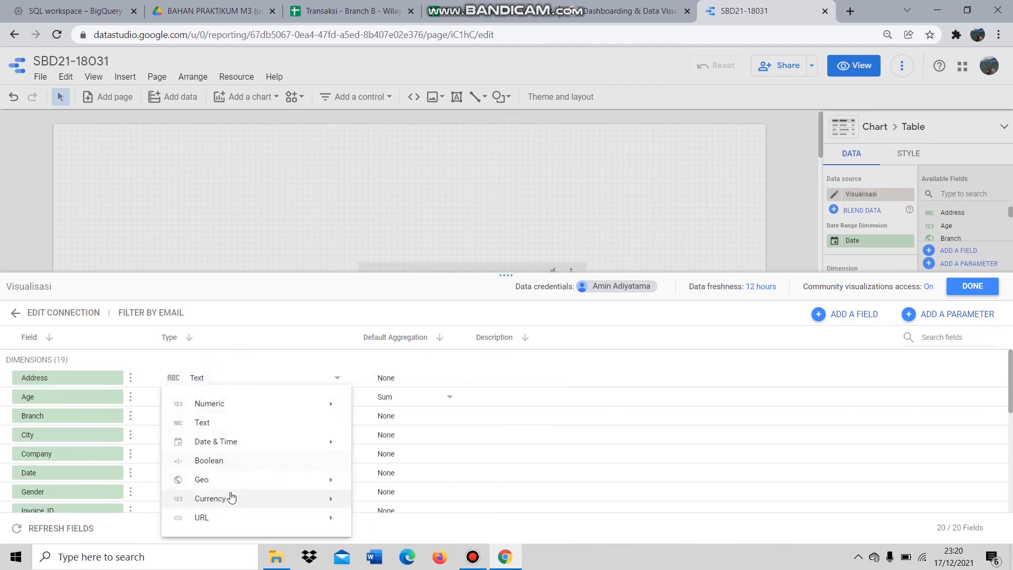
mouse_move(235, 488)
left_click(395, 501)
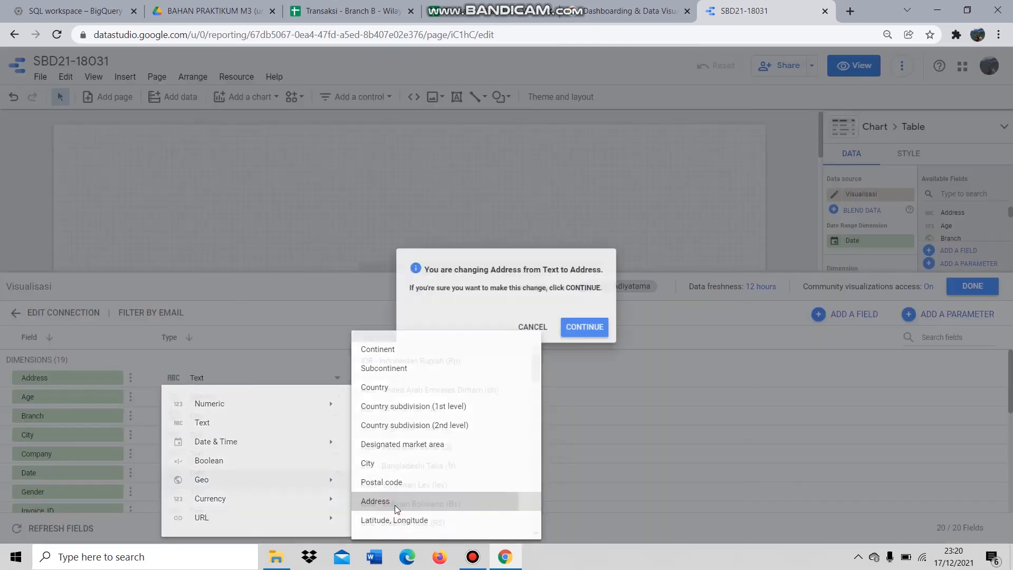
left_click(592, 331)
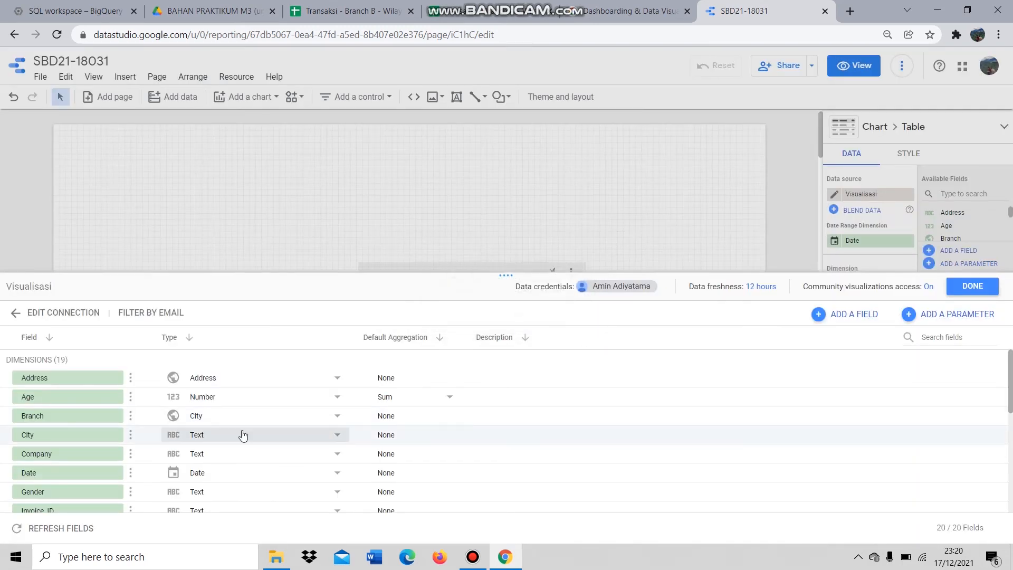
left_click(299, 420)
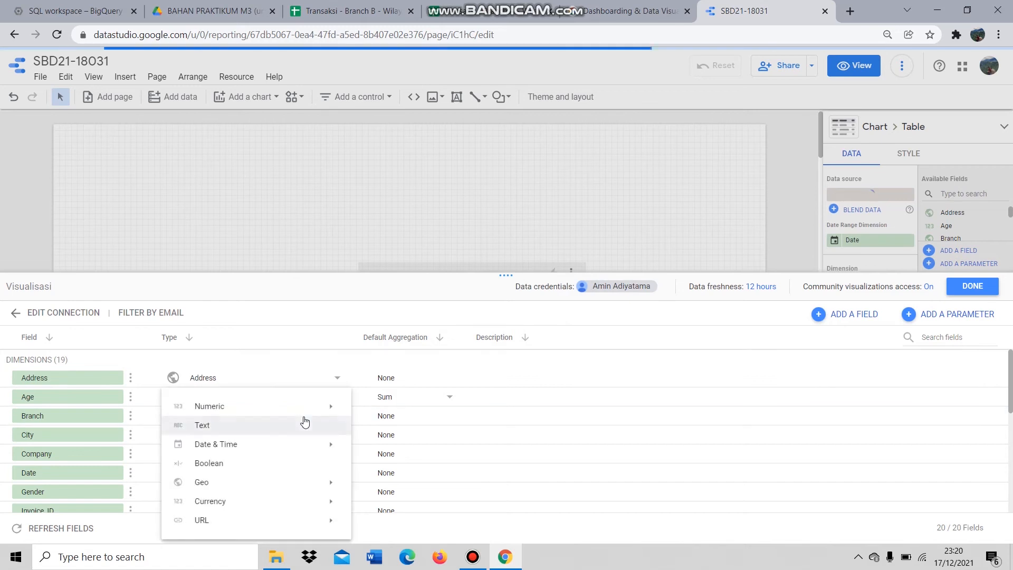
left_click(290, 425)
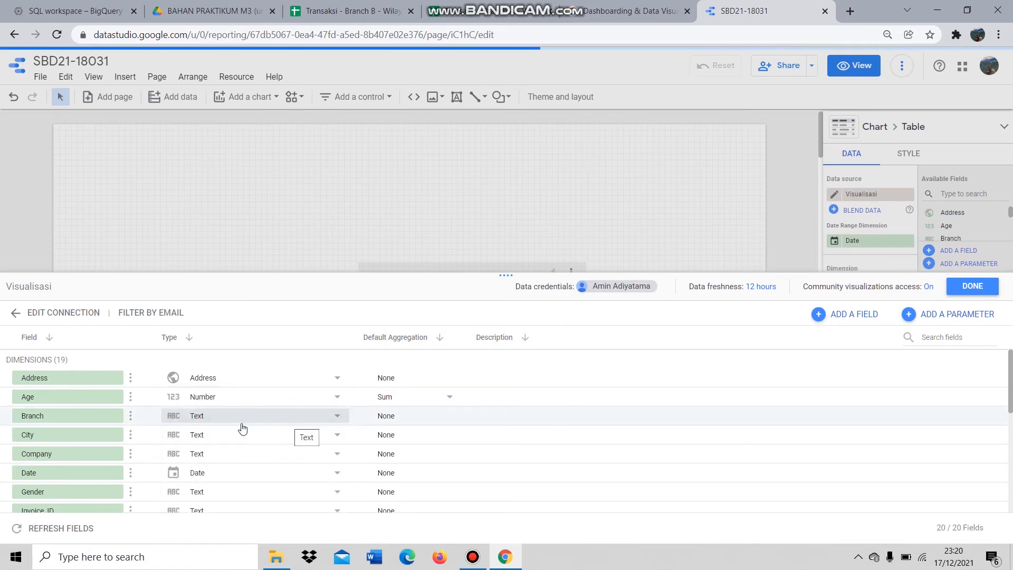
- Set City to Geo > City and Date to Month
left_click(222, 436)
mouse_move(306, 482)
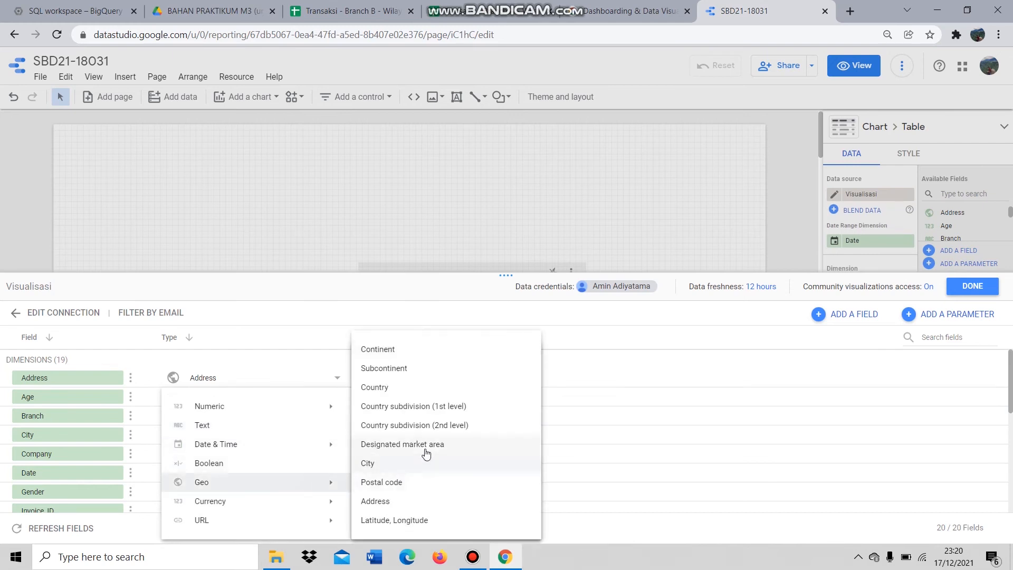
left_click(416, 465)
left_click(583, 329)
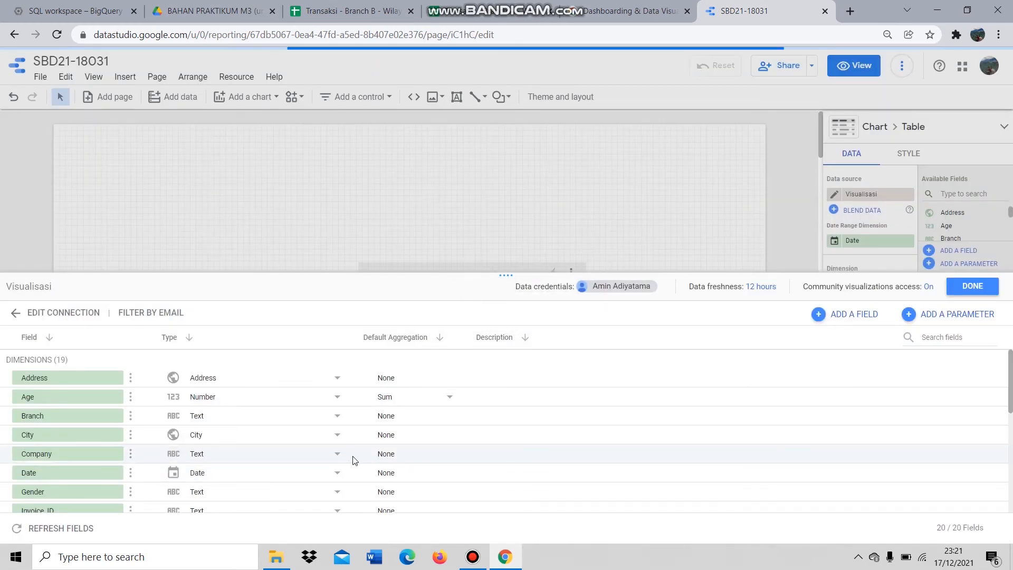
left_click(275, 471)
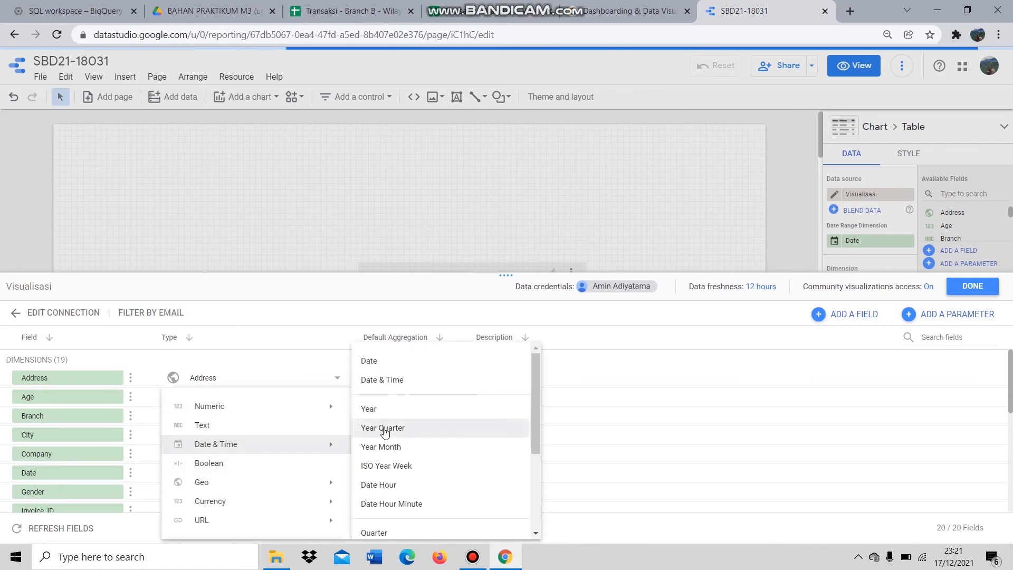
scroll(401, 439, "down", 3)
left_click(411, 406)
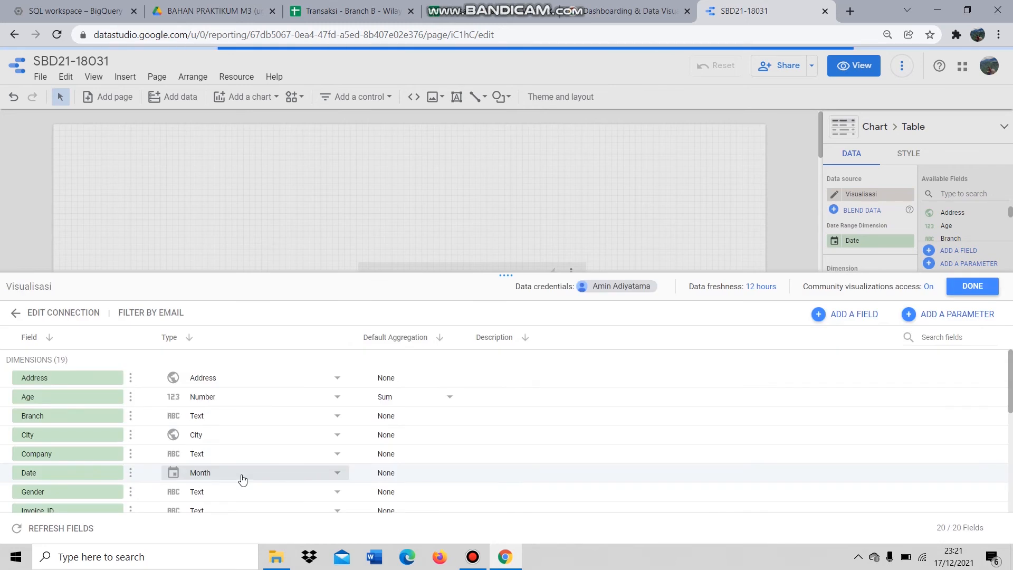
scroll(249, 458, "down", 3)
scroll(249, 457, "up", 2)
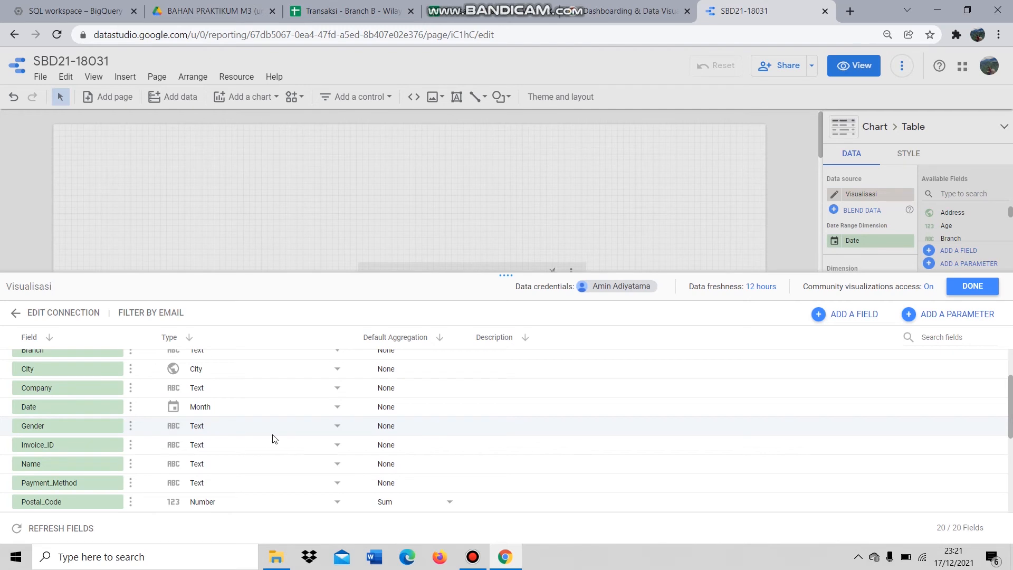
- Change Postal_Code from Number to Geo > Postal code
left_click(246, 502)
mouse_move(265, 501)
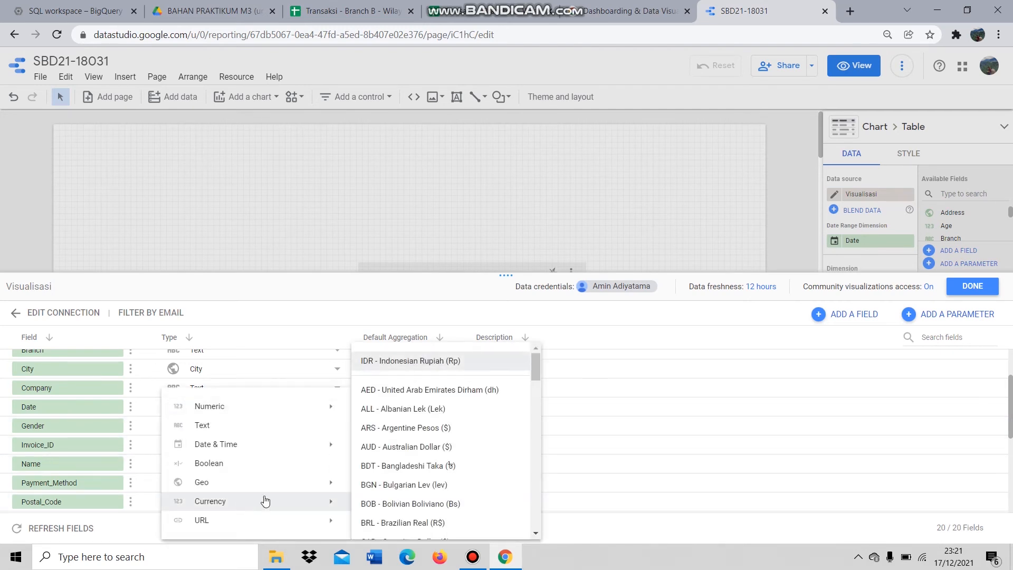
mouse_move(323, 484)
left_click(412, 485)
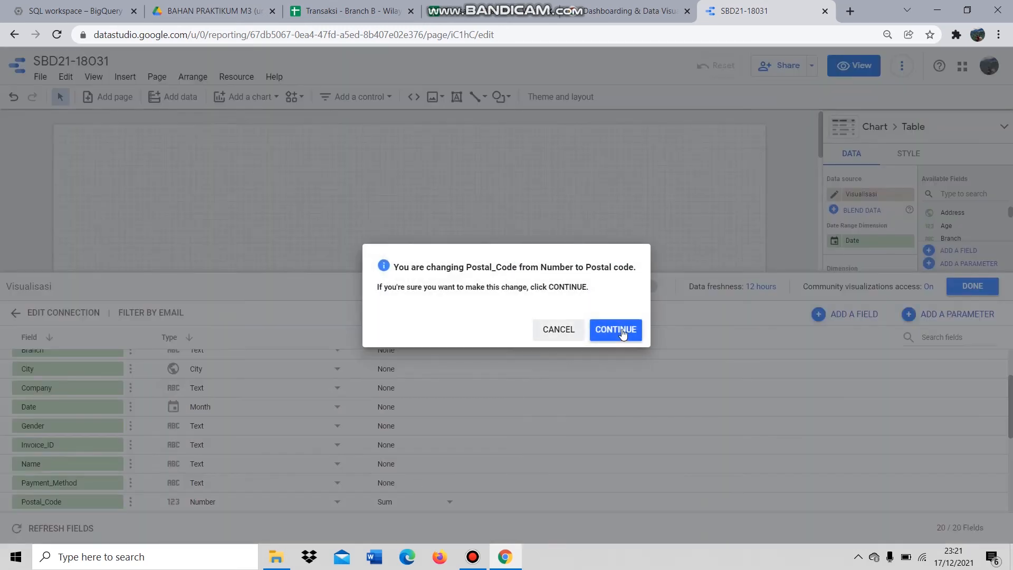
left_click(622, 330)
scroll(225, 479, "down", 5)
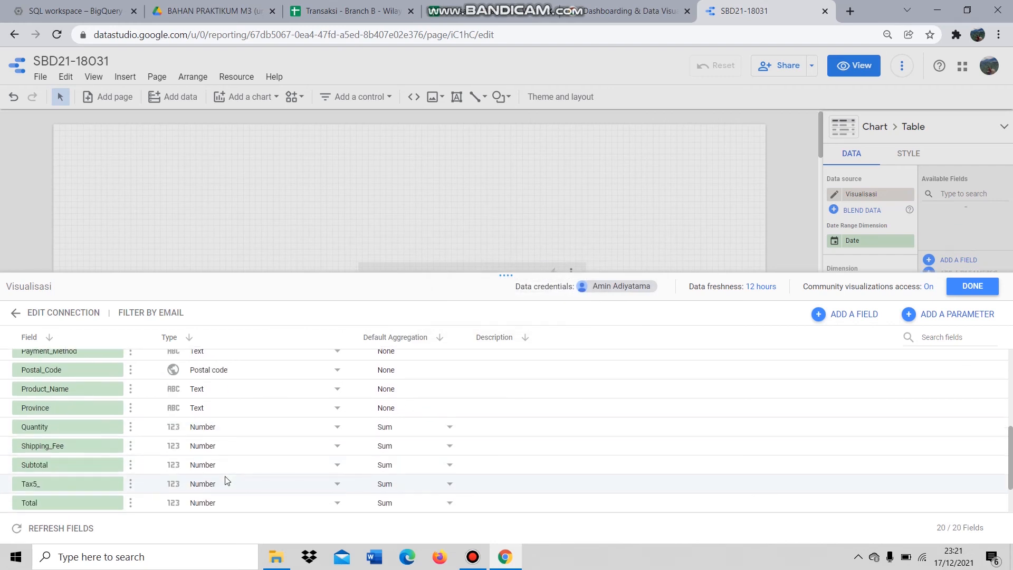
- Set Province to Geo > Country subdivision (1st level)
left_click(224, 408)
mouse_move(270, 478)
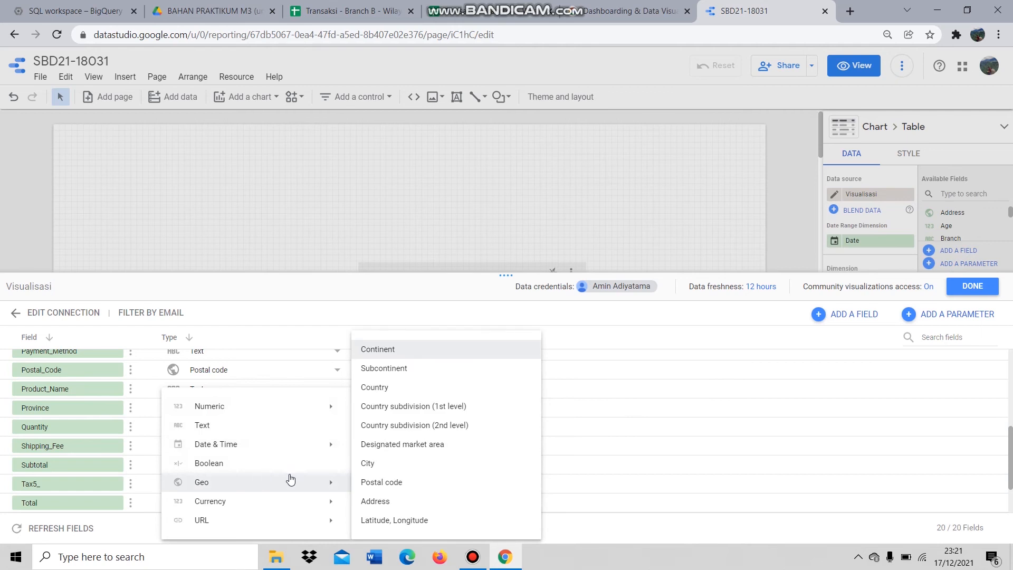
left_click(417, 406)
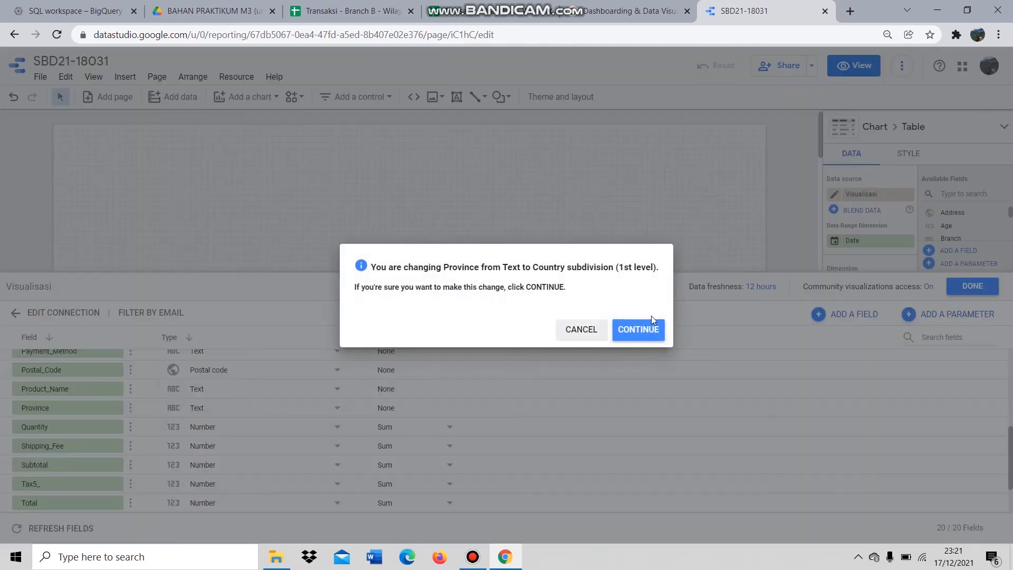
left_click(637, 329)
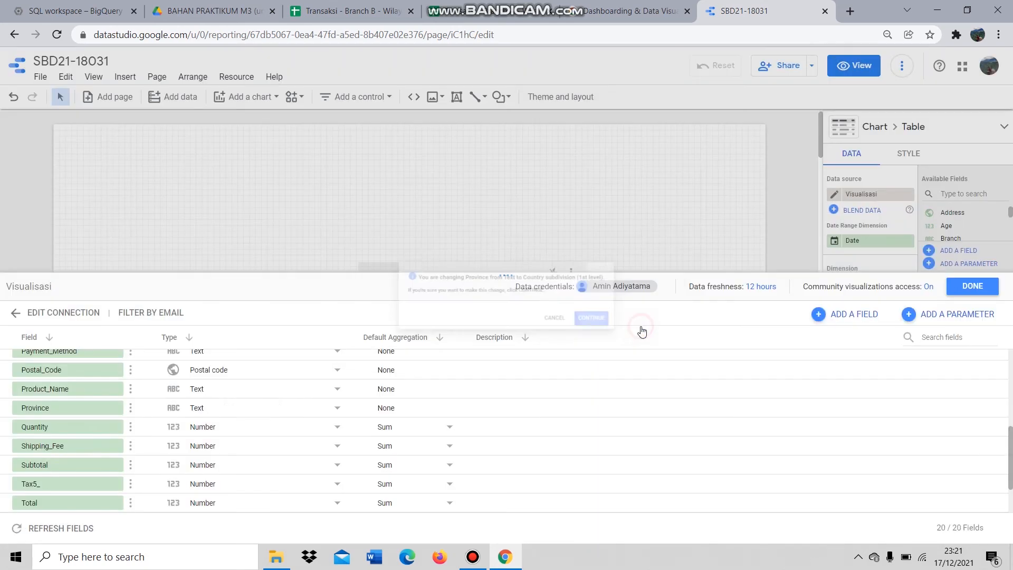
- Set Shipping_Fee, Subtotal and Tax5_ to Currency > IDR
left_click(243, 449)
mouse_move(299, 443)
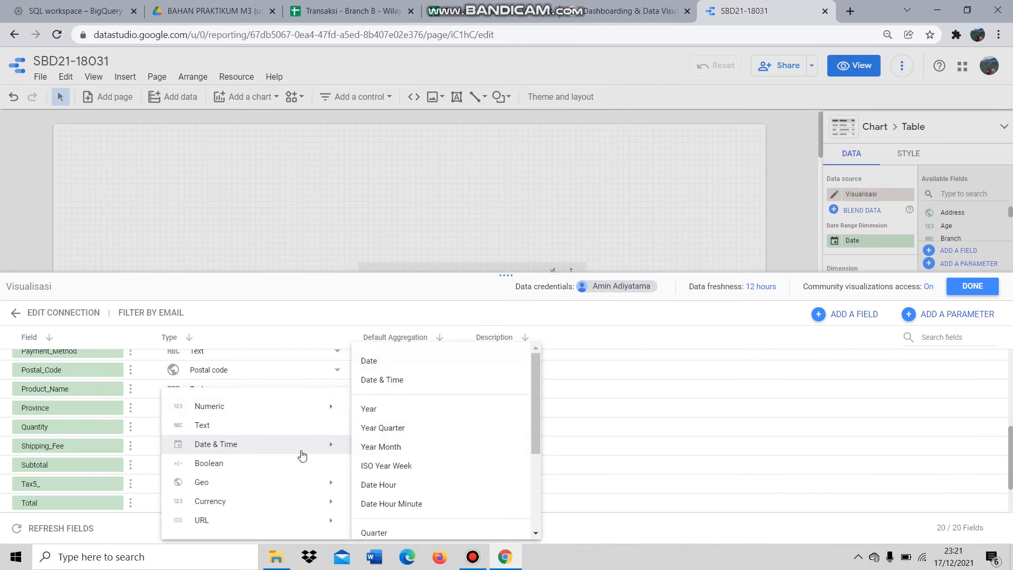
mouse_move(285, 511)
left_click(444, 364)
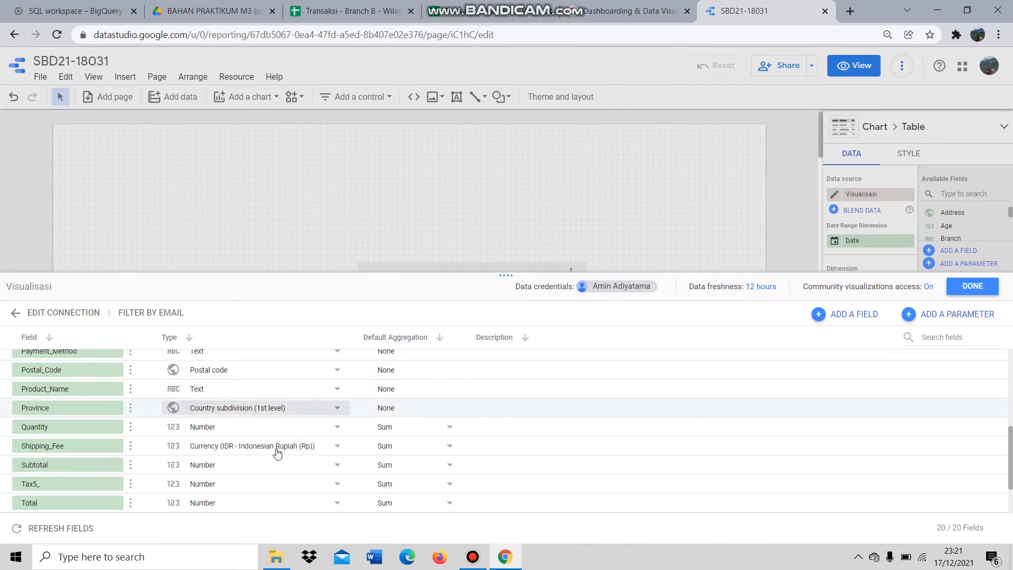
left_click(240, 464)
mouse_move(238, 501)
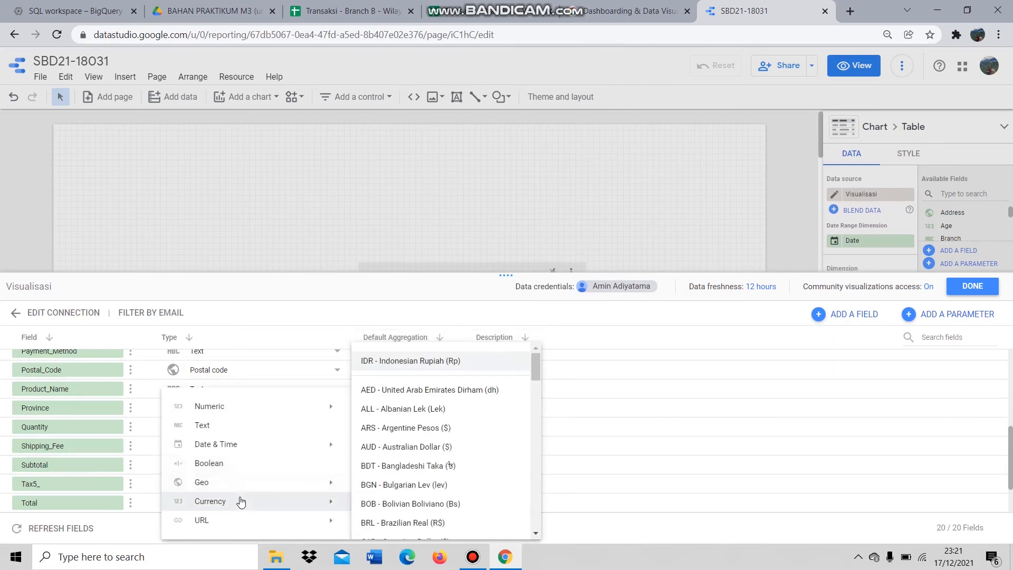
left_click(392, 364)
scroll(251, 467, "down", 2)
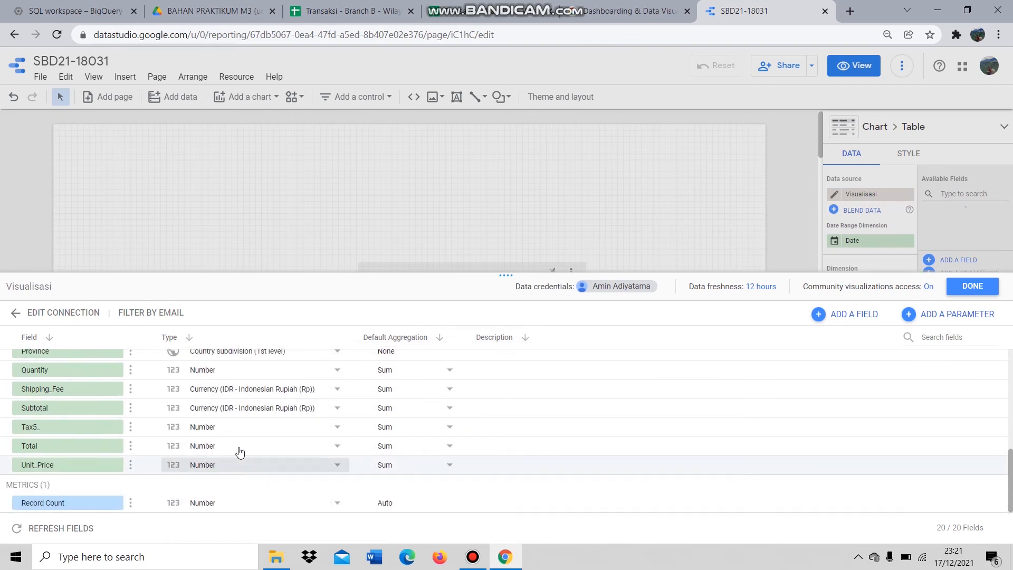
left_click(237, 426)
mouse_move(255, 500)
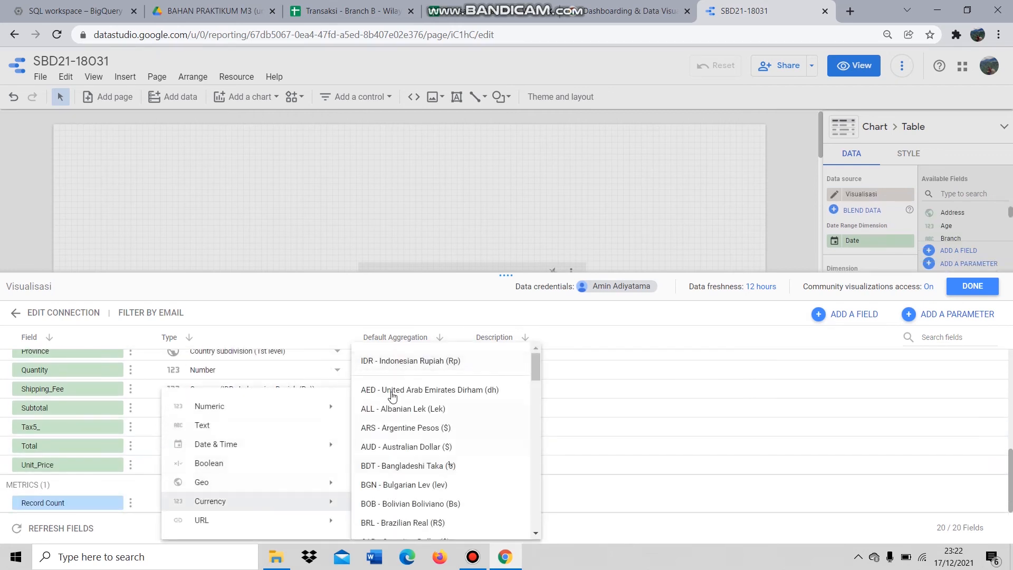
left_click(392, 367)
- Set Total and Unit_Price to Currency > IDR
left_click(256, 446)
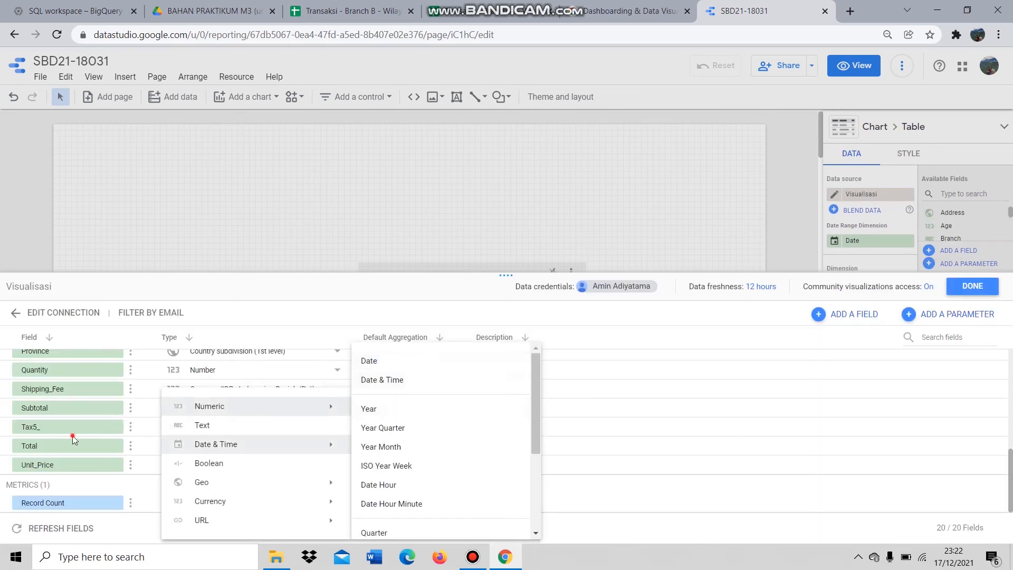
left_click(72, 436)
left_click(244, 446)
mouse_move(256, 501)
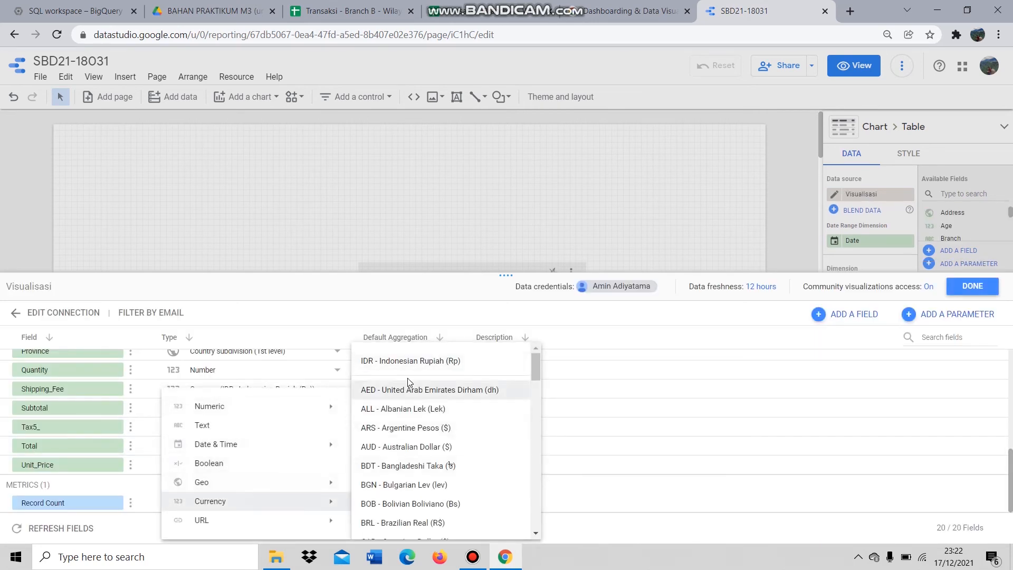
left_click(407, 360)
left_click(241, 470)
mouse_move(230, 502)
left_click(420, 358)
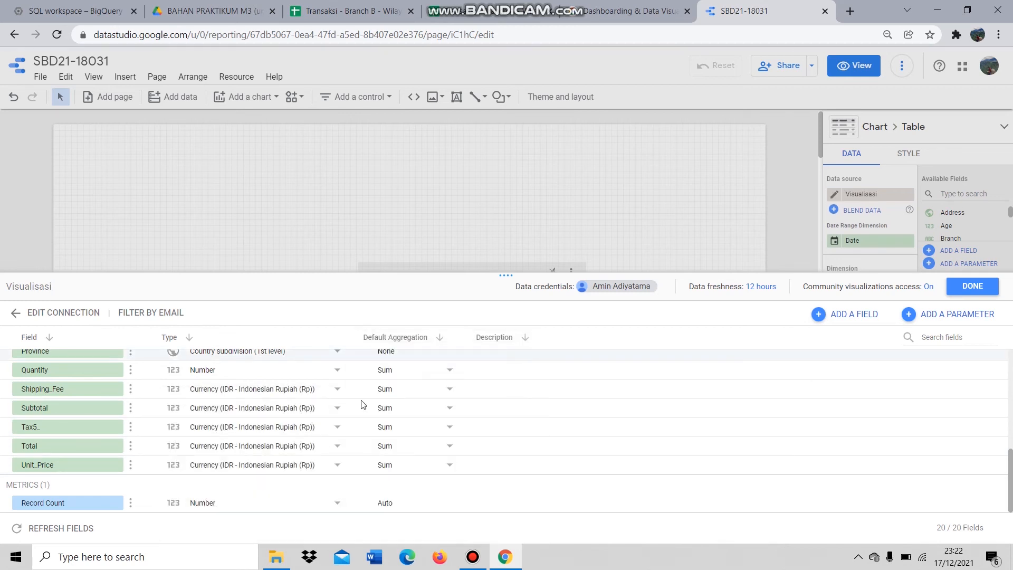
- Rename the Record Count metric to Transactions and close the data source editor
left_click(80, 502)
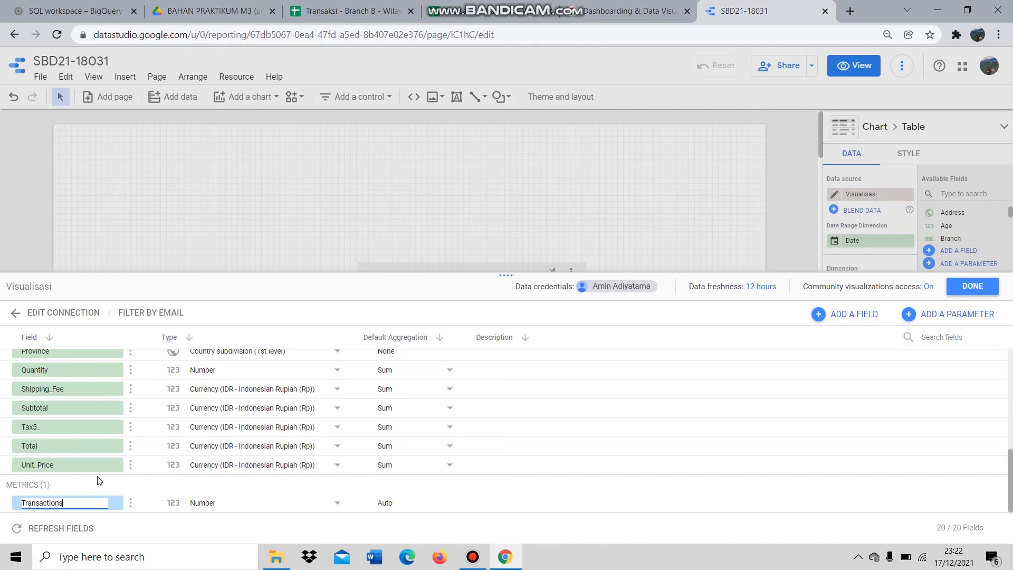
left_click(479, 492)
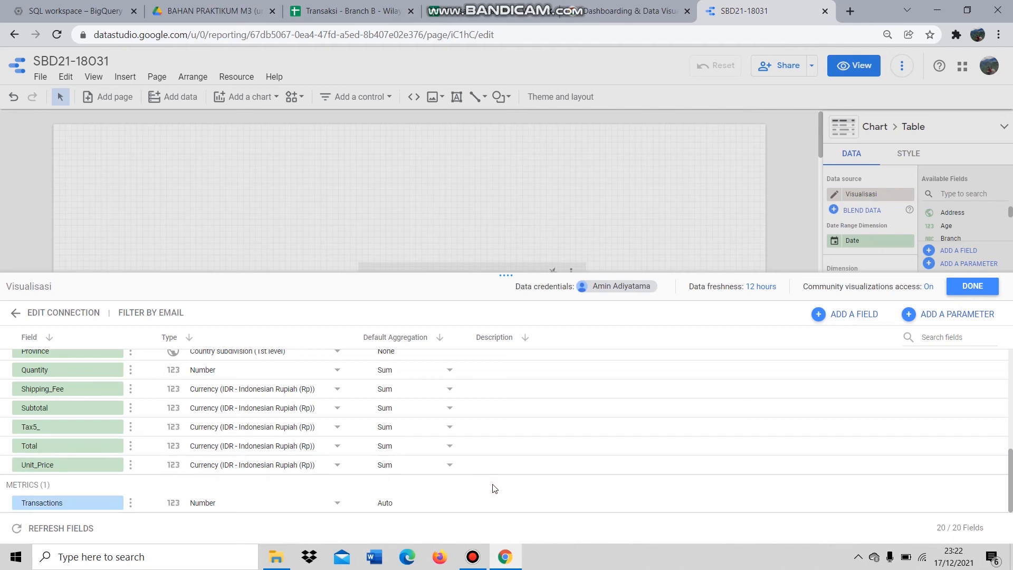
left_click(970, 287)
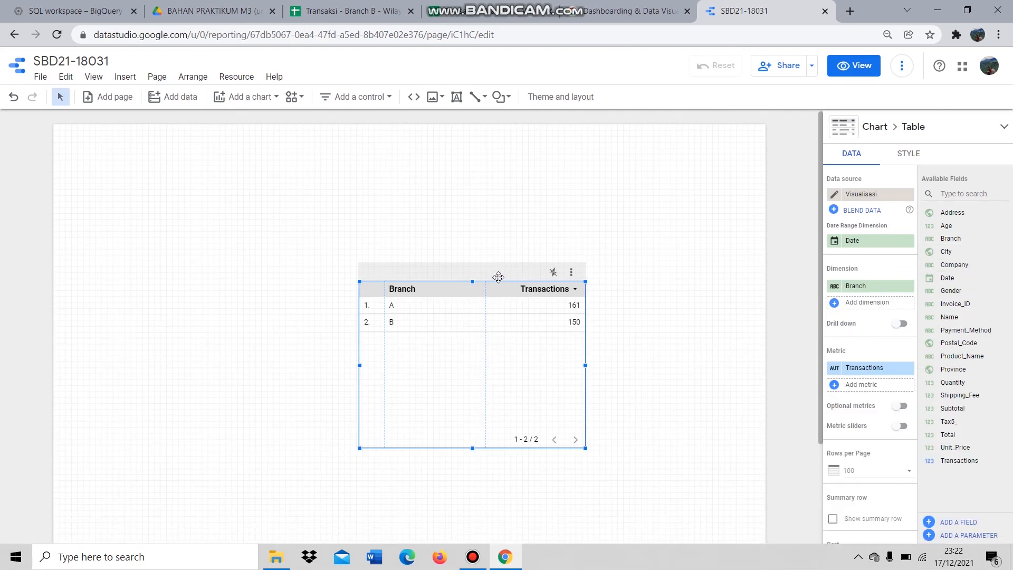
- Replace the branch table with a donut chart near the page bottom showing Transactions by Province
key("Delete")
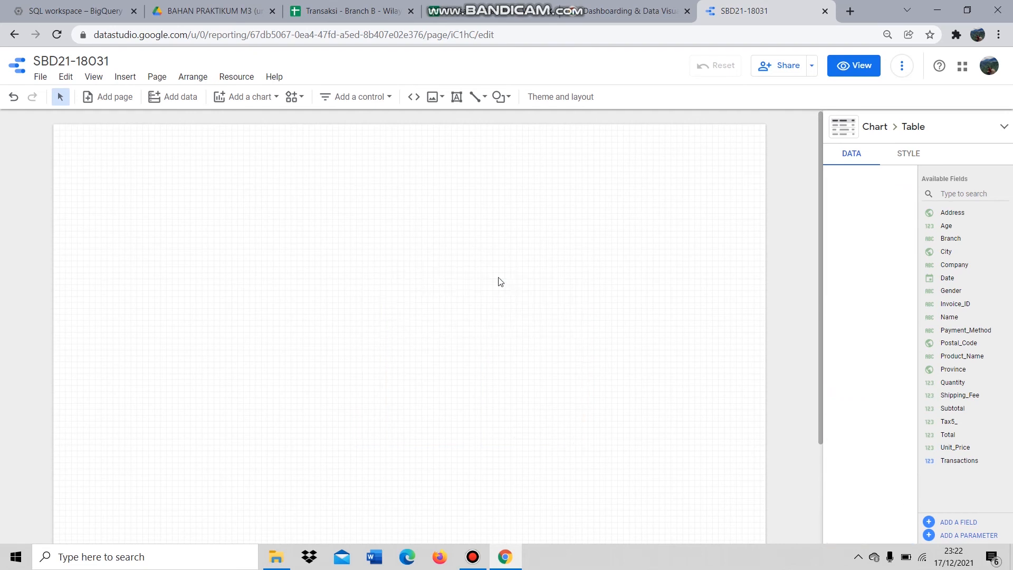
left_click(251, 97)
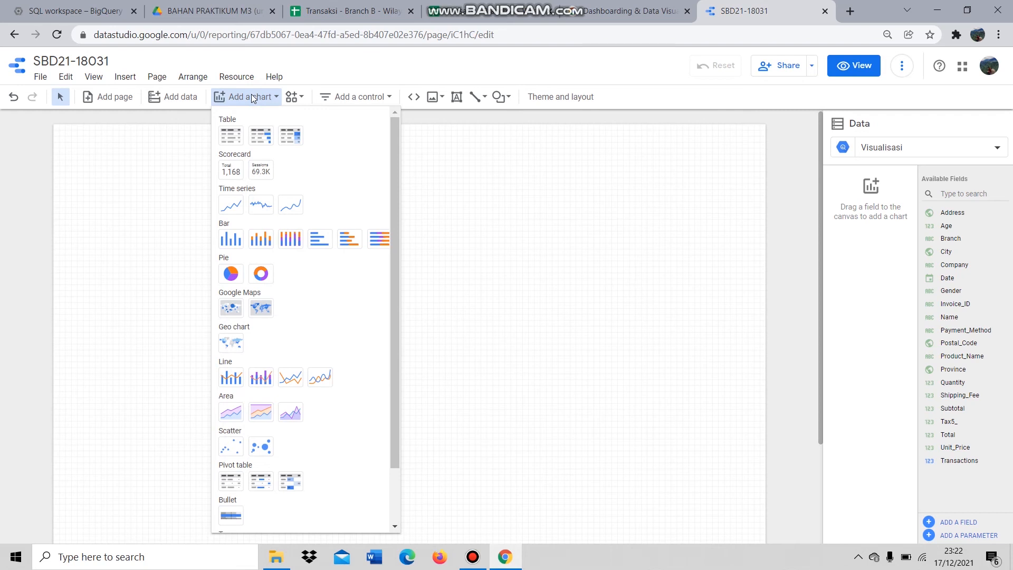
left_click(260, 274)
left_click(511, 376)
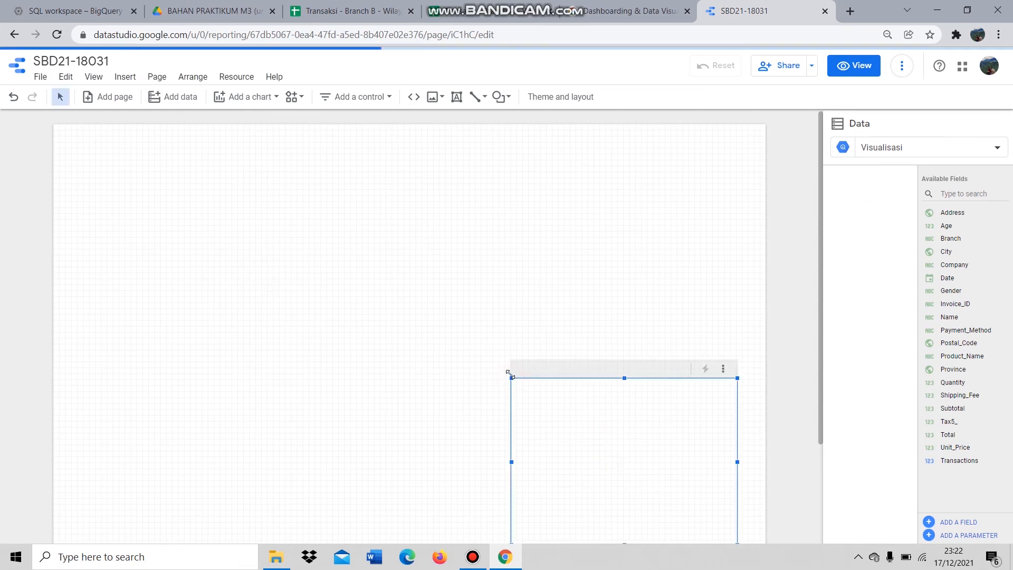
scroll(591, 295, "down", 3)
left_click_drag(632, 238, 629, 306)
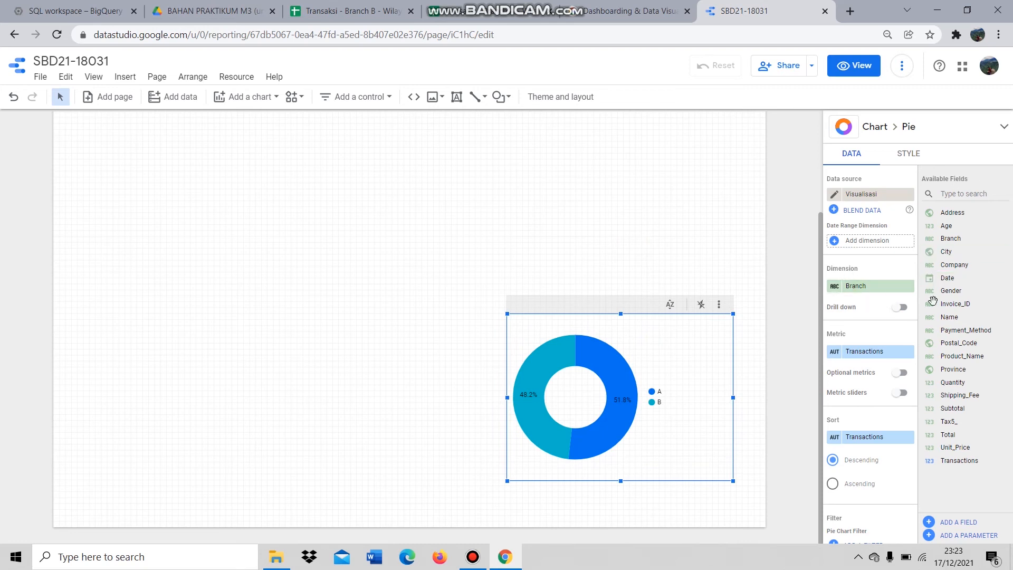
left_click_drag(955, 369, 874, 291)
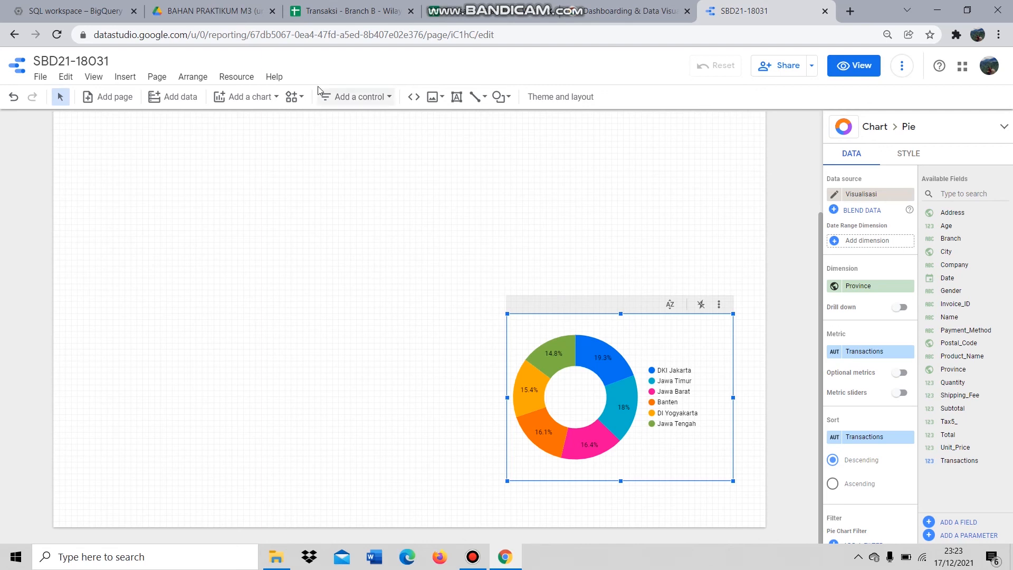
- Add a pie chart left of the donut splitting summed Age by Gender
left_click(262, 100)
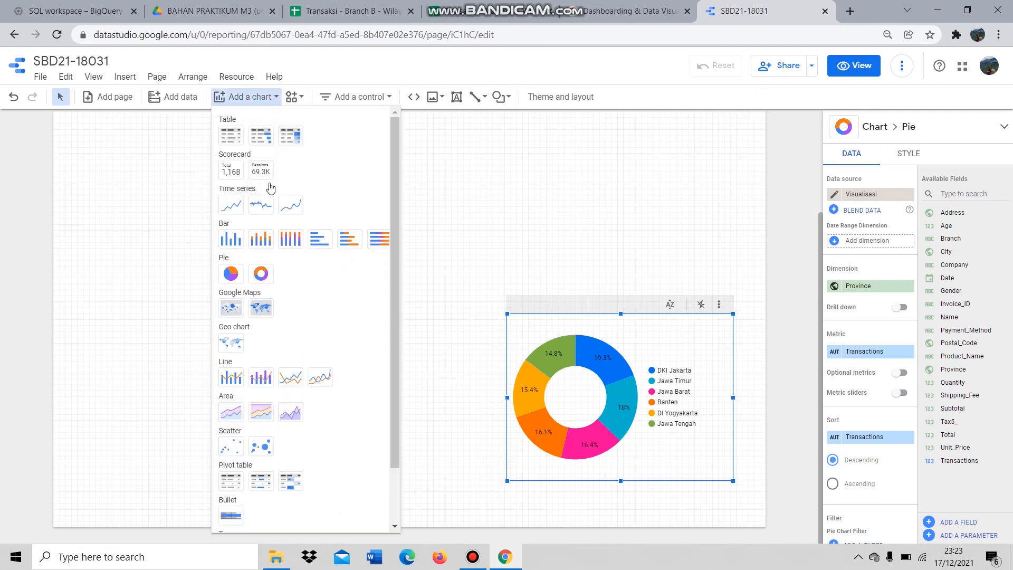
left_click(232, 272)
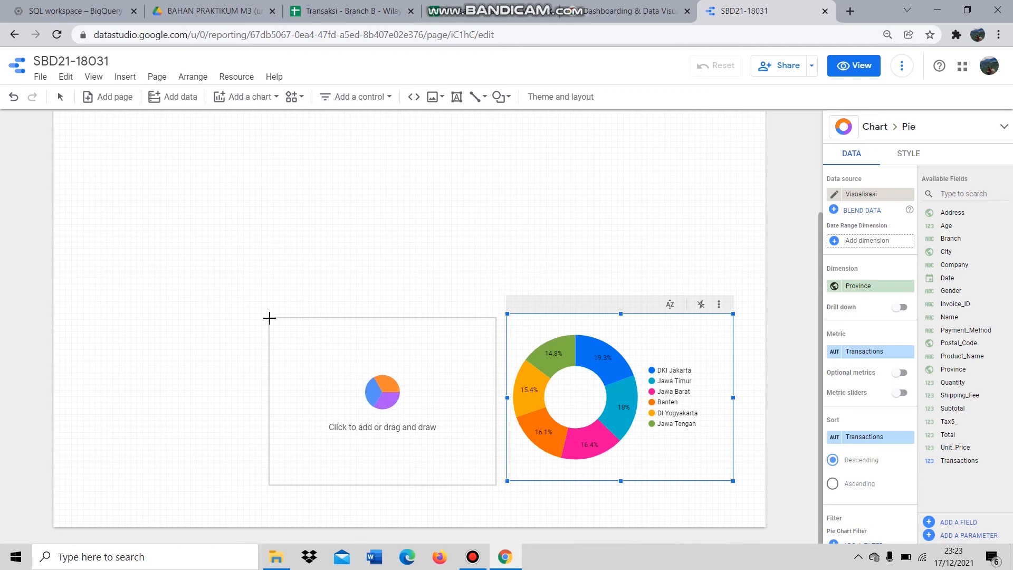
left_click(271, 315)
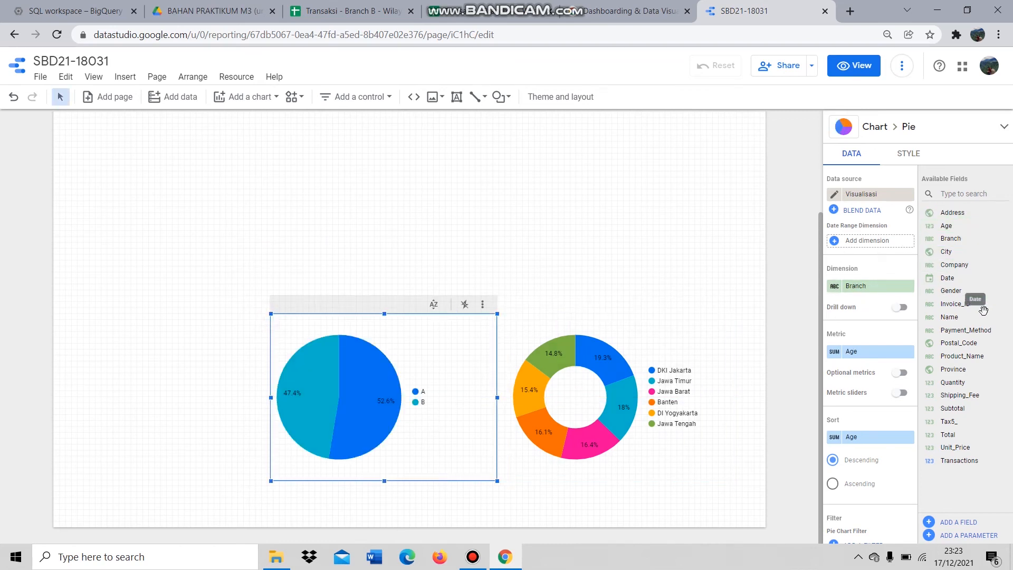
left_click_drag(931, 297, 888, 289)
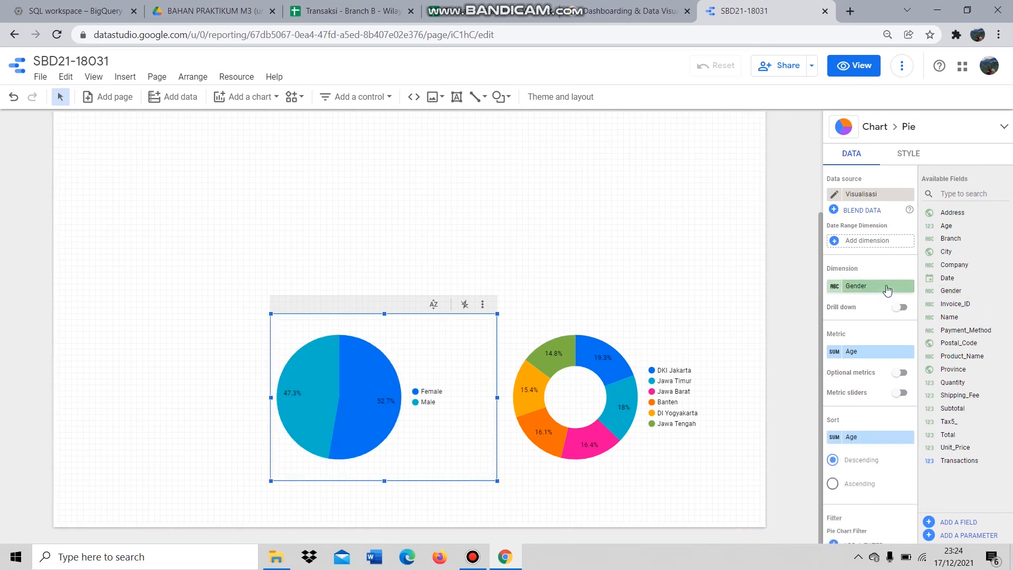
left_click(247, 98)
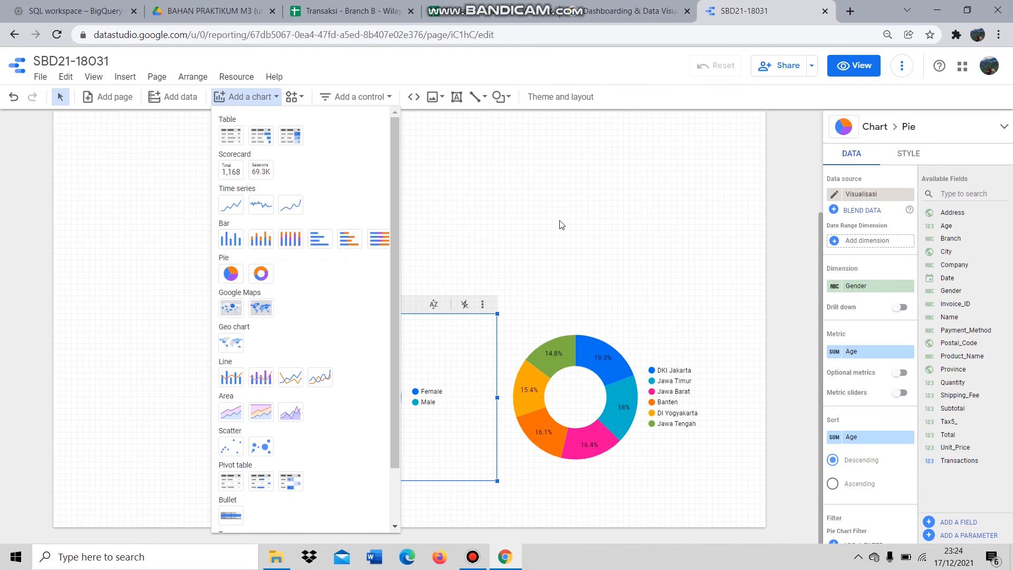
left_click(581, 233)
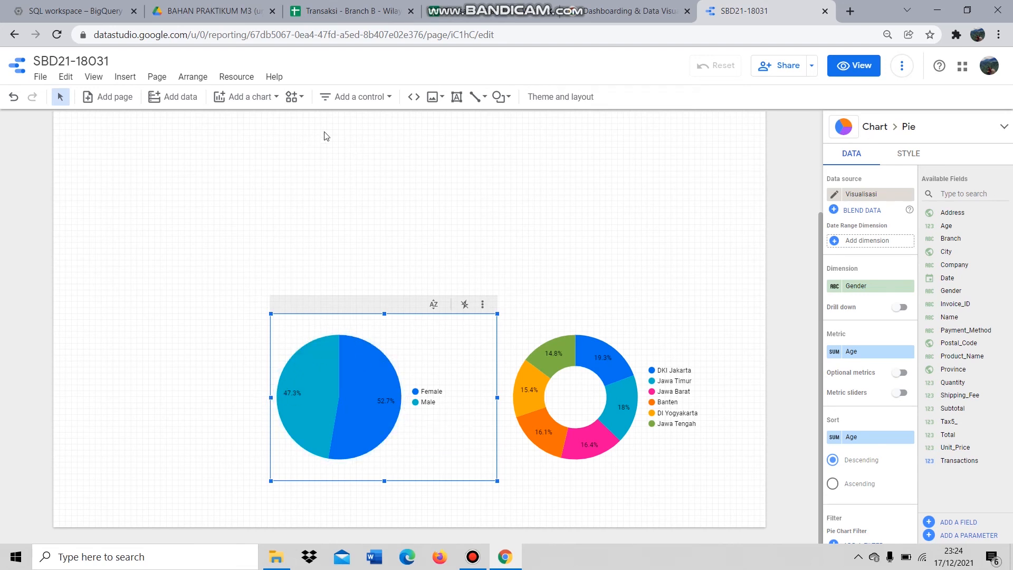
- Add a column chart at the page's left edge with Age as its dimension
left_click(253, 103)
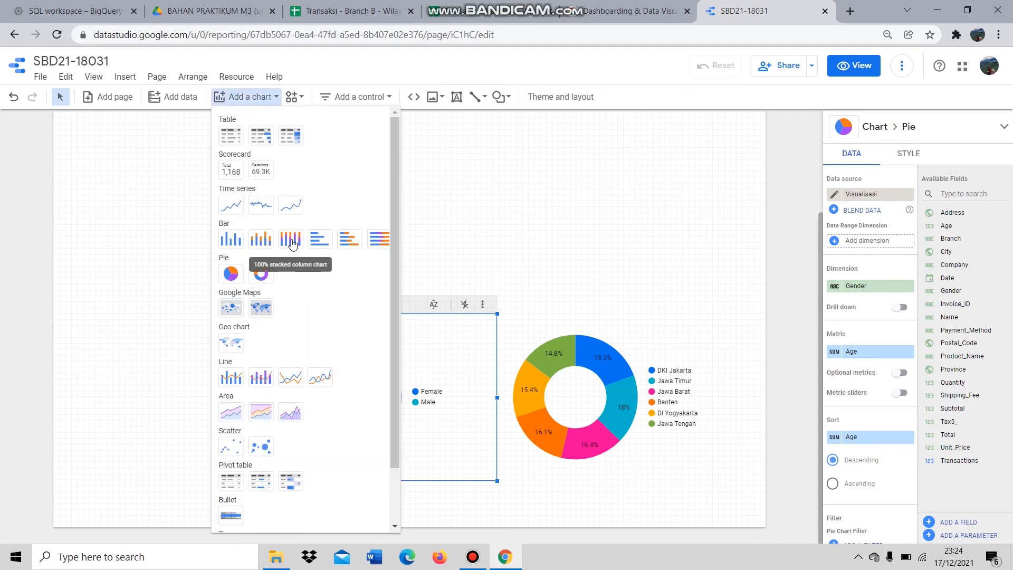
left_click(231, 239)
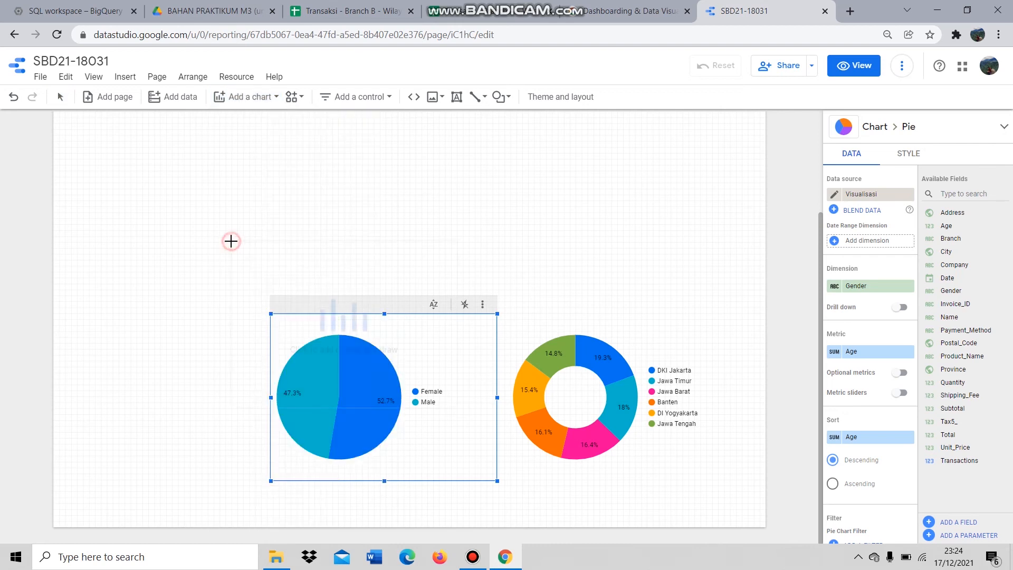
left_click(53, 313)
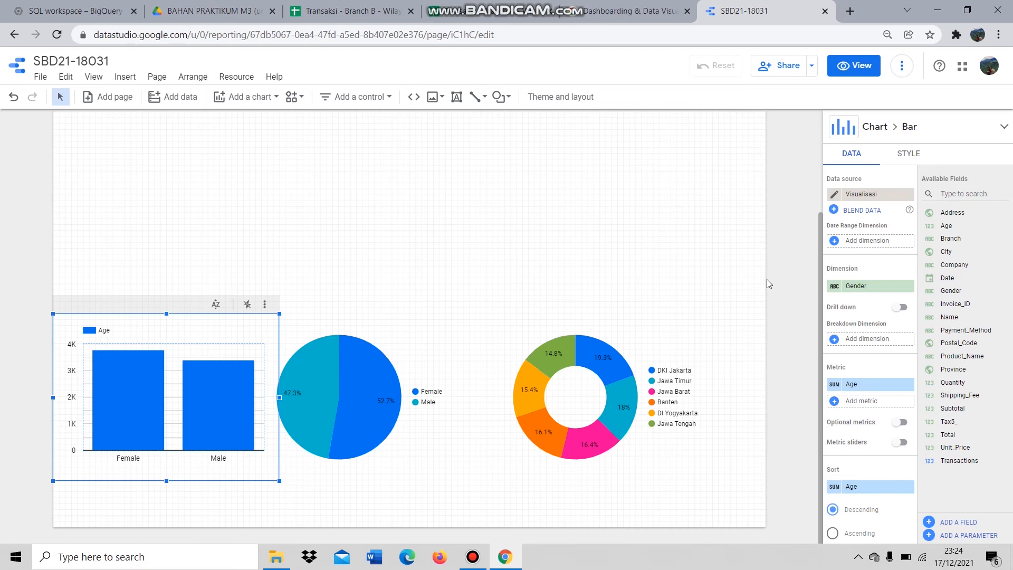
left_click_drag(974, 226, 886, 291)
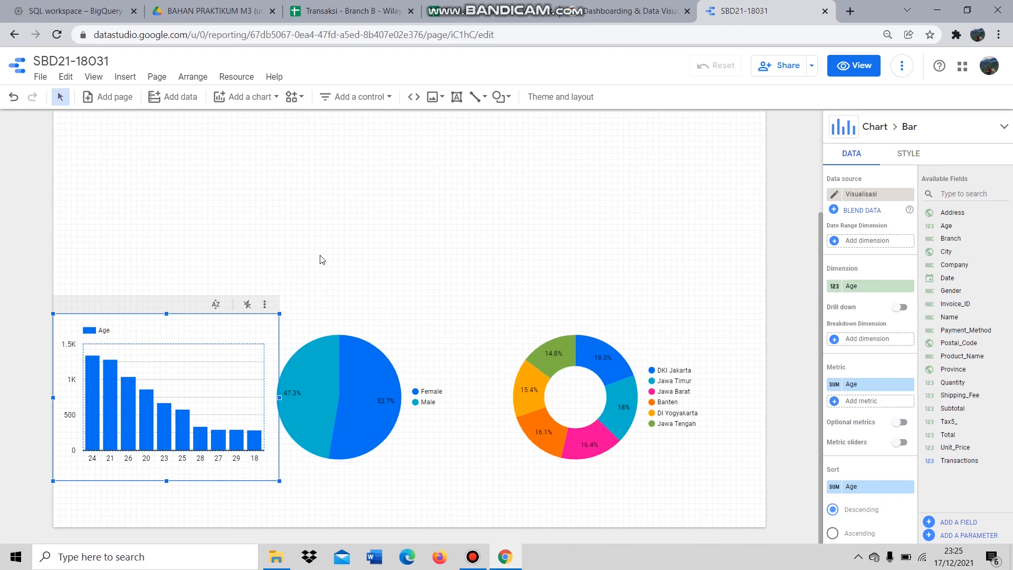
left_click(258, 102)
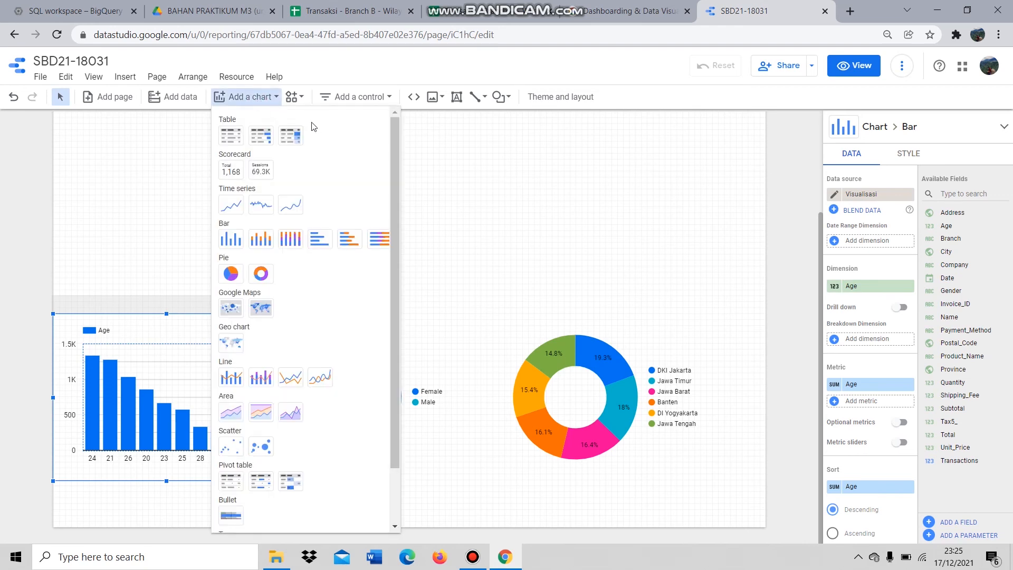
- Add a top-right time series chart with Total and Subtotal as its metrics
left_click(237, 210)
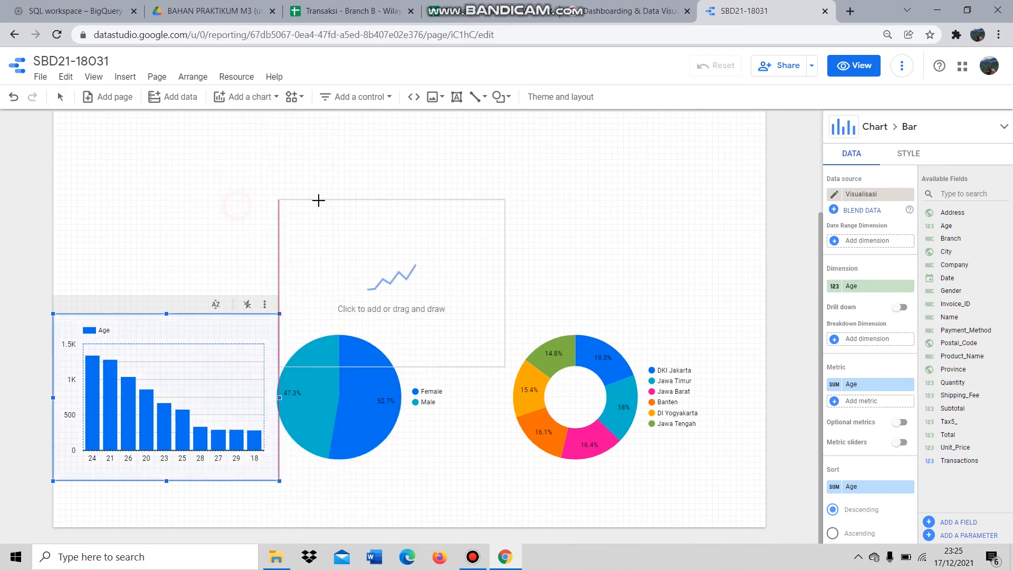
left_click(522, 133)
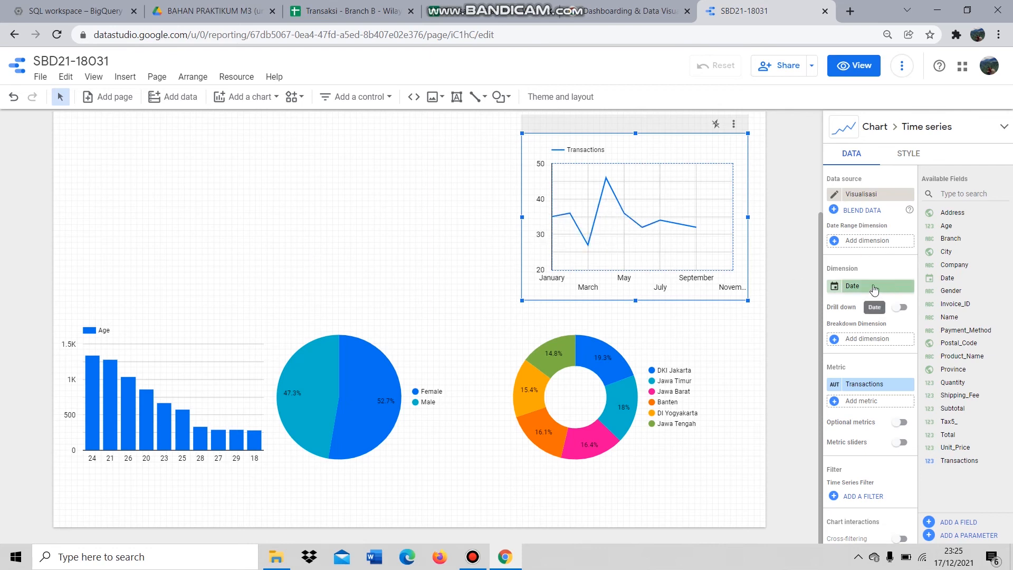
left_click(864, 385)
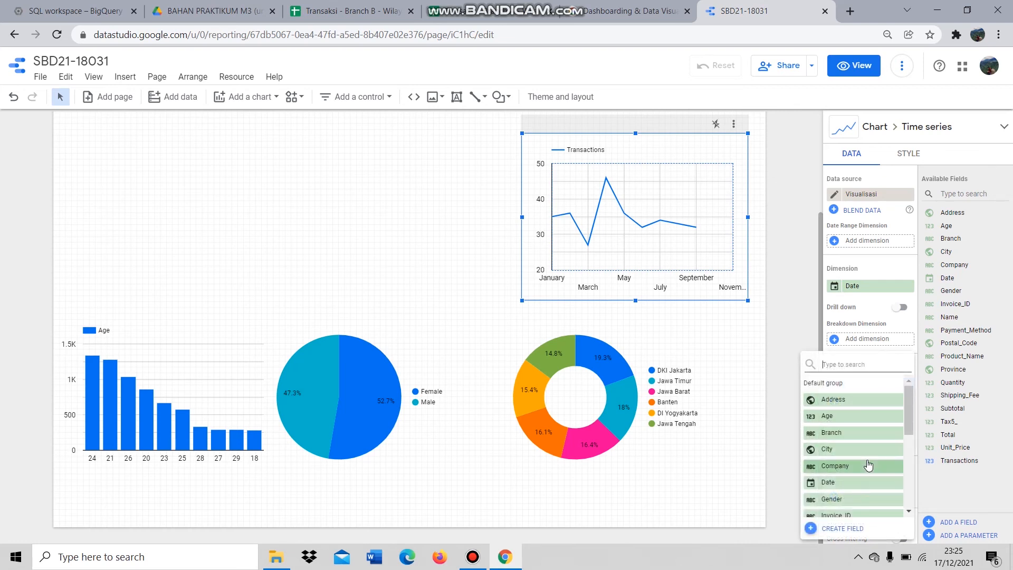
scroll(869, 464, "down", 2)
scroll(869, 465, "down", 3)
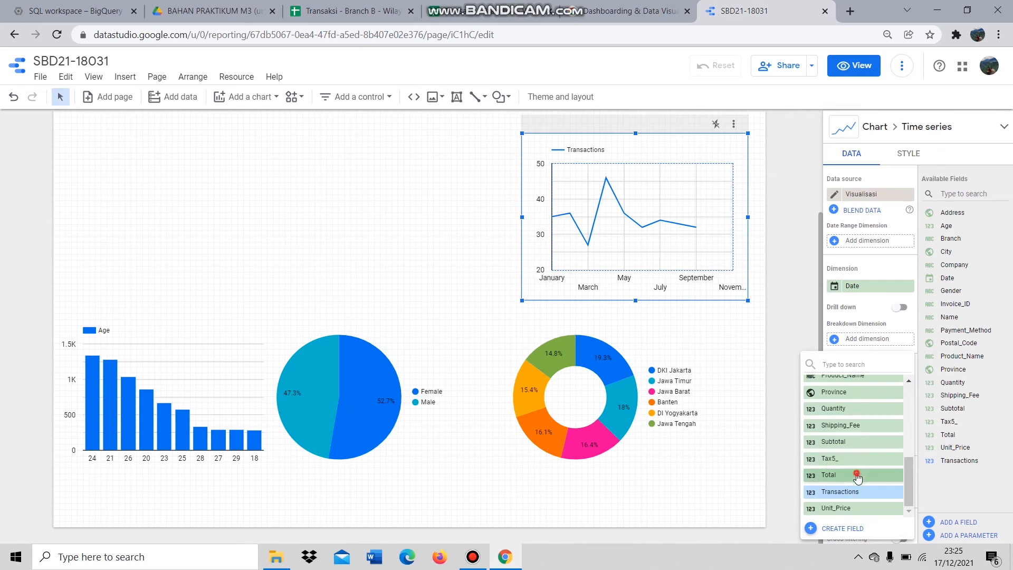
left_click(857, 475)
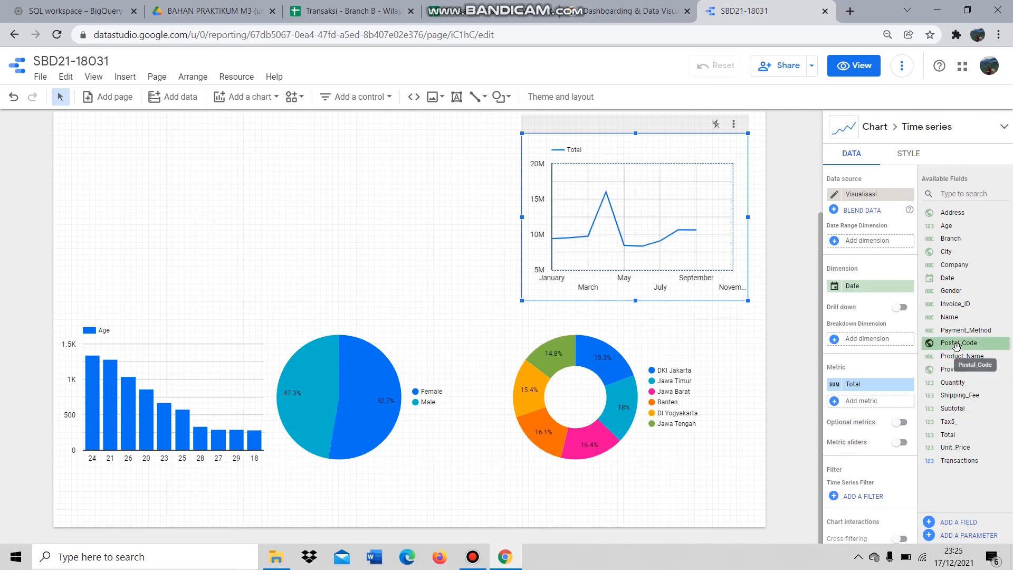
left_click_drag(975, 412, 884, 401)
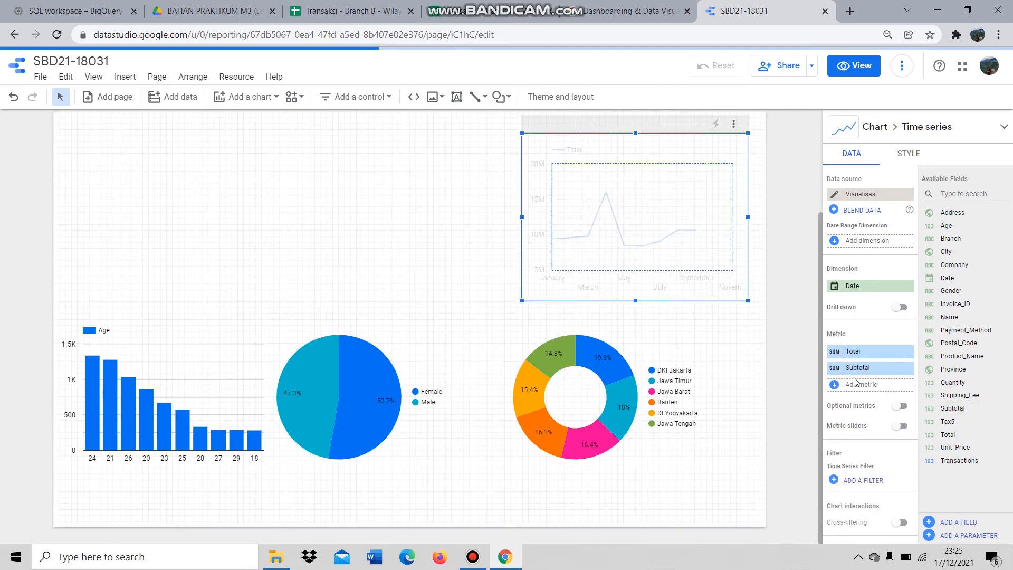
scroll(441, 265, "up", 3)
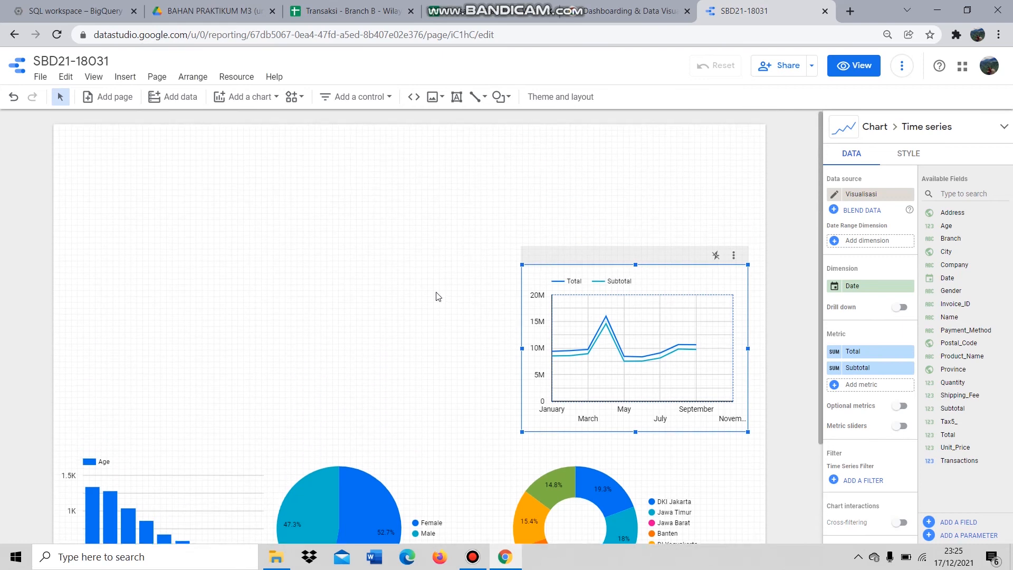
scroll(438, 285, "down", 2)
left_click(443, 262)
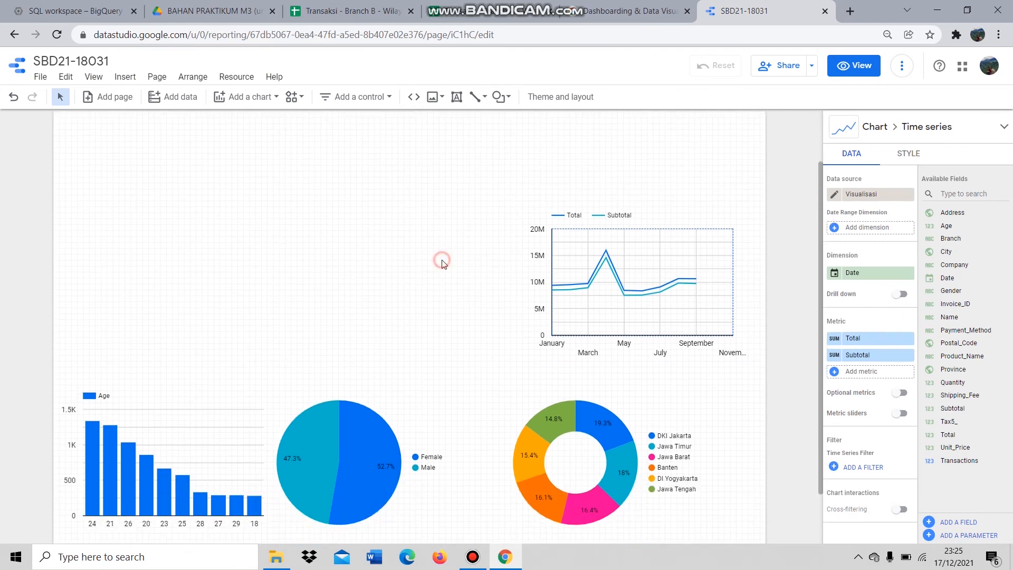
- Add a column chart above the pie with Date dimension and Tax5_ and Shipping_Fee metrics
left_click(244, 98)
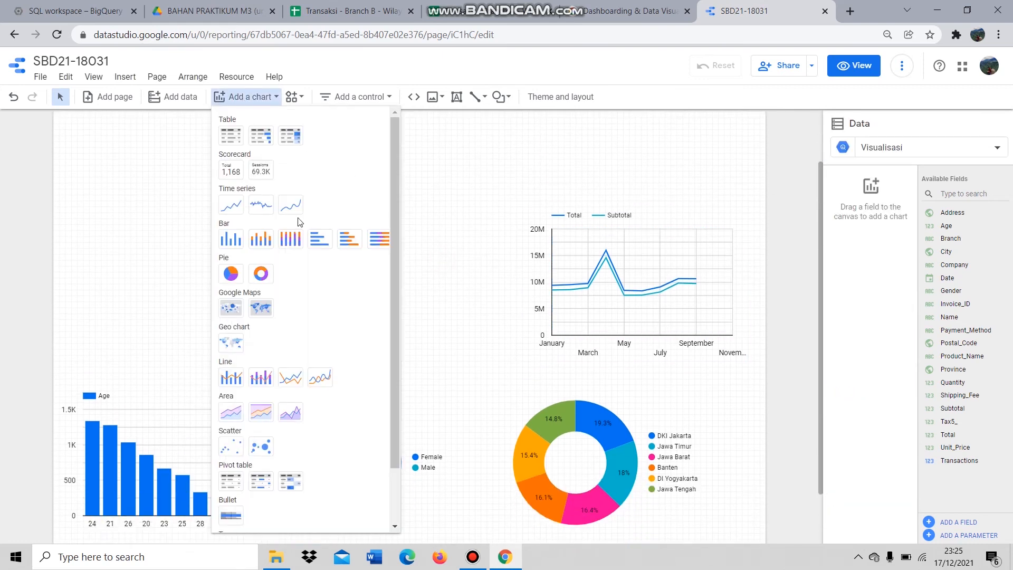
left_click(241, 247)
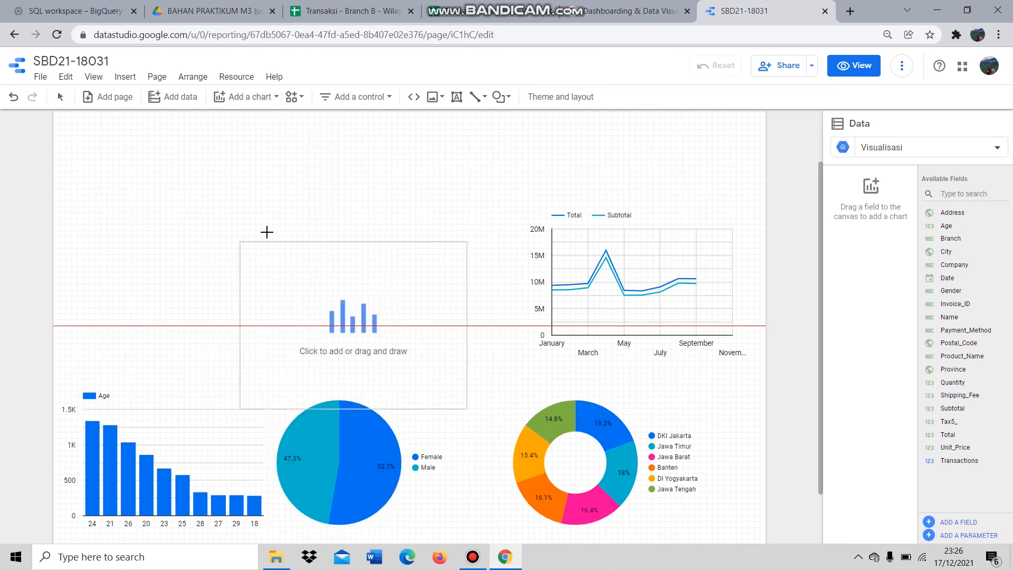
left_click(284, 188)
left_click_drag(975, 274, 892, 291)
left_click_drag(880, 288, 881, 288)
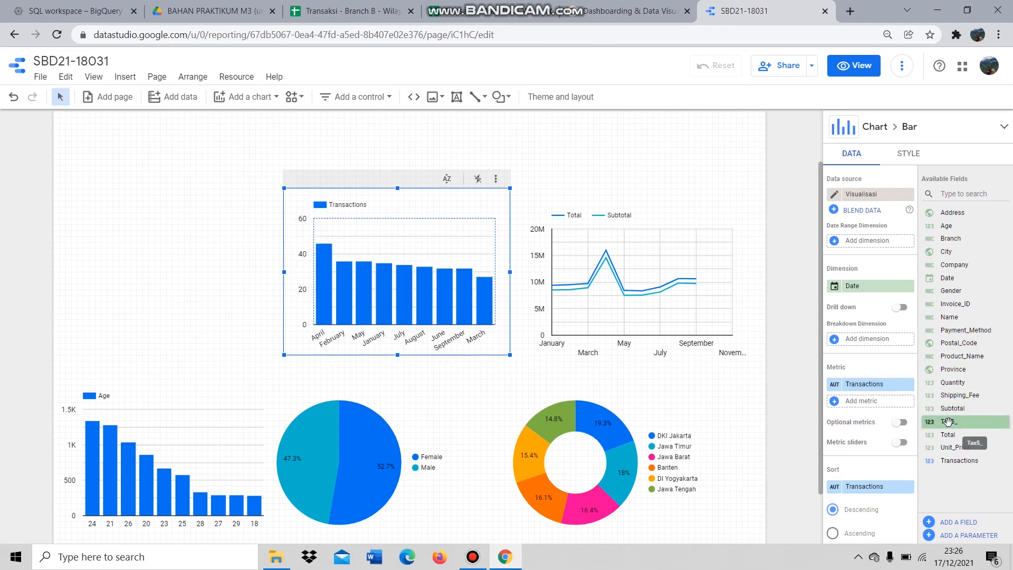
left_click_drag(940, 423, 860, 389)
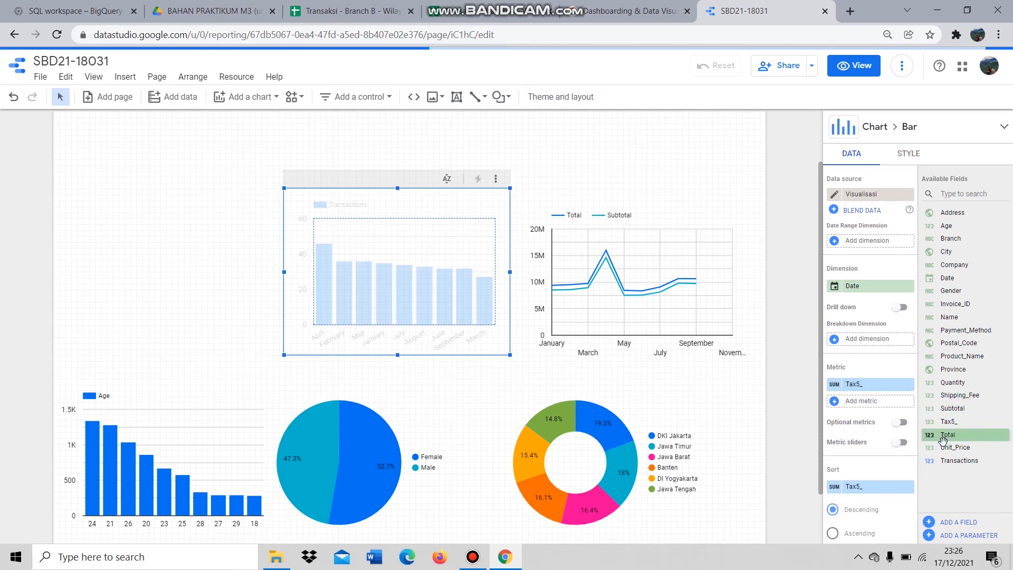
left_click_drag(960, 396, 868, 401)
left_click(249, 97)
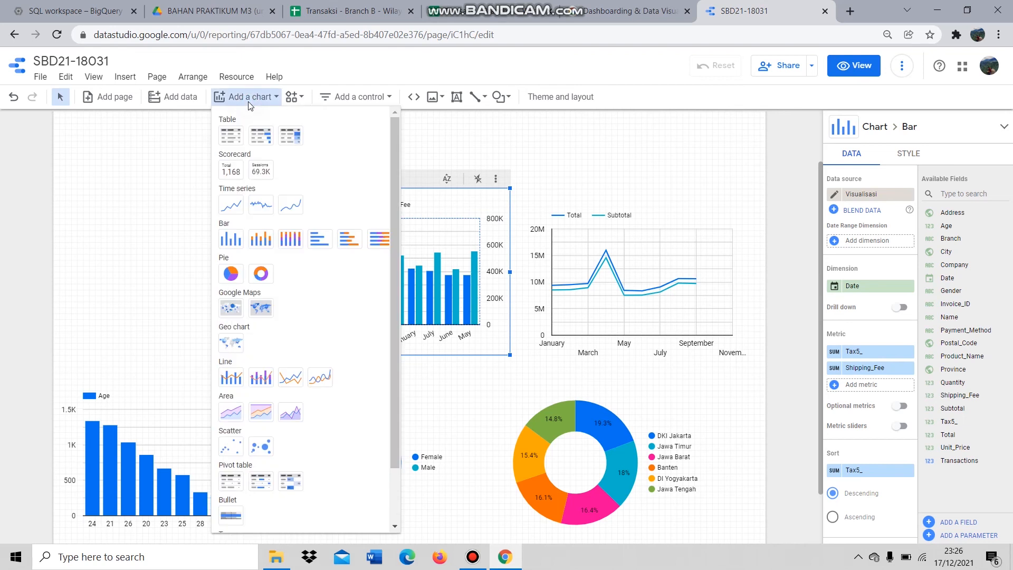
- Add a top-left table of Transactions per Product_Name, removing the Age dimension and Shipping_Fee metric
left_click(233, 138)
left_click(55, 187)
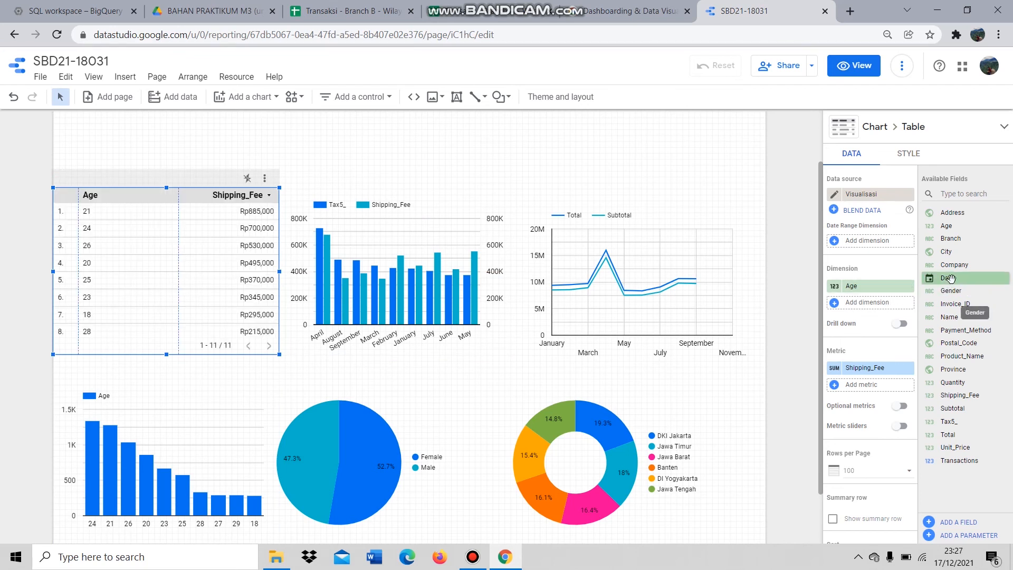
left_click_drag(952, 356, 879, 293)
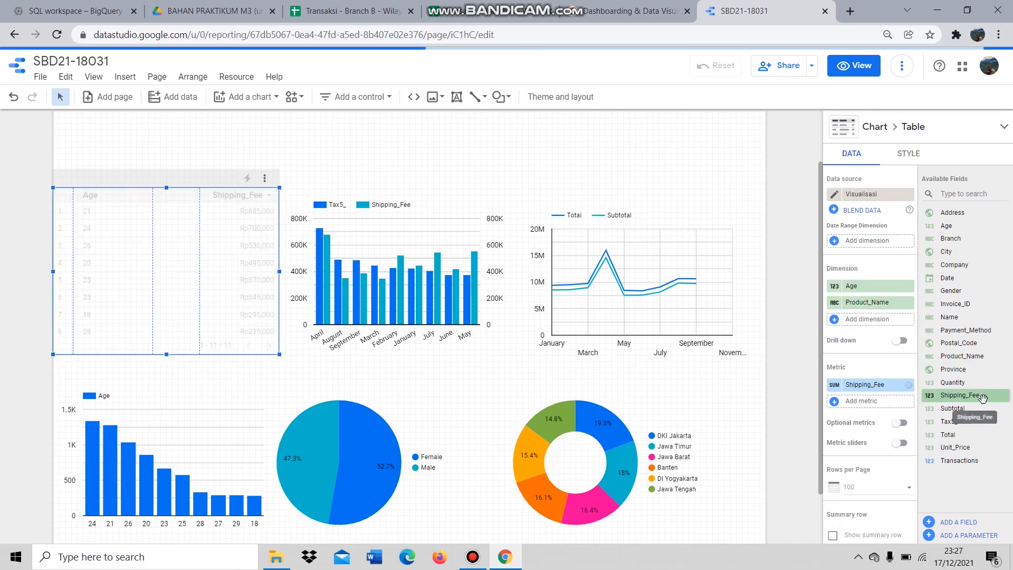
left_click_drag(950, 461, 880, 385)
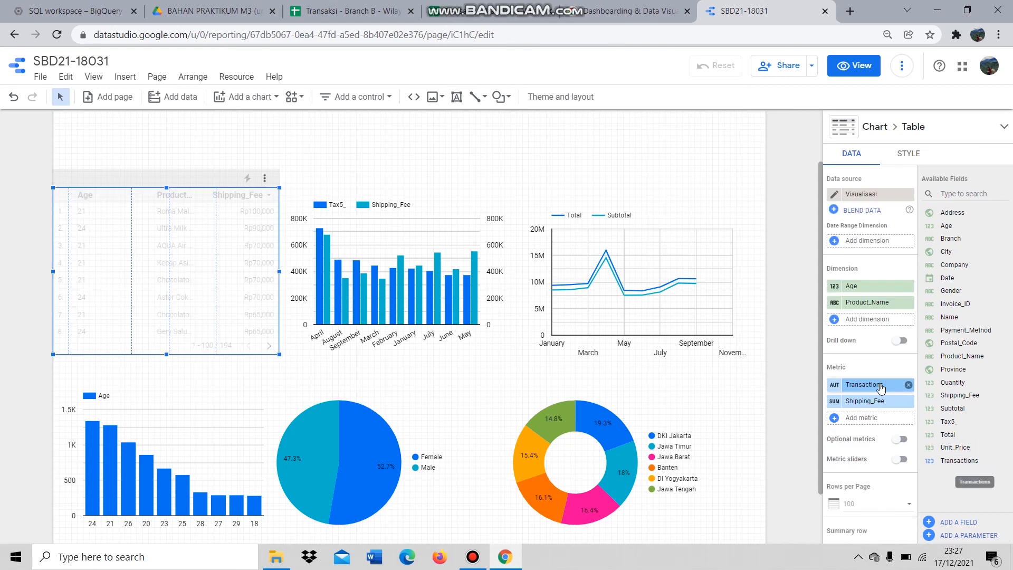
left_click(908, 402)
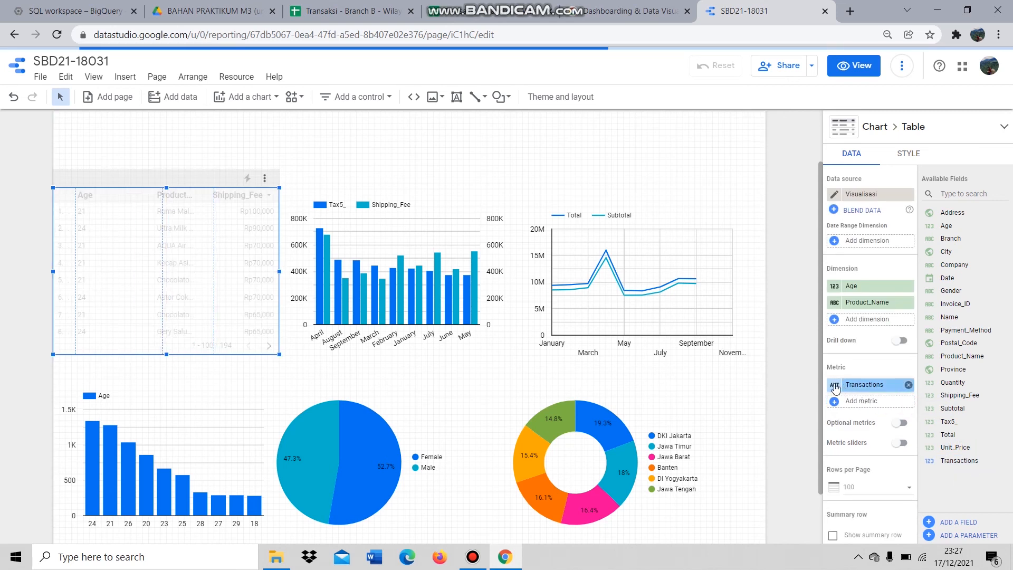
left_click(910, 286)
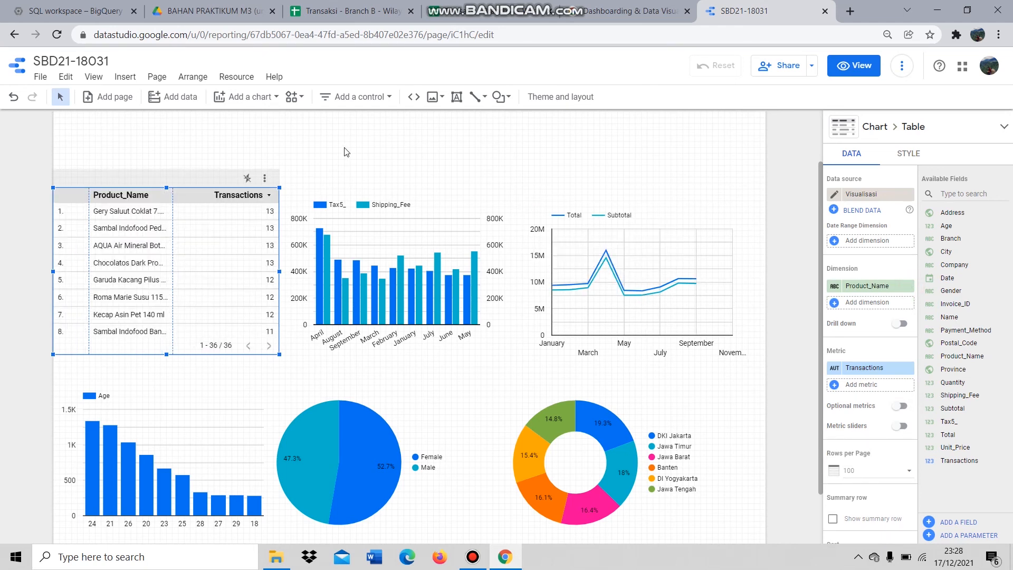
scroll(355, 153, "up", 2)
- Add a drop-down list control at the top right filtering by Branch
left_click(372, 103)
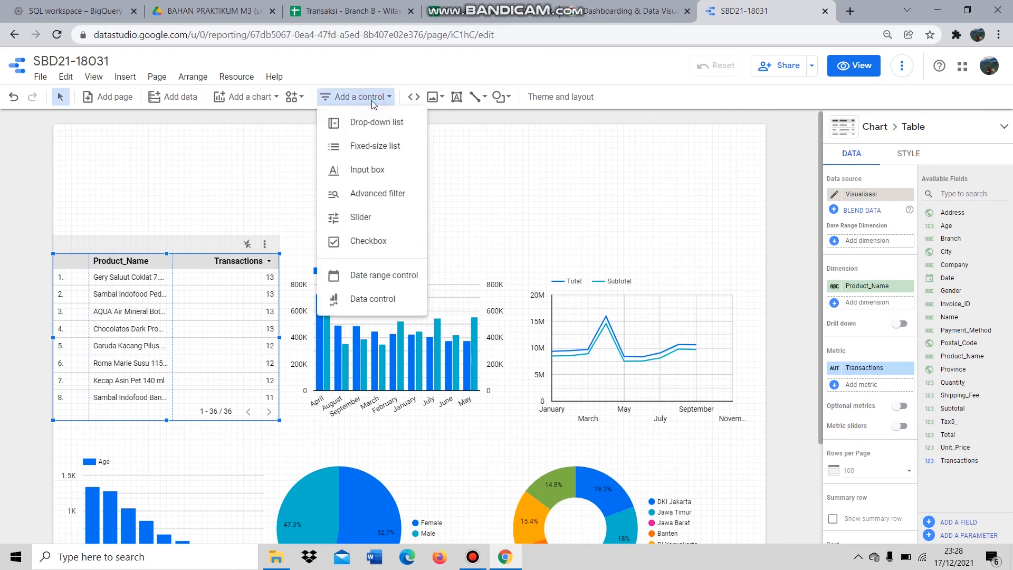
left_click(380, 130)
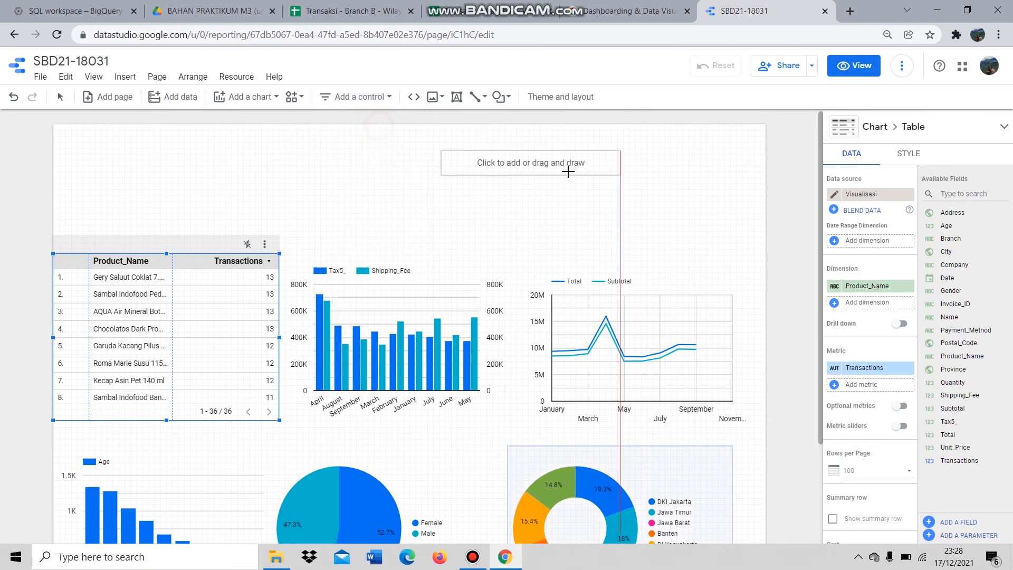
left_click(566, 170)
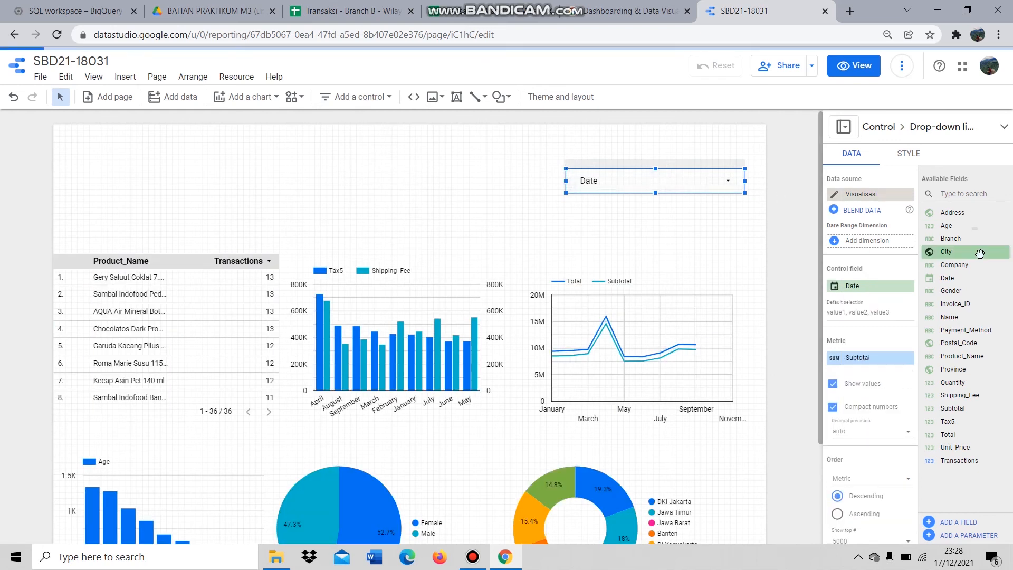
left_click_drag(974, 240, 889, 286)
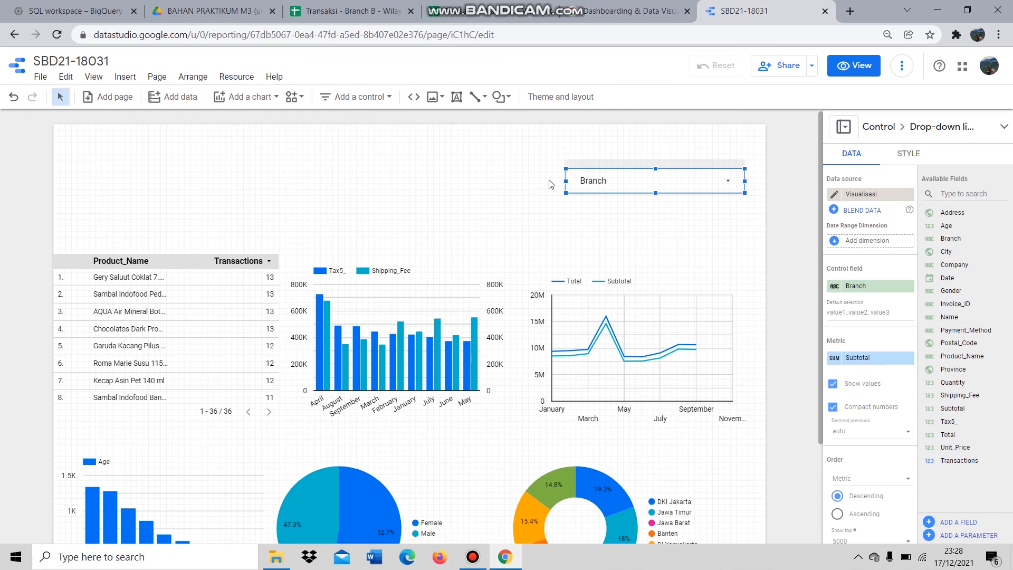
- Add a second drop-down list control below it for Date
left_click(342, 100)
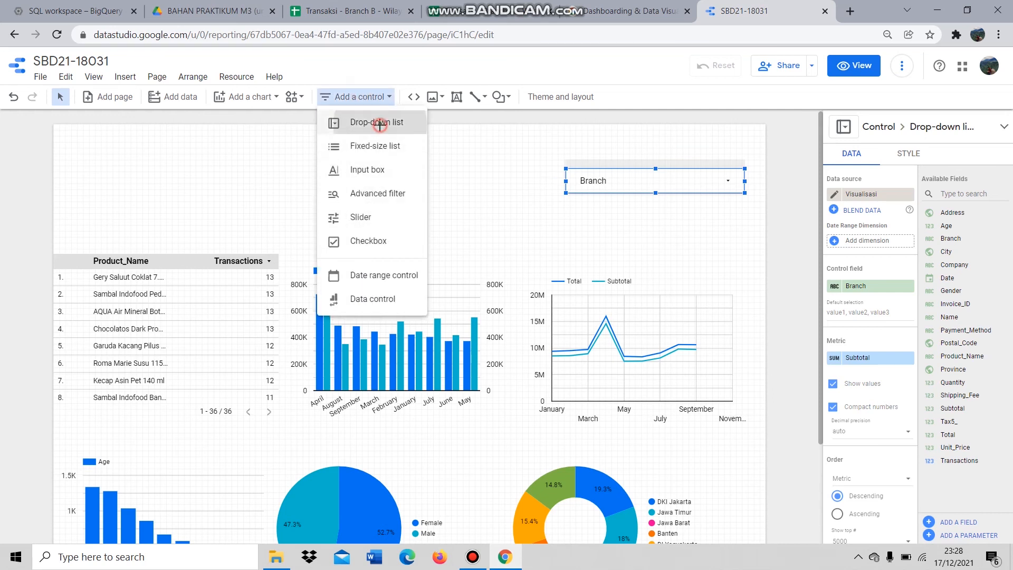
left_click(385, 122)
left_click(566, 209)
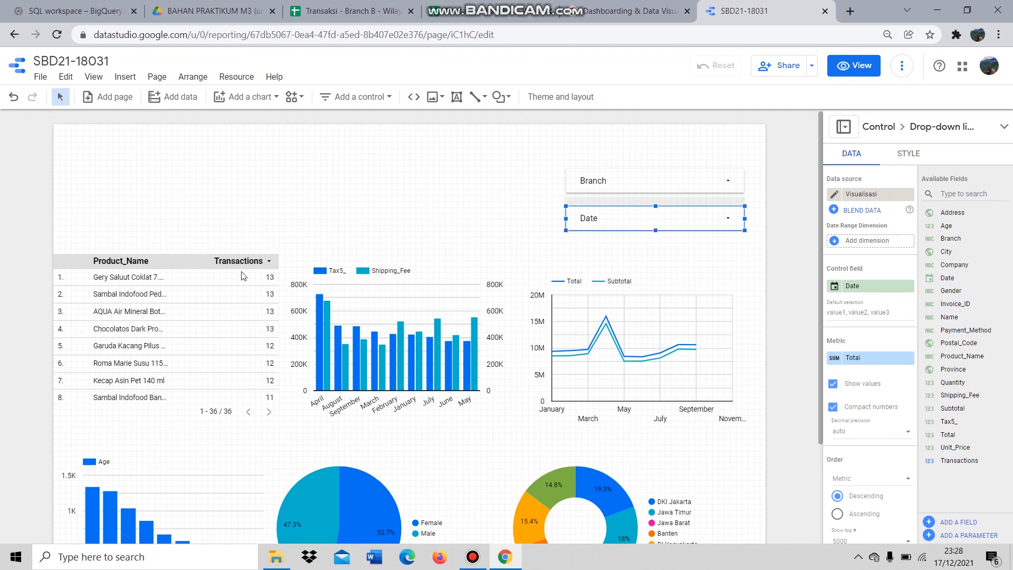
- Move the Province donut, Gender pie and Age bar chart lower on the page
scroll(460, 299, "down", 4)
scroll(433, 314, "up", 4)
scroll(437, 313, "down", 3)
left_click(602, 326)
left_click_drag(602, 326, 625, 353)
left_click_drag(405, 313, 430, 352)
left_click_drag(197, 309, 206, 362)
- Select the three top charts together and shift them slightly down
scroll(422, 259, "up", 3)
left_click_drag(19, 255, 674, 337)
left_click_drag(599, 260, 616, 306)
scroll(613, 300, "down", 3)
scroll(449, 222, "up", 3)
left_click(258, 182)
- Nudge the product table, Tax5_/Shipping_Fee bar chart and Total/Subtotal time series into place
left_click(189, 300)
left_click_drag(188, 300, 177, 312)
scroll(442, 312, "down", 3)
left_click(440, 306)
left_click_drag(441, 306, 435, 319)
mouse_move(674, 222)
left_mouse_down()
mouse_move(663, 223)
mouse_move(672, 227)
left_mouse_up()
- Select the Branch and Date drop-down controls and resize them narrower
scroll(486, 267, "up", 3)
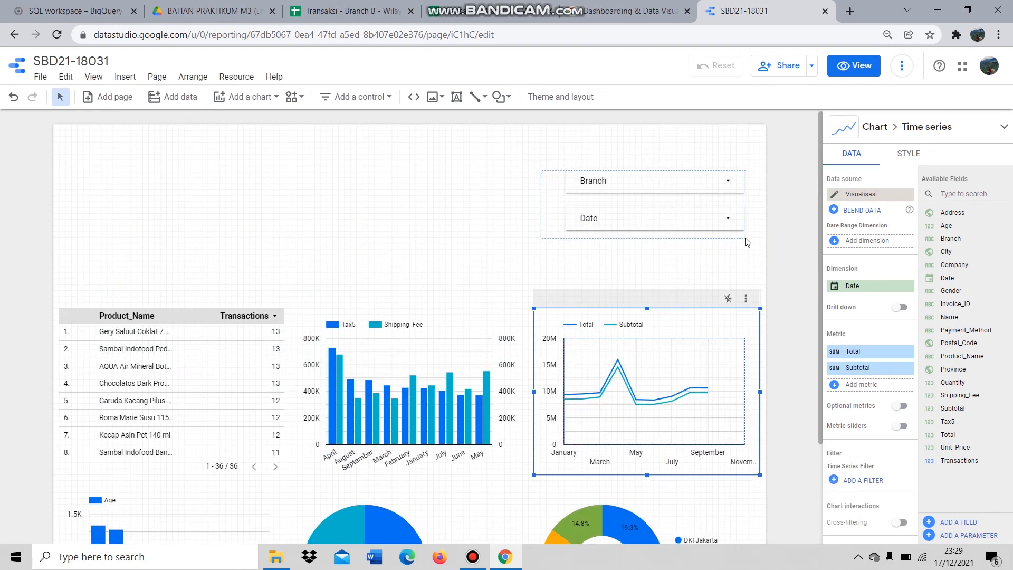
left_click_drag(747, 243, 746, 241)
left_click_drag(566, 199, 704, 256)
left_click(624, 239)
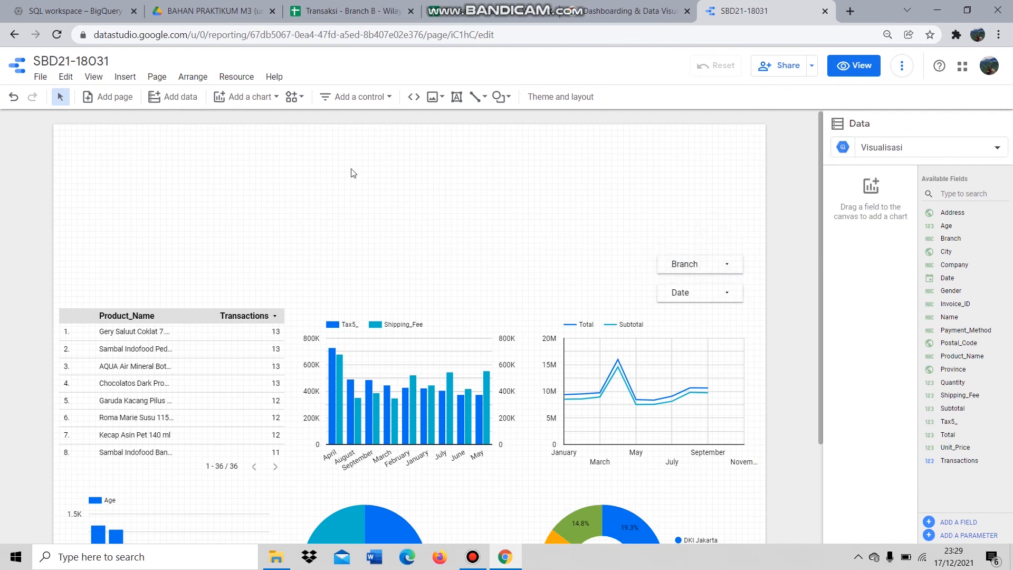
left_click(344, 95)
left_click(262, 97)
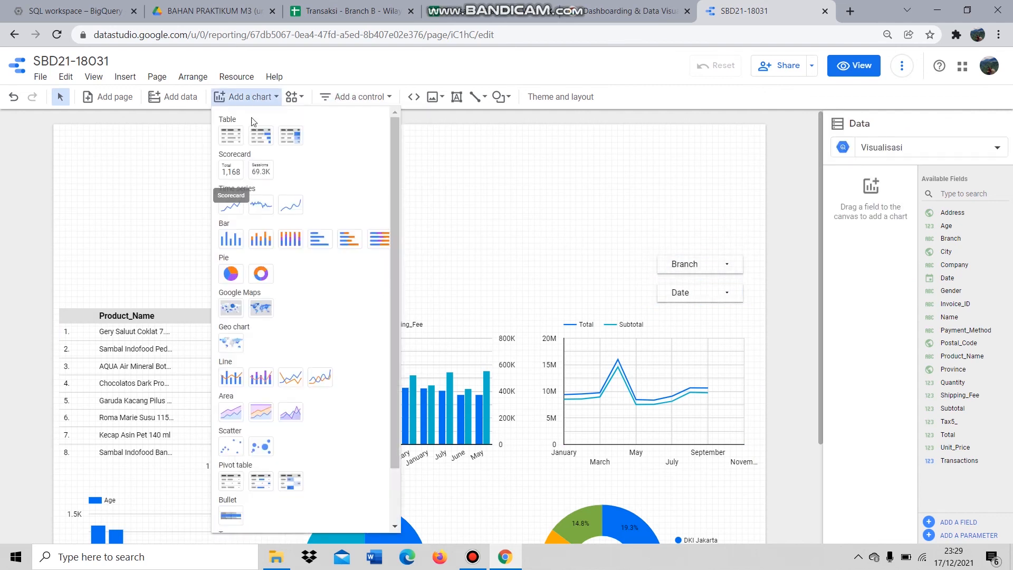
- Add a shortened Transactions scorecard just above the product table
left_click(234, 172)
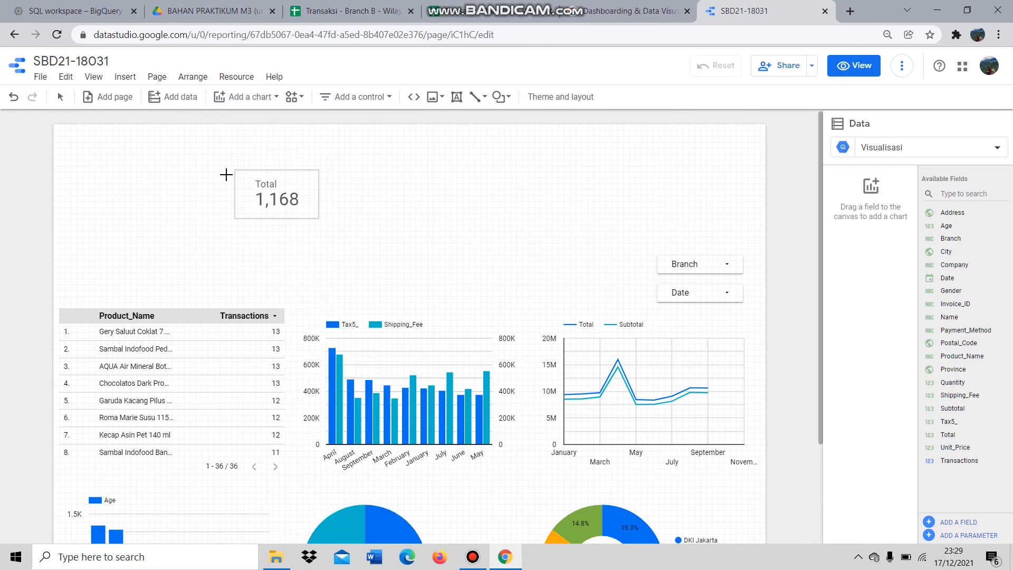
left_click(72, 239)
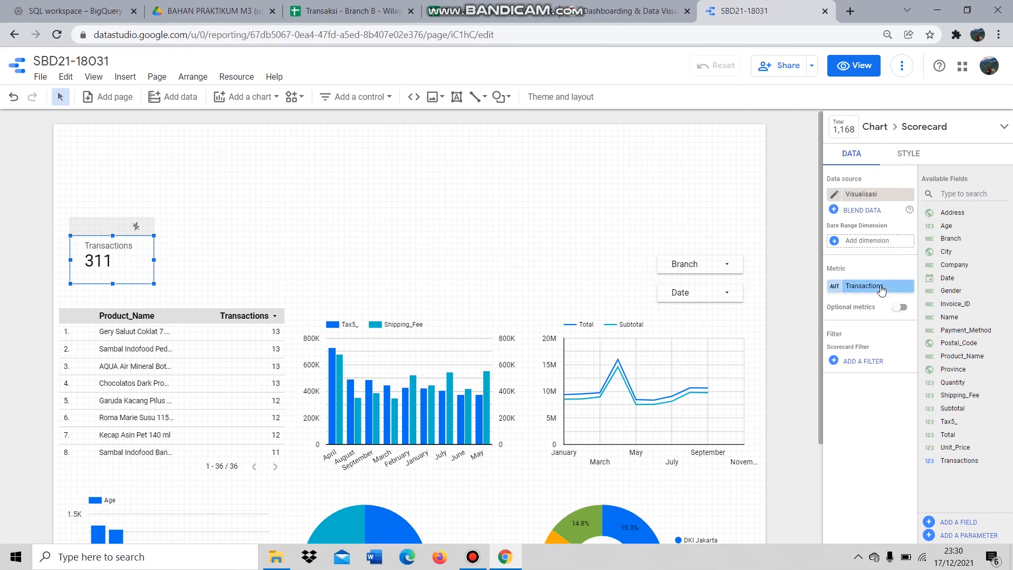
left_click_drag(114, 237, 115, 251)
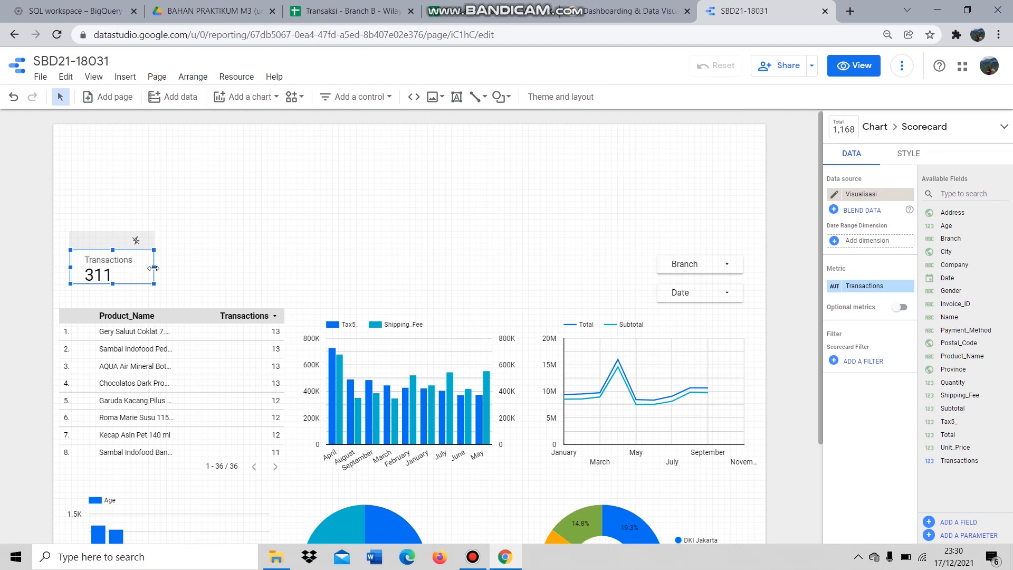
left_click_drag(136, 280, 127, 285)
left_click(254, 180)
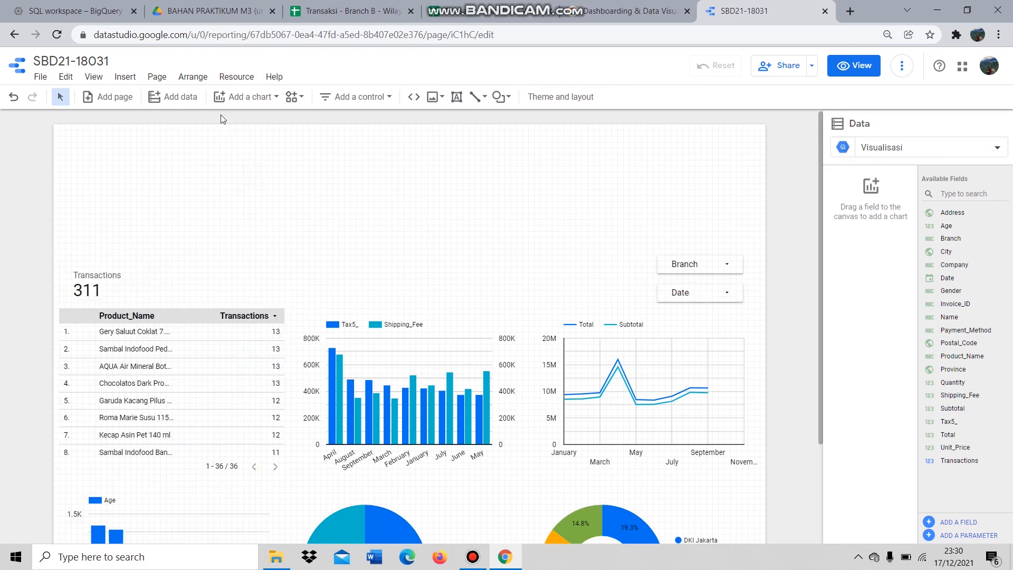
- Add a second scorecard beside Transactions showing Total
left_click(255, 123)
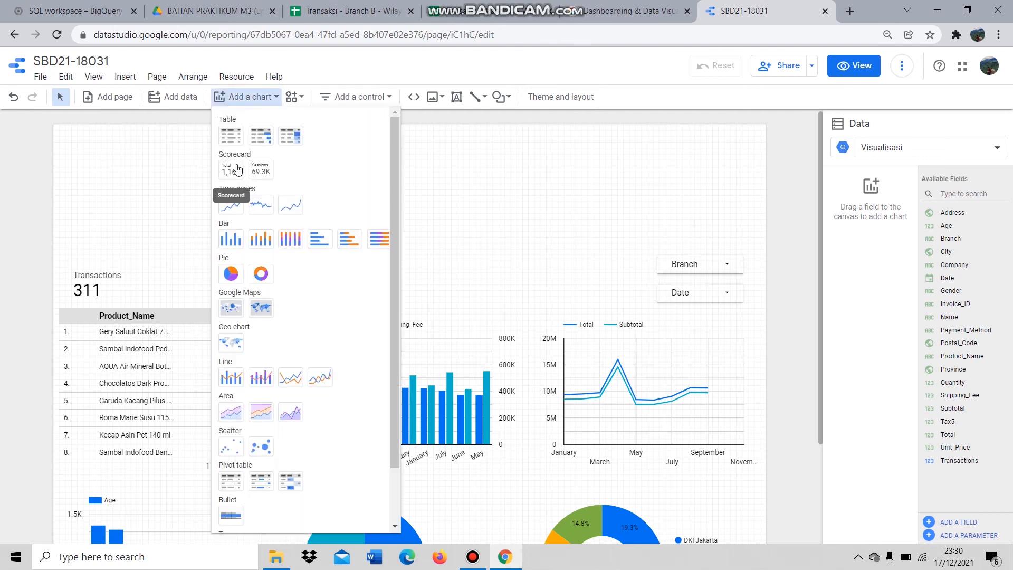
left_click(237, 169)
left_click(158, 245)
left_click_drag(159, 244, 138, 253)
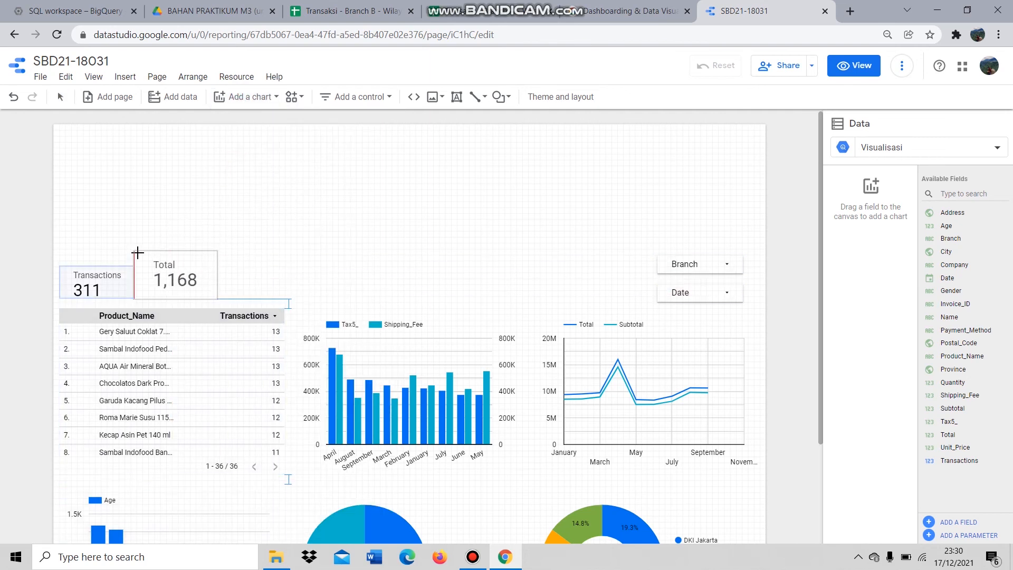
left_click(138, 254)
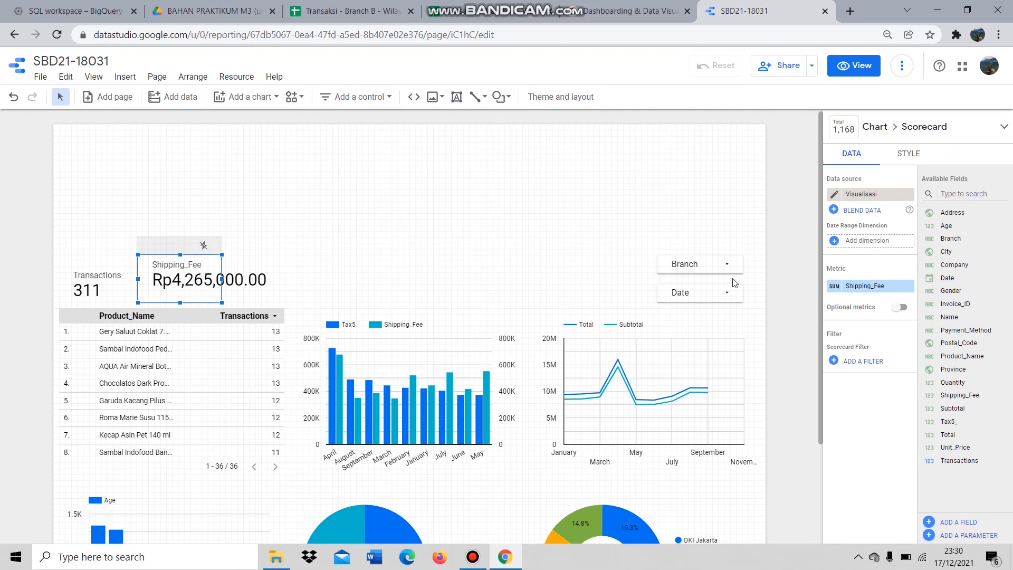
left_click_drag(973, 408, 886, 287)
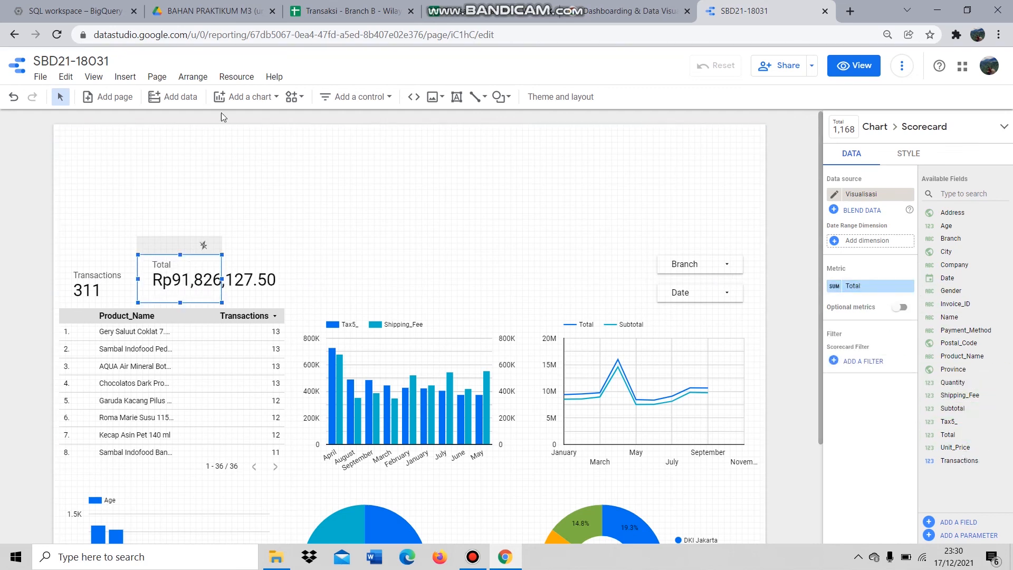
- Add Tax5_ and Shipping_Fee scorecards to the right of Total
left_click(262, 99)
left_click(230, 167)
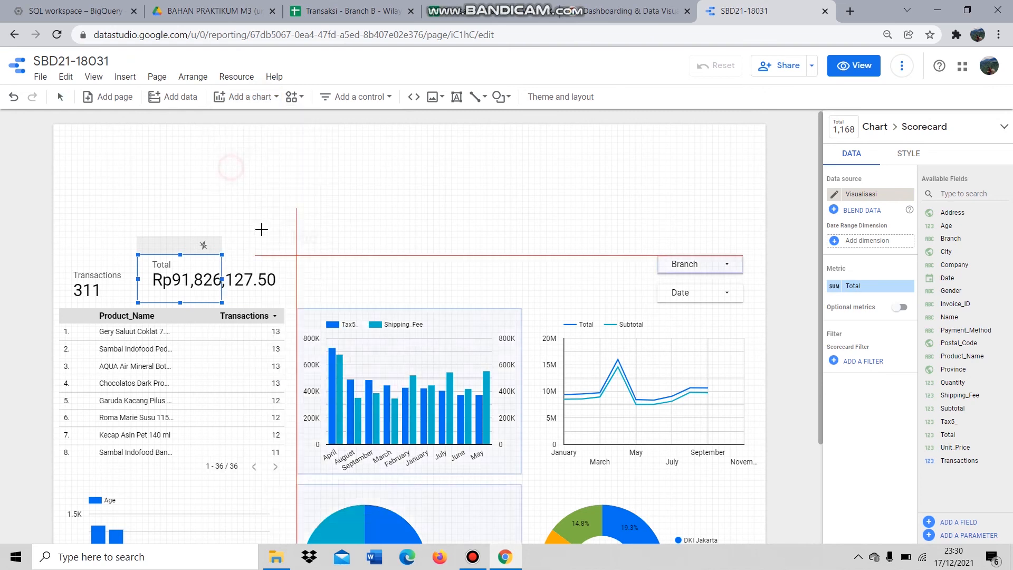
left_click(264, 248)
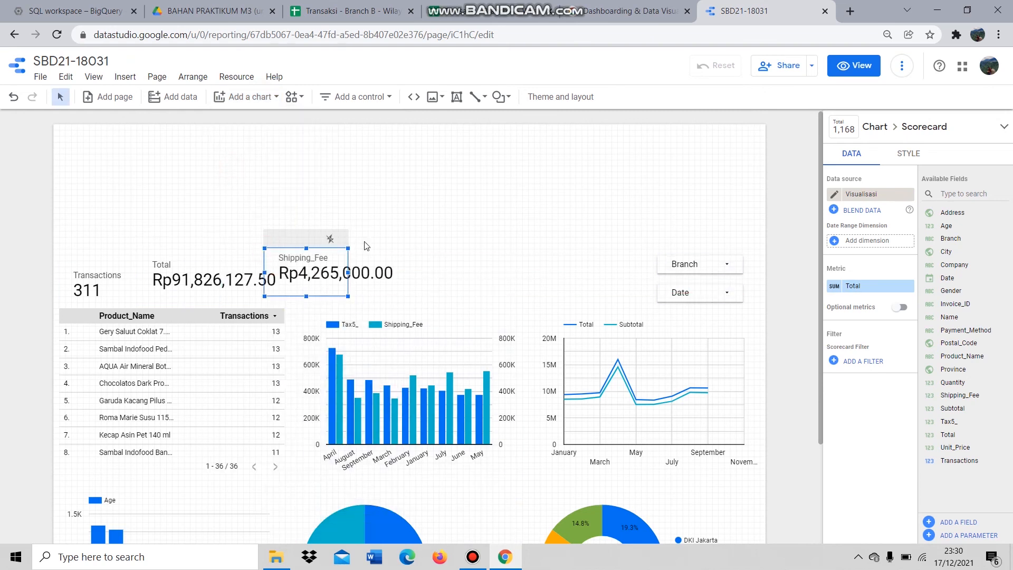
left_click_drag(950, 422, 879, 294)
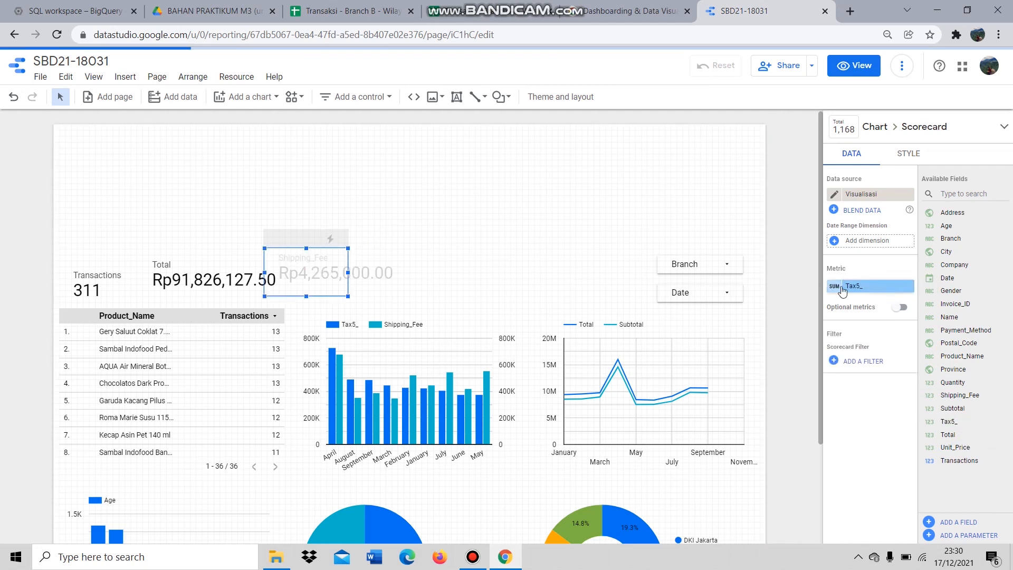
left_click(241, 97)
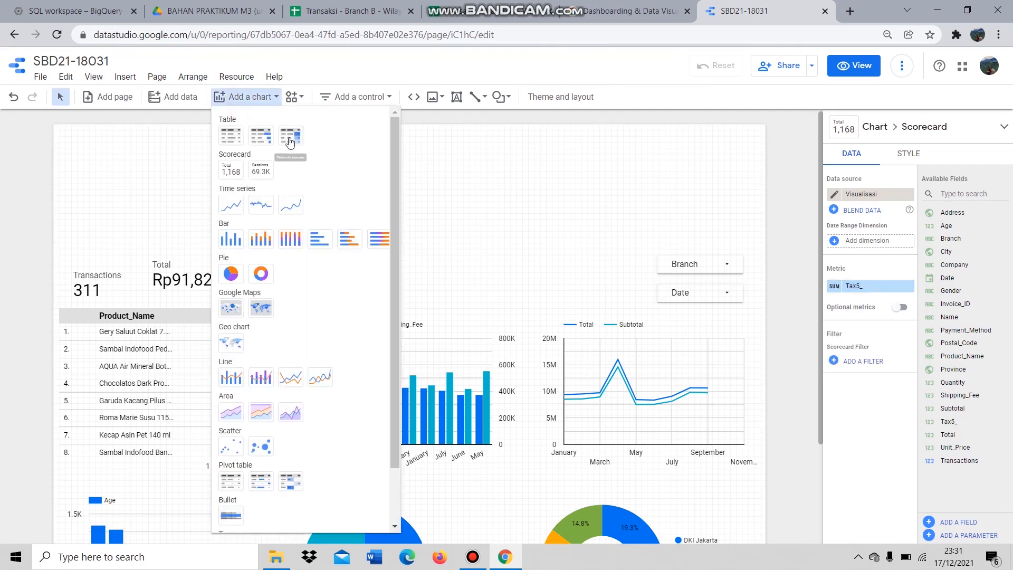
left_click(224, 181)
left_click(374, 246)
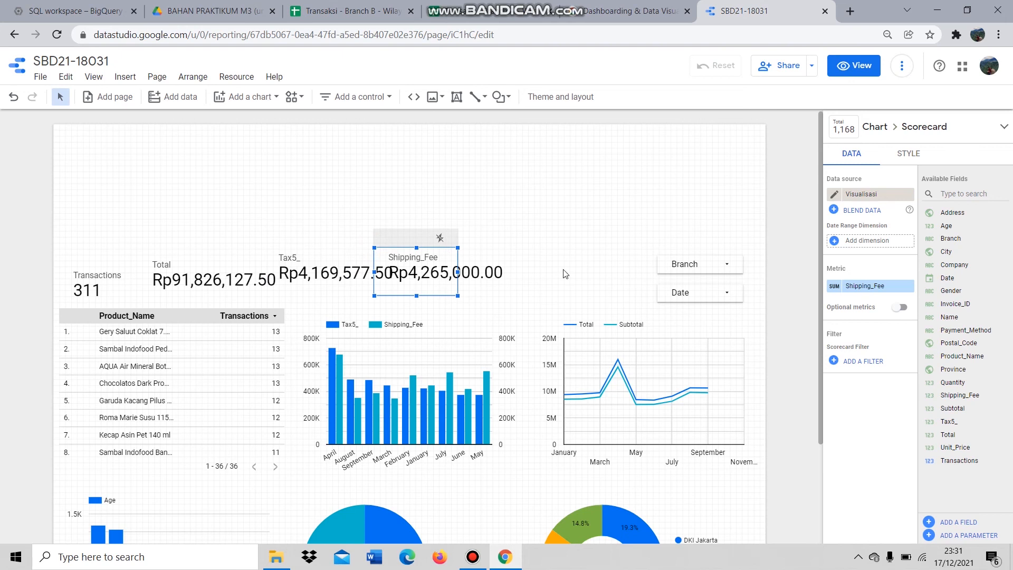
- Add a Subtotal scorecard at the row's end and select all five scorecards
left_click(237, 100)
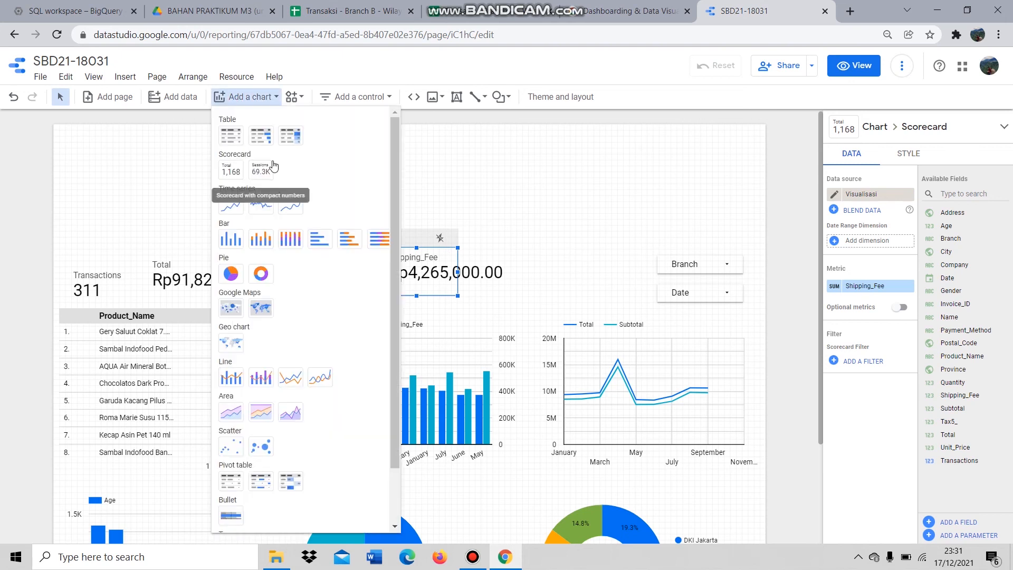
left_click(236, 176)
left_click(489, 248)
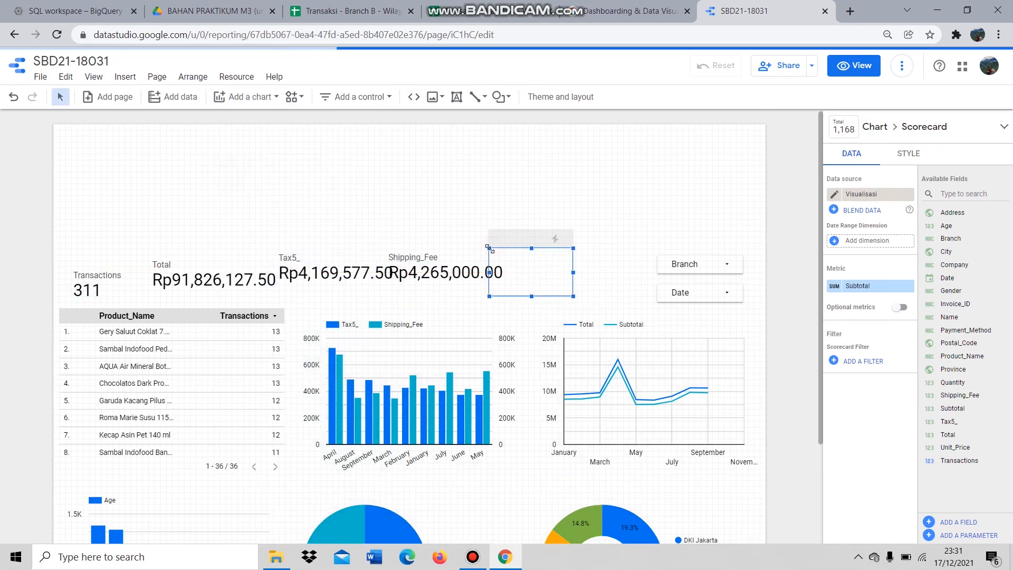
left_click_drag(953, 408, 876, 291)
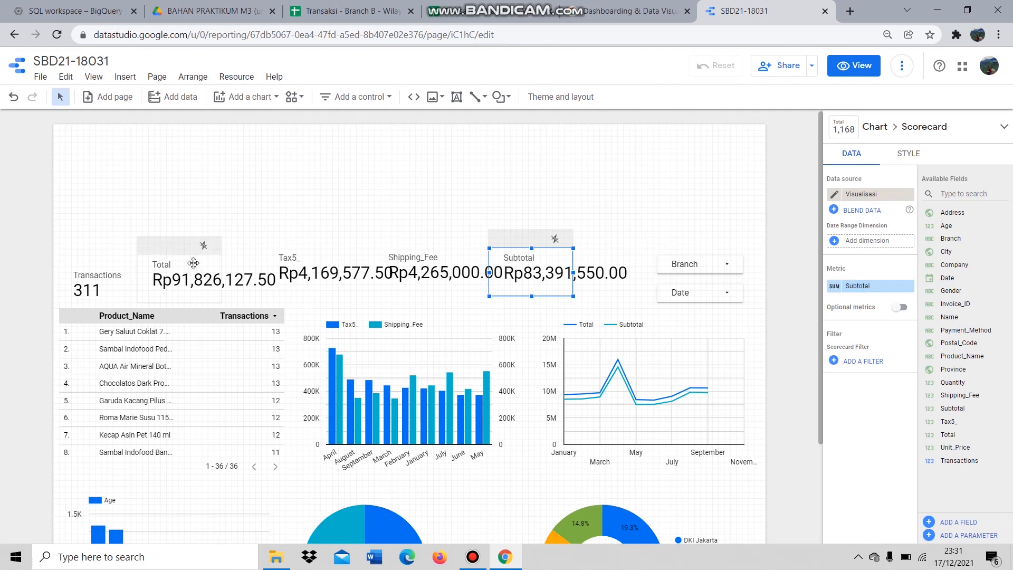
left_click(139, 280)
left_click_drag(40, 255, 645, 287)
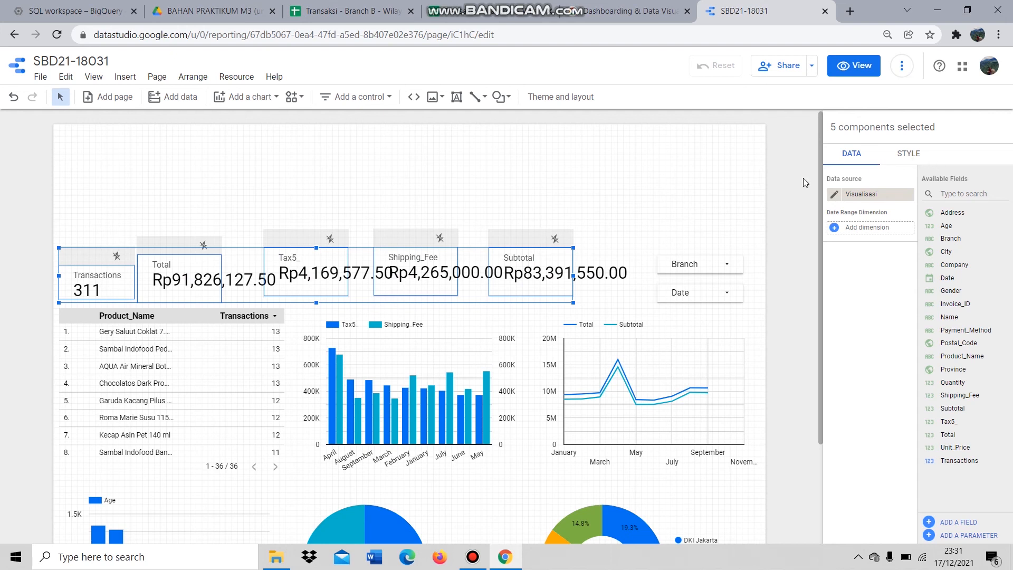
- Select all five scorecards together and set their text size to 24px
left_click(654, 201)
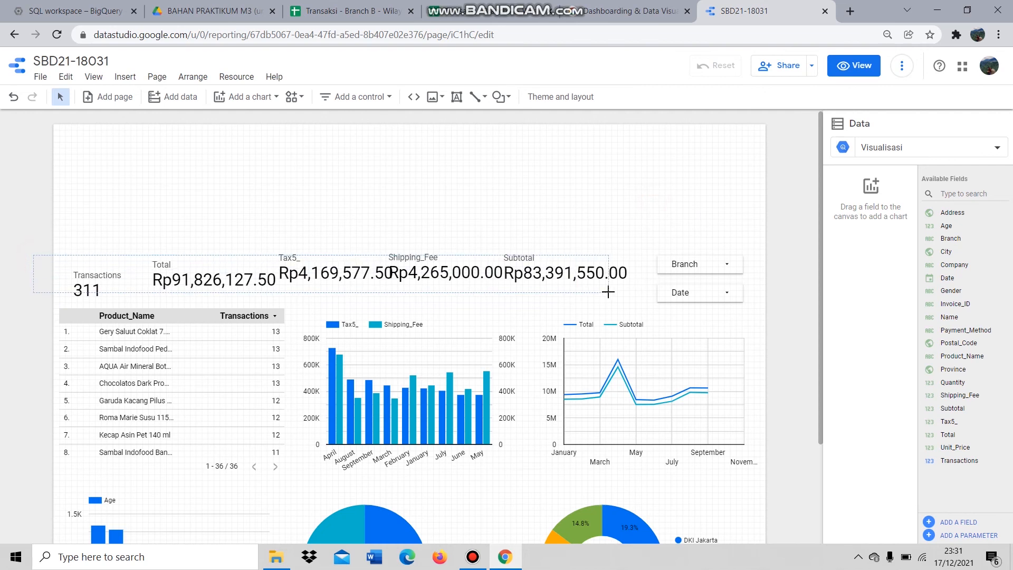
left_click_drag(609, 292, 608, 292)
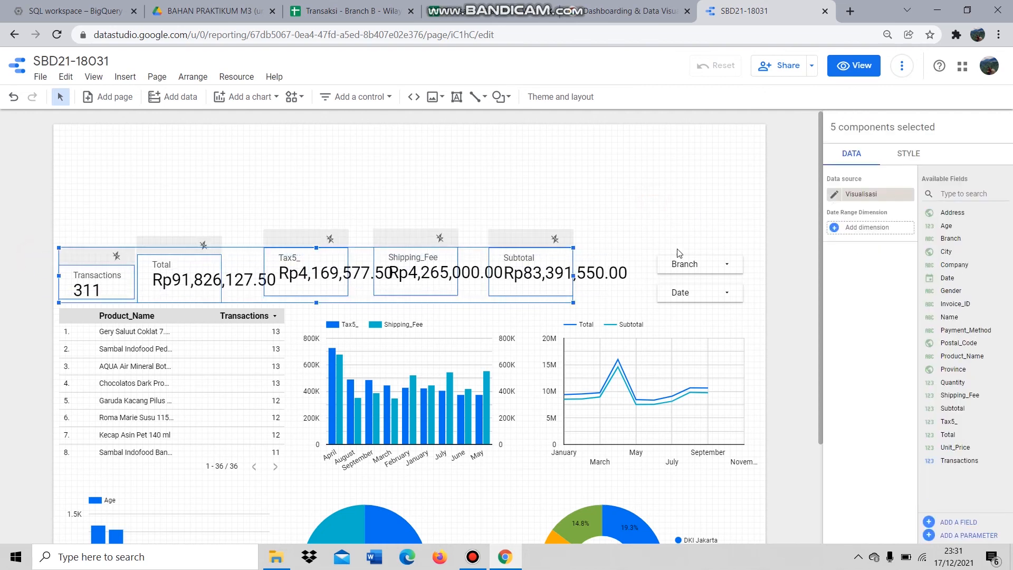
left_click(920, 156)
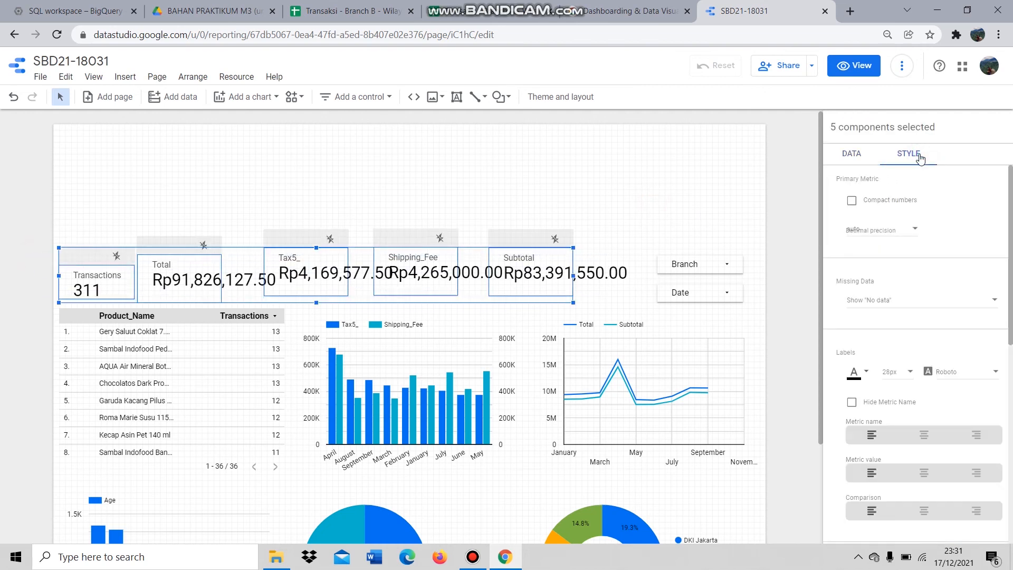
left_click(908, 372)
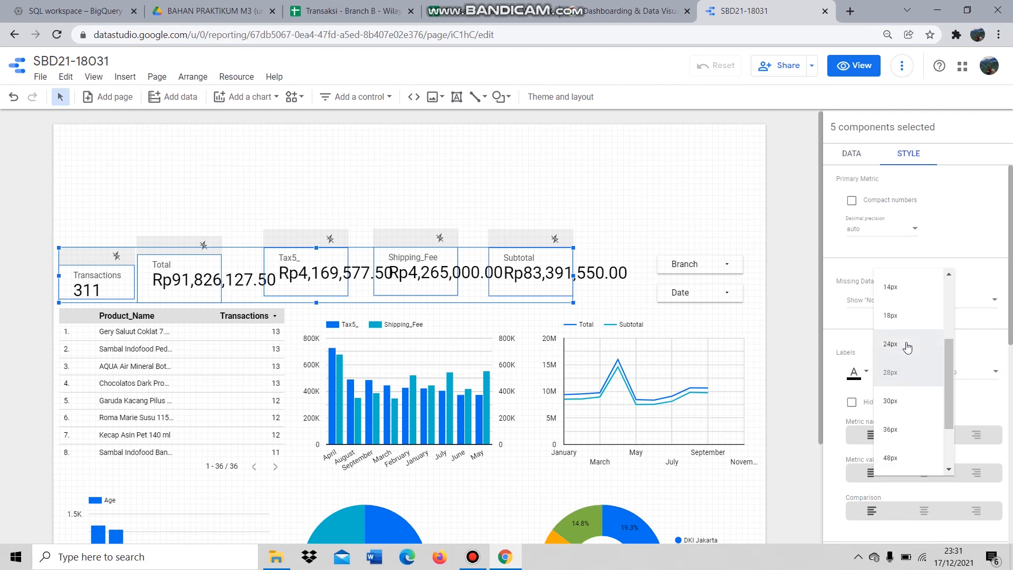
left_click(908, 348)
- Move the Total, Tax5_, Shipping_Fee and Subtotal scorecards down to line up with Transactions
left_click(495, 220)
left_click(195, 244)
left_click_drag(179, 263, 179, 278)
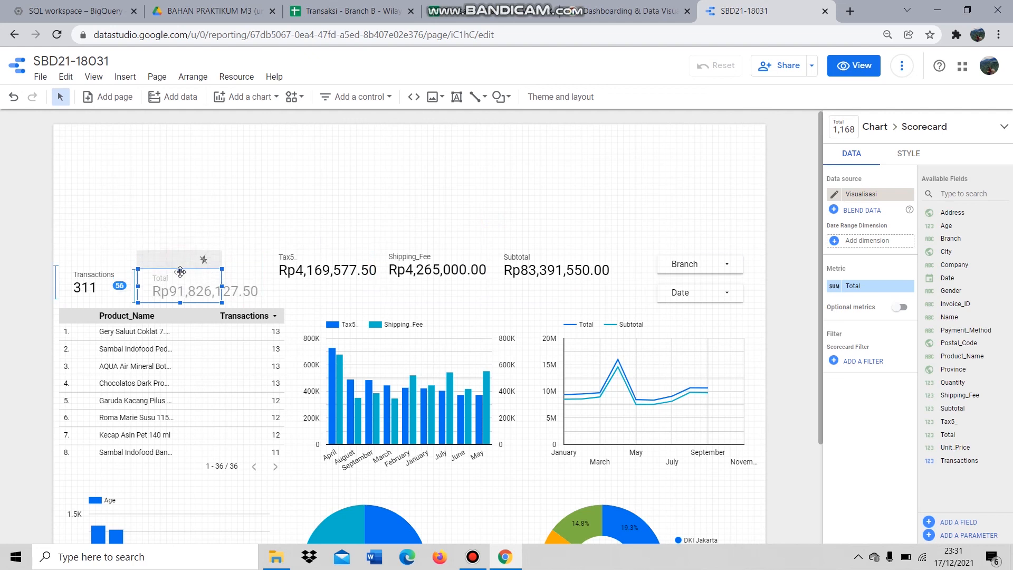
left_click(307, 262)
left_click_drag(306, 248, 307, 270)
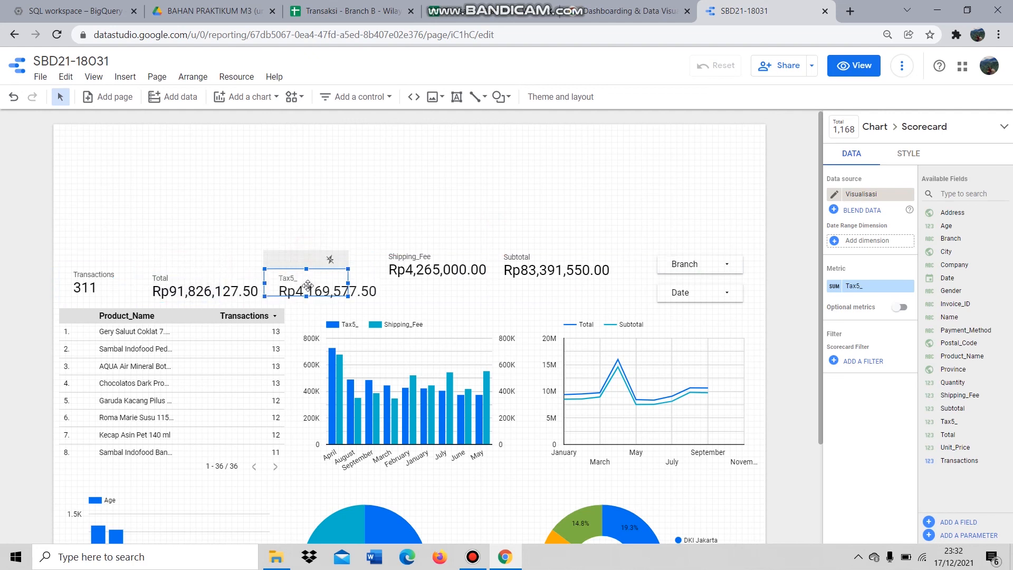
left_click(417, 264)
left_click_drag(416, 247, 417, 269)
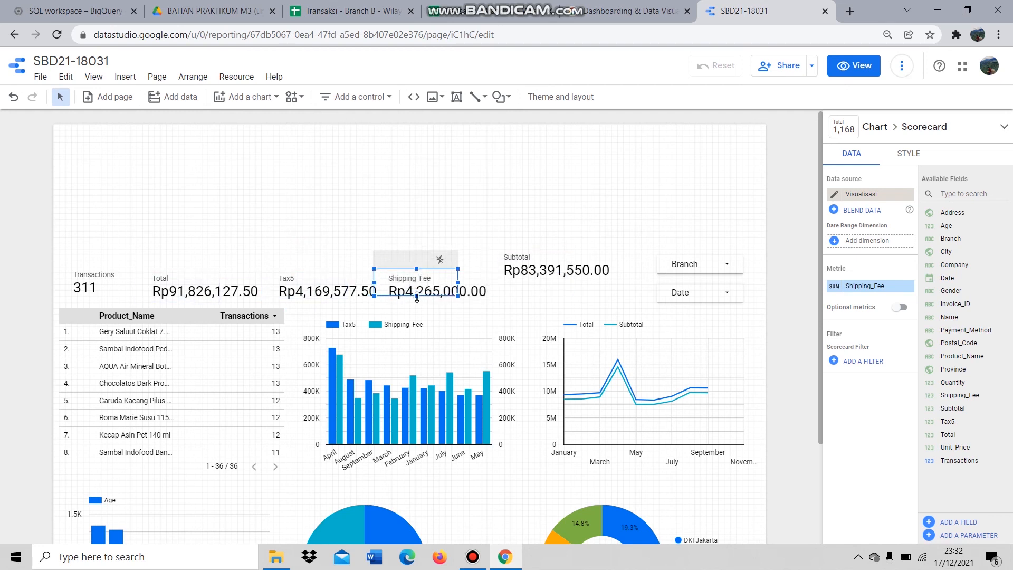
left_click(549, 266)
left_click_drag(530, 249, 620, 287)
- Widen the Shipping_Fee, Tax5_ and Total scorecards to show full values, and adjust Transactions' height
left_click(478, 290)
mouse_move(485, 288)
left_mouse_down()
mouse_move(498, 287)
mouse_move(488, 291)
left_mouse_up()
left_click(349, 291)
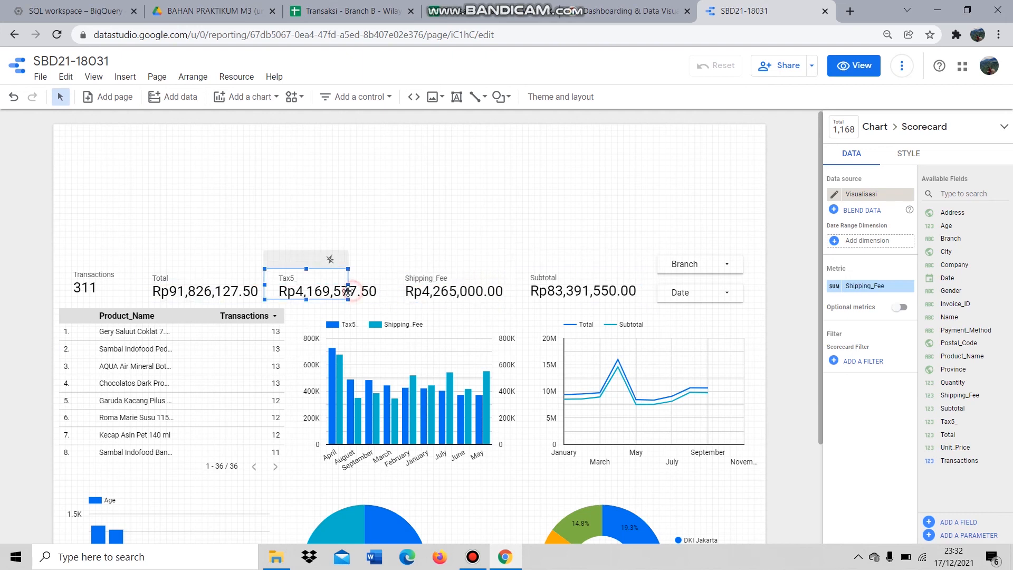
left_click_drag(350, 285, 386, 287)
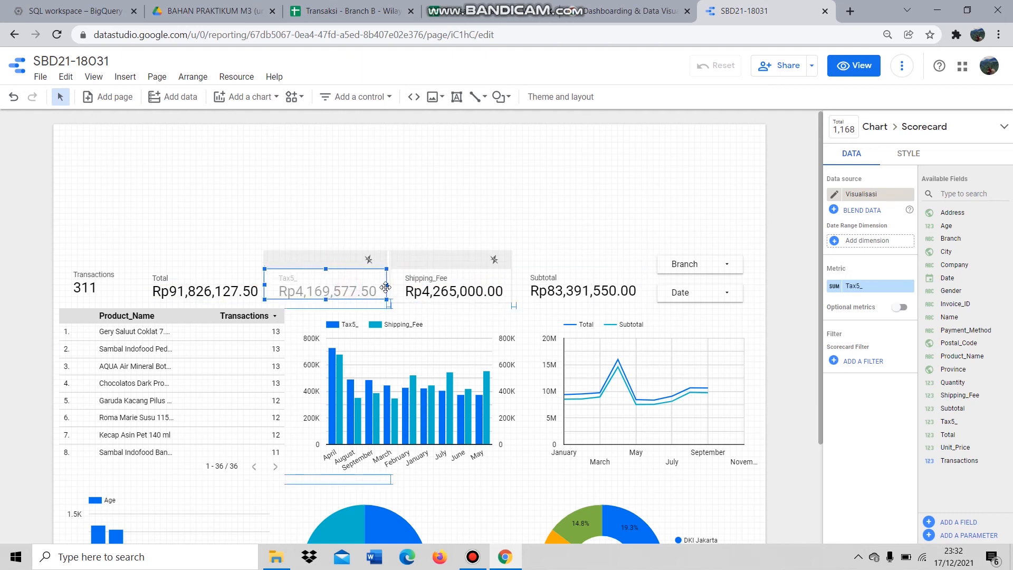
left_click_drag(221, 287, 261, 286)
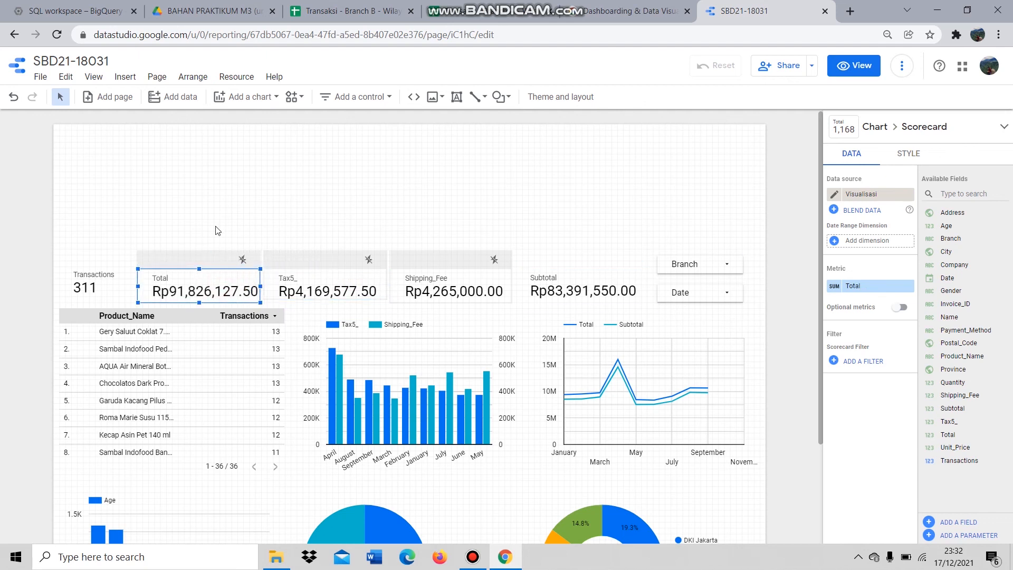
left_click(92, 281)
left_click(140, 215)
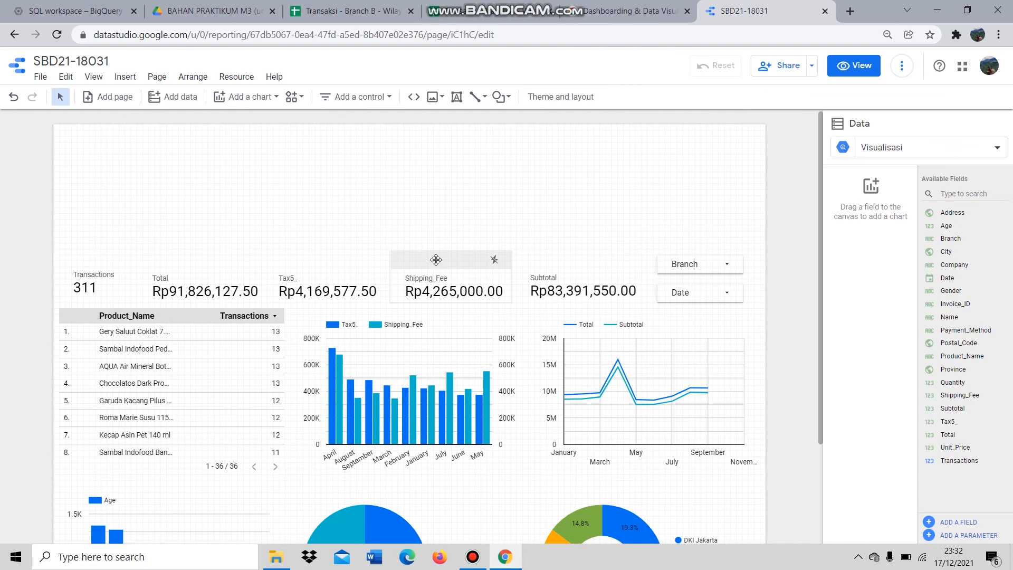
left_click(101, 291)
left_click_drag(99, 299, 99, 303)
left_click(311, 293)
left_click_drag(327, 303, 327, 302)
left_click(564, 293)
left_click(496, 229)
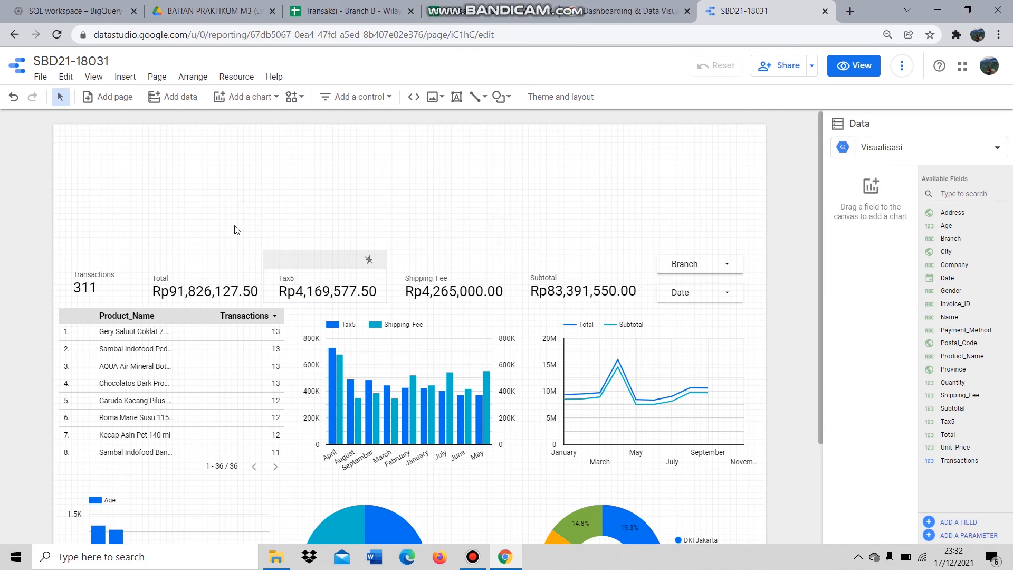
- Add a Google Maps filled map at the top, stretched full width and shortened to sit above the scorecards
left_click(246, 97)
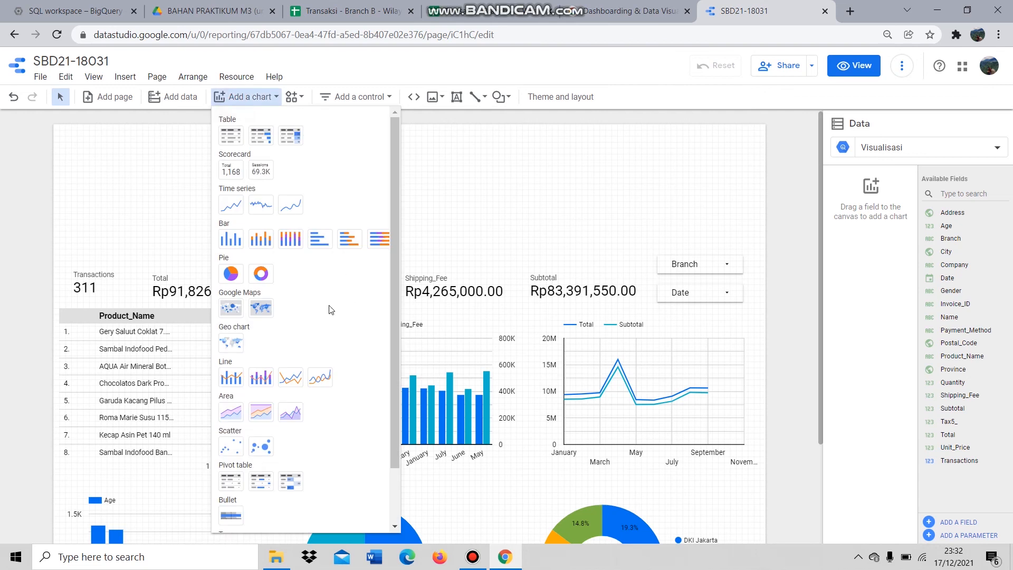
left_click(261, 311)
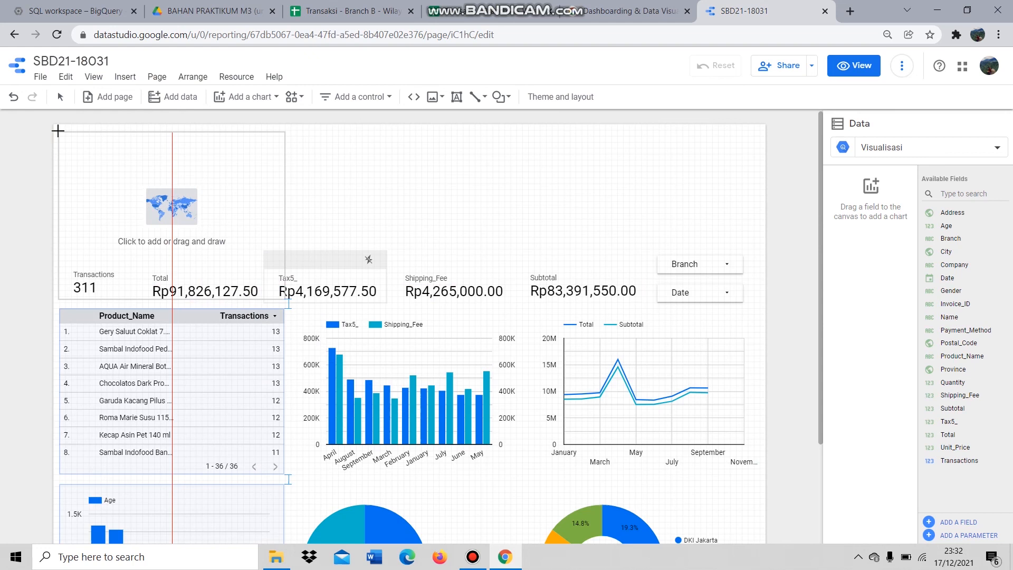
left_click(58, 131)
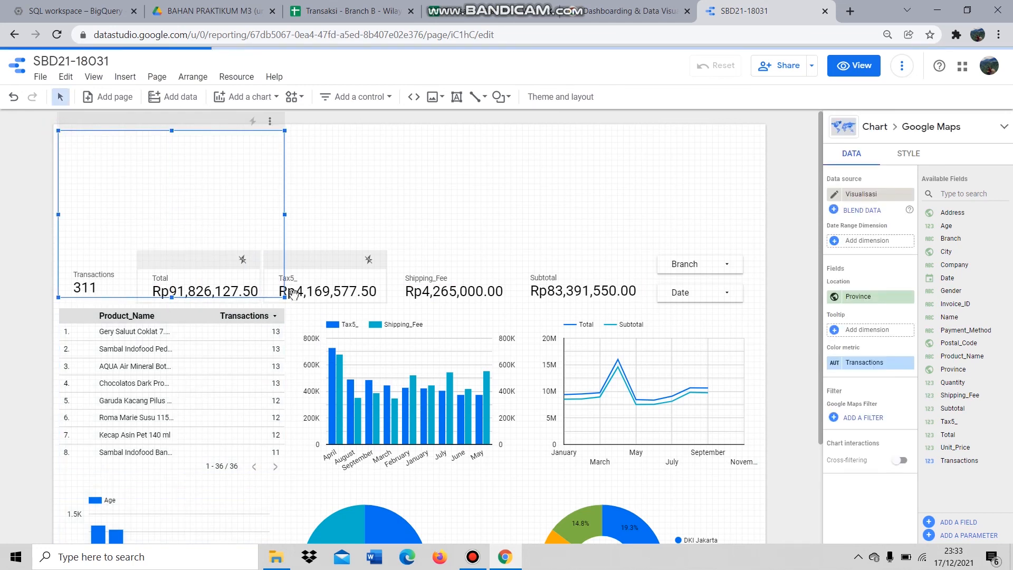
left_click_drag(171, 297, 172, 260)
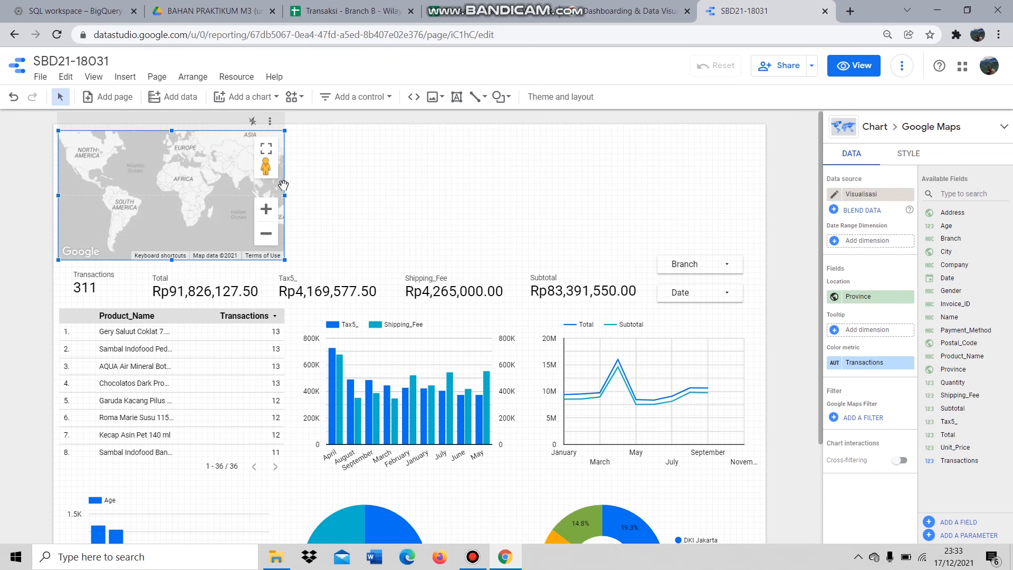
left_click_drag(285, 197, 746, 195)
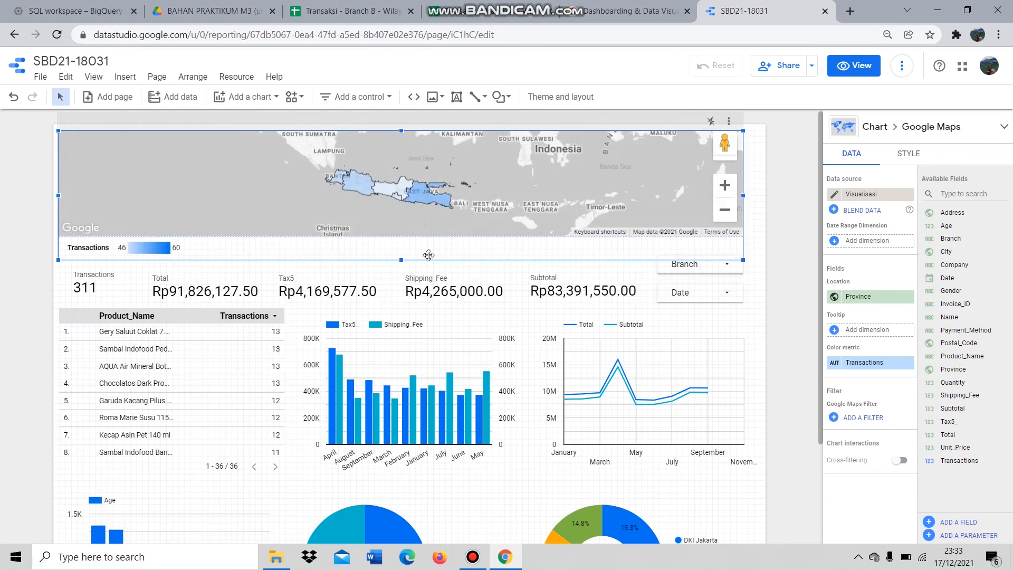
left_click_drag(399, 259, 401, 244)
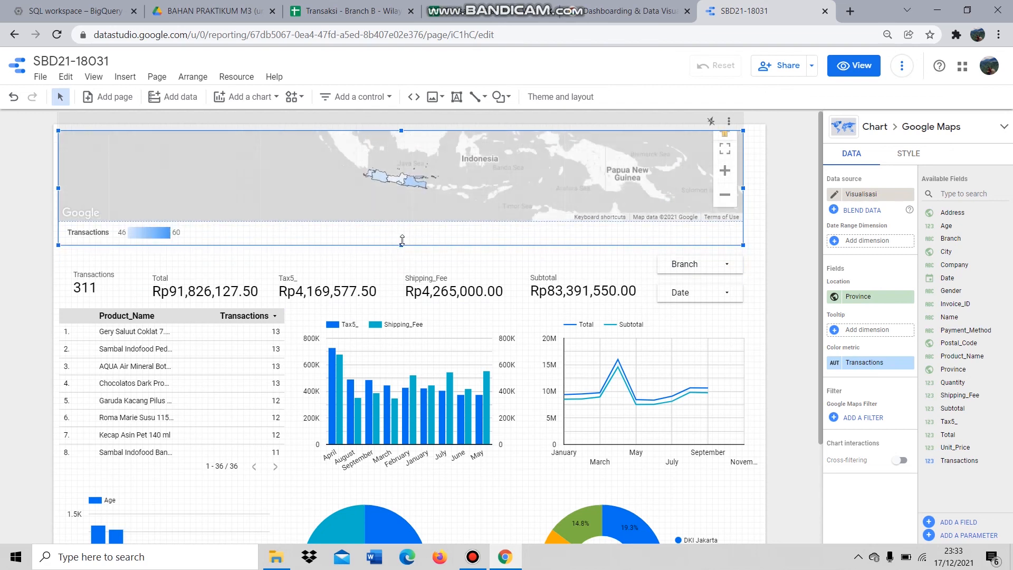
scroll(406, 191, "up", 2)
left_click(362, 260)
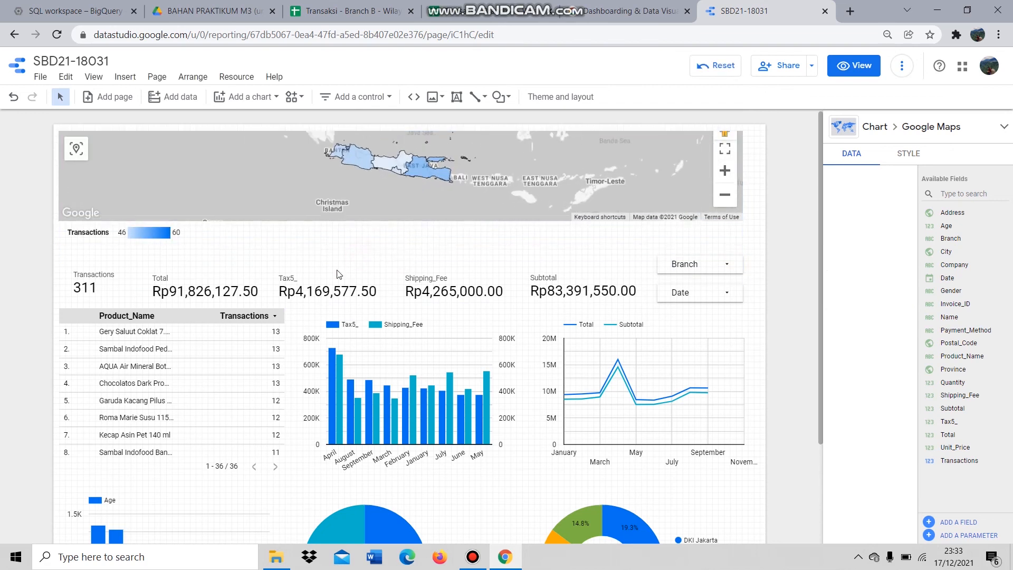
- Apply the dark Constellation theme to the report, then scroll through to check the result
left_click(560, 97)
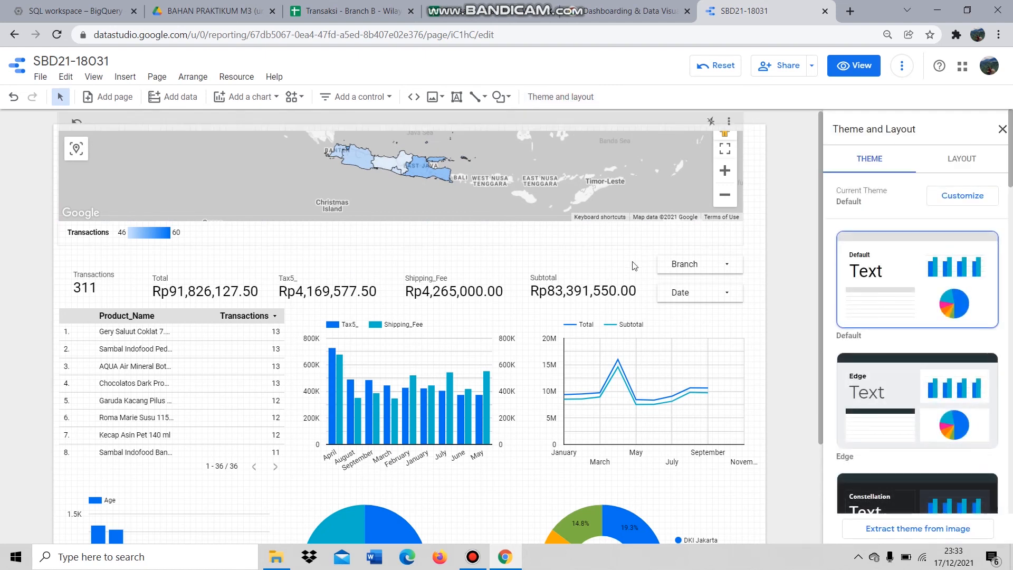
left_click(939, 493)
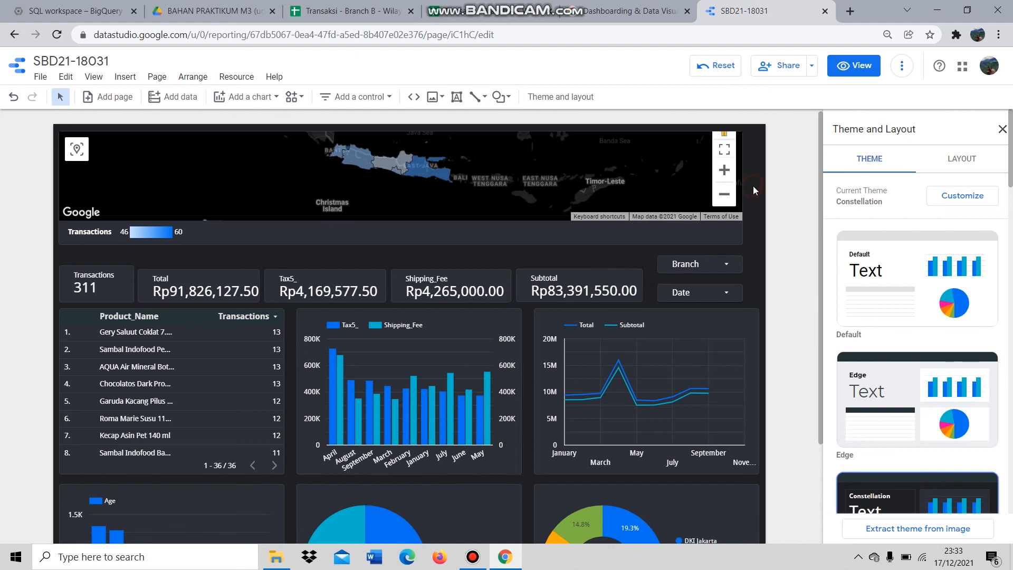
left_click(753, 186)
scroll(498, 261, "down", 2)
scroll(502, 261, "up", 2)
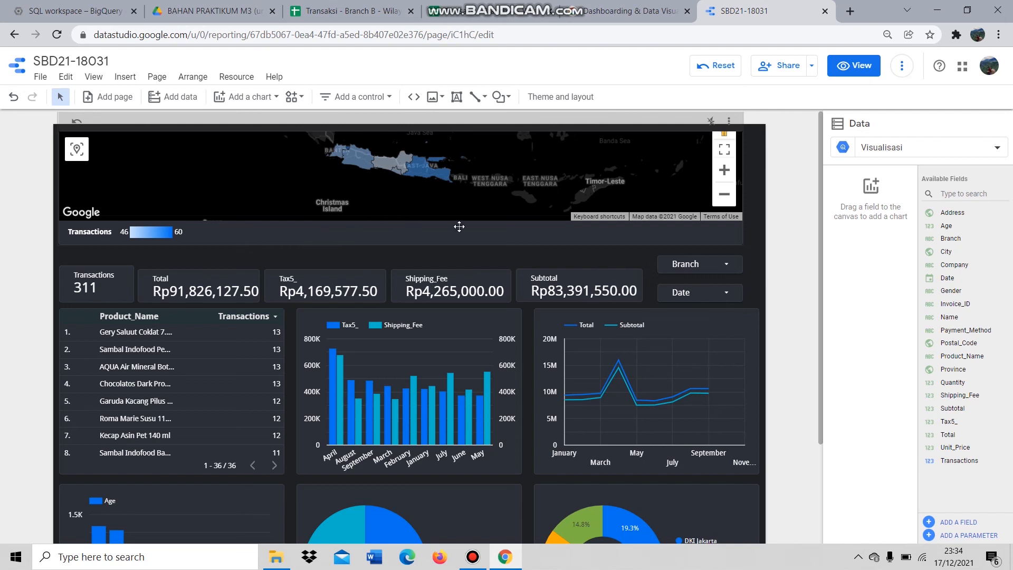
scroll(462, 227, "down", 3)
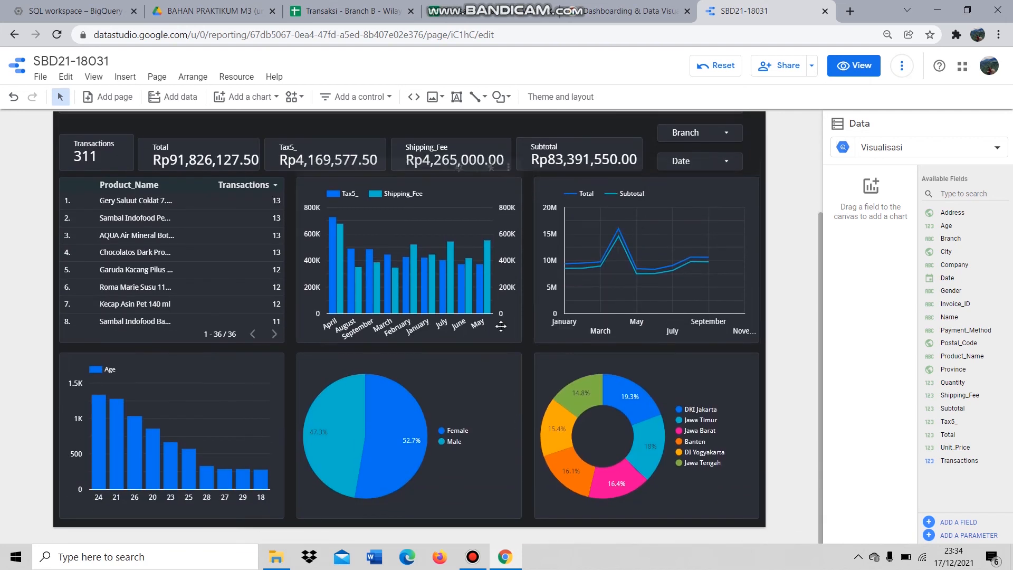
scroll(798, 283, "up", 2)
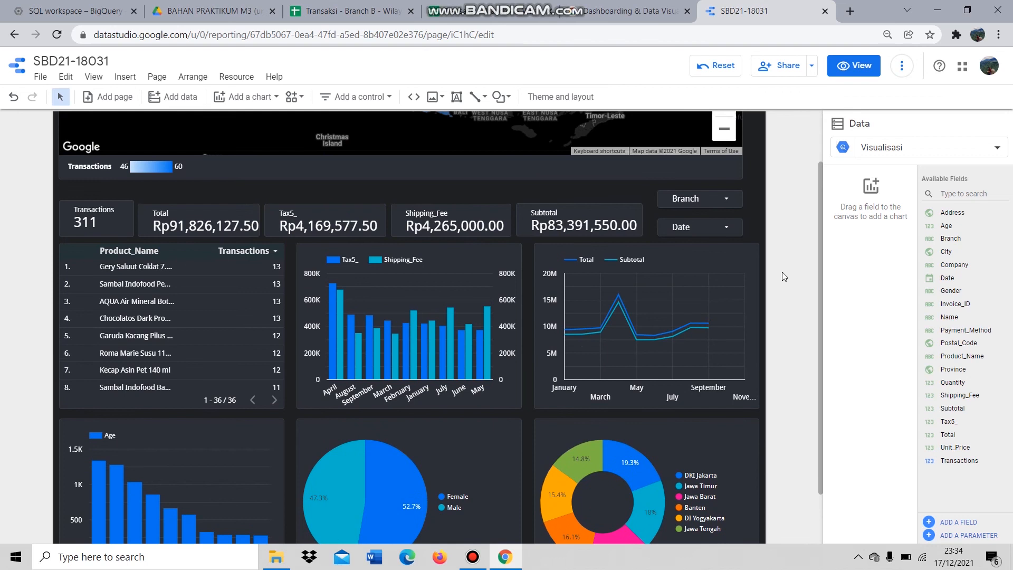
scroll(246, 241, "up", 2)
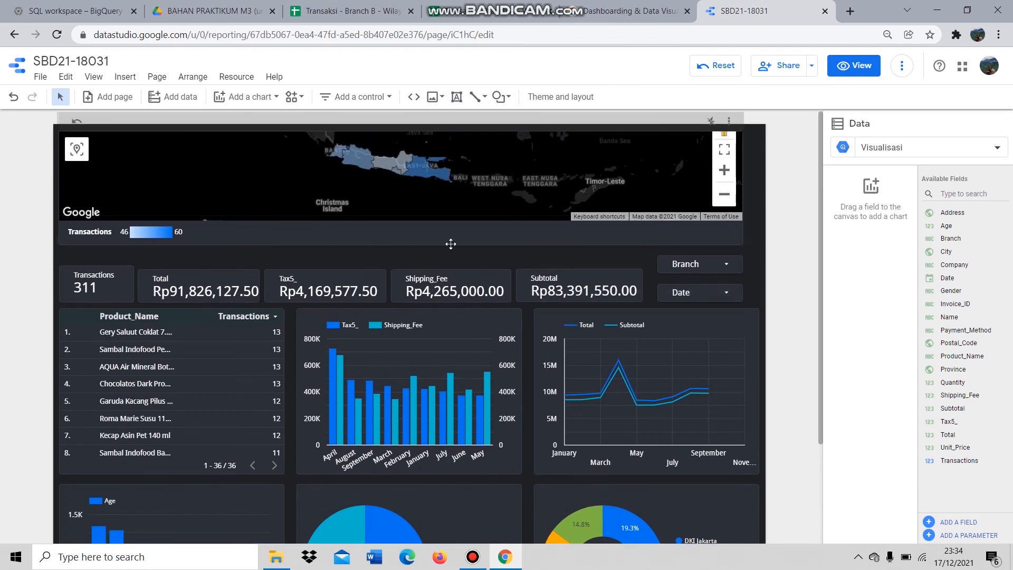
scroll(583, 242, "down", 2)
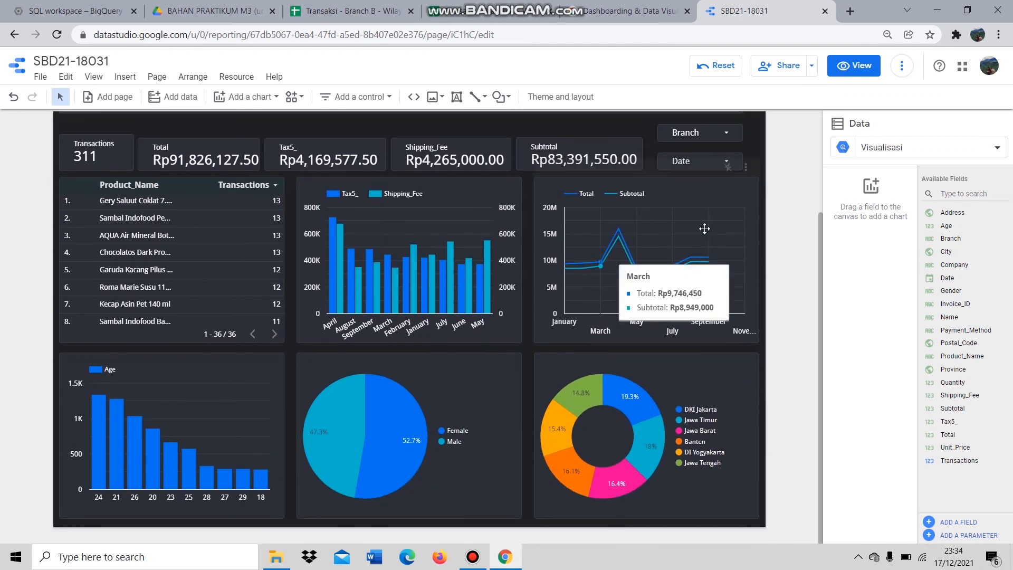
- Set link sharing to 'Anyone with the link can view', copy the link, and save
left_click(780, 66)
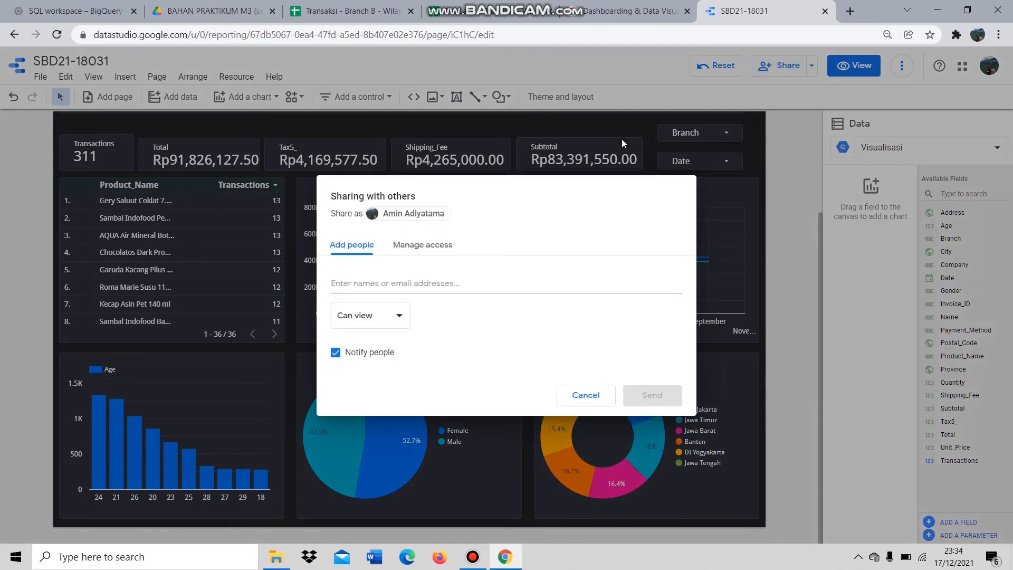
left_click(418, 255)
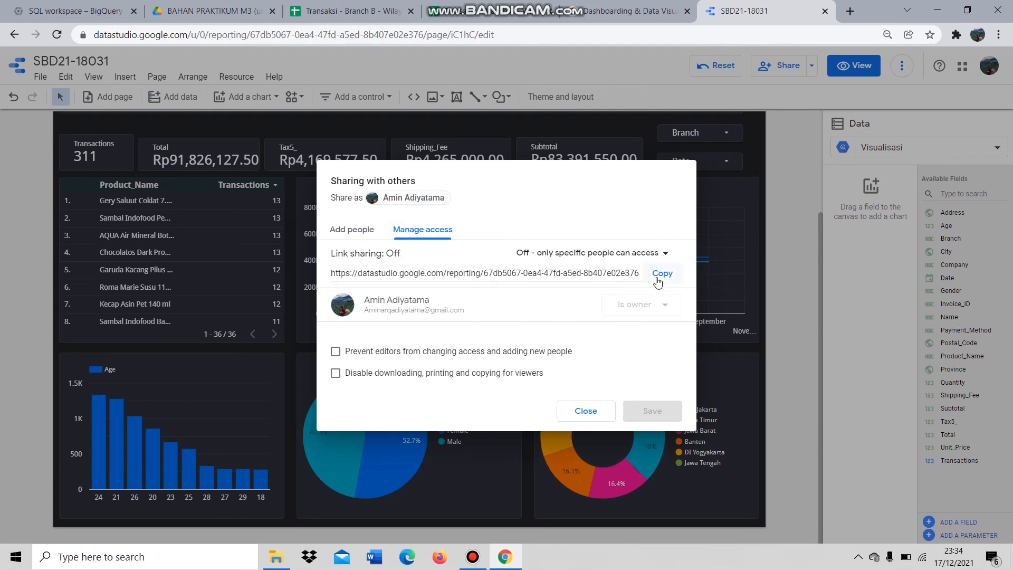
left_click(586, 411)
left_click(787, 67)
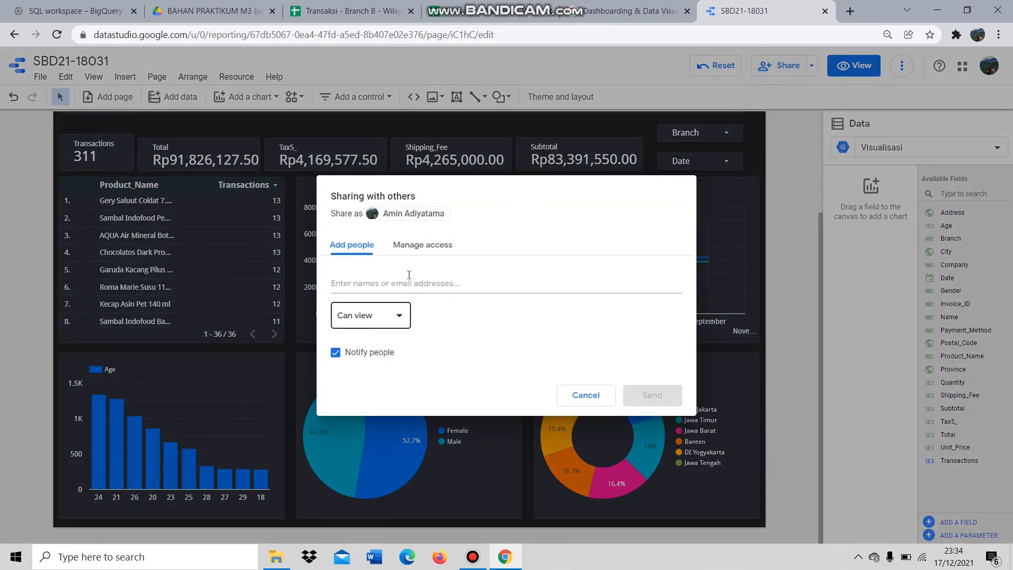
left_click(421, 245)
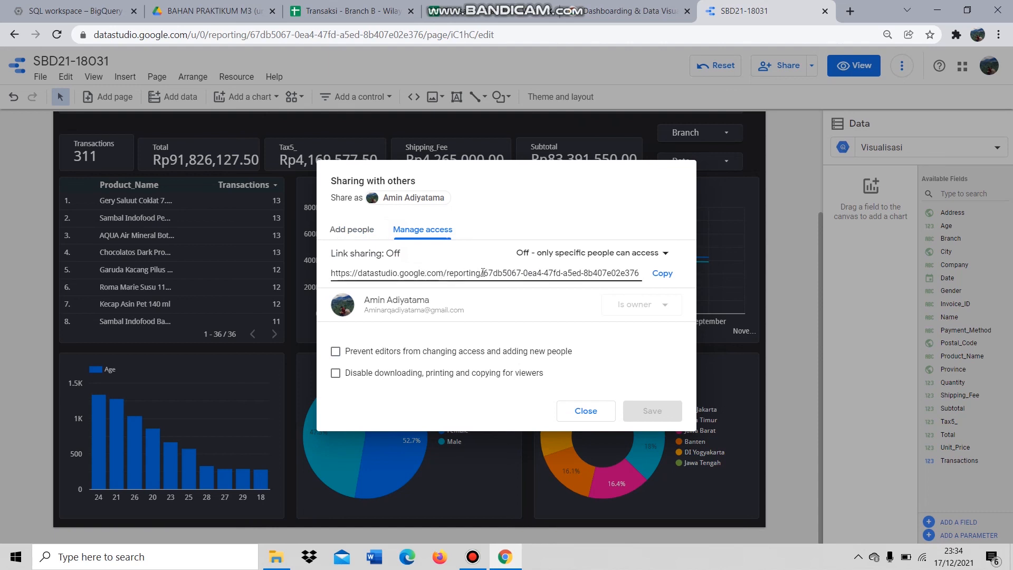
left_click(662, 272)
left_click(620, 255)
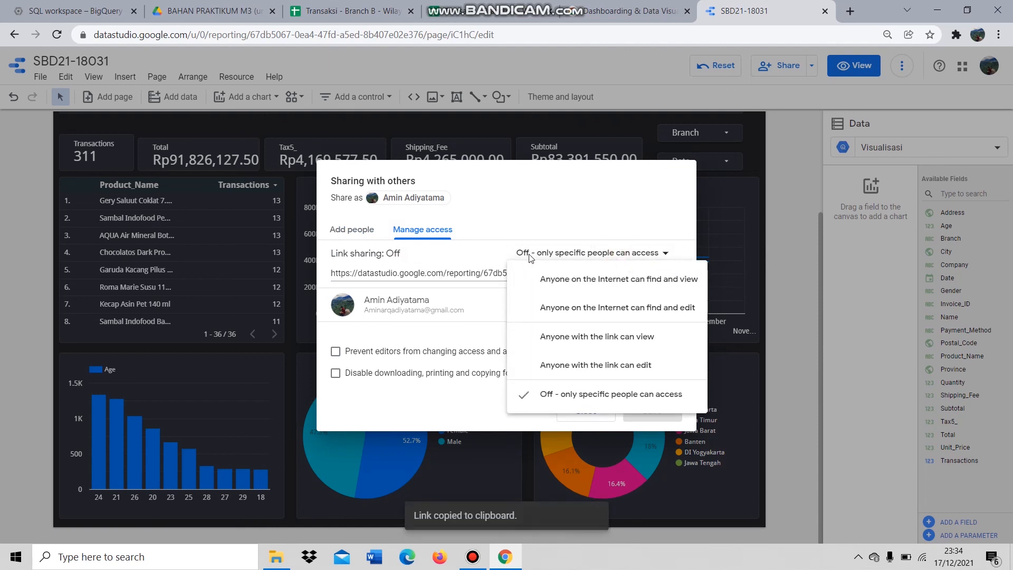
left_click(638, 344)
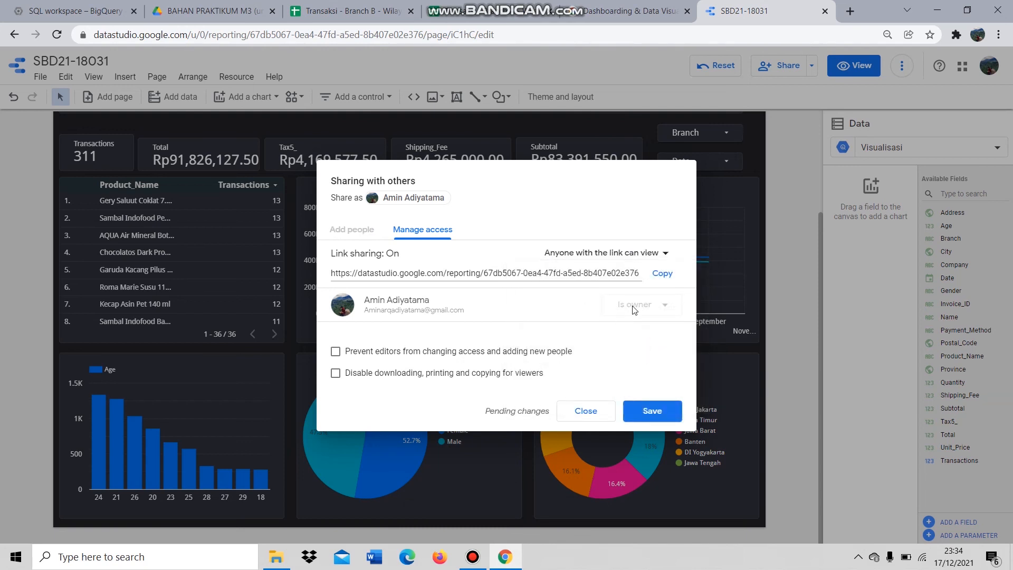
left_click(664, 275)
left_click(669, 415)
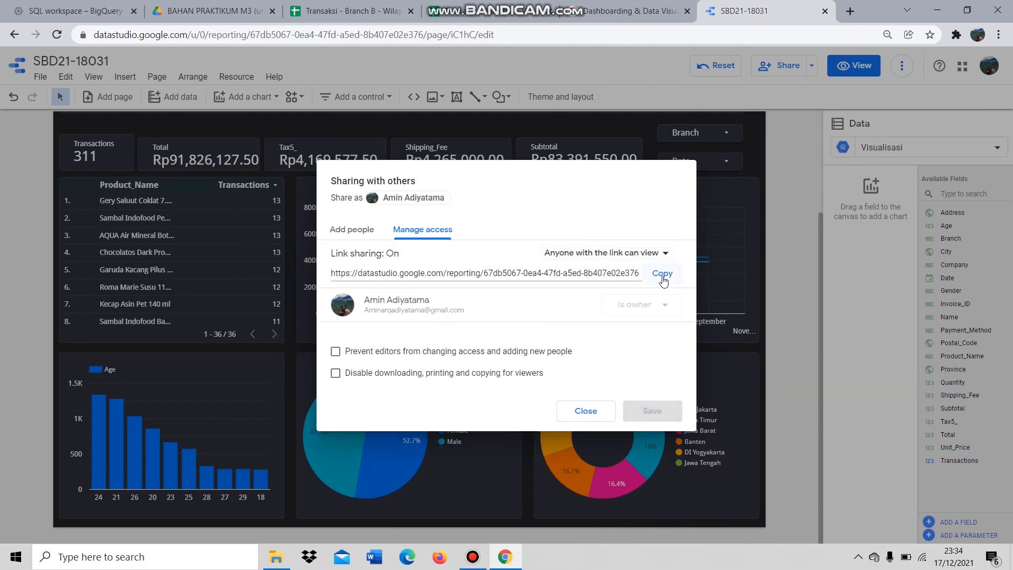
left_click(586, 412)
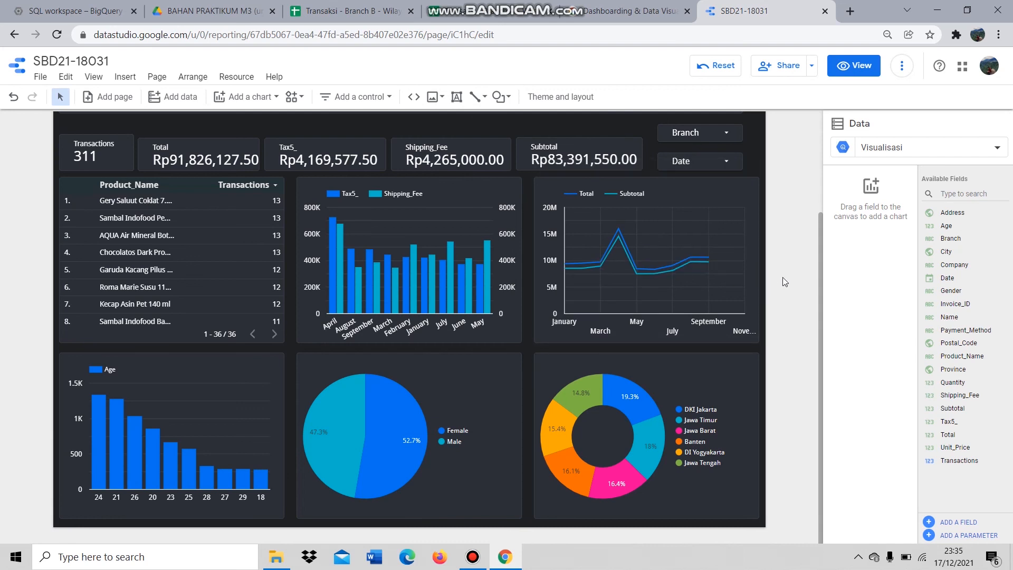